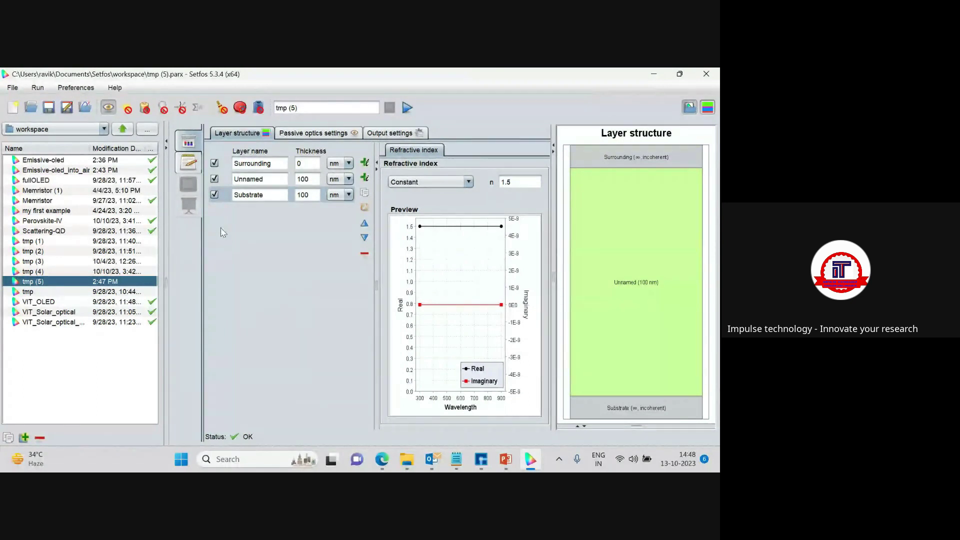
- Activate the emission and drift-diffusion simulation modes for the project
{"action": "left_click", "coordinate": [687, 107]}
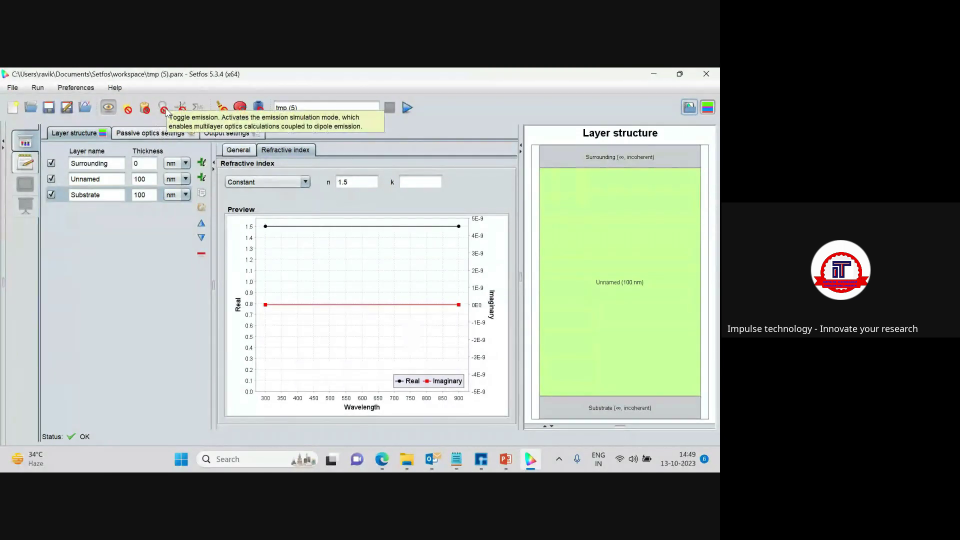
{"action": "left_click", "coordinate": [164, 108]}
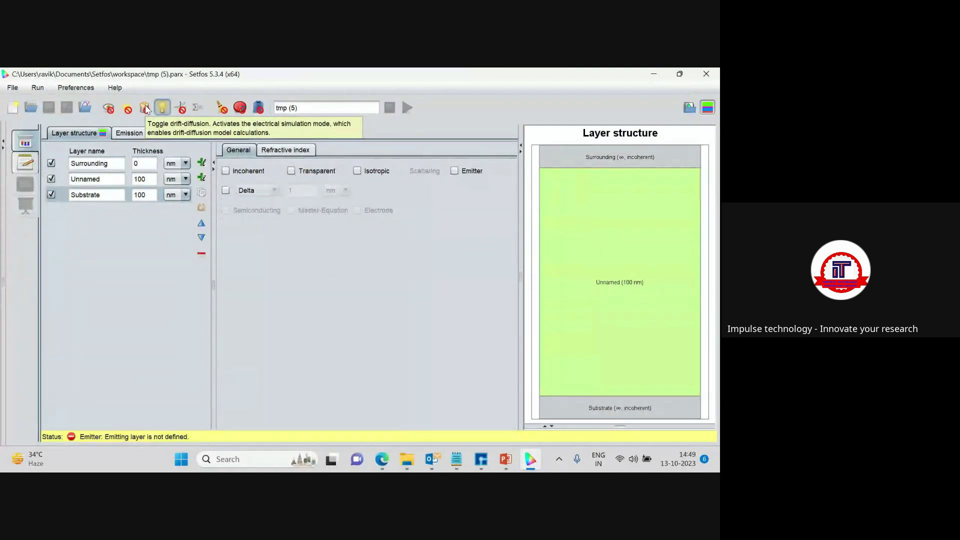
{"action": "left_click", "coordinate": [145, 107]}
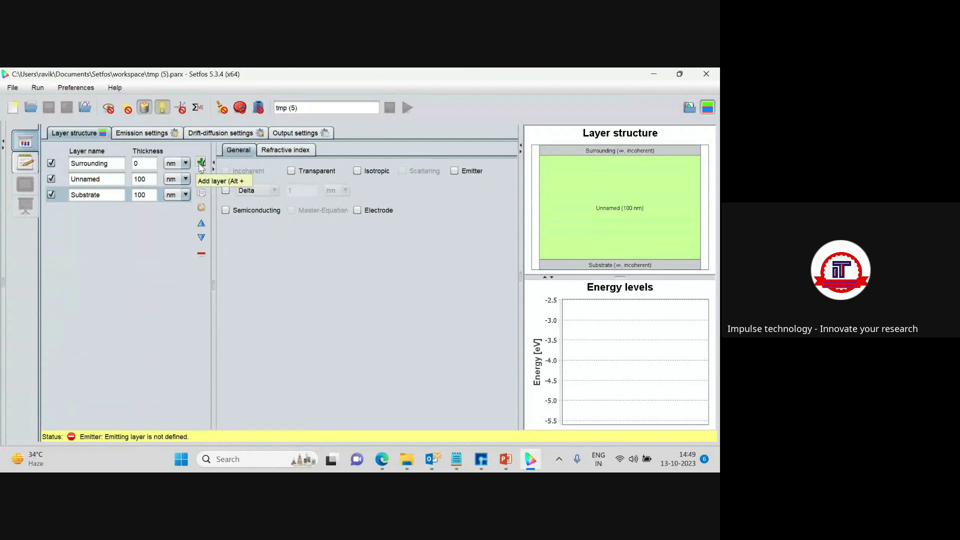
- Add two more layers between the existing unnamed layer and the substrate
{"action": "left_click", "coordinate": [119, 179]}
{"action": "left_click", "coordinate": [201, 163]}
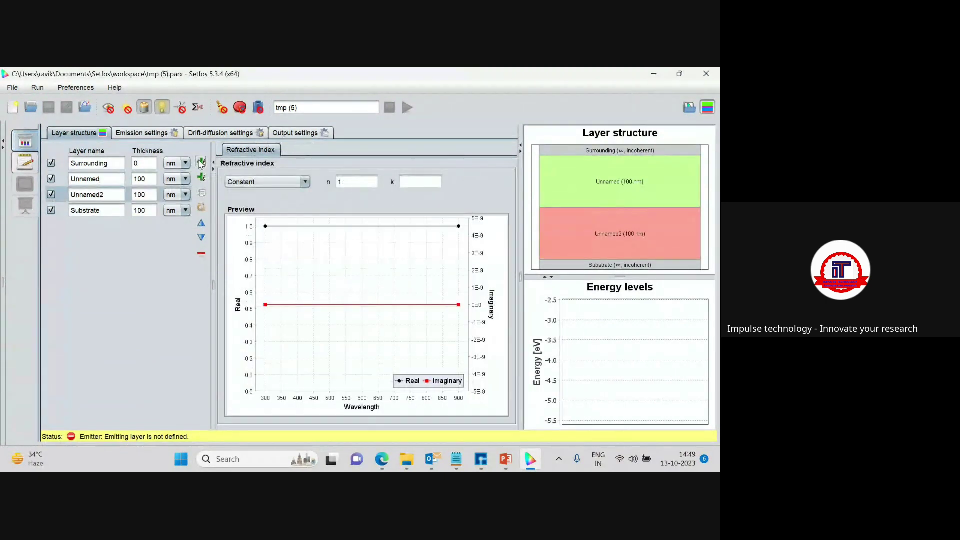
{"action": "left_click", "coordinate": [200, 164]}
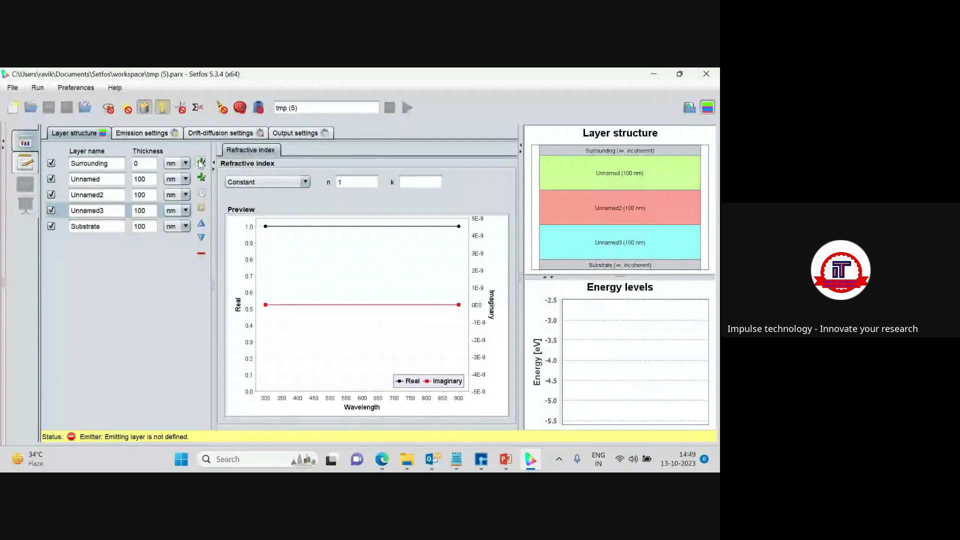
- Rename the layer directly below Surrounding as Gold and set its thickness to 10 nm
{"action": "left_click", "coordinate": [106, 179]}
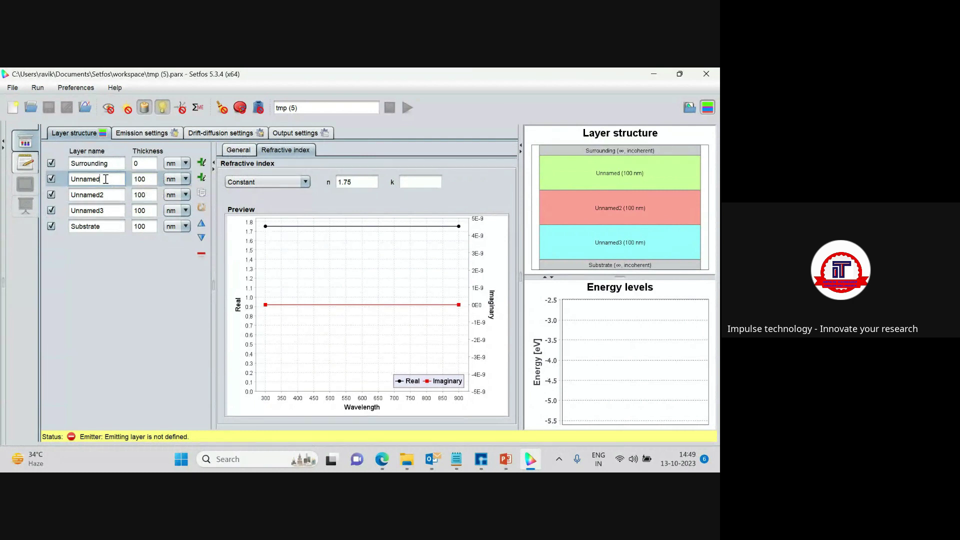
{"action": "key", "text": "BackSpace"}
{"action": "key", "text": "BackSpace"}
{"action": "key", "text": "BackSpace"}
{"action": "key", "text": "BackSpace"}
{"action": "key", "text": "BackSpace"}
{"action": "key", "text": "BackSpace"}
{"action": "key", "text": "BackSpace"}
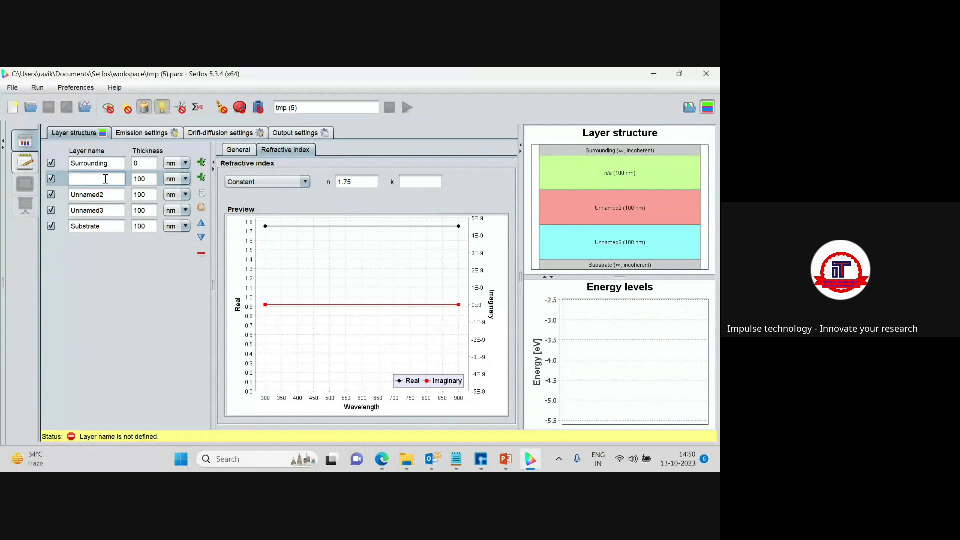
{"action": "type", "text": "Gold"}
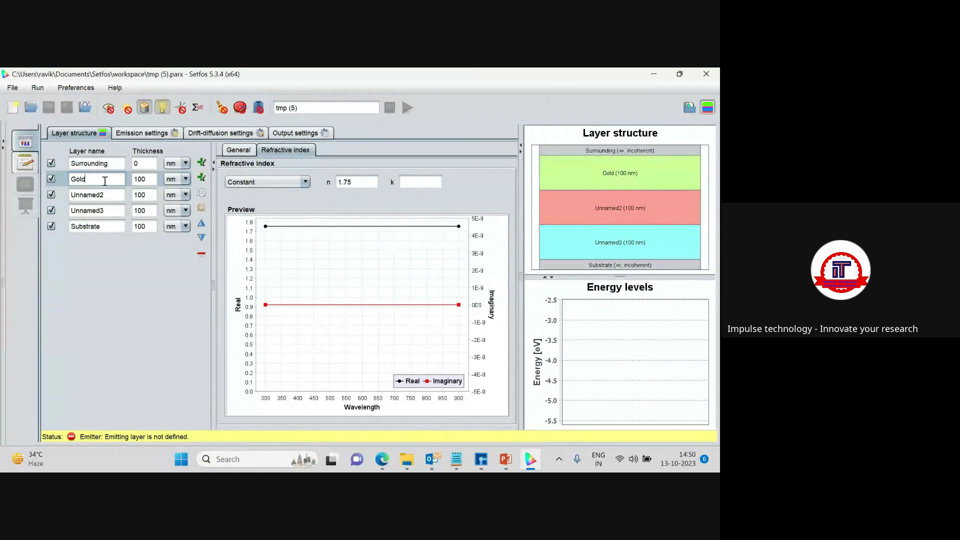
{"action": "left_click", "coordinate": [147, 179]}
{"action": "key", "text": "BackSpace"}
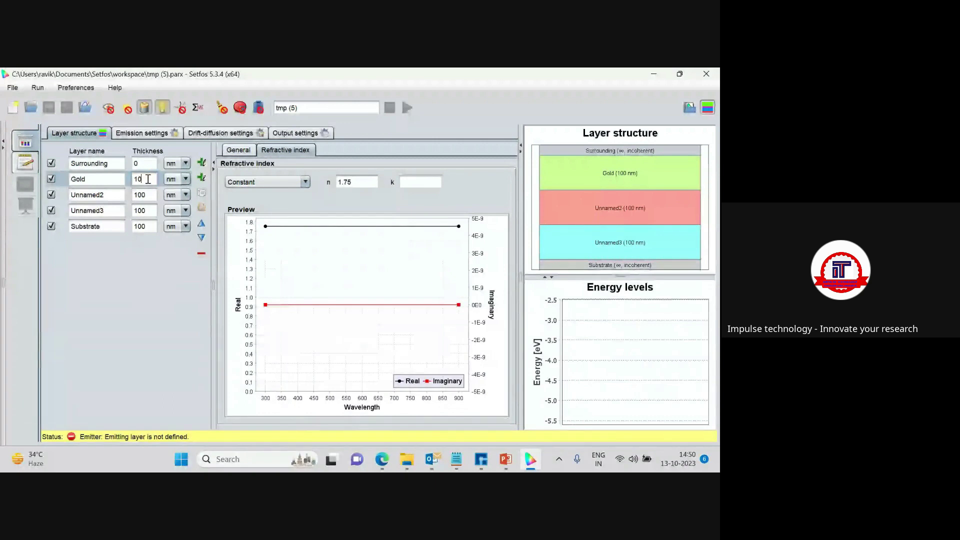
- Rename the layer below Gold as MEH-PPV and set its thickness to 120 nm
{"action": "left_click", "coordinate": [110, 195]}
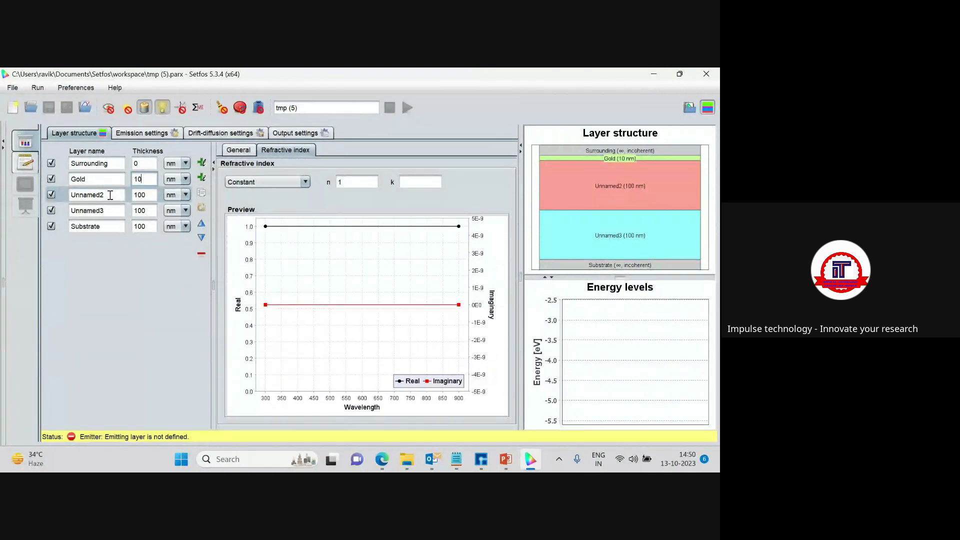
{"action": "left_click", "coordinate": [110, 195]}
{"action": "key", "text": "BackSpace"}
{"action": "key", "text": "BackSpace"}
{"action": "key", "text": "BackSpace"}
{"action": "key", "text": "BackSpace"}
{"action": "key", "text": "BackSpace"}
{"action": "key", "text": "BackSpace"}
{"action": "key", "text": "BackSpace"}
{"action": "key", "text": "BackSpace"}
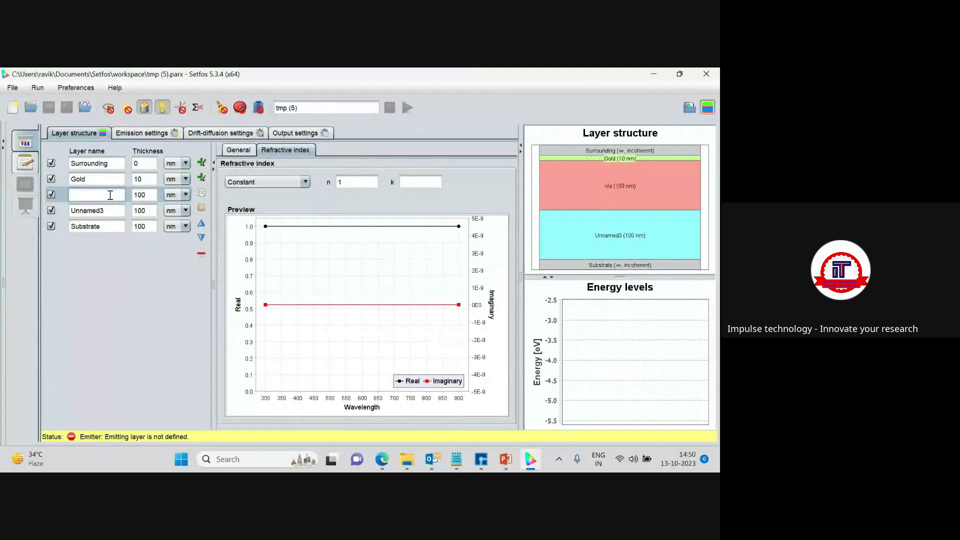
{"action": "type", "text": "MEH-PPV"}
{"action": "left_click", "coordinate": [106, 210]}
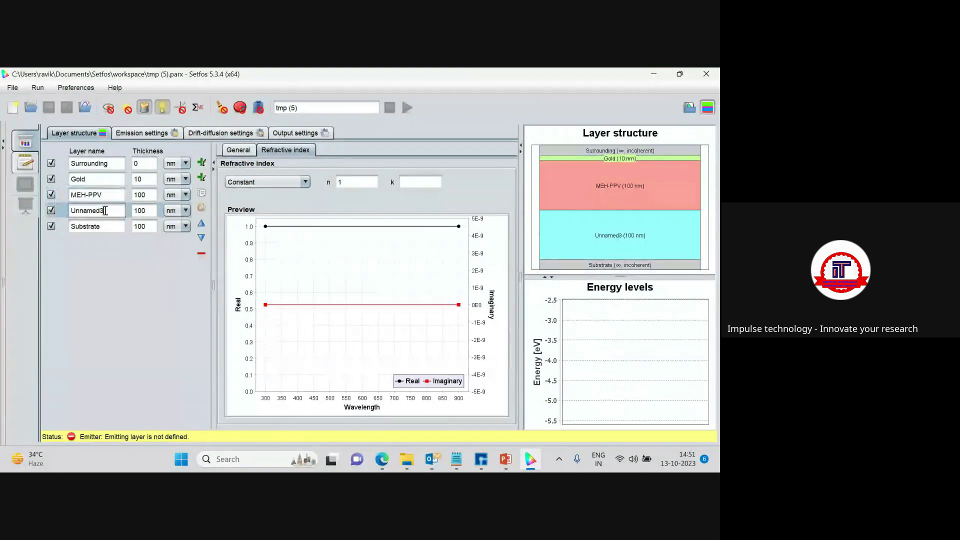
{"action": "left_click", "coordinate": [147, 195]}
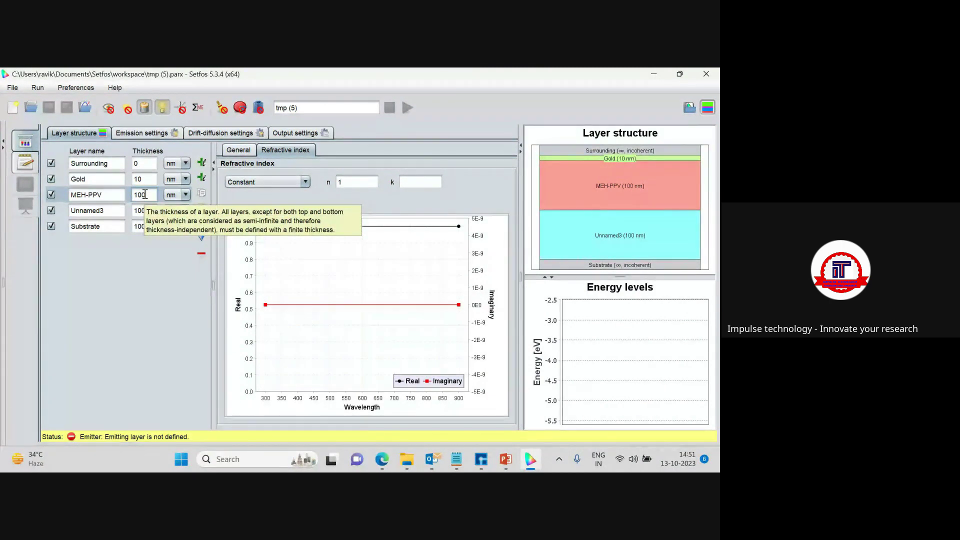
{"action": "type", "text": "20"}
{"action": "key", "text": "BackSpace"}
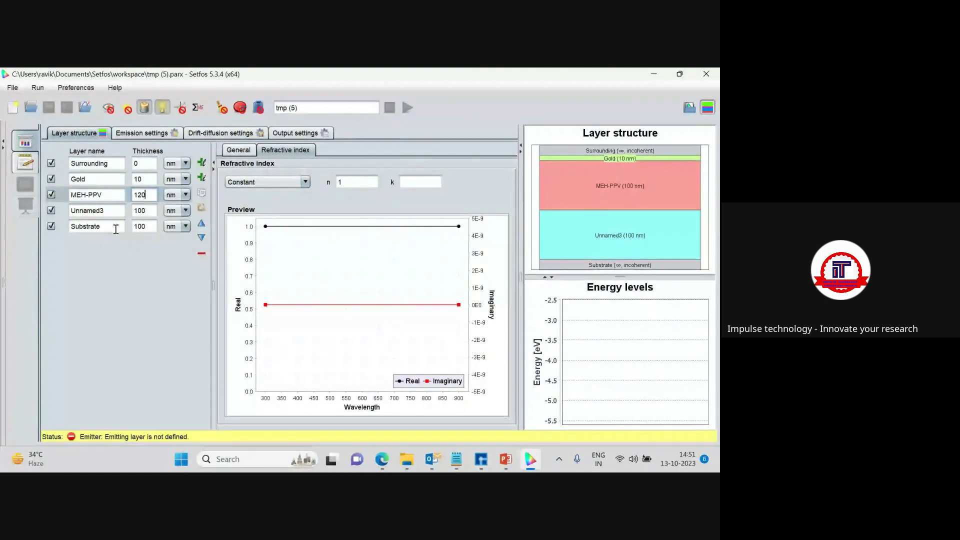
- Rename the layer below MEH-PPV as Calcium and set its thickness to 10 nm
{"action": "left_click", "coordinate": [108, 210]}
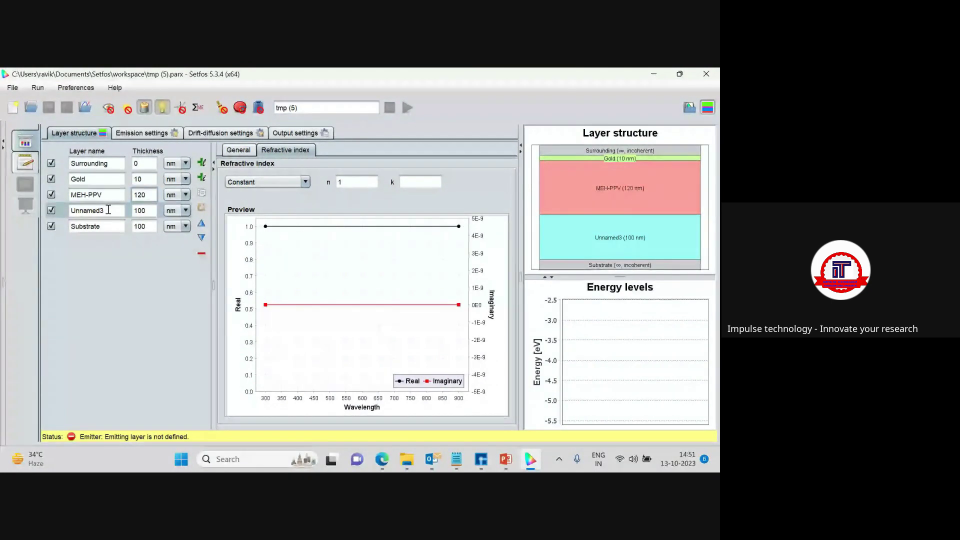
{"action": "left_click", "coordinate": [108, 210]}
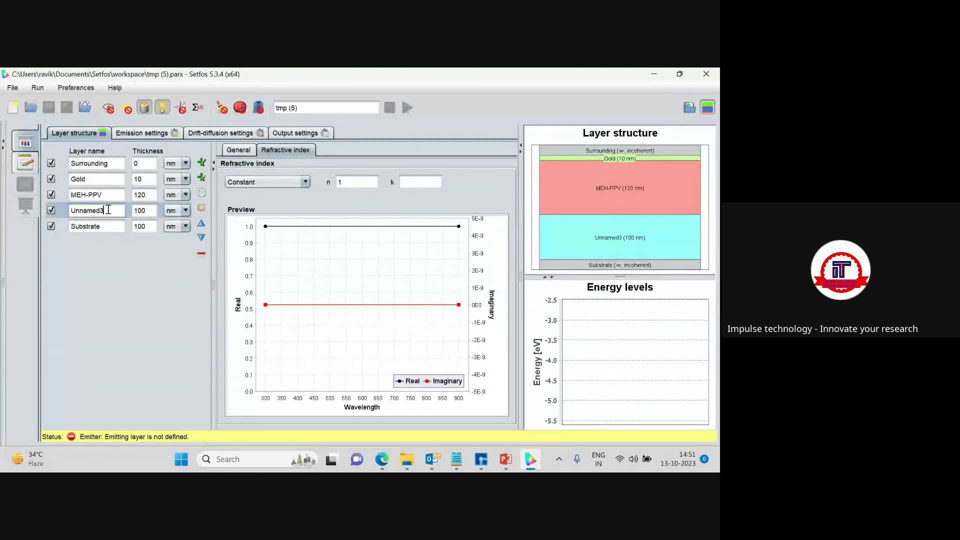
{"action": "key", "text": "BackSpace"}
{"action": "key", "text": "BackSpace"}
{"action": "key", "text": "BackSpace"}
{"action": "key", "text": "BackSpace"}
{"action": "key", "text": "BackSpace"}
{"action": "key", "text": "BackSpace"}
{"action": "key", "text": "BackSpace"}
{"action": "key", "text": "BackSpace"}
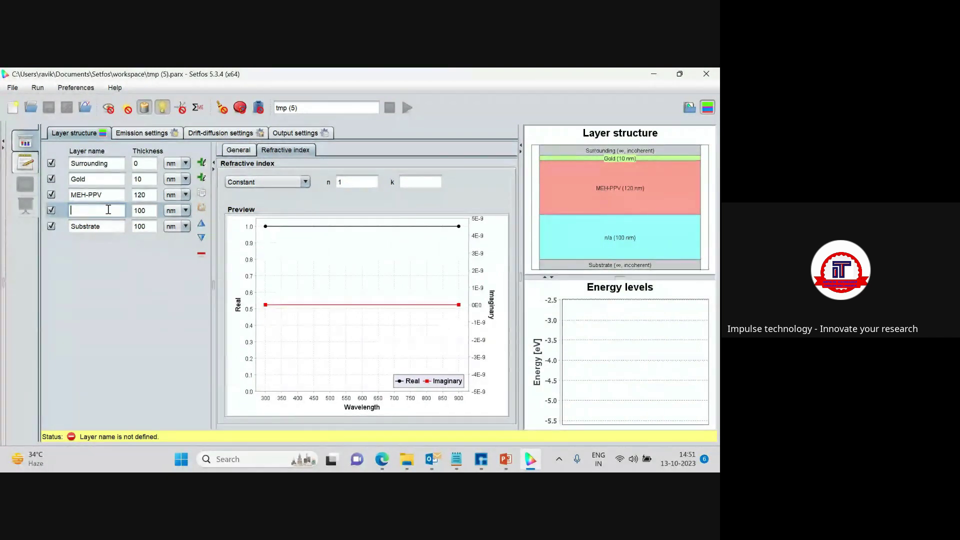
{"action": "type", "text": "Cal"}
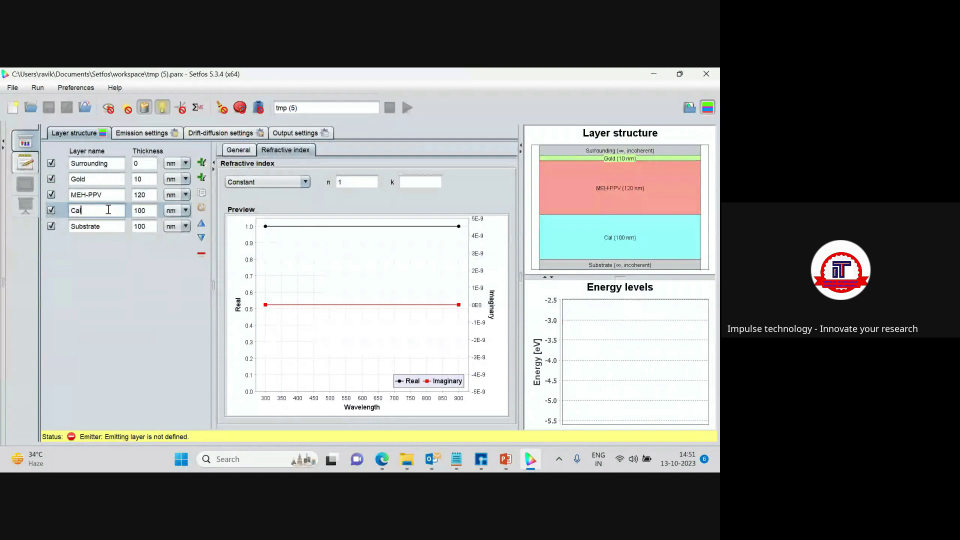
{"action": "type", "text": "cium"}
{"action": "left_click", "coordinate": [151, 211]}
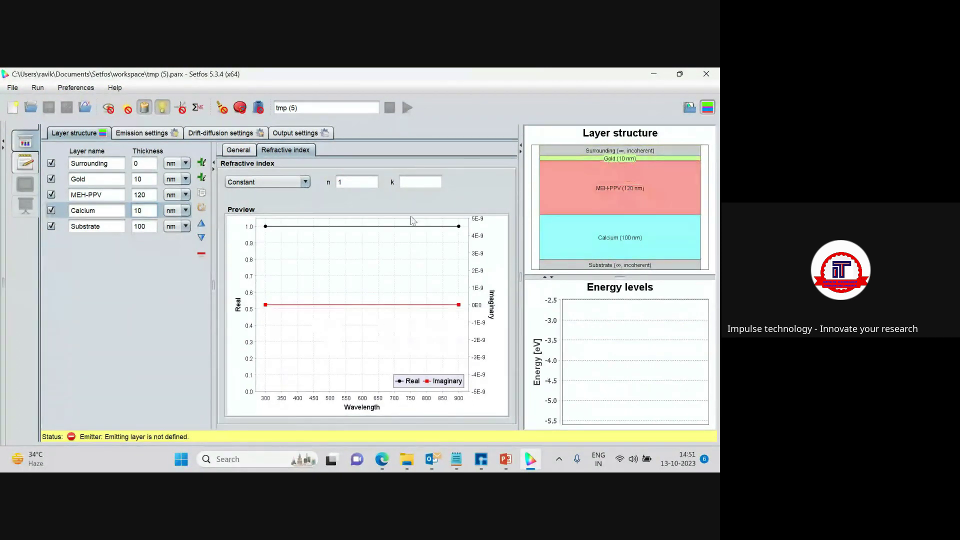
{"action": "left_click", "coordinate": [154, 231]}
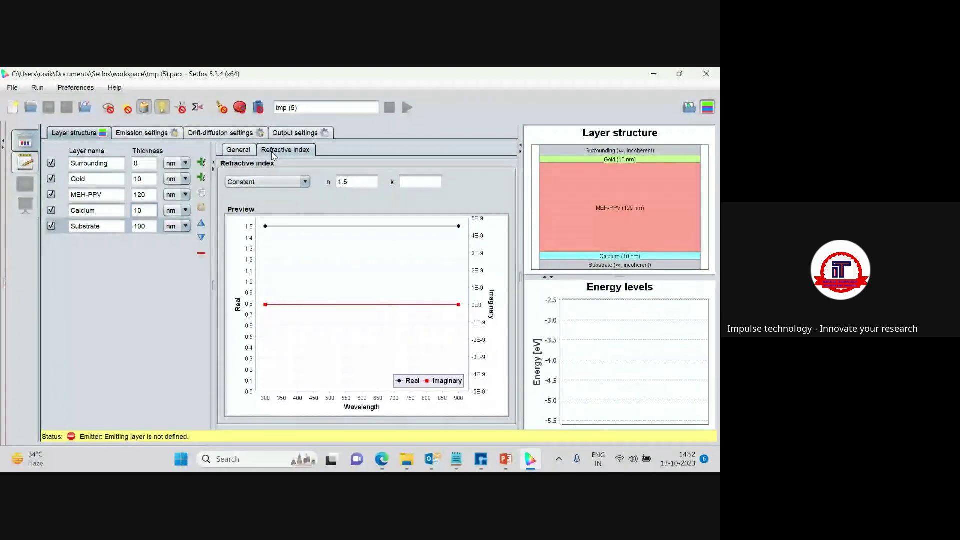
- Review the refractive index model options for the substrate and the index settings of the Gold and Calcium layers
{"action": "left_click", "coordinate": [303, 183]}
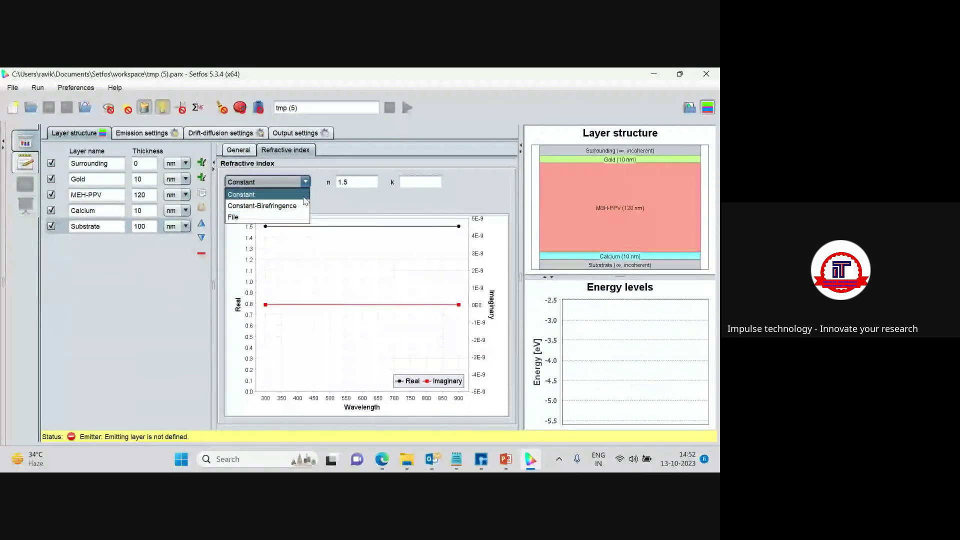
{"action": "left_click", "coordinate": [318, 196]}
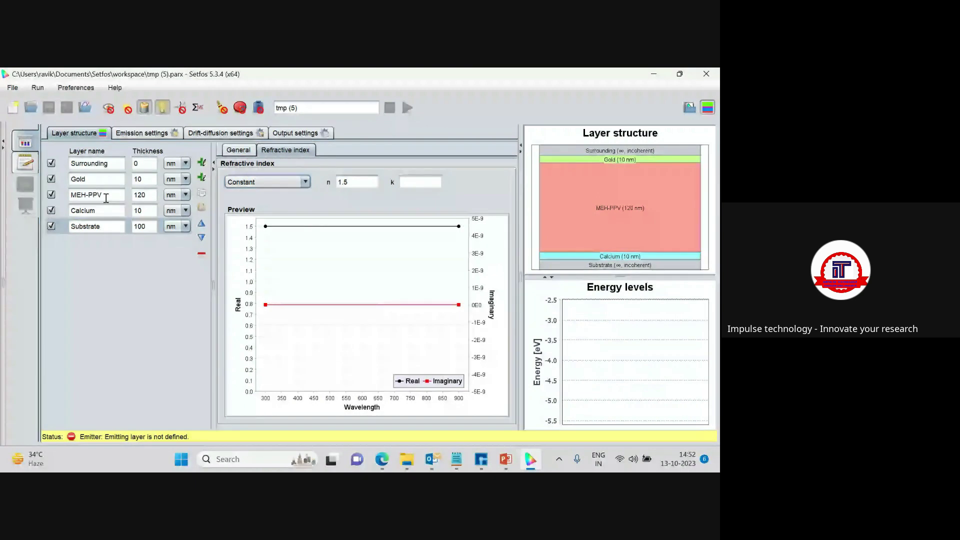
{"action": "left_click", "coordinate": [93, 178]}
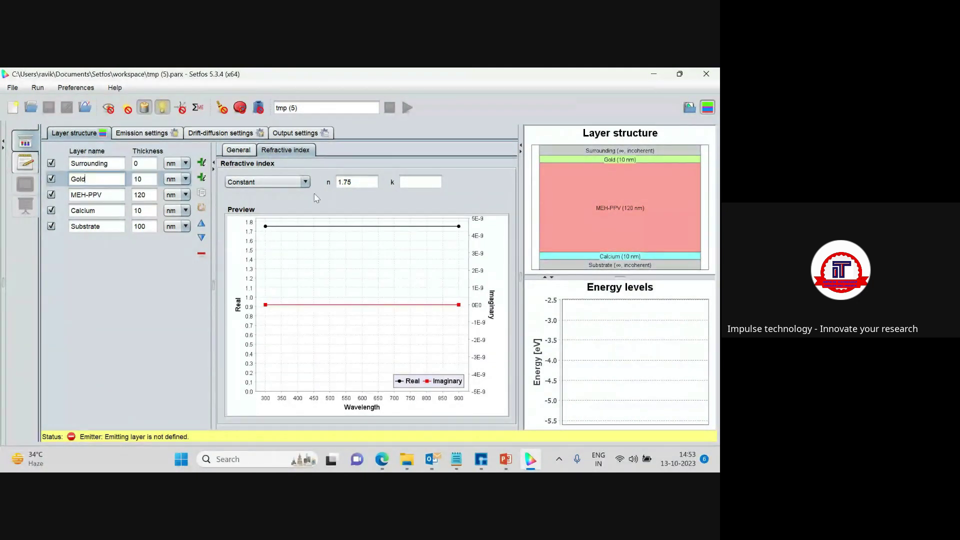
{"action": "left_click", "coordinate": [105, 211]}
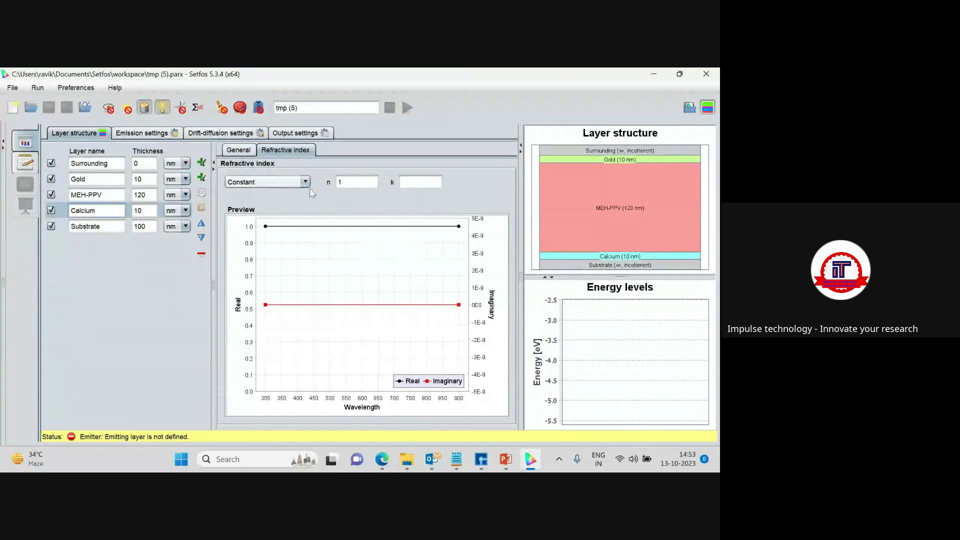
{"action": "mouse_move", "coordinate": [346, 181]}
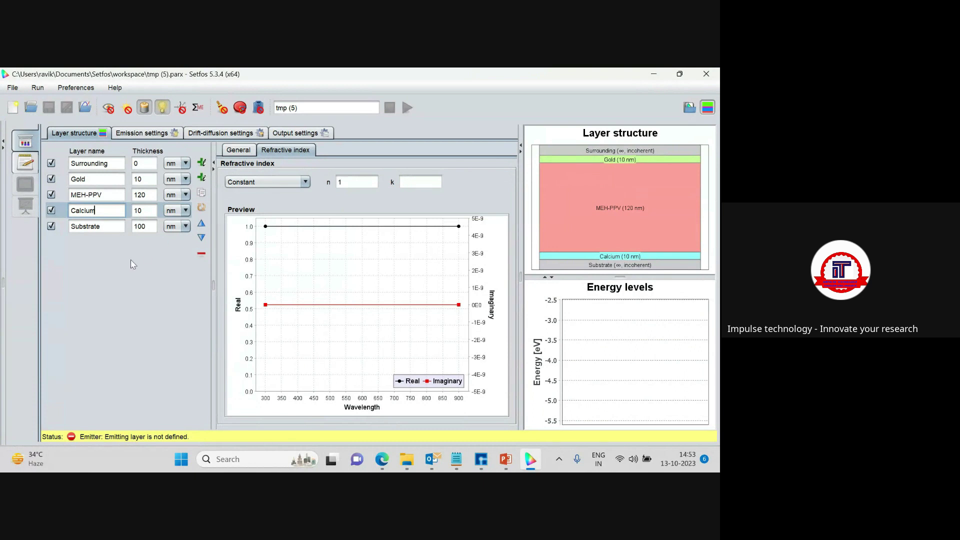
- Define the MEH-PPV layer as semiconducting in its general properties
{"action": "left_click", "coordinate": [106, 194]}
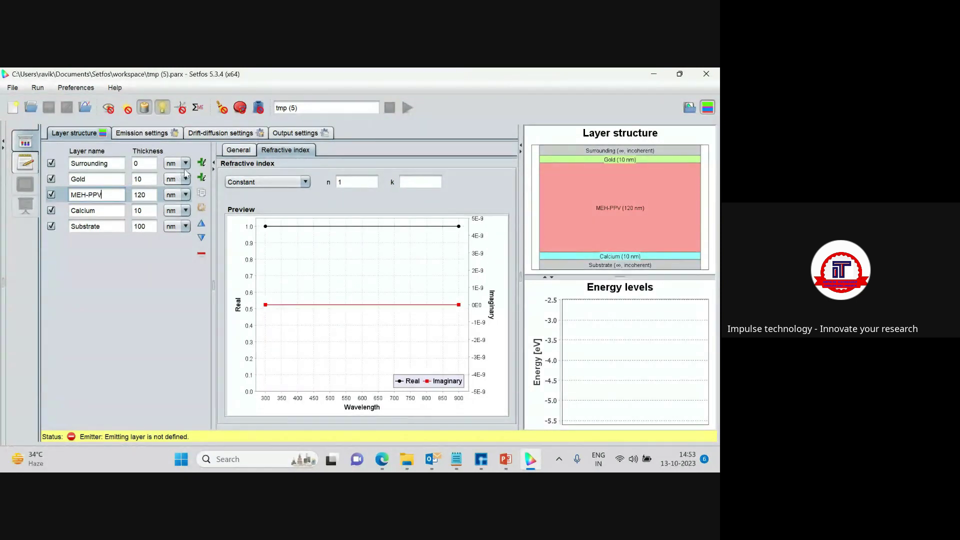
{"action": "left_click", "coordinate": [226, 153]}
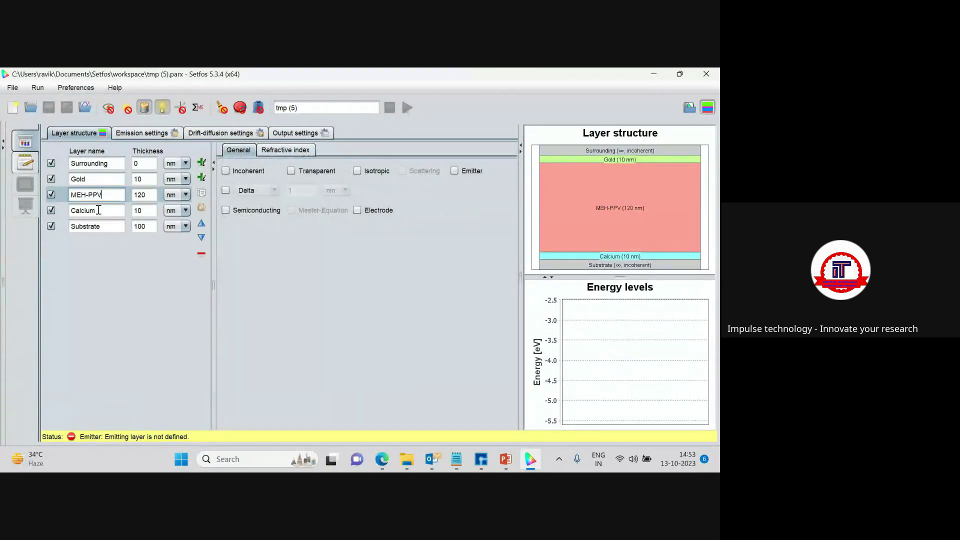
{"action": "left_click", "coordinate": [226, 211]}
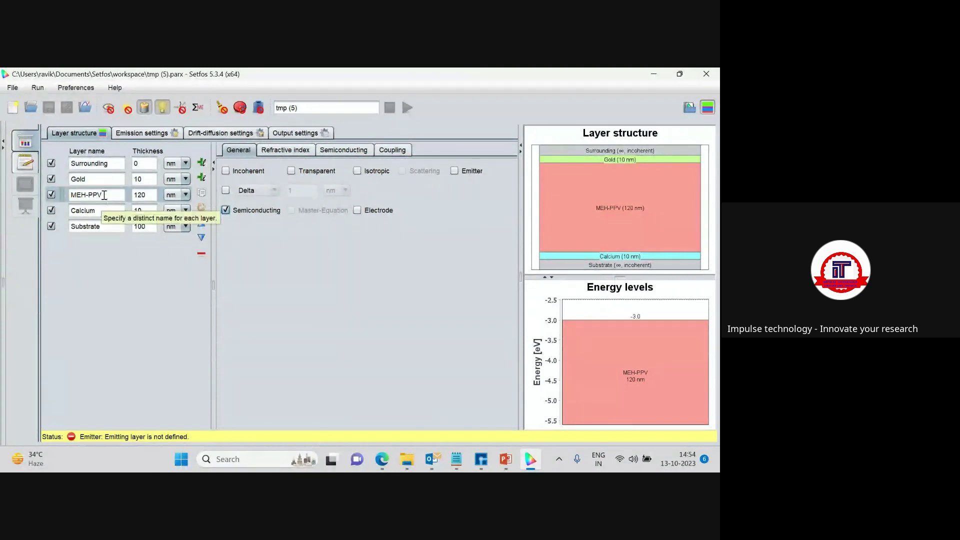
- Define the Gold layer as a Thermionic electrode and hide the layer structure and energy level previews
{"action": "left_click", "coordinate": [91, 180]}
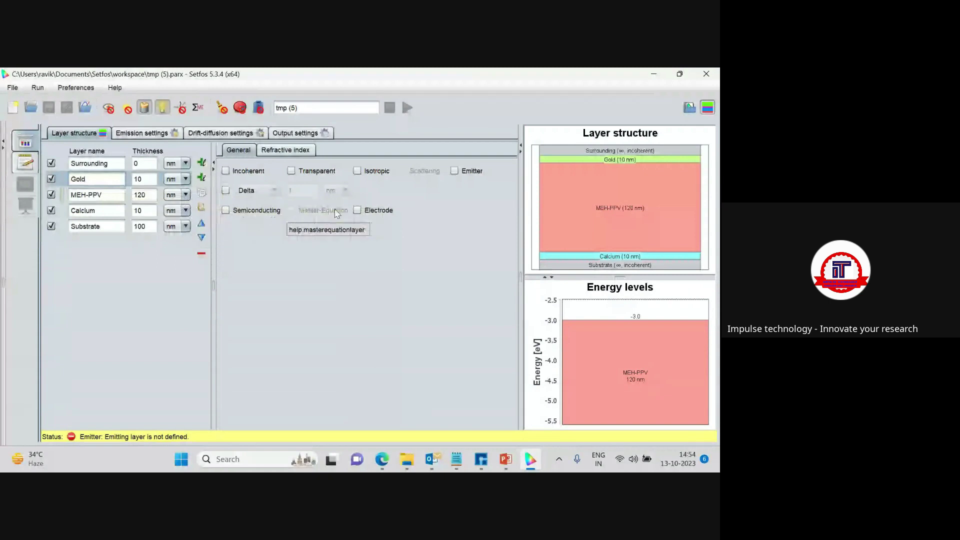
{"action": "left_click", "coordinate": [362, 210]}
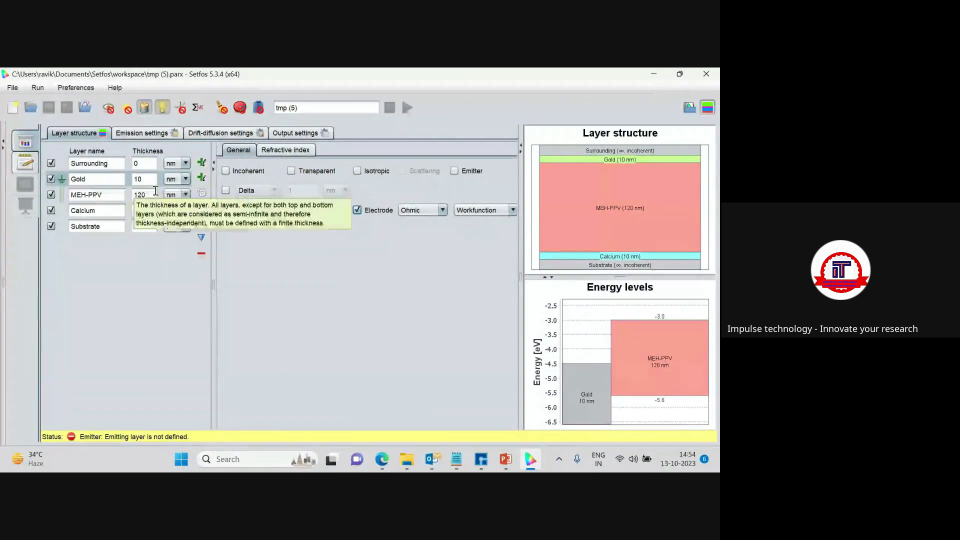
{"action": "left_click", "coordinate": [440, 211]}
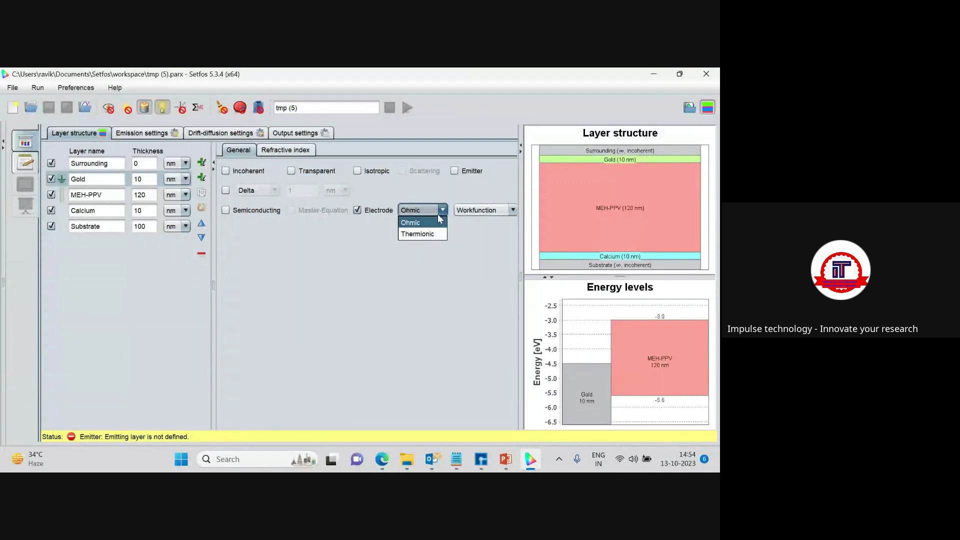
{"action": "left_click", "coordinate": [710, 109]}
{"action": "left_click", "coordinate": [708, 107]}
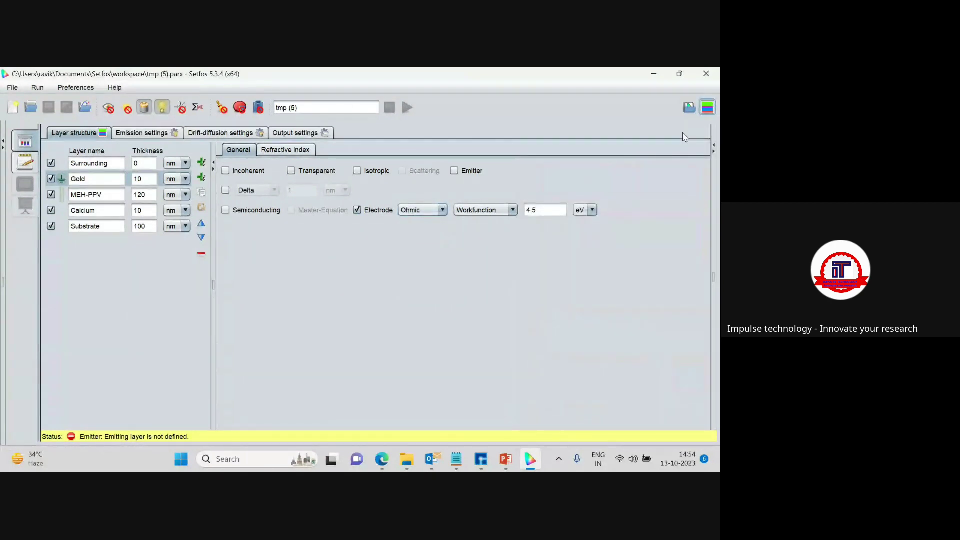
{"action": "left_click", "coordinate": [441, 211]}
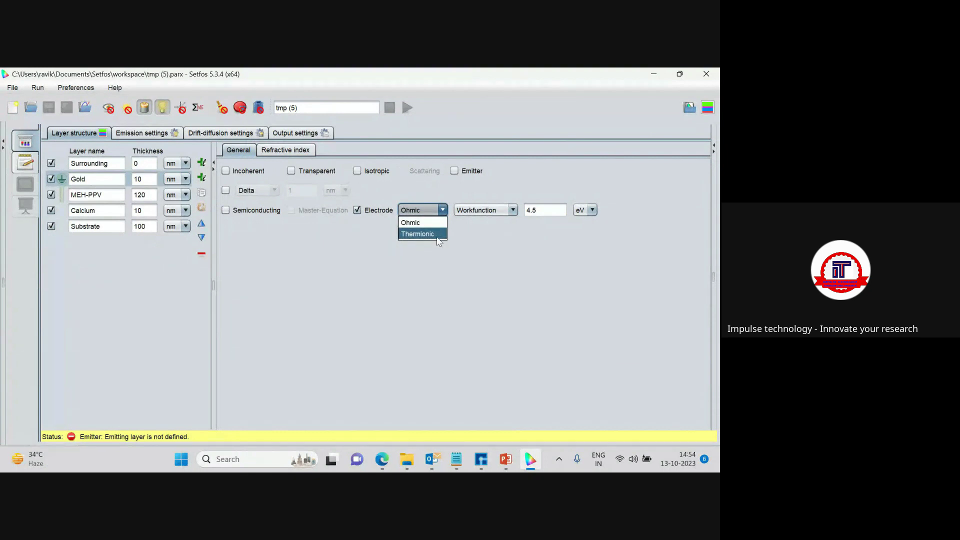
{"action": "left_click", "coordinate": [434, 235]}
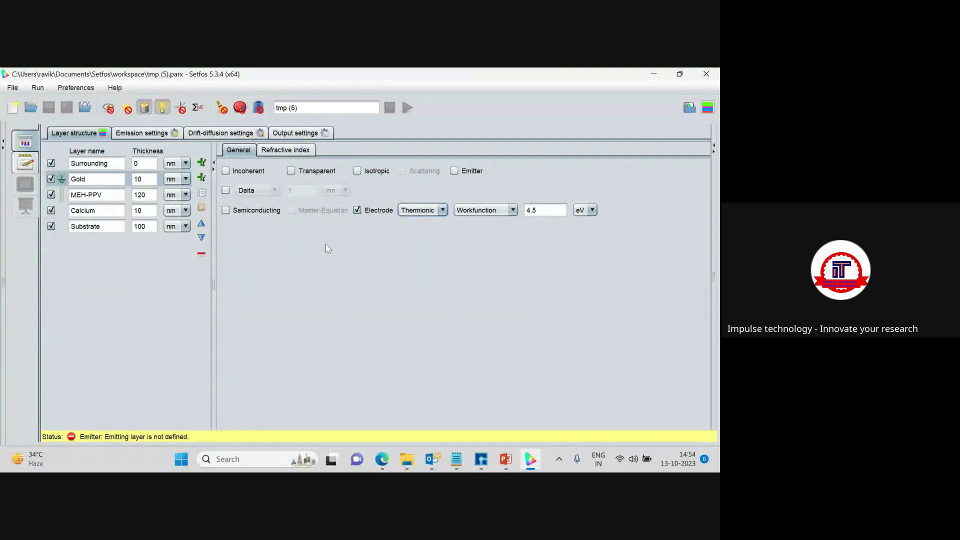
- Set the Gold electrode's workfunction to 5.1 eV
{"action": "left_click", "coordinate": [541, 209]}
{"action": "key", "text": "BackSpace"}
{"action": "key", "text": "BackSpace"}
{"action": "key", "text": "BackSpace"}
{"action": "type", "text": "5.1"}
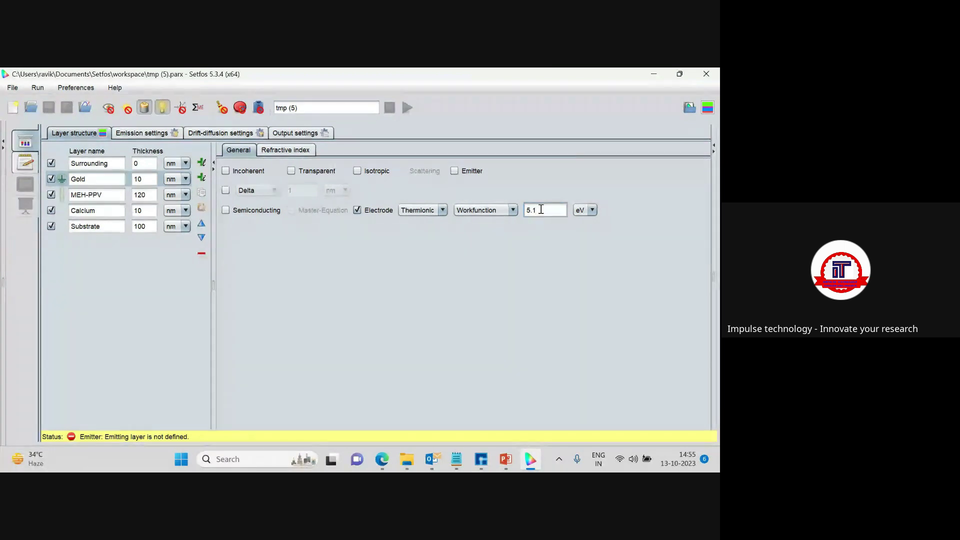
- Define the Calcium layer as an electrode with the Thermionic injection model
{"action": "left_click", "coordinate": [105, 210]}
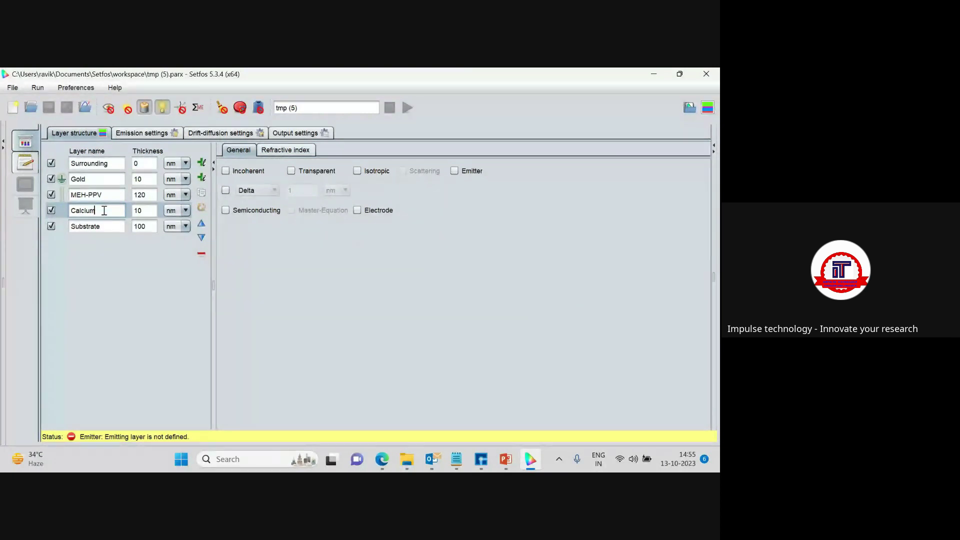
{"action": "left_click", "coordinate": [357, 211]}
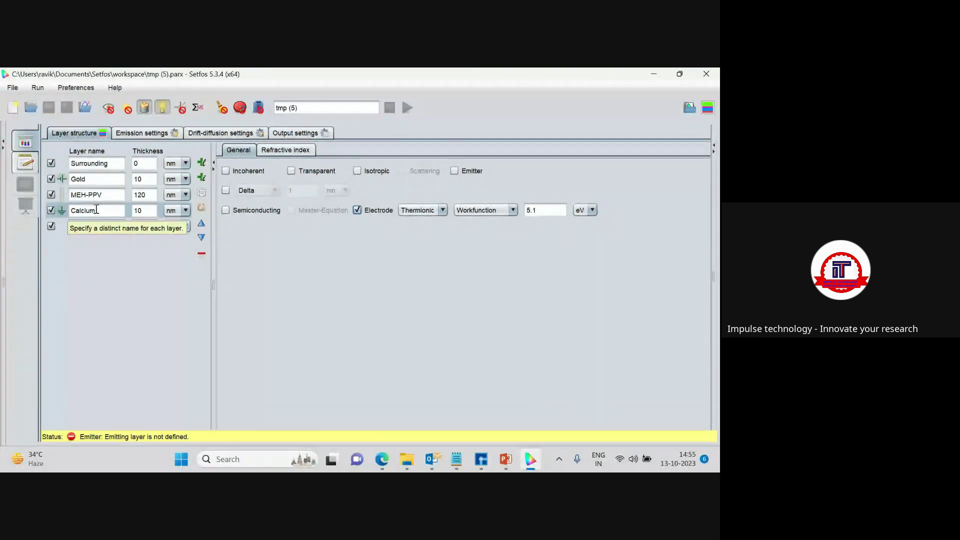
{"action": "left_click", "coordinate": [105, 194]}
{"action": "left_click_drag", "start_coordinate": [105, 195], "coordinate": [70, 195]}
{"action": "left_click", "coordinate": [96, 210]}
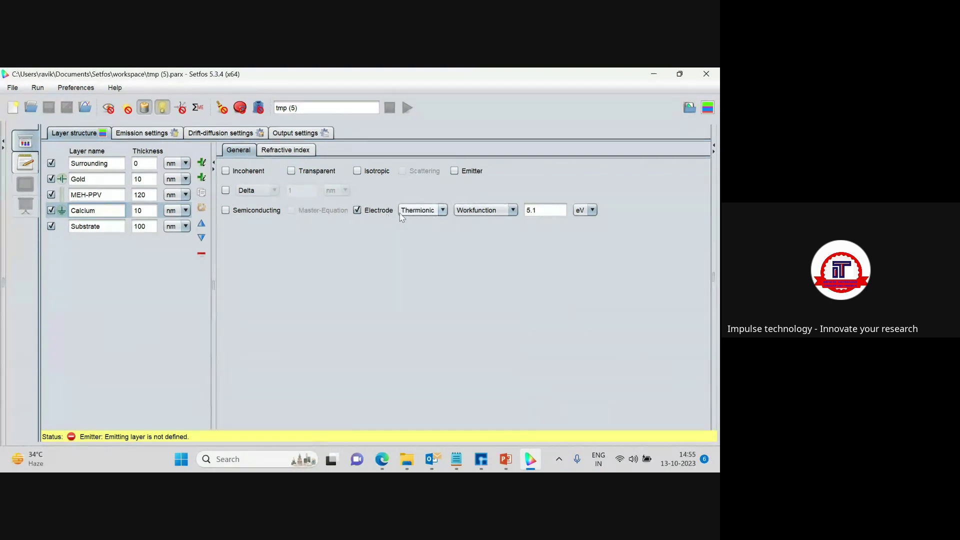
{"action": "mouse_move", "coordinate": [410, 214]}
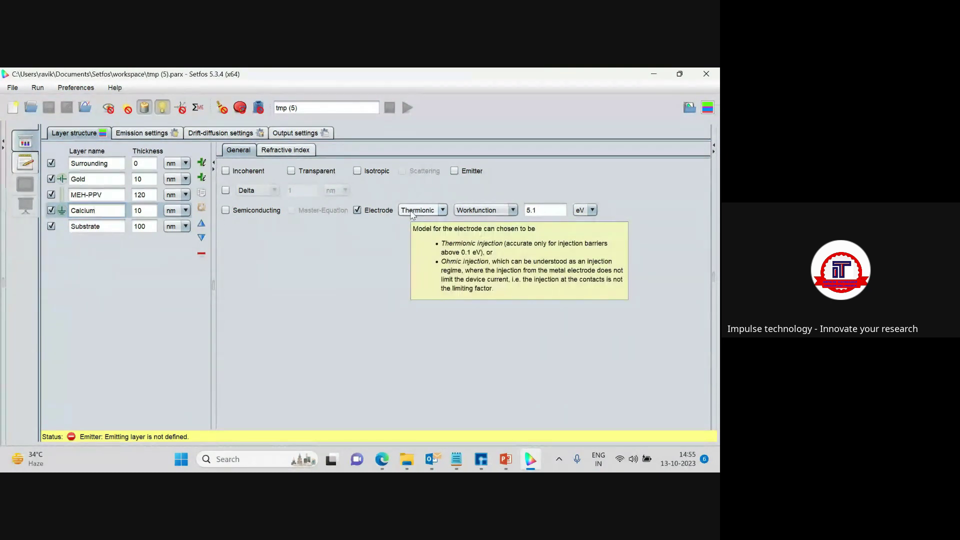
- Set the Calcium electrode's workfunction to 3.3 eV
{"action": "left_click", "coordinate": [539, 209]}
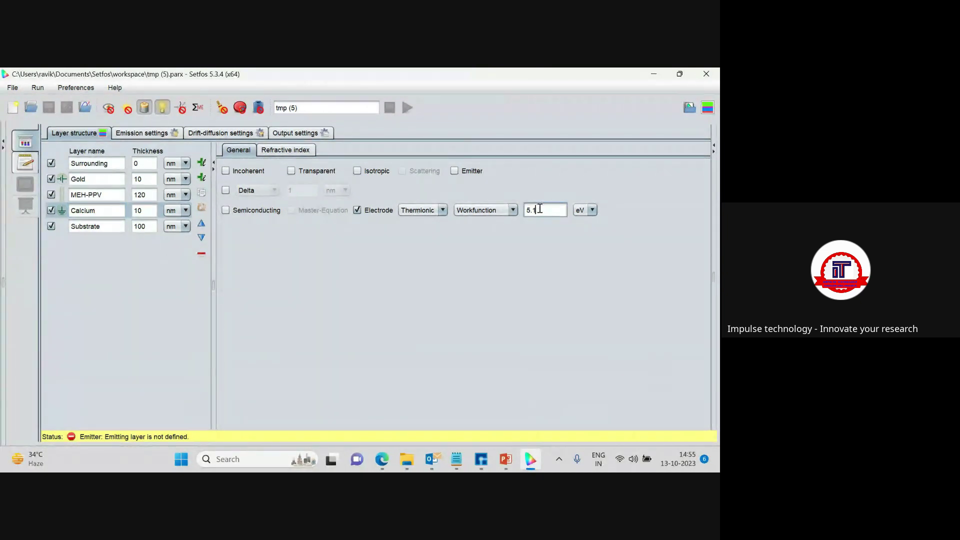
{"action": "key", "text": "BackSpace"}
{"action": "key", "text": "BackSpace"}
{"action": "key", "text": "BackSpace"}
{"action": "type", "text": "3.3"}
{"action": "left_click", "coordinate": [593, 210]}
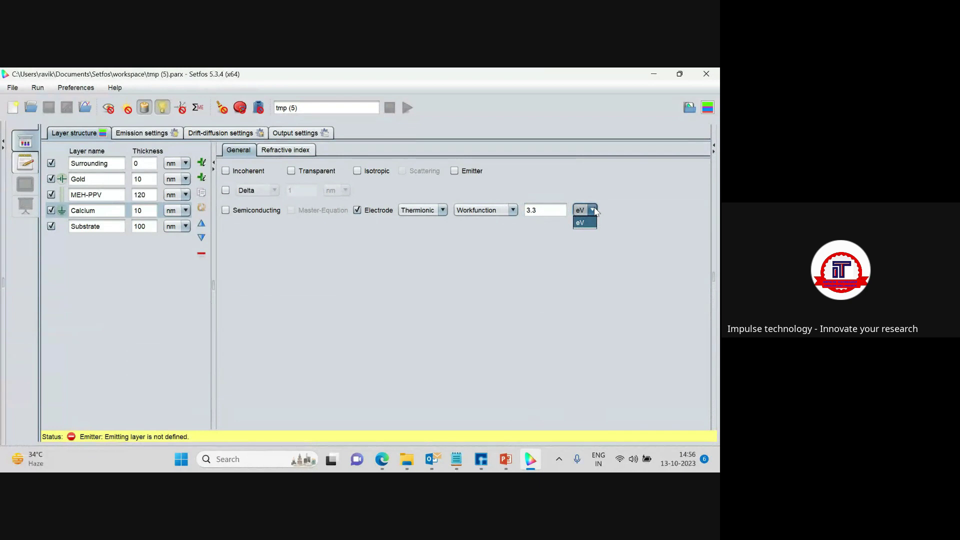
{"action": "left_click", "coordinate": [352, 255]}
- Switch the MEH-PPV layer's Semiconducting property off and on again, and open its semiconducting material parameters
{"action": "left_click", "coordinate": [104, 194]}
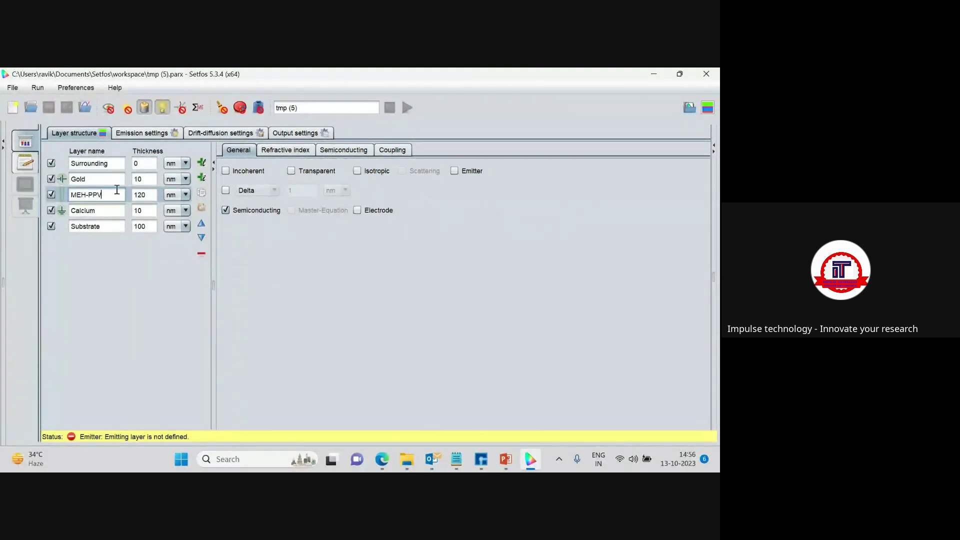
{"action": "left_click", "coordinate": [226, 211]}
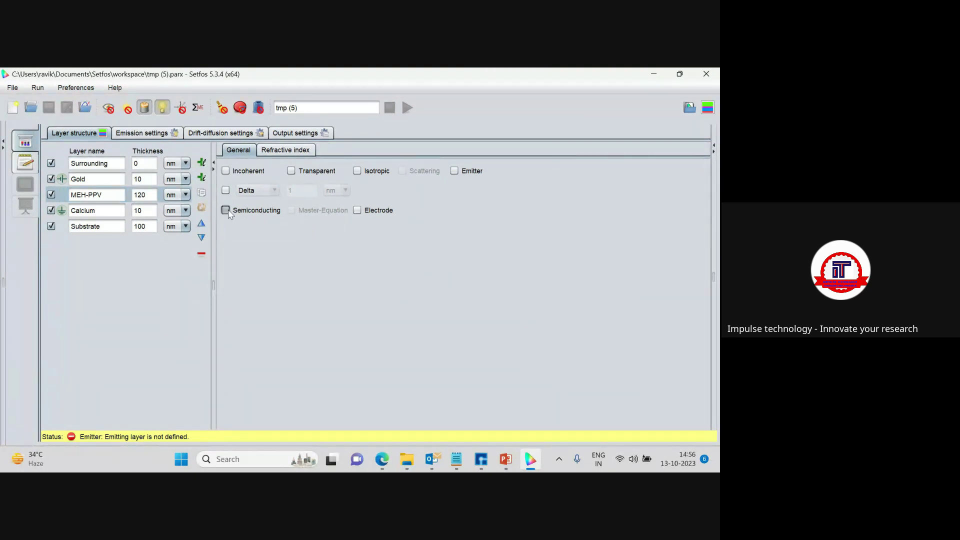
{"action": "left_click", "coordinate": [226, 211]}
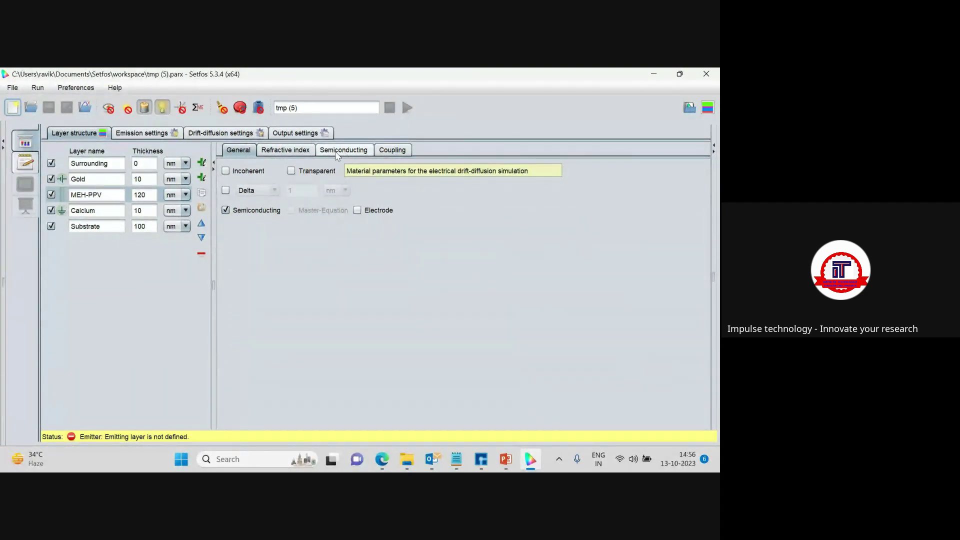
{"action": "left_click", "coordinate": [337, 151]}
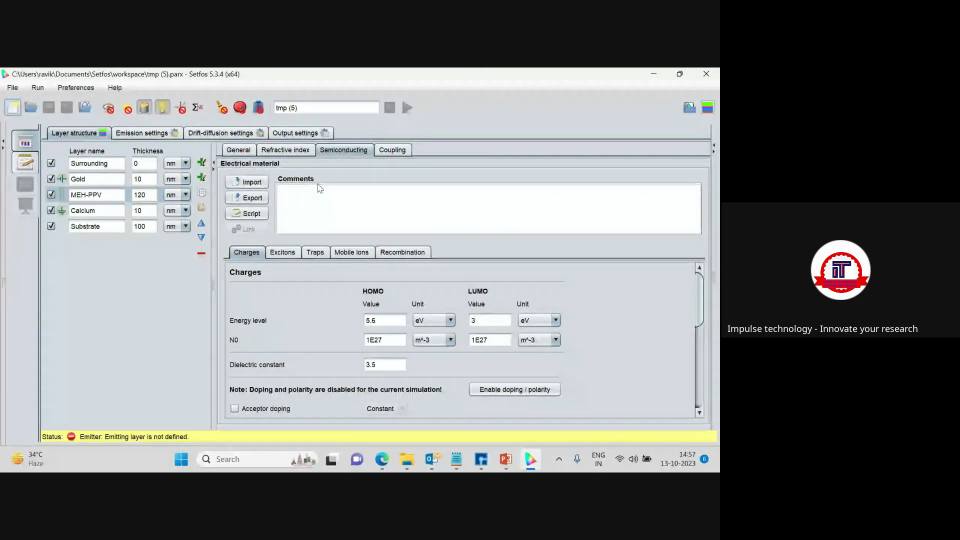
- Import the MEH-PPV.em electrical material file from the mat folder for the MEH-PPV layer
{"action": "left_click", "coordinate": [247, 185]}
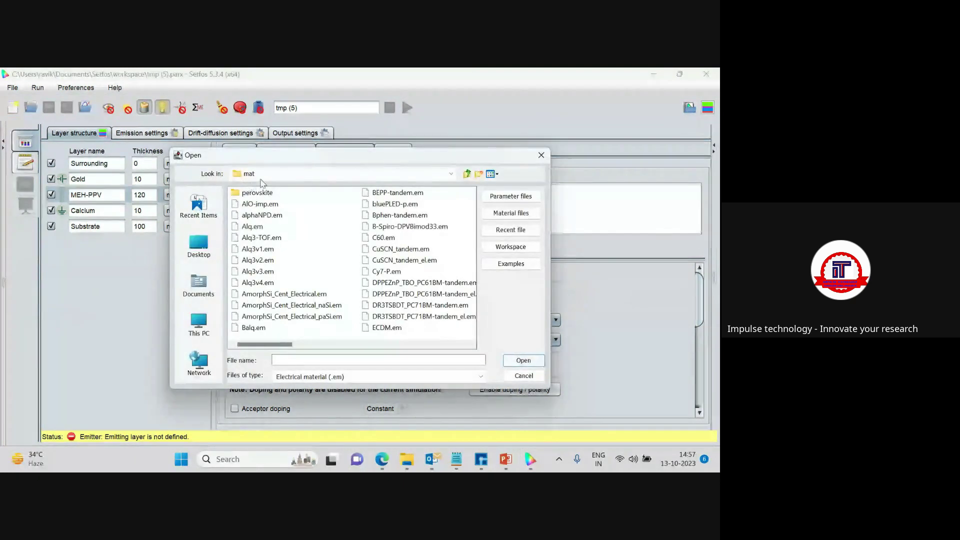
{"action": "left_click_drag", "start_coordinate": [307, 153], "coordinate": [226, 126]}
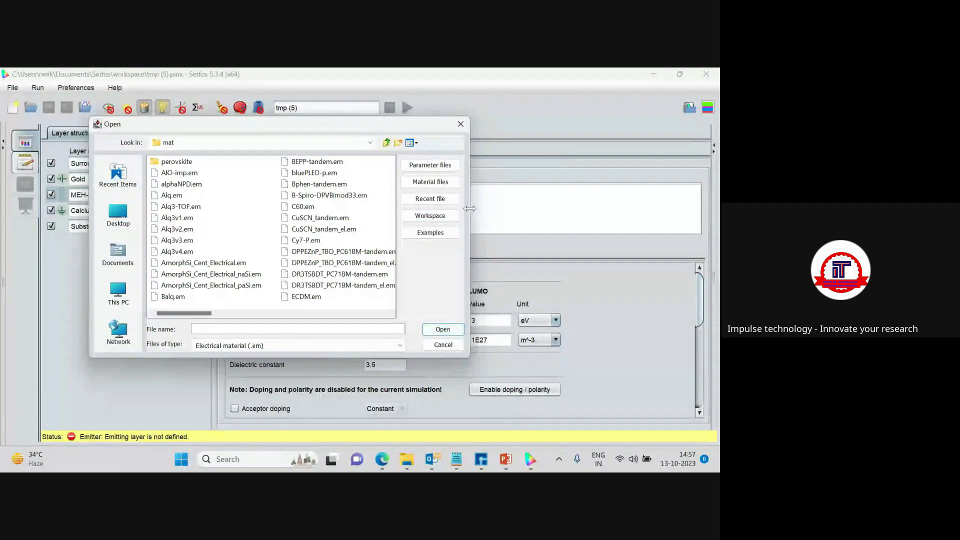
{"action": "left_click_drag", "start_coordinate": [472, 209], "coordinate": [641, 209]}
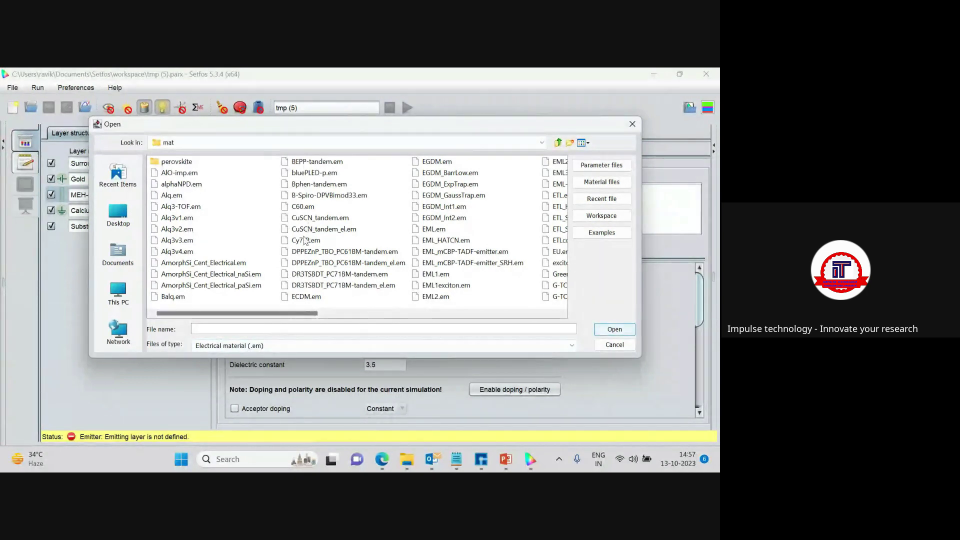
{"action": "left_click_drag", "start_coordinate": [645, 218], "coordinate": [686, 209]}
{"action": "scroll", "coordinate": [487, 243], "scroll_direction": "down", "scroll_amount": 8}
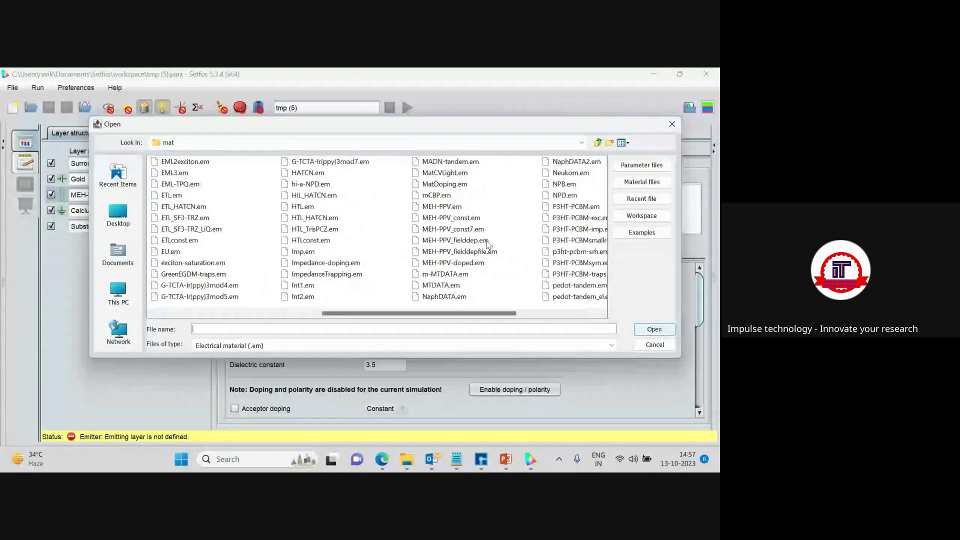
{"action": "scroll", "coordinate": [436, 248], "scroll_direction": "up", "scroll_amount": 3}
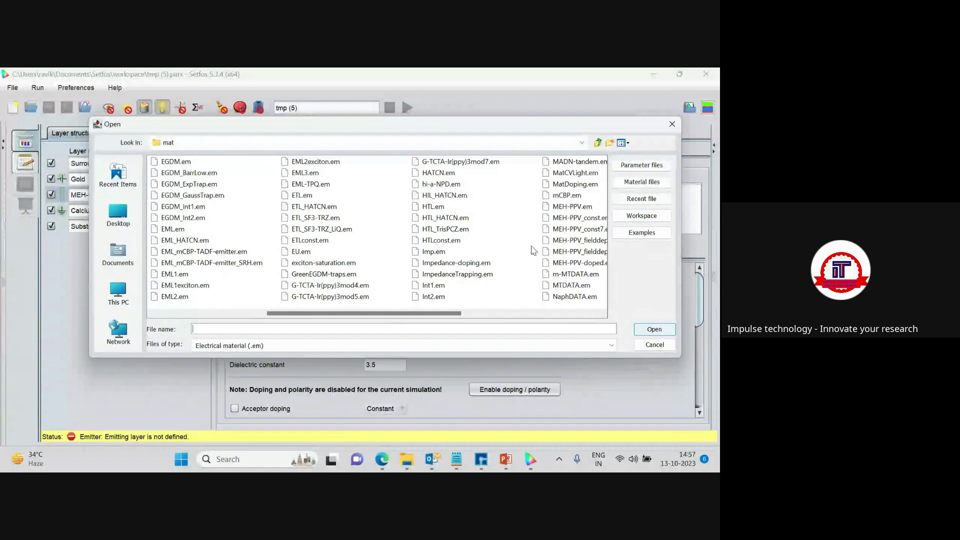
{"action": "left_click", "coordinate": [562, 208]}
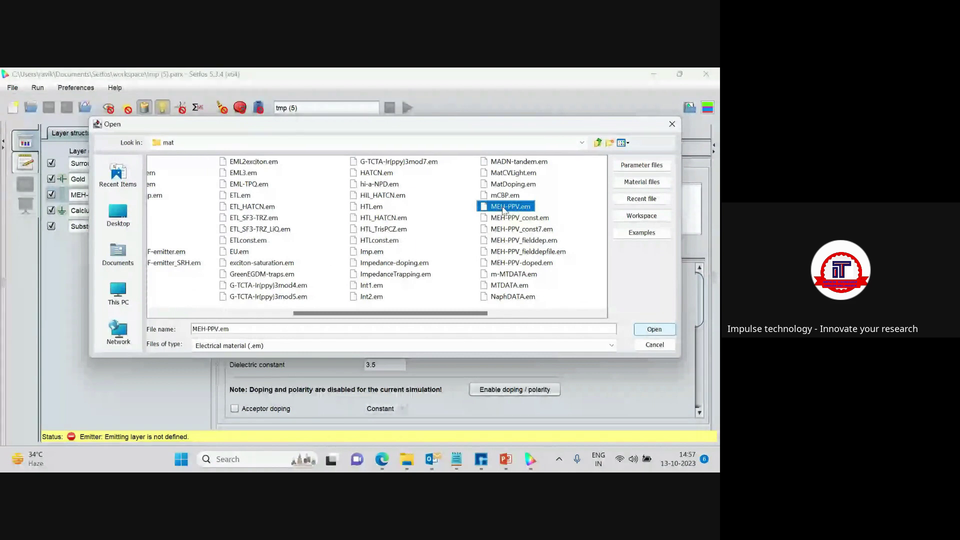
{"action": "left_click", "coordinate": [654, 330]}
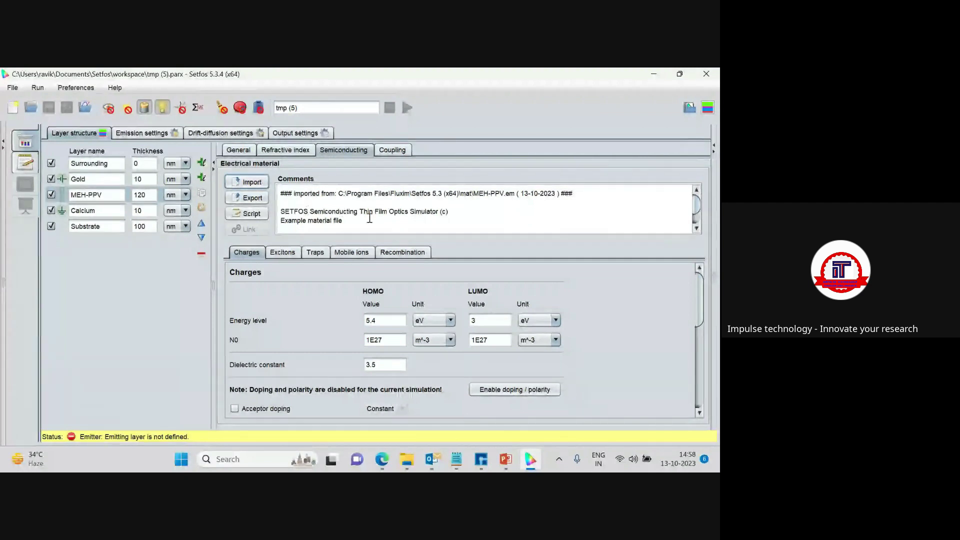
- Examine the imported MEH-PPV material's comments and script, including its energy levels, mobility models, excitons and traps, and close the script without editing
{"action": "scroll", "coordinate": [587, 222], "scroll_direction": "down", "scroll_amount": 1}
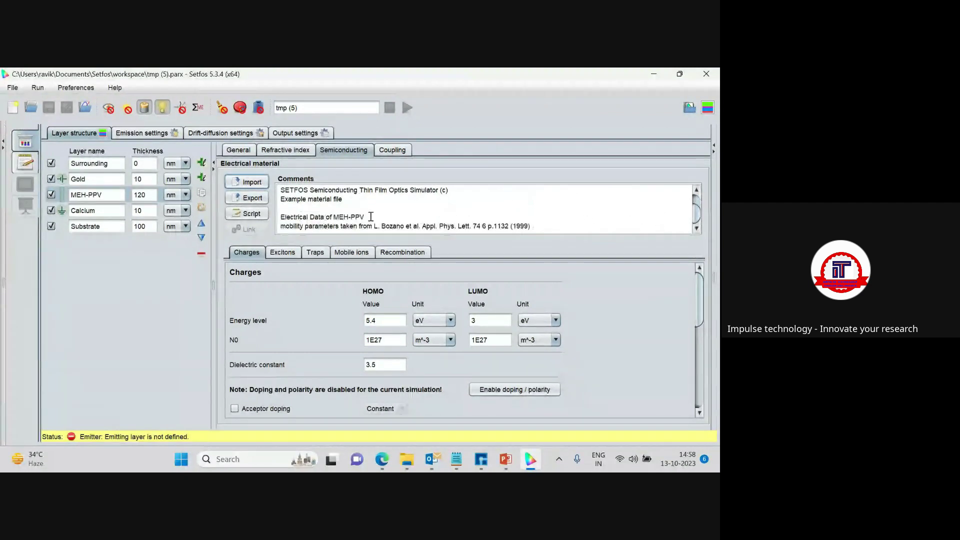
{"action": "left_click", "coordinate": [245, 210]}
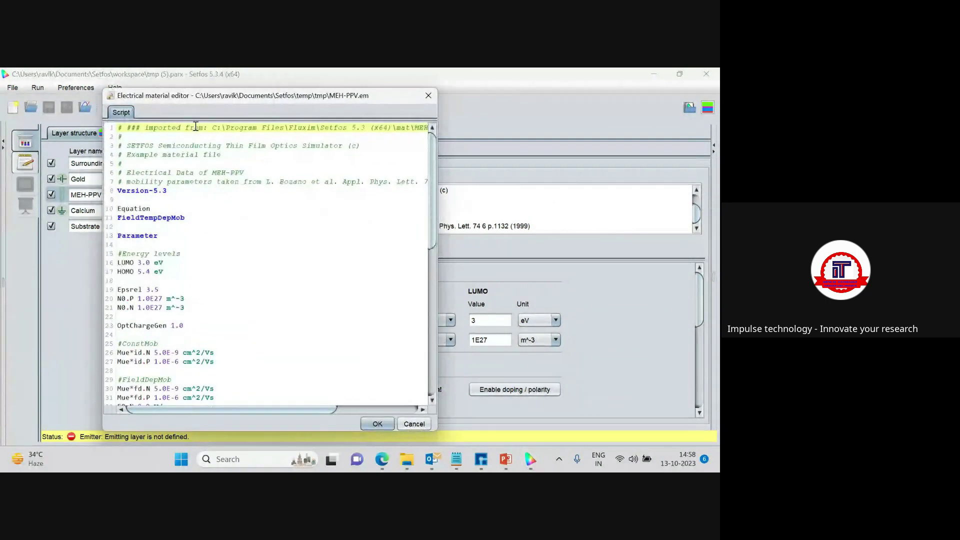
{"action": "left_click_drag", "start_coordinate": [231, 99], "coordinate": [295, 87]}
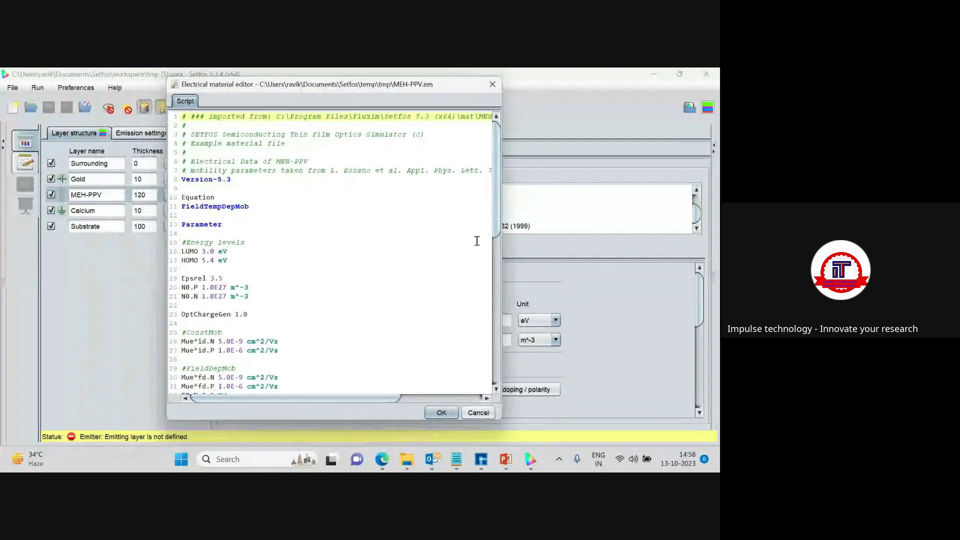
{"action": "left_click_drag", "start_coordinate": [504, 250], "coordinate": [649, 250]}
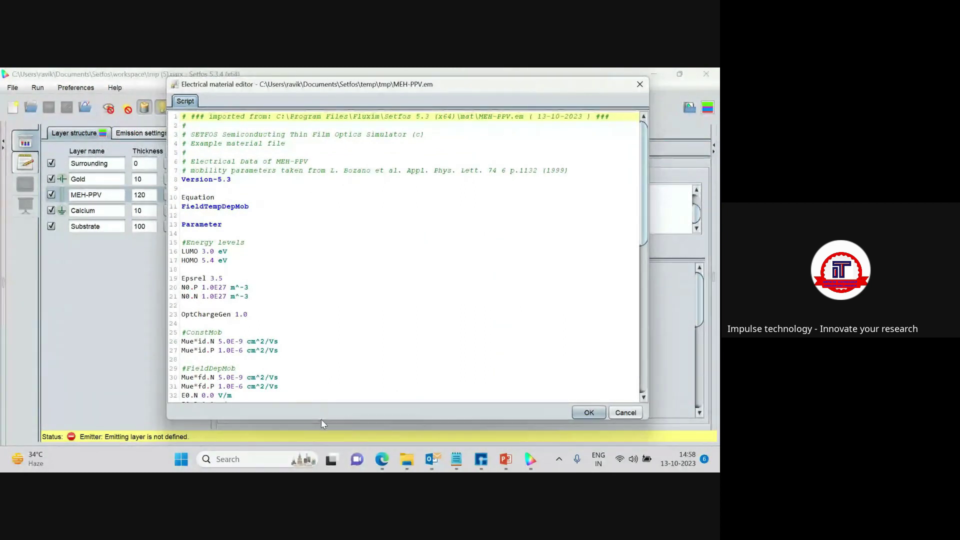
{"action": "left_click_drag", "start_coordinate": [321, 419], "coordinate": [321, 431]}
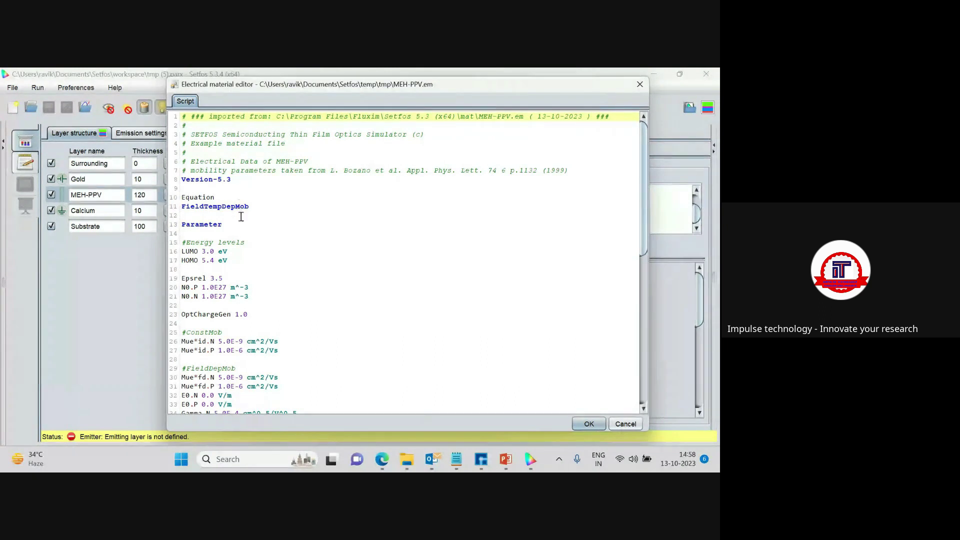
{"action": "left_click_drag", "start_coordinate": [246, 242], "coordinate": [192, 241]}
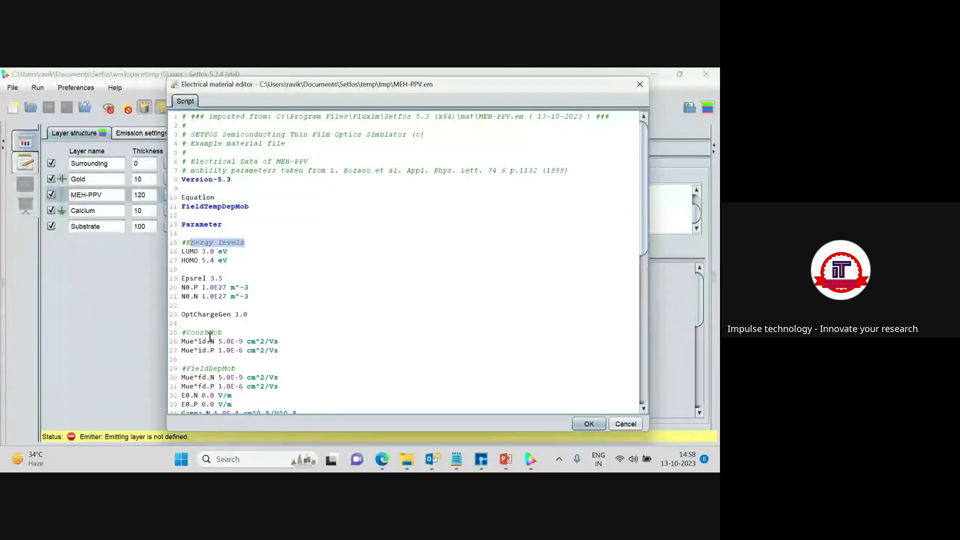
{"action": "scroll", "coordinate": [213, 351], "scroll_direction": "down", "scroll_amount": 5}
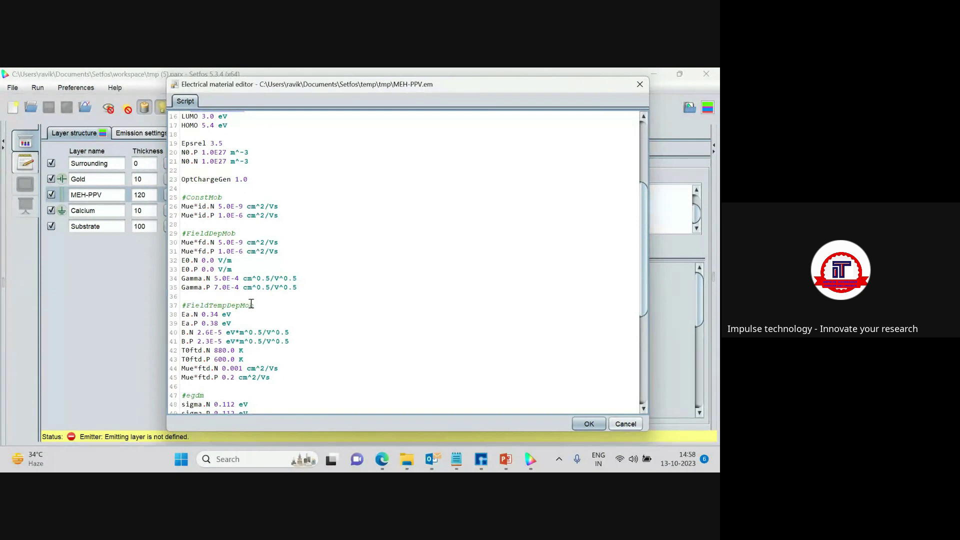
{"action": "scroll", "coordinate": [225, 333], "scroll_direction": "down", "scroll_amount": 3}
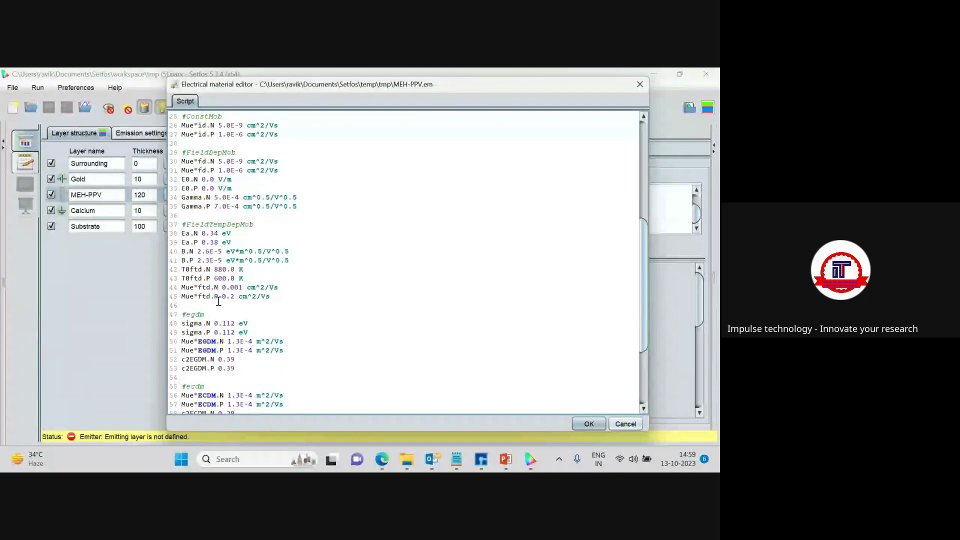
{"action": "scroll", "coordinate": [219, 301], "scroll_direction": "down", "scroll_amount": 1}
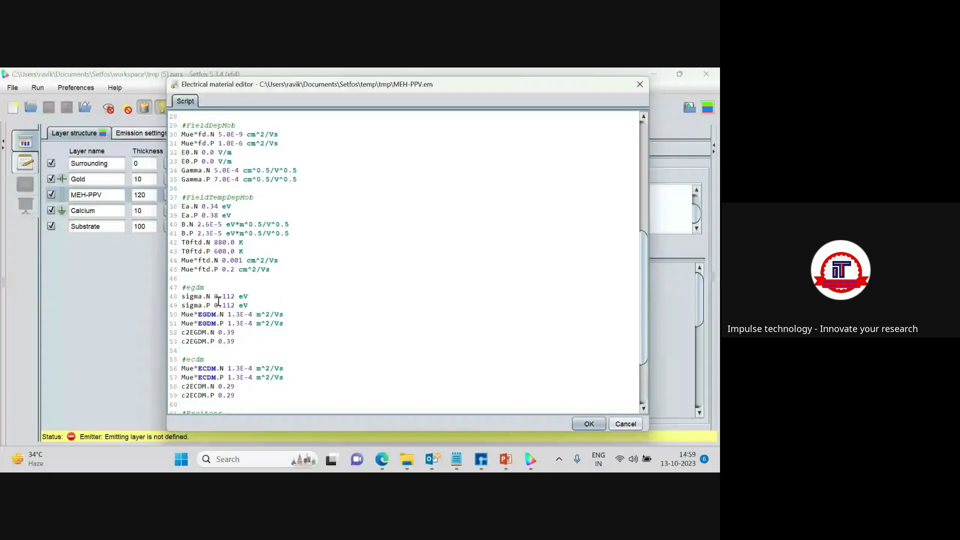
{"action": "scroll", "coordinate": [210, 346], "scroll_direction": "down", "scroll_amount": 3}
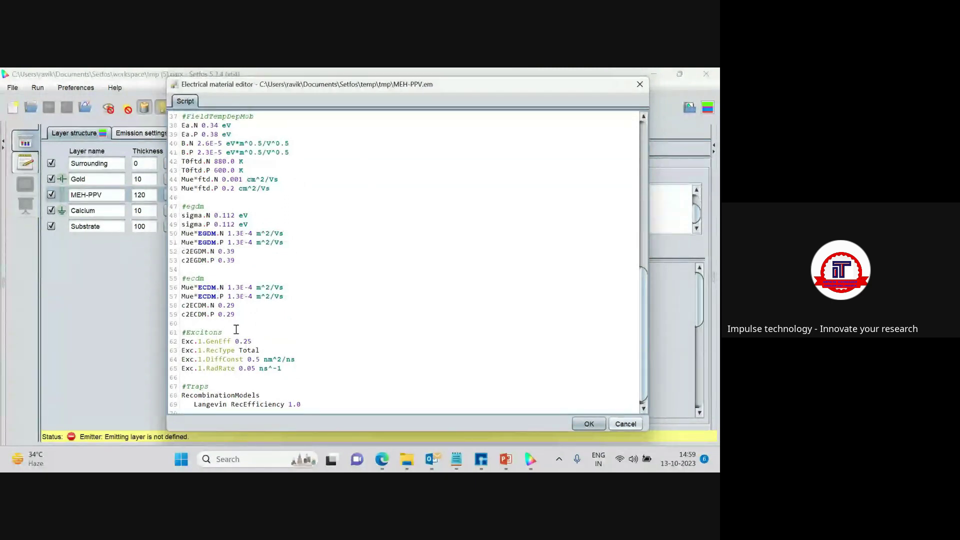
{"action": "scroll", "coordinate": [236, 330], "scroll_direction": "down", "scroll_amount": 1}
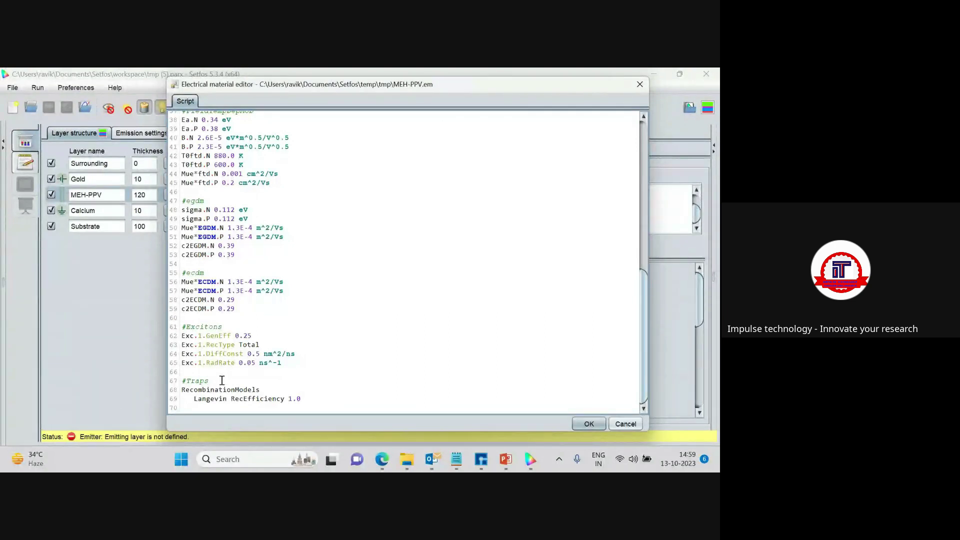
{"action": "scroll", "coordinate": [250, 287], "scroll_direction": "up", "scroll_amount": 12}
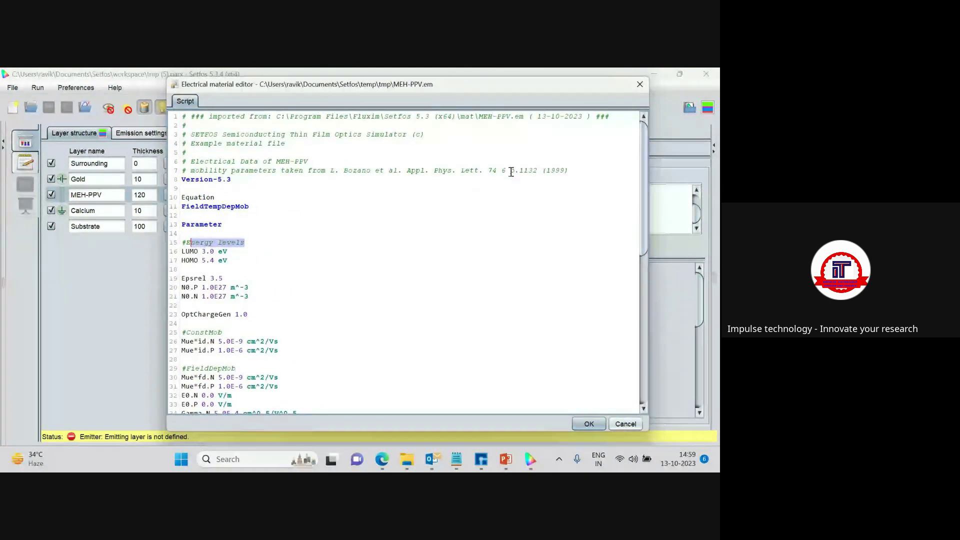
{"action": "left_click", "coordinate": [638, 86]}
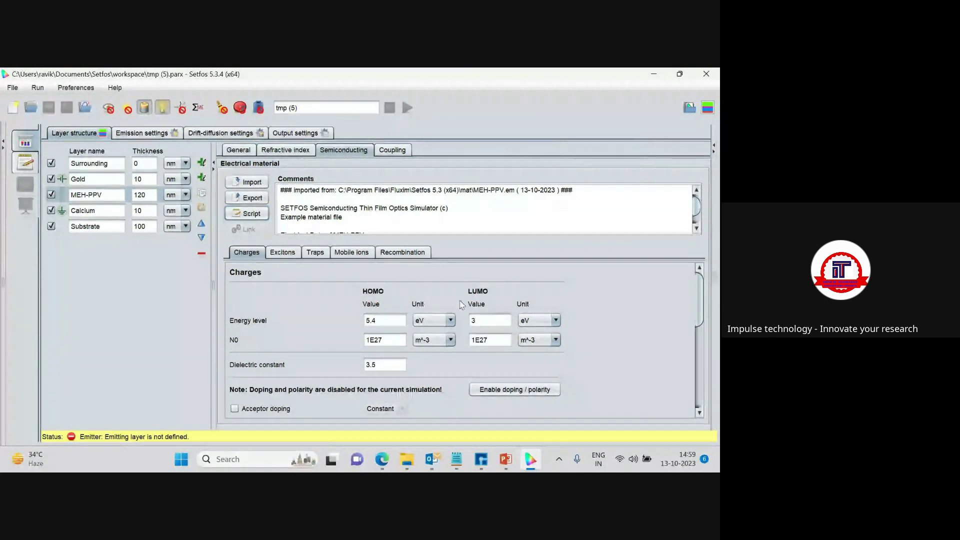
- Review the MEH-PPV layer's charge parameters and switch its Acceptor doping on and off again
{"action": "scroll", "coordinate": [287, 328], "scroll_direction": "down", "scroll_amount": 1}
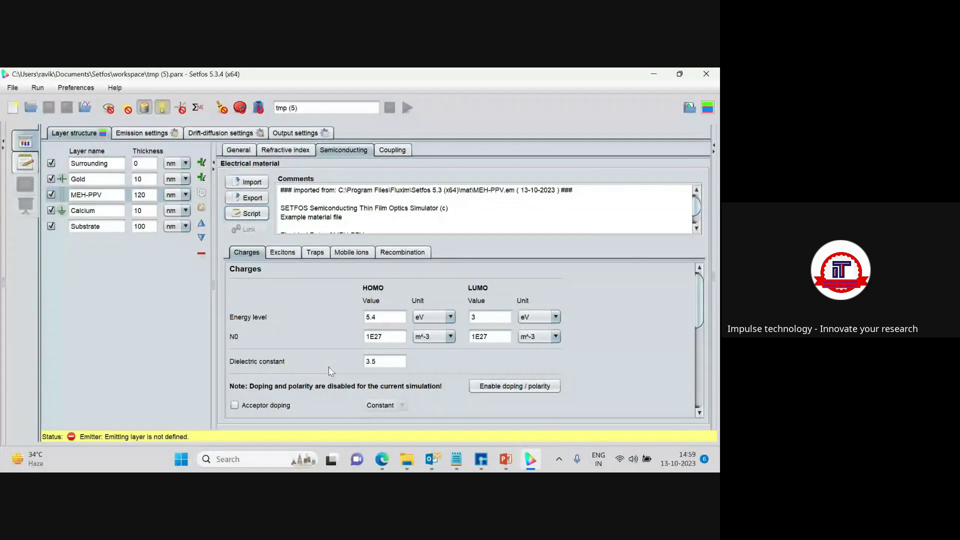
{"action": "scroll", "coordinate": [328, 371], "scroll_direction": "down", "scroll_amount": 3}
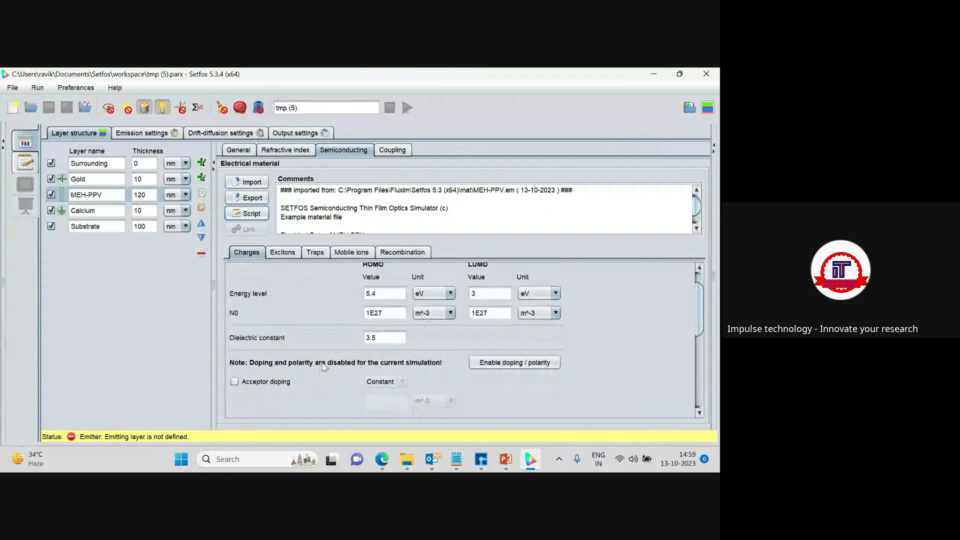
{"action": "scroll", "coordinate": [322, 363], "scroll_direction": "down", "scroll_amount": 3}
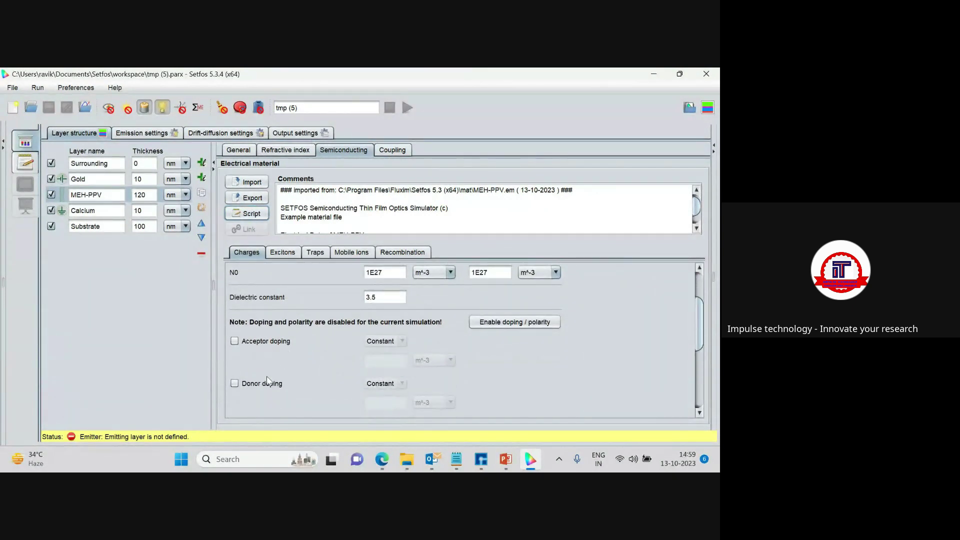
{"action": "left_click", "coordinate": [236, 342]}
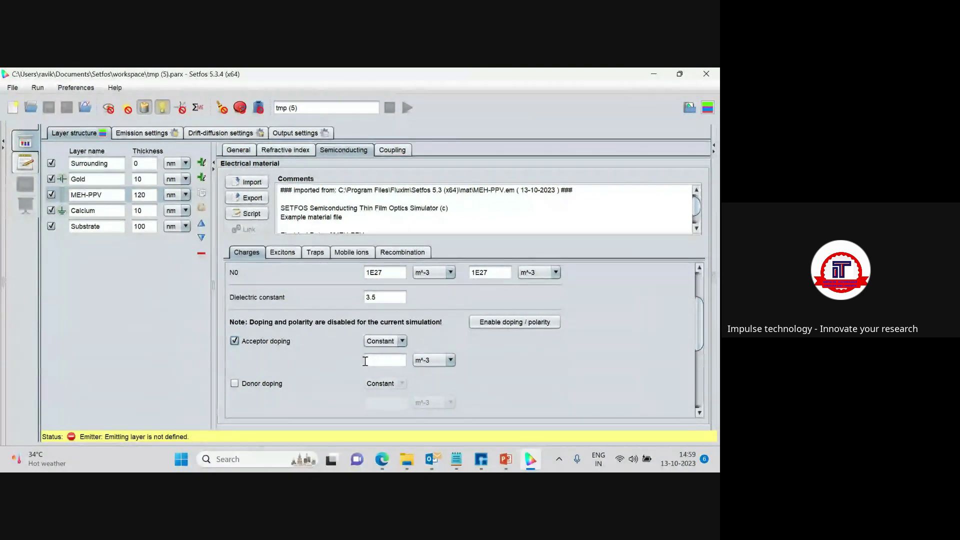
{"action": "left_click", "coordinate": [234, 341]}
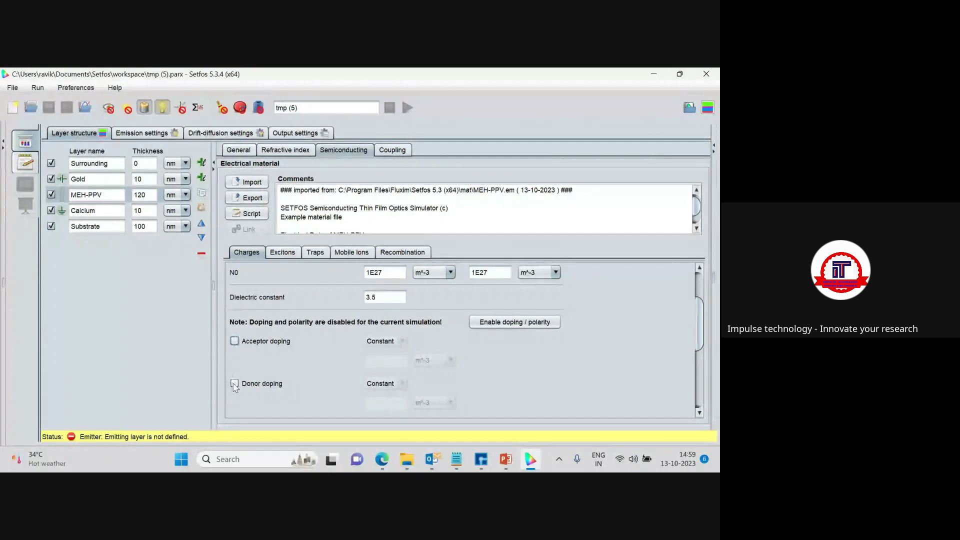
- Examine the MEH-PPV doping, layer polarity and optical generation settings and the available mobility models, without changing the model
{"action": "scroll", "coordinate": [304, 353], "scroll_direction": "down", "scroll_amount": 3}
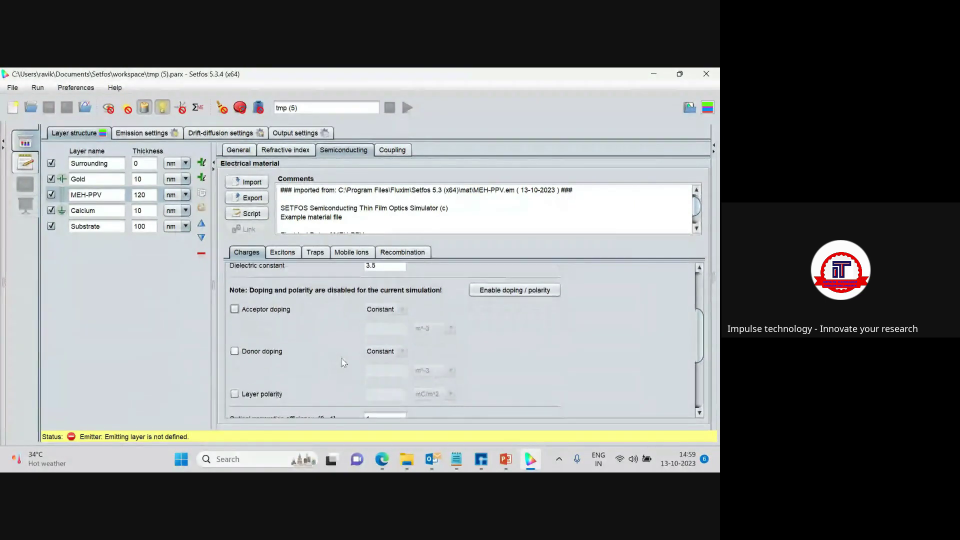
{"action": "scroll", "coordinate": [341, 358], "scroll_direction": "down", "scroll_amount": 2}
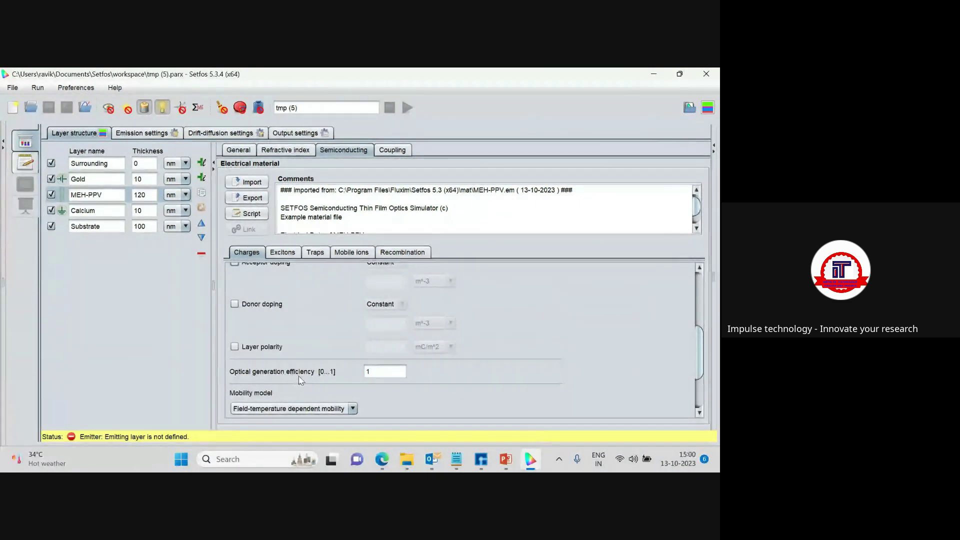
{"action": "scroll", "coordinate": [301, 380], "scroll_direction": "down", "scroll_amount": 3}
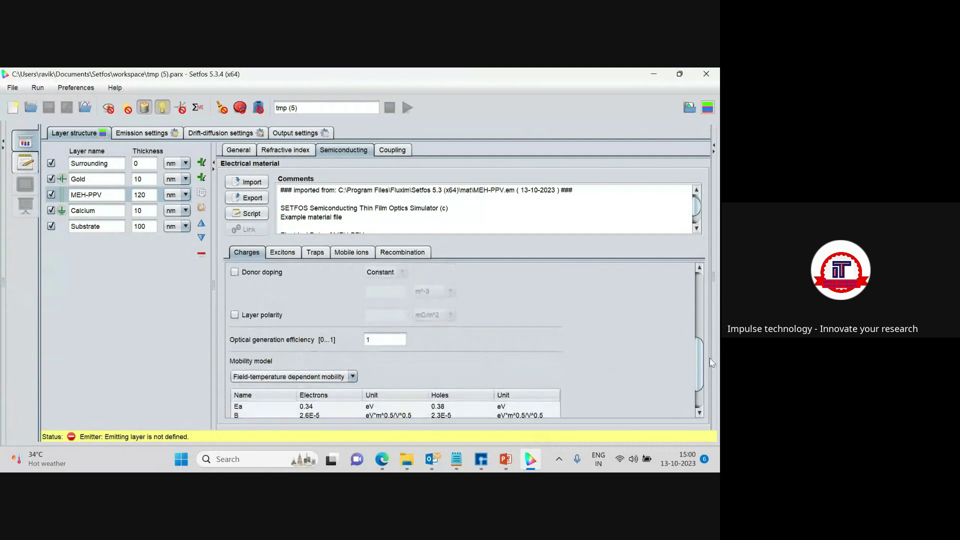
{"action": "scroll", "coordinate": [697, 358], "scroll_direction": "down", "scroll_amount": 2}
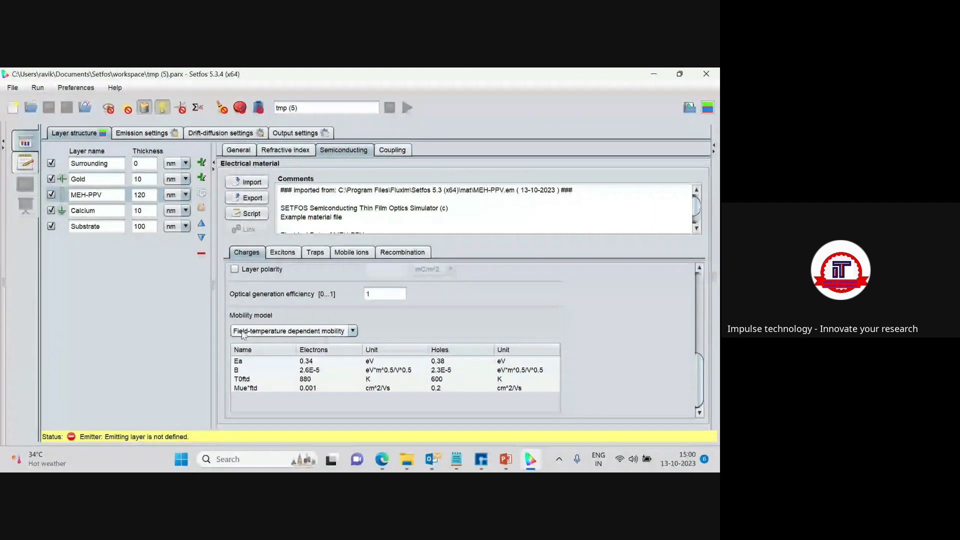
{"action": "left_click", "coordinate": [353, 330]}
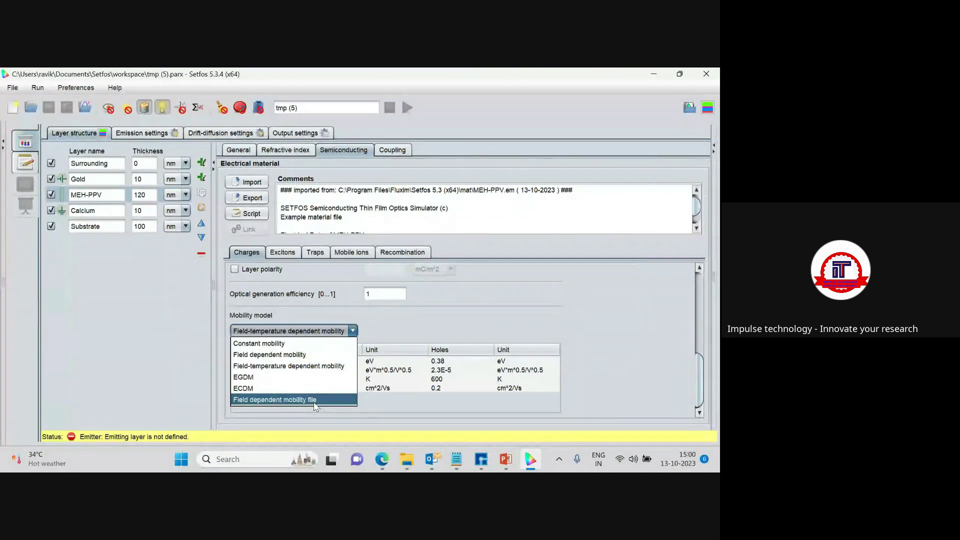
{"action": "left_click", "coordinate": [391, 323]}
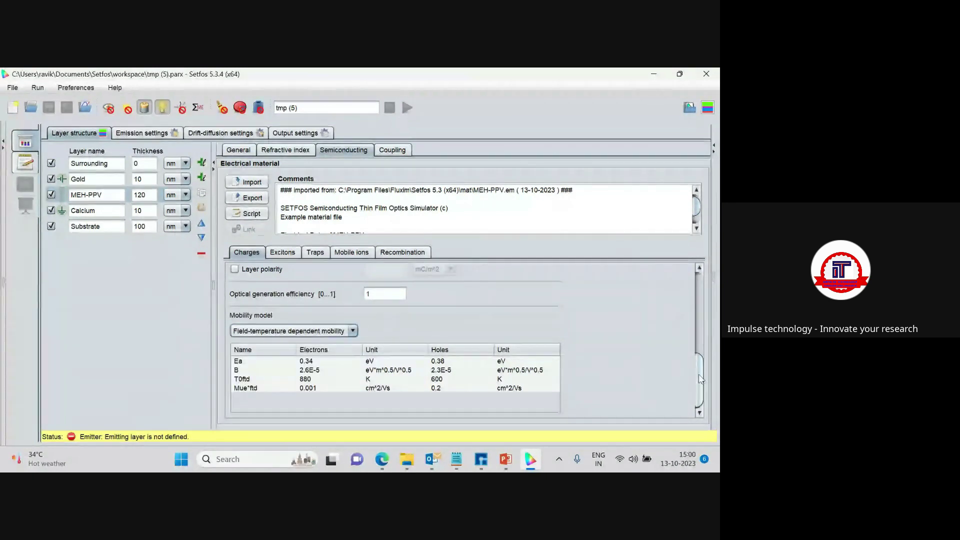
{"action": "left_click_drag", "start_coordinate": [699, 380], "coordinate": [690, 296]}
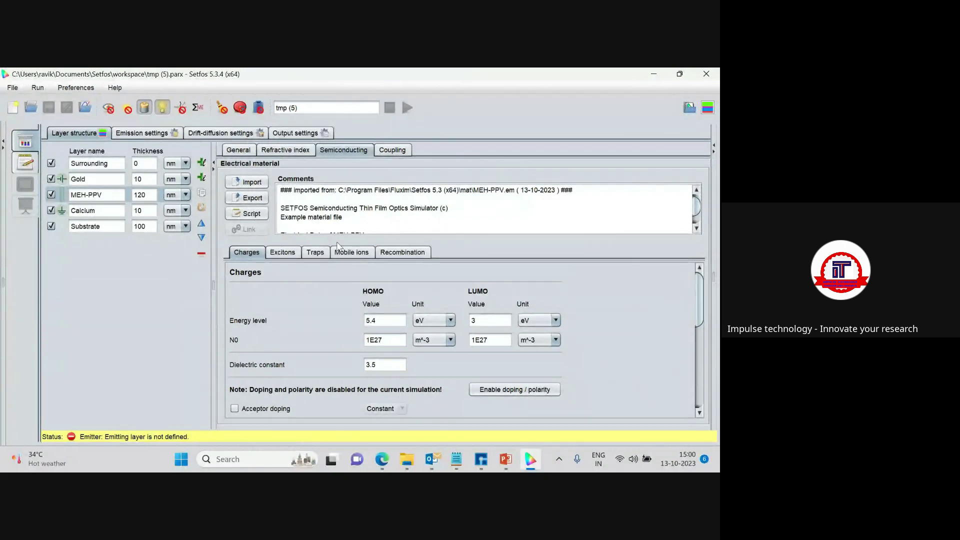
- Examine the MEH-PPV exciton parameters, including decay rates, generation efficiency, diffusion constant and energy transfer rates
{"action": "left_click", "coordinate": [283, 253]}
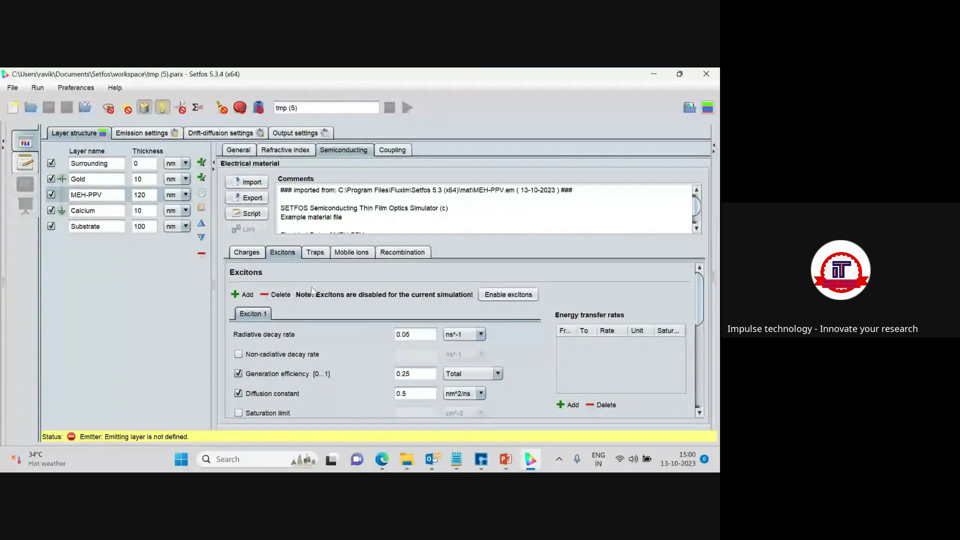
{"action": "scroll", "coordinate": [323, 284], "scroll_direction": "down", "scroll_amount": 1}
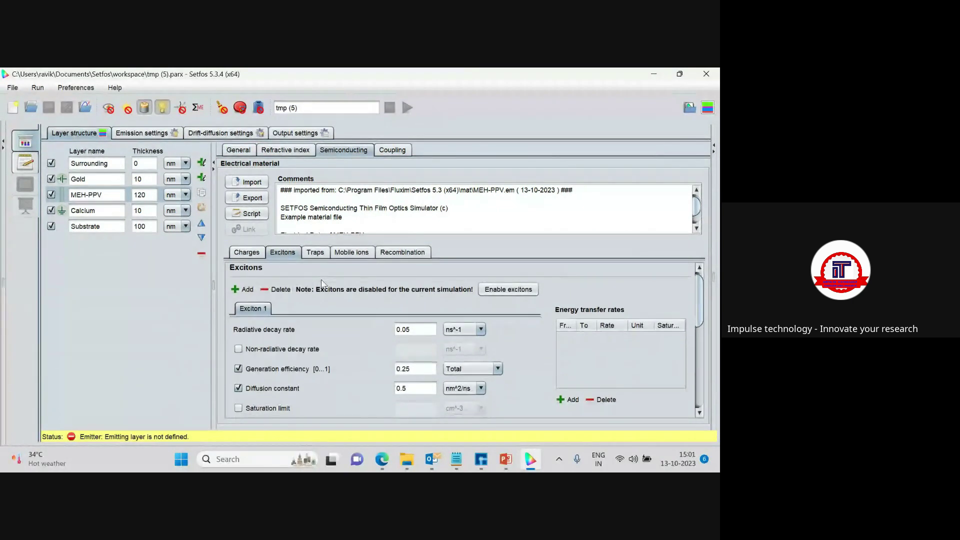
{"action": "scroll", "coordinate": [323, 283], "scroll_direction": "down", "scroll_amount": 2}
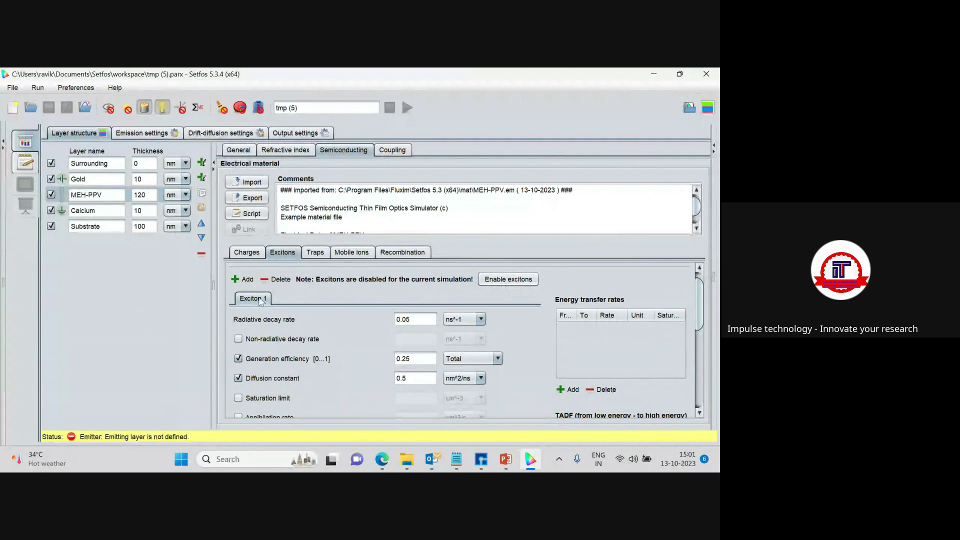
{"action": "scroll", "coordinate": [260, 325], "scroll_direction": "down", "scroll_amount": 1}
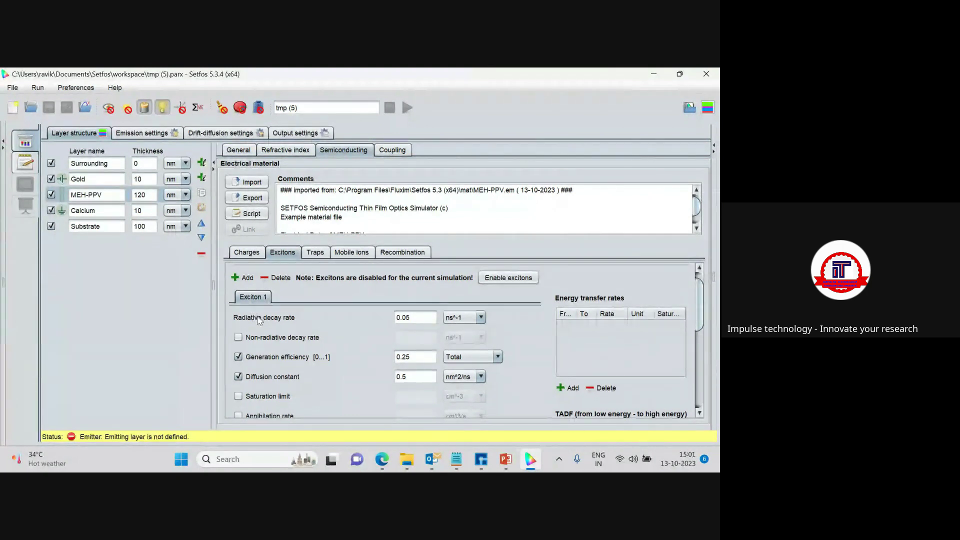
{"action": "scroll", "coordinate": [270, 337], "scroll_direction": "down", "scroll_amount": 1}
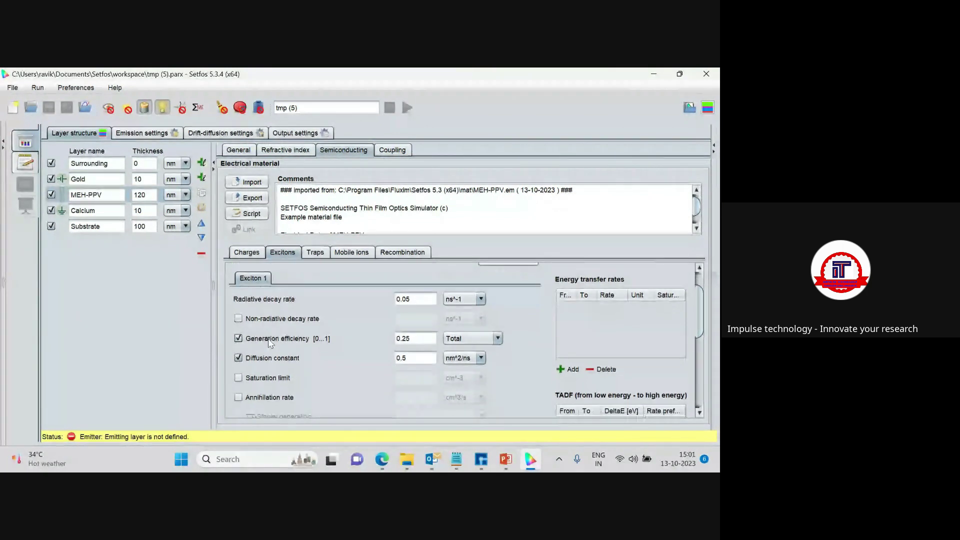
{"action": "scroll", "coordinate": [272, 334], "scroll_direction": "up", "scroll_amount": 1}
{"action": "scroll", "coordinate": [275, 332], "scroll_direction": "down", "scroll_amount": 1}
{"action": "scroll", "coordinate": [274, 329], "scroll_direction": "down", "scroll_amount": 1}
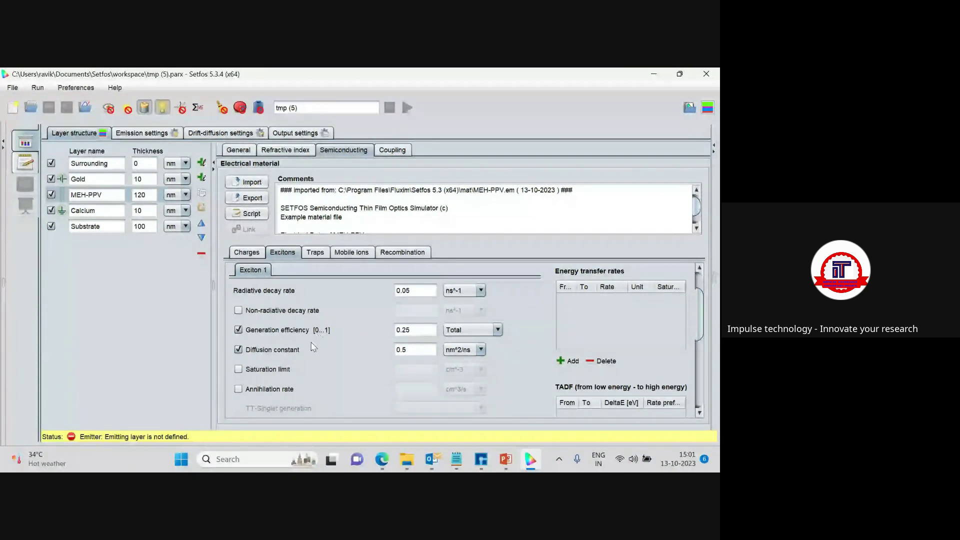
{"action": "scroll", "coordinate": [303, 352], "scroll_direction": "down", "scroll_amount": 3}
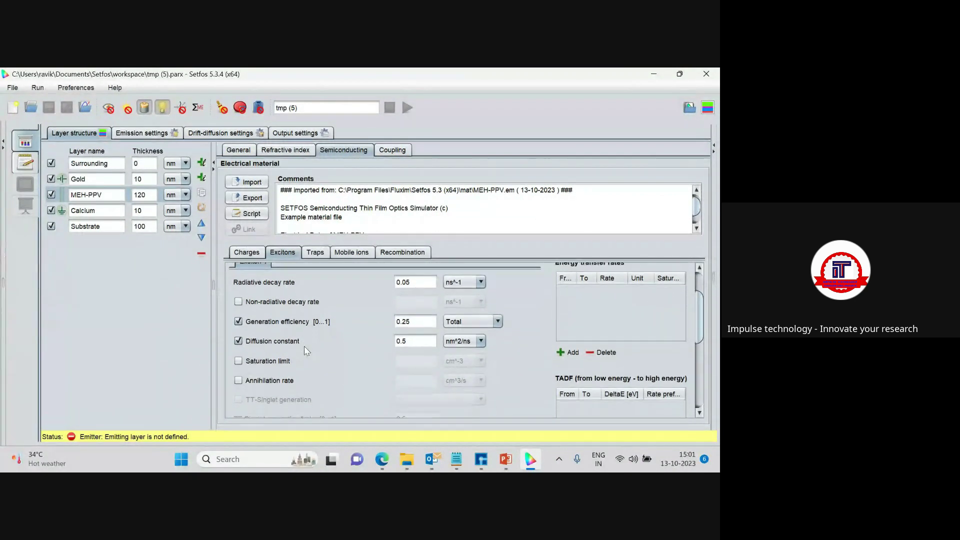
{"action": "scroll", "coordinate": [317, 351], "scroll_direction": "down", "scroll_amount": 2}
{"action": "left_click_drag", "start_coordinate": [701, 311], "coordinate": [698, 278]}
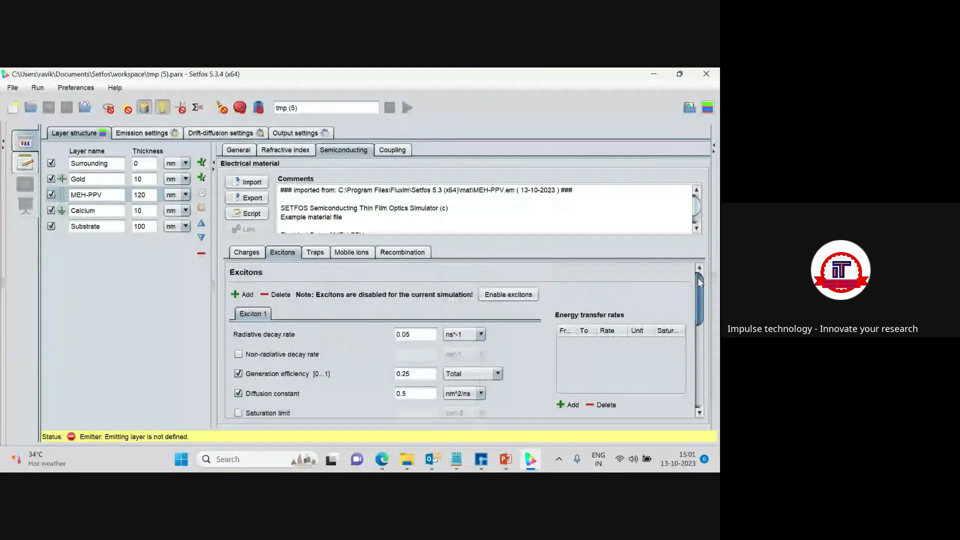
- Enable bulk trapping for the MEH-PPV material and for the current simulation
{"action": "left_click", "coordinate": [312, 254]}
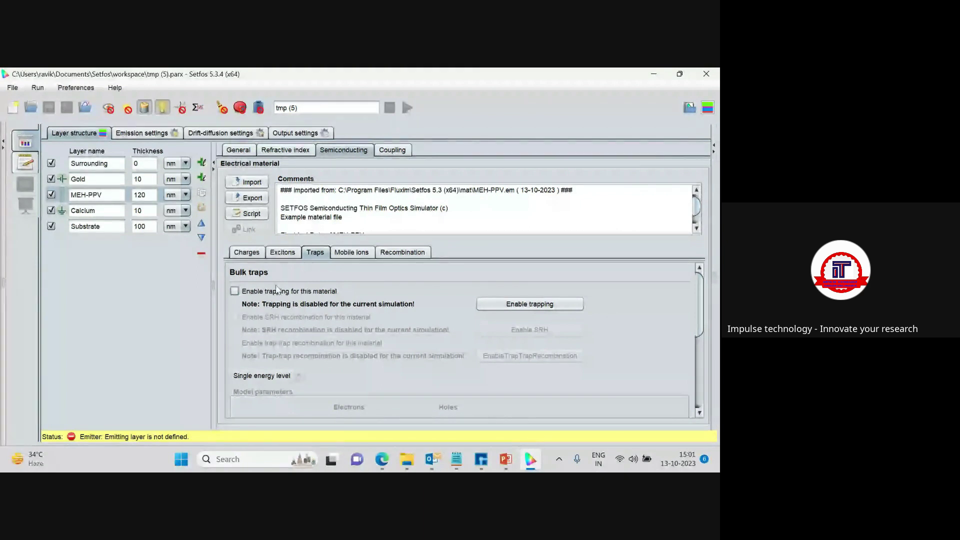
{"action": "left_click", "coordinate": [235, 291]}
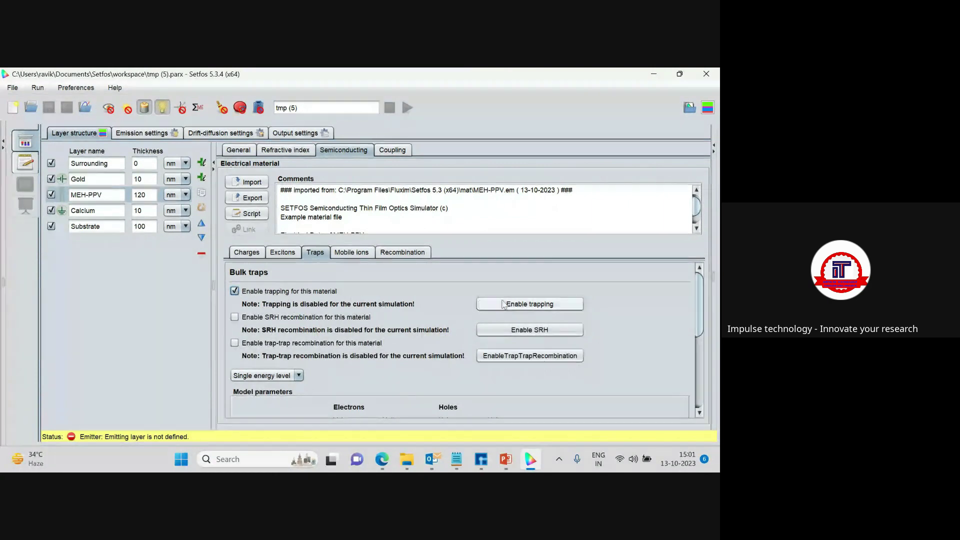
{"action": "left_click", "coordinate": [520, 303]}
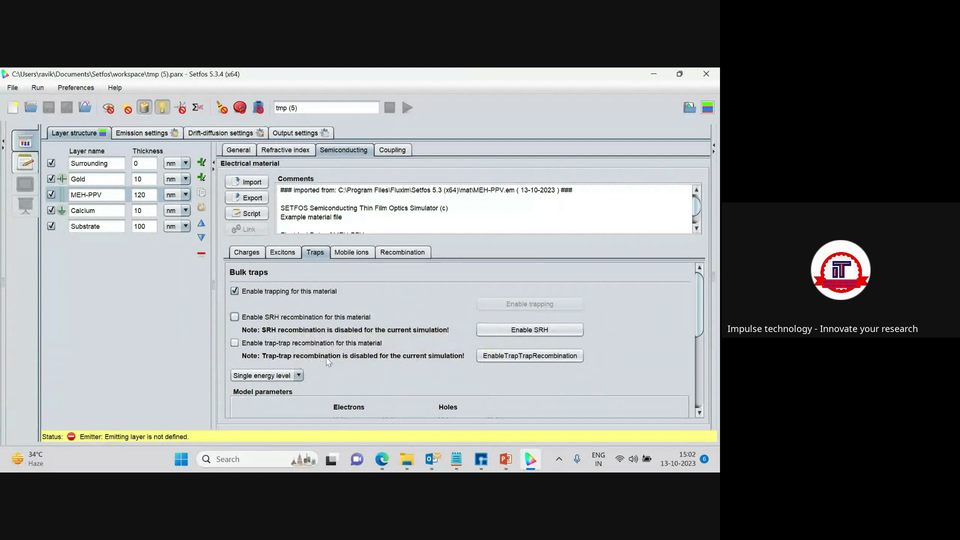
- Turn trapping off for the MEH-PPV material and look over the bulk trap model parameters
{"action": "scroll", "coordinate": [368, 361], "scroll_direction": "down", "scroll_amount": 1}
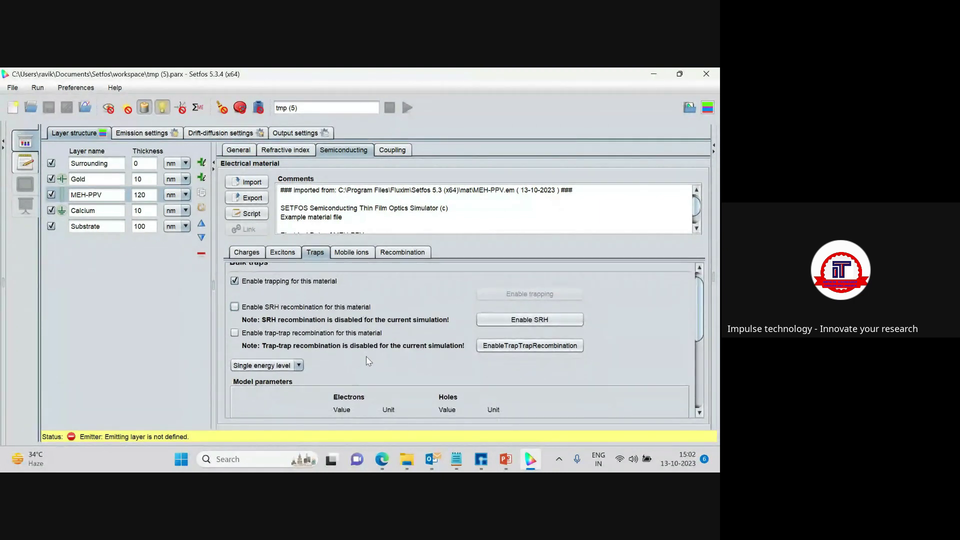
{"action": "scroll", "coordinate": [367, 362], "scroll_direction": "up", "scroll_amount": 1}
{"action": "left_click", "coordinate": [235, 289]}
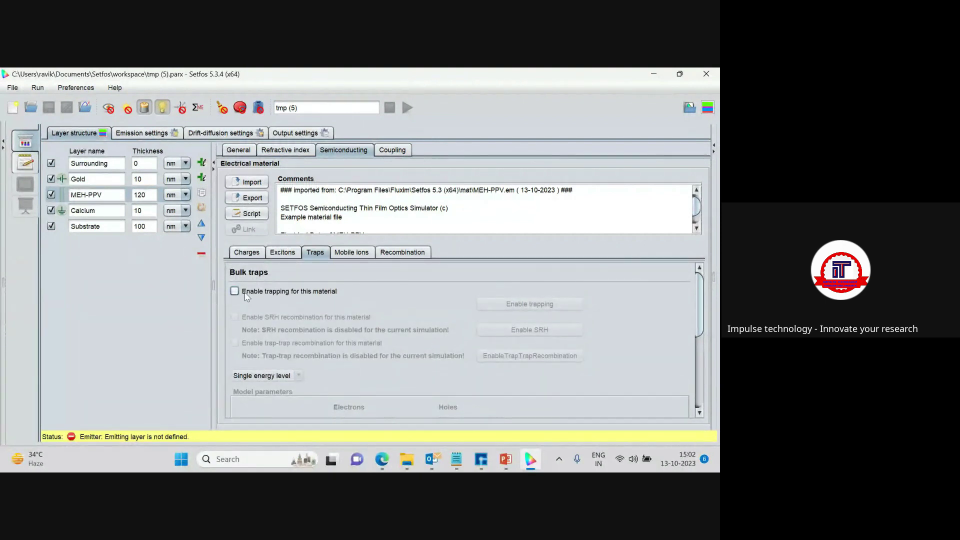
{"action": "left_click", "coordinate": [235, 292]}
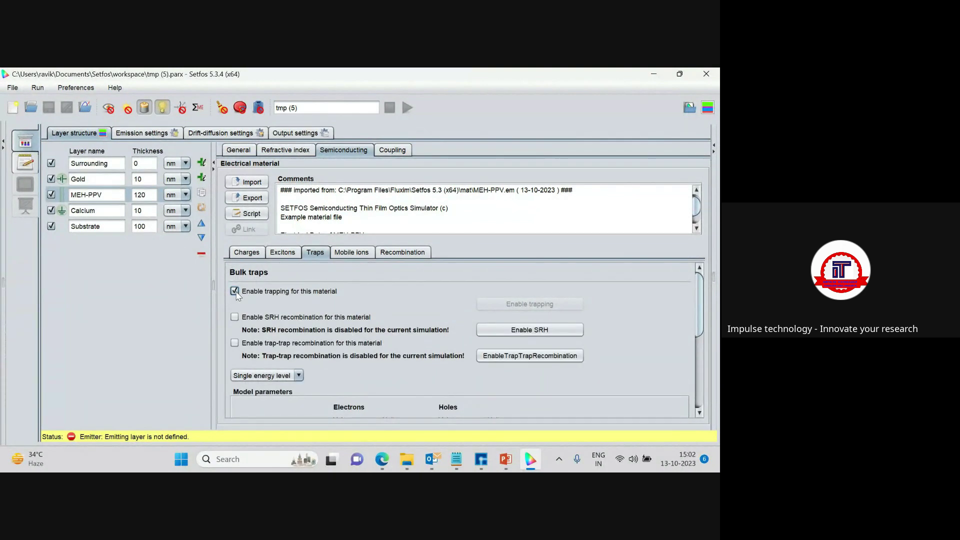
{"action": "left_click", "coordinate": [235, 292]}
{"action": "scroll", "coordinate": [364, 298], "scroll_direction": "down", "scroll_amount": 2}
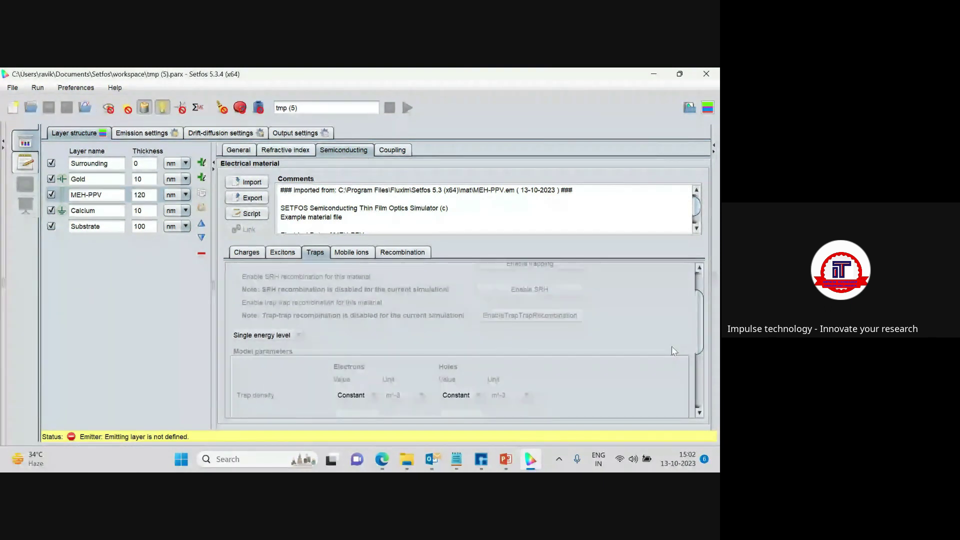
{"action": "left_click_drag", "start_coordinate": [701, 301], "coordinate": [694, 256]}
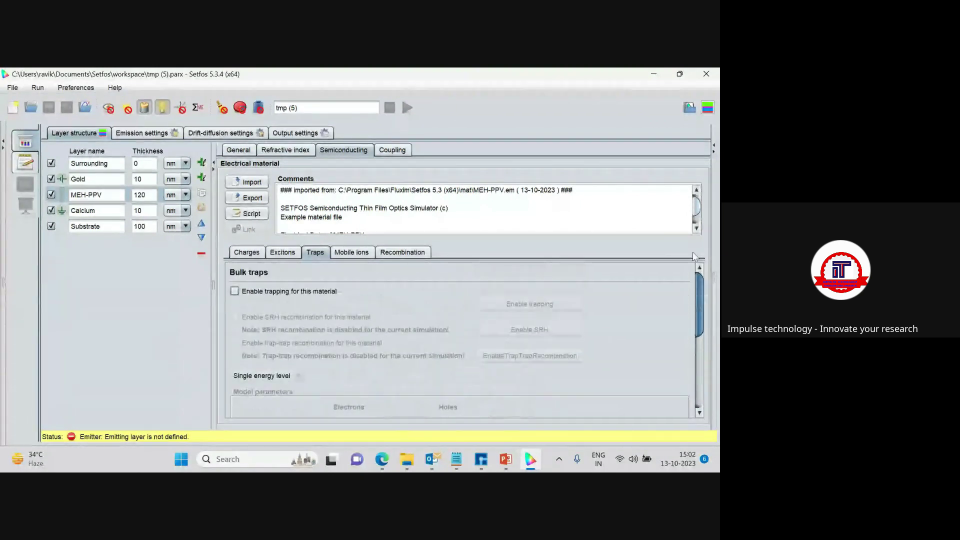
- Examine MEH-PPV's mobile ion settings with the anion mobility model options and its bulk recombination model, and return to the charge parameters
{"action": "left_click", "coordinate": [351, 252]}
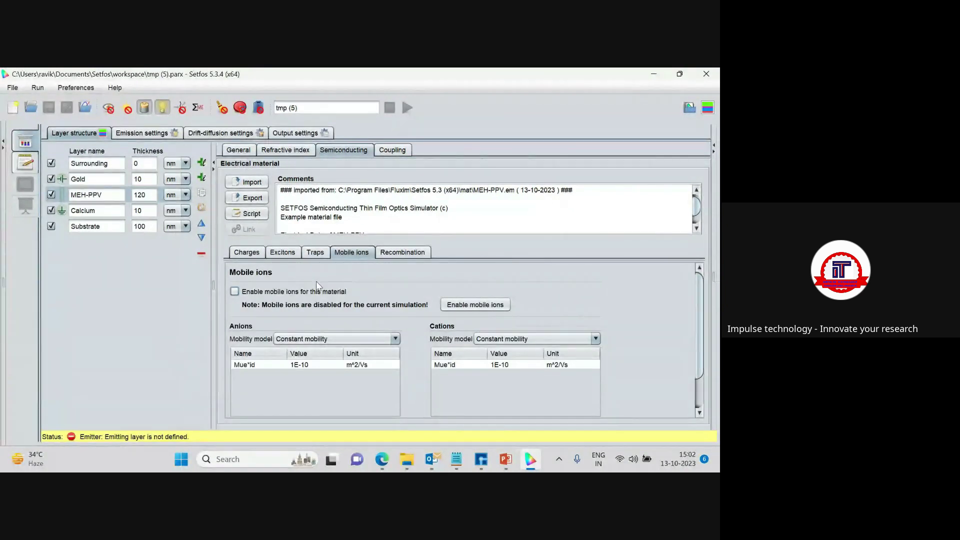
{"action": "left_click", "coordinate": [325, 338]}
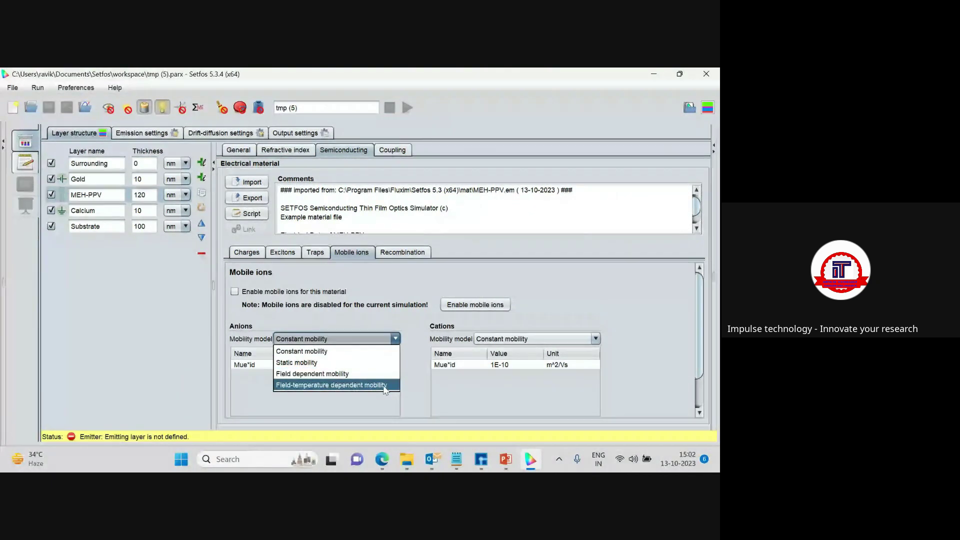
{"action": "left_click", "coordinate": [259, 322]}
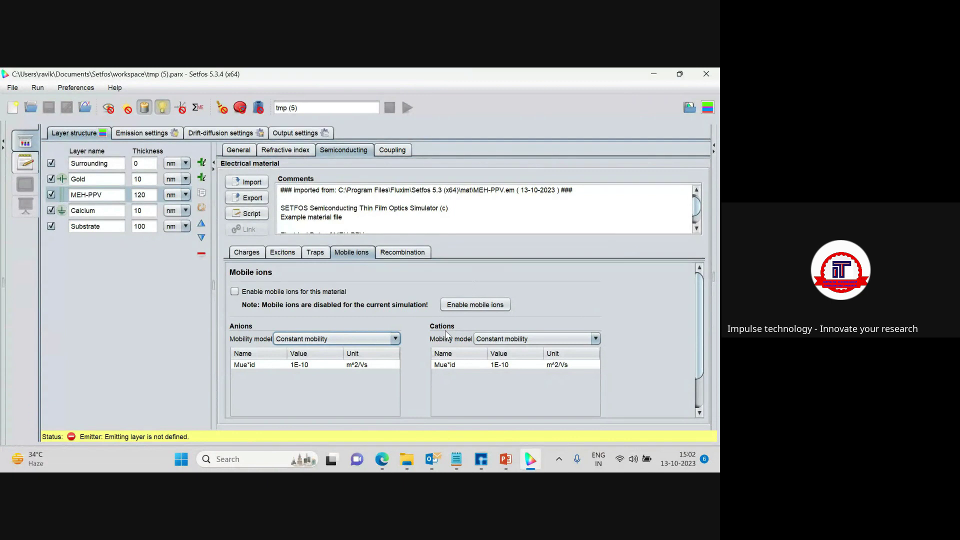
{"action": "left_click", "coordinate": [391, 254]}
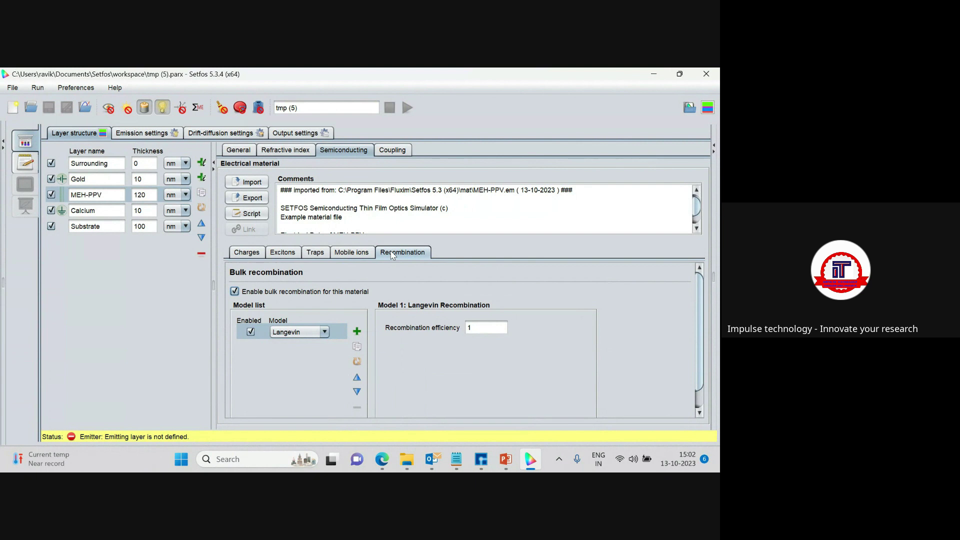
{"action": "left_click", "coordinate": [247, 254]}
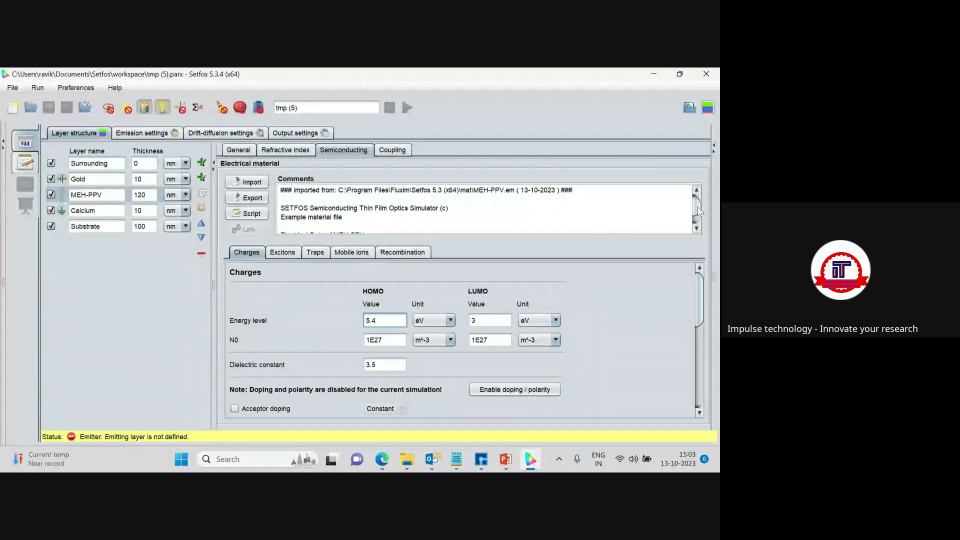
{"action": "left_click_drag", "start_coordinate": [699, 211], "coordinate": [698, 206]}
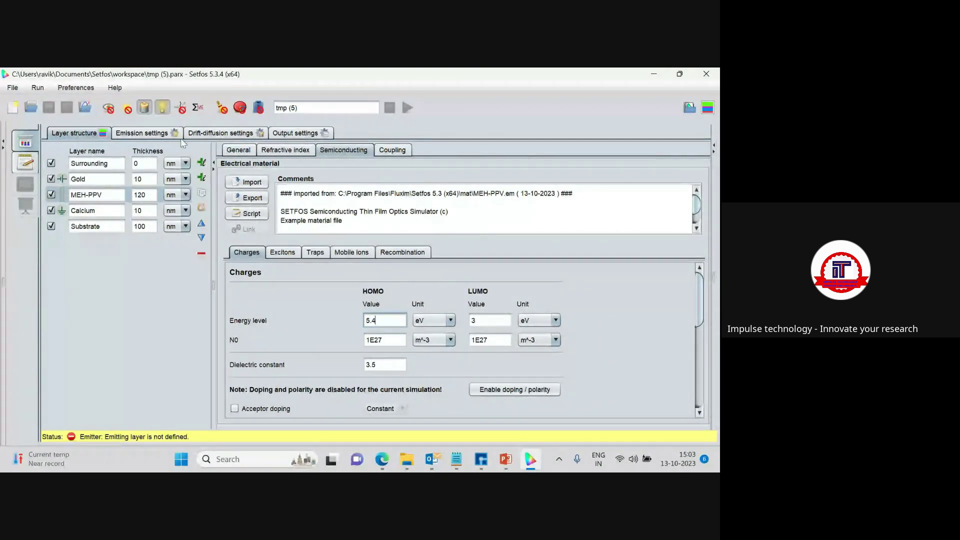
- Mark the MEH-PPV layer as an emitter in its general settings
{"action": "left_click", "coordinate": [145, 133]}
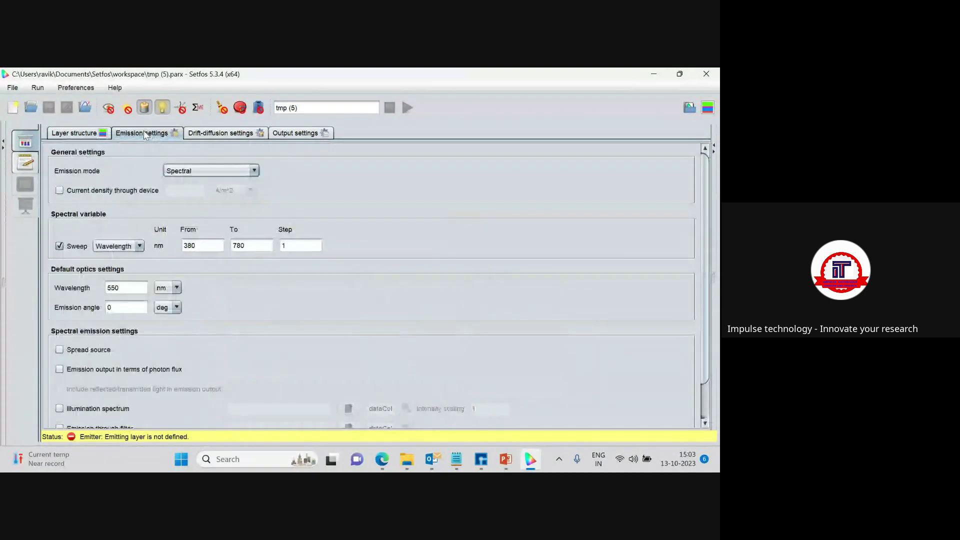
{"action": "left_click", "coordinate": [81, 133]}
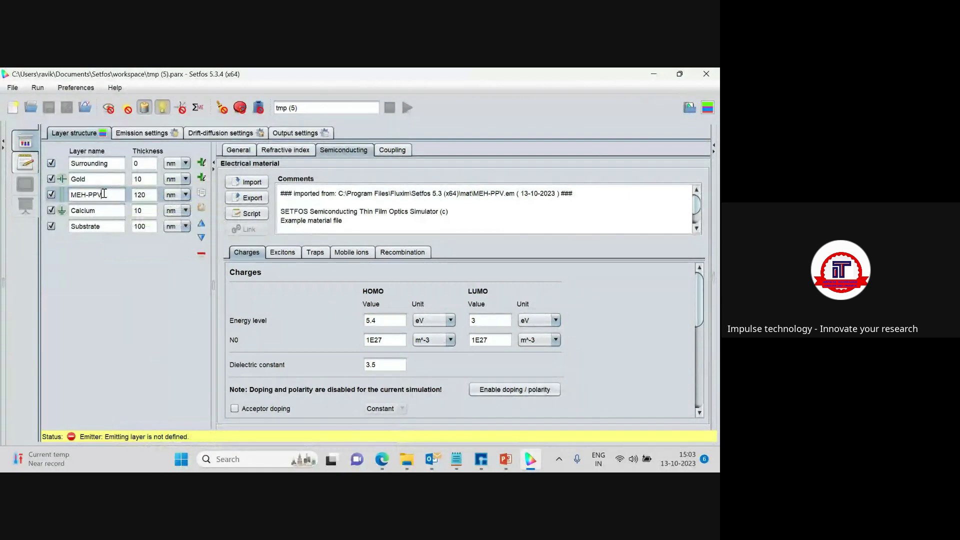
{"action": "left_click", "coordinate": [239, 152]}
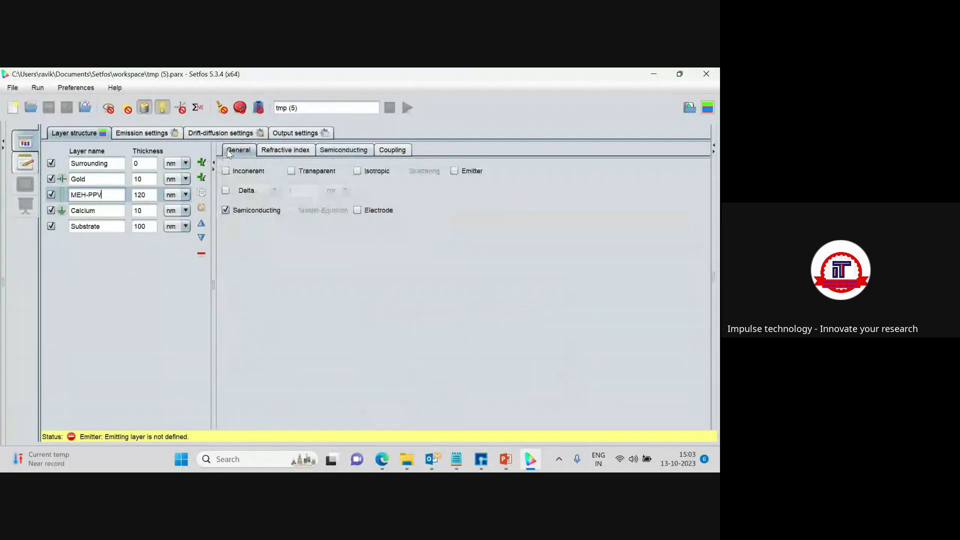
{"action": "left_click", "coordinate": [454, 171]}
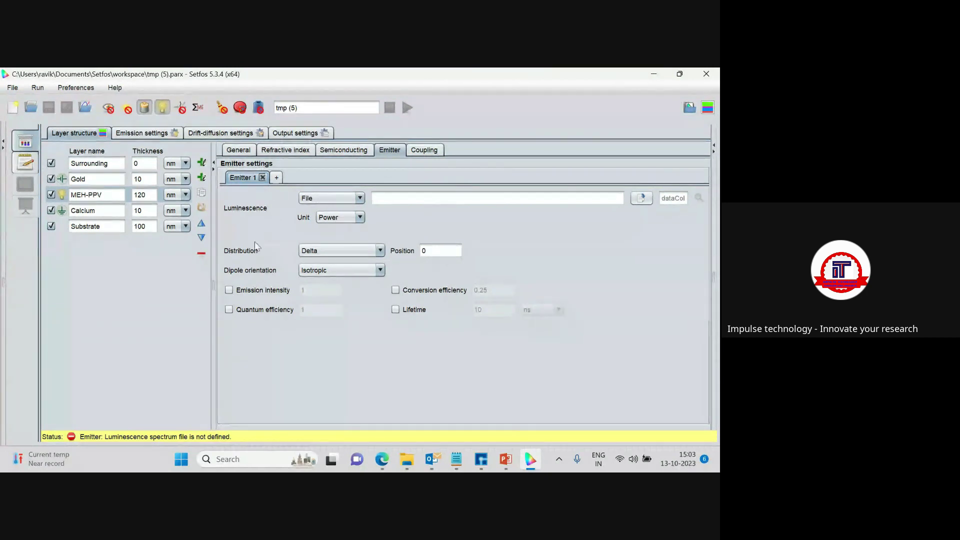
- Load the photoluminescence spectrum file DOO-MEH-PPV.pl as the luminescence of Emitter 1 in the MEH-PPV layer
{"action": "left_click", "coordinate": [345, 199]}
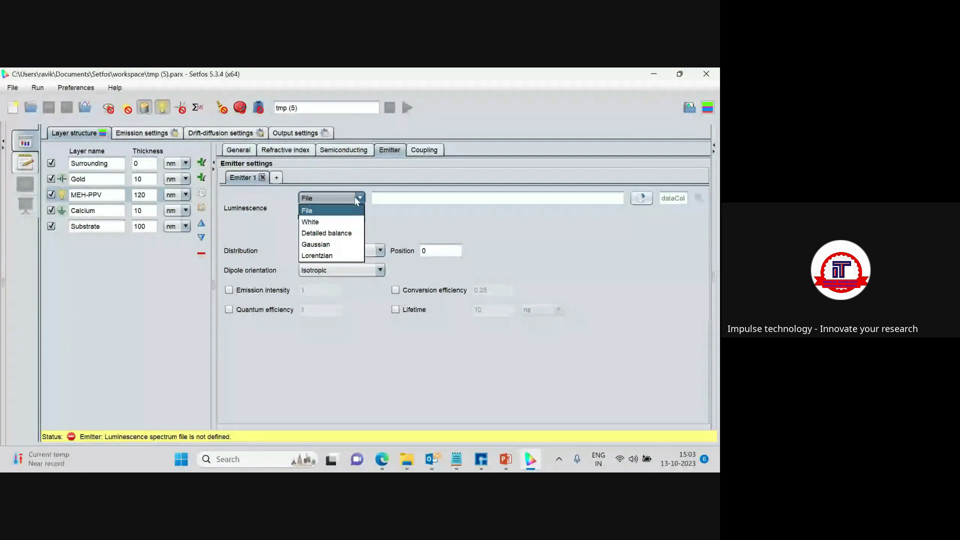
{"action": "left_click", "coordinate": [330, 211]}
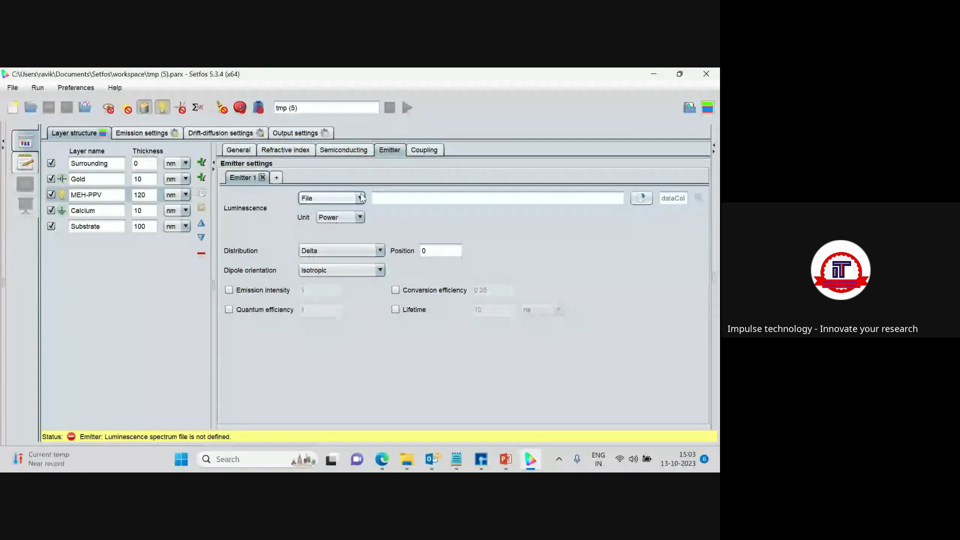
{"action": "left_click", "coordinate": [640, 199]}
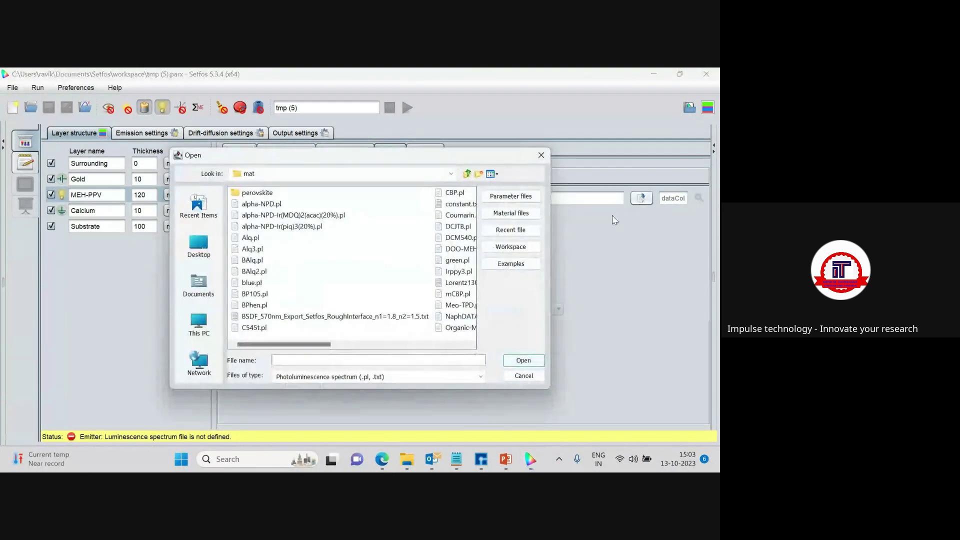
{"action": "left_click_drag", "start_coordinate": [550, 253], "coordinate": [615, 253]}
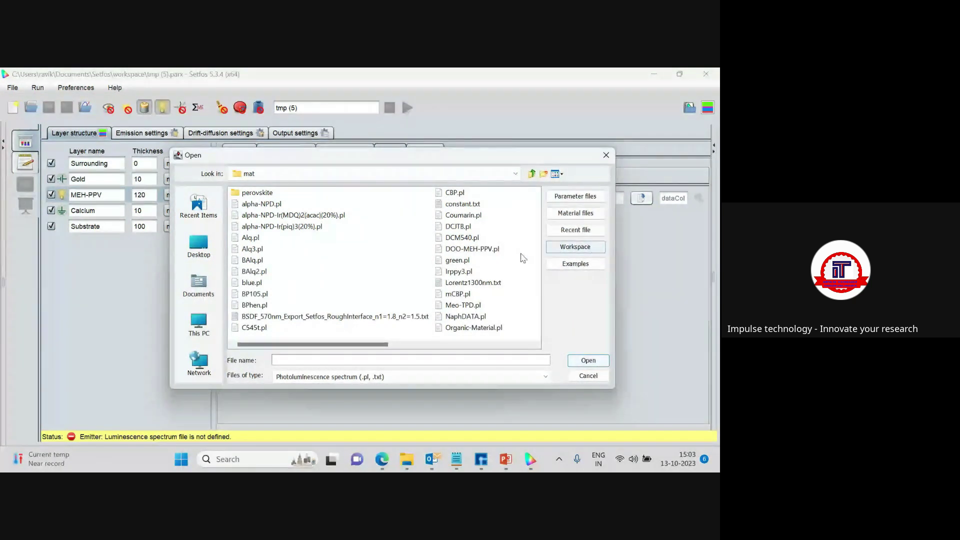
{"action": "left_click", "coordinate": [487, 254]}
{"action": "left_click", "coordinate": [582, 363]}
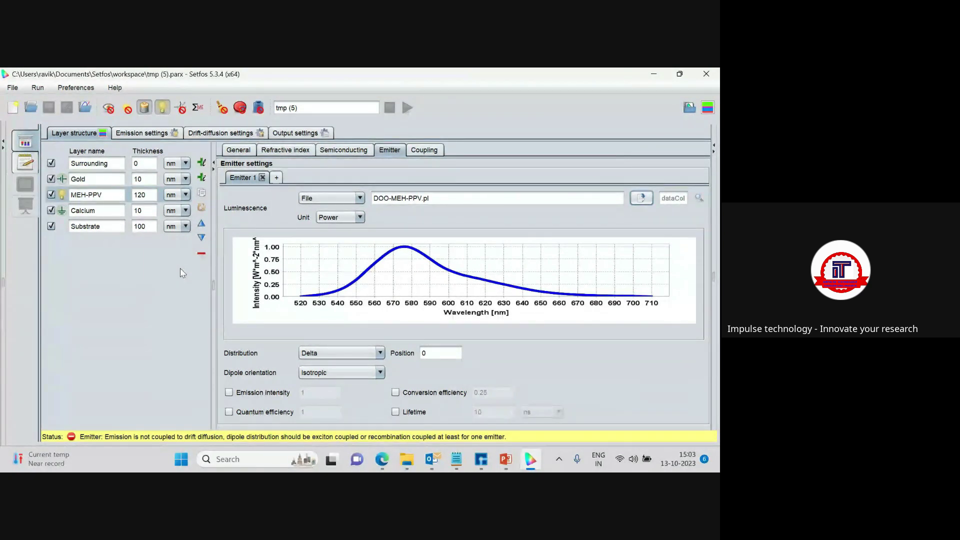
- Turn the emitter option off for the MEH-PPV layer
{"action": "left_click", "coordinate": [118, 198]}
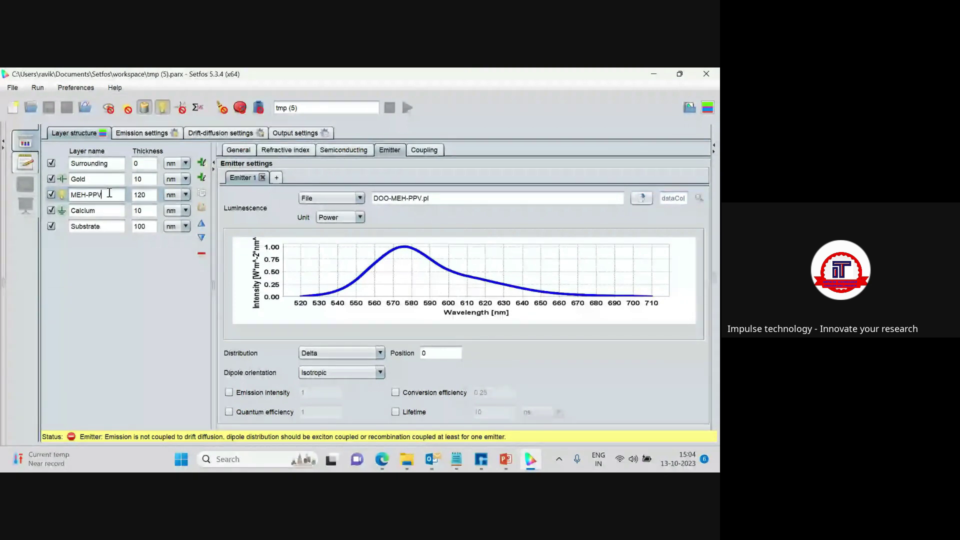
{"action": "left_click", "coordinate": [233, 155]}
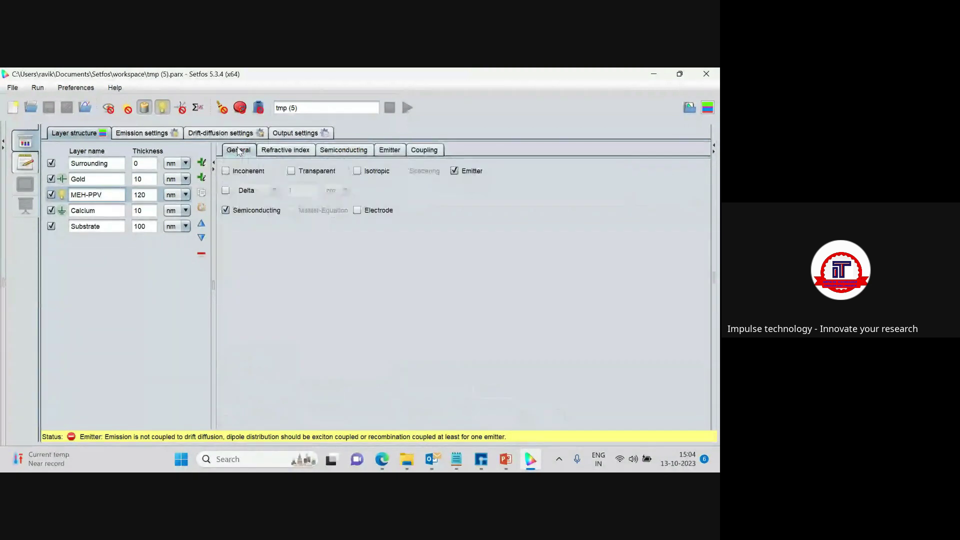
{"action": "left_click", "coordinate": [454, 170]}
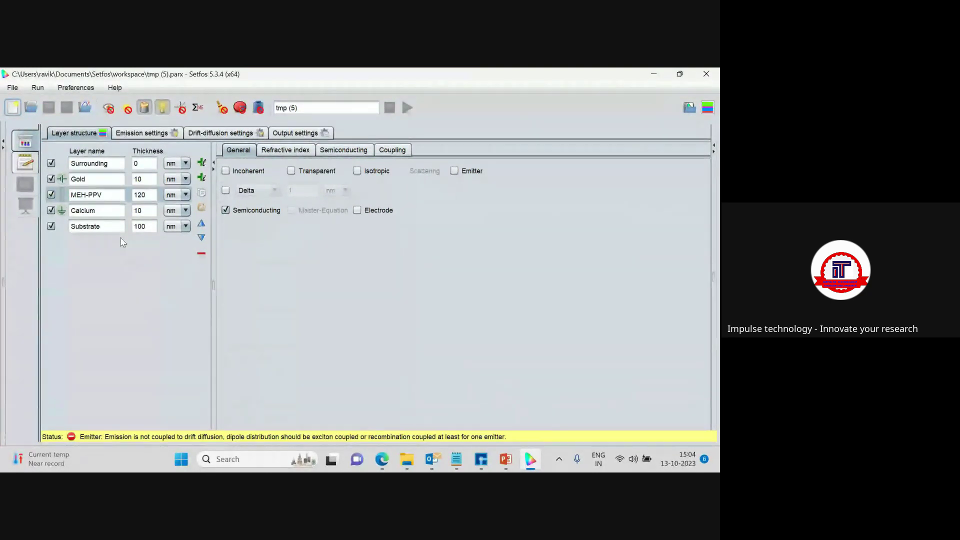
- Review MEH-PPV's charge parameters, the Calcium and Gold electrode settings and the general drift-diffusion settings, and return to the MEH-PPV layer
{"action": "left_click", "coordinate": [110, 207]}
{"action": "left_click", "coordinate": [111, 194]}
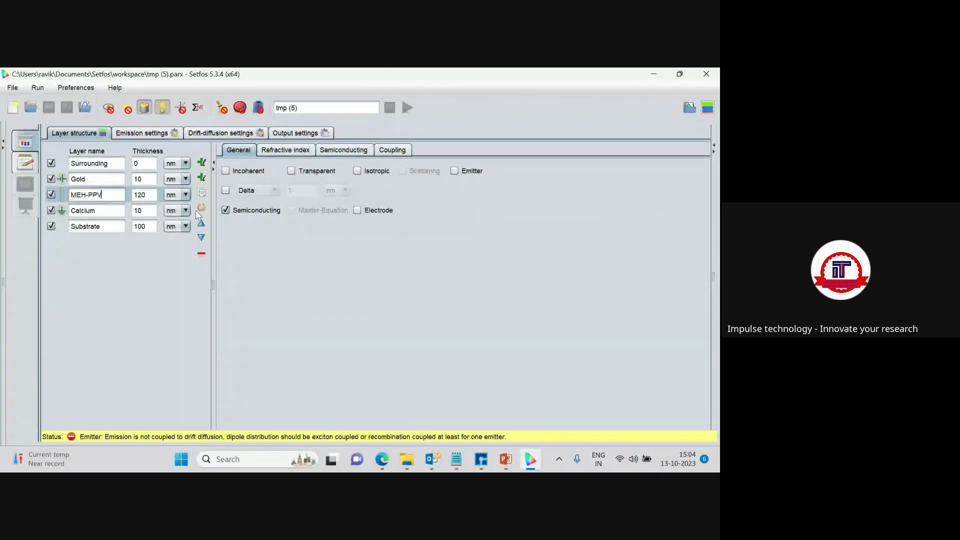
{"action": "left_click", "coordinate": [344, 150]}
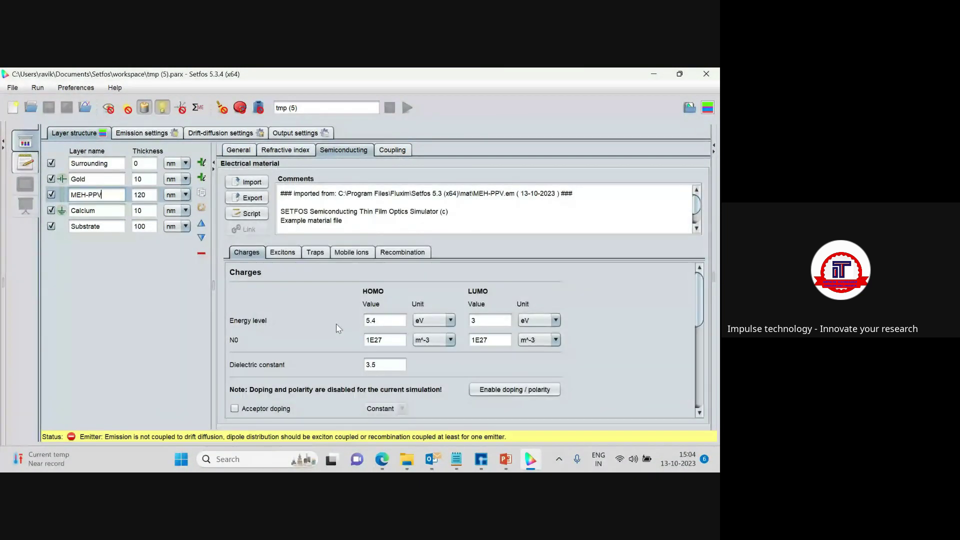
{"action": "scroll", "coordinate": [336, 326], "scroll_direction": "down", "scroll_amount": 3}
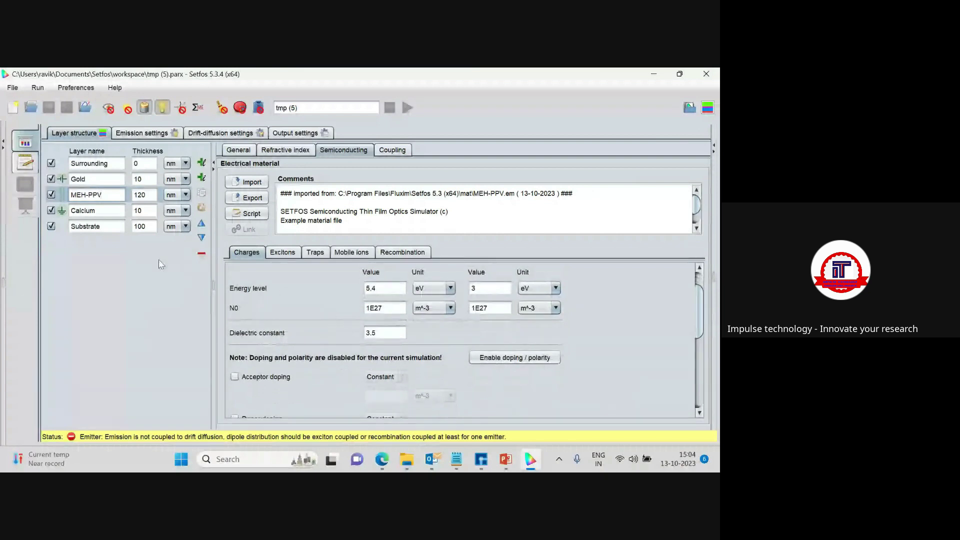
{"action": "left_click", "coordinate": [102, 212]}
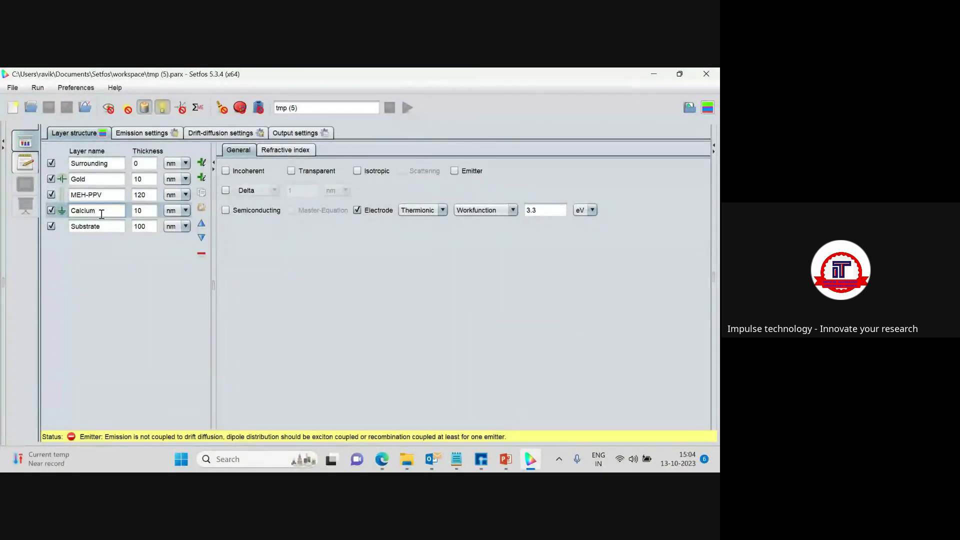
{"action": "left_click", "coordinate": [101, 179]}
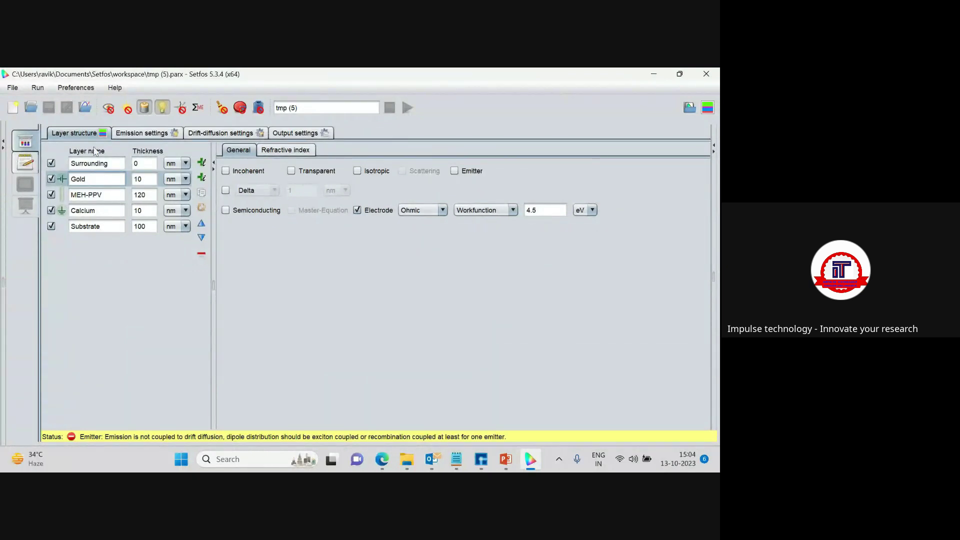
{"action": "left_click", "coordinate": [201, 134]}
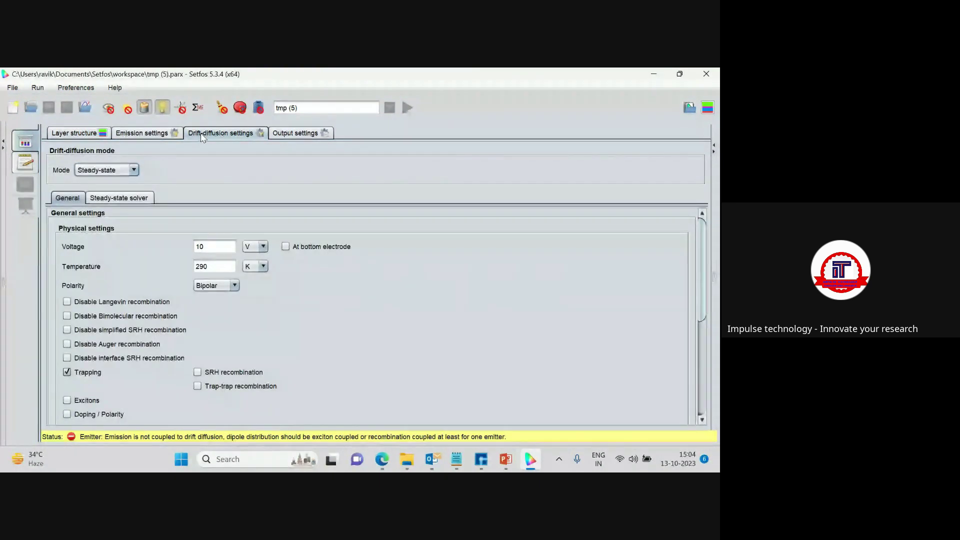
{"action": "left_click", "coordinate": [75, 133]}
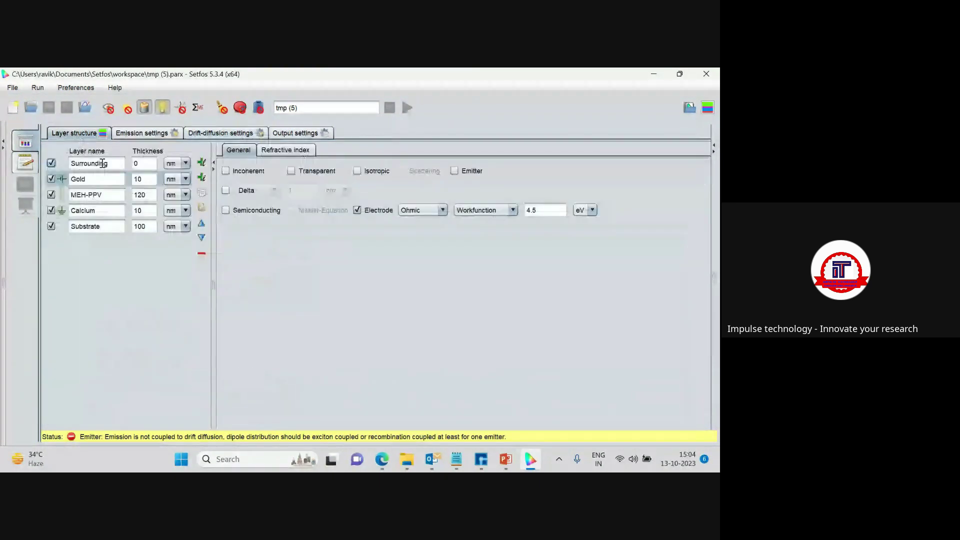
{"action": "left_click", "coordinate": [110, 195]}
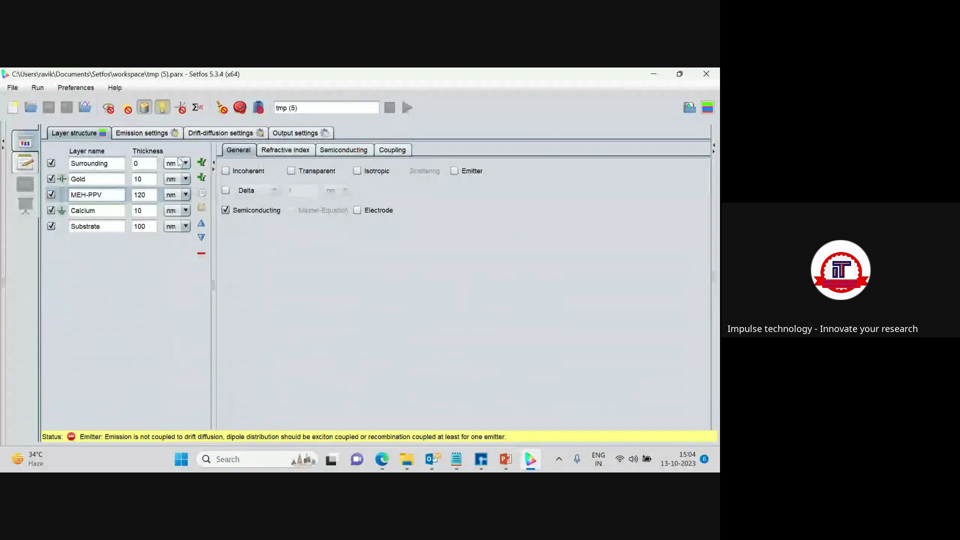
- Set the drift-diffusion mode to Transient
{"action": "left_click", "coordinate": [209, 136]}
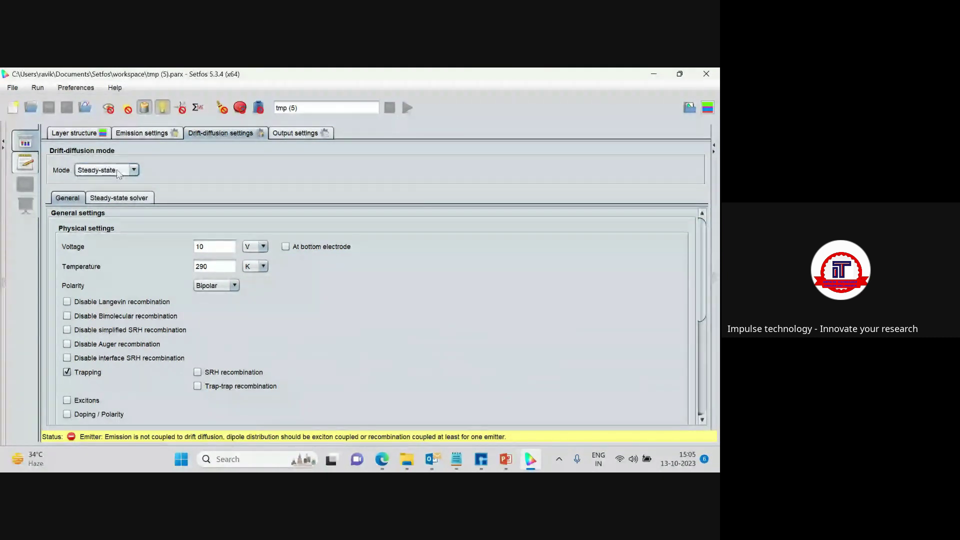
{"action": "left_click", "coordinate": [133, 170]}
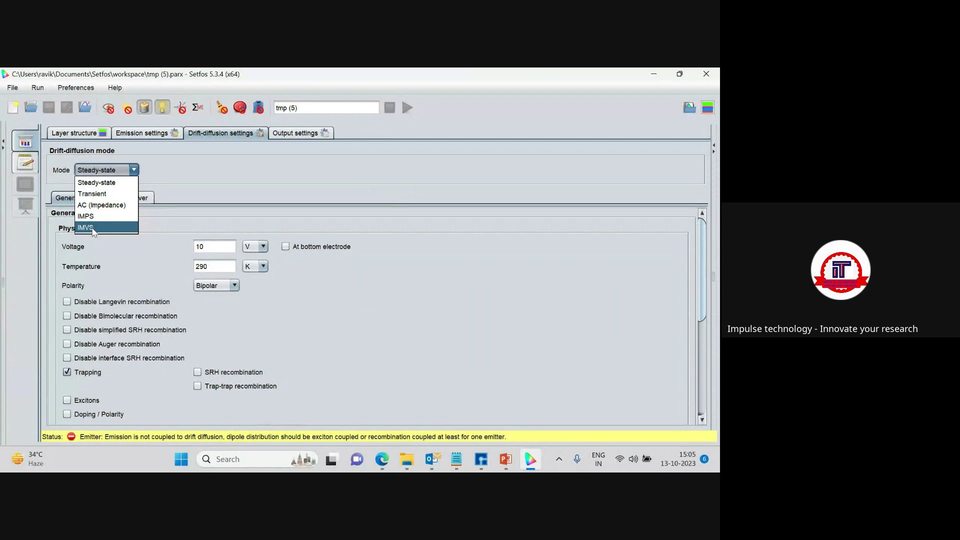
{"action": "left_click", "coordinate": [93, 194]}
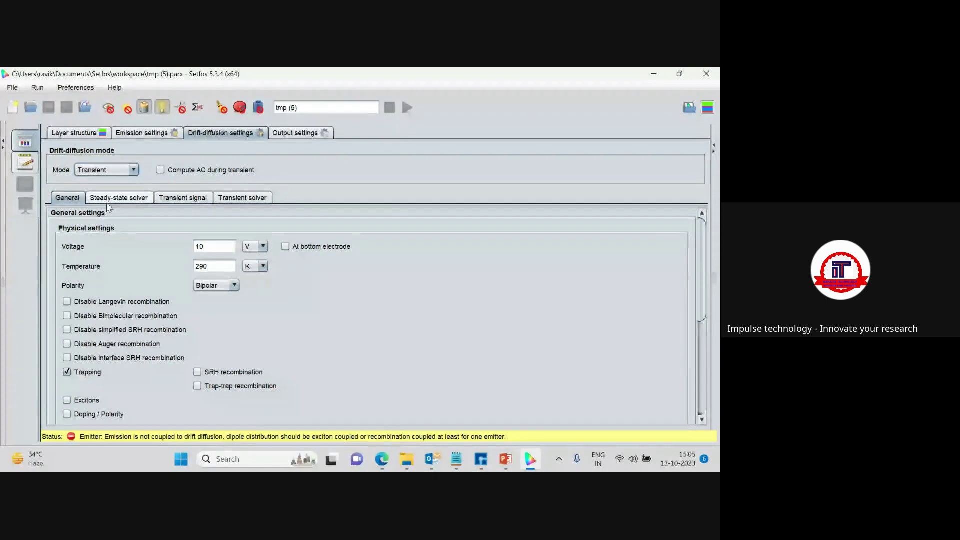
- Enable the transient voltage signal and add two more constant segments to its segment list
{"action": "left_click", "coordinate": [168, 200]}
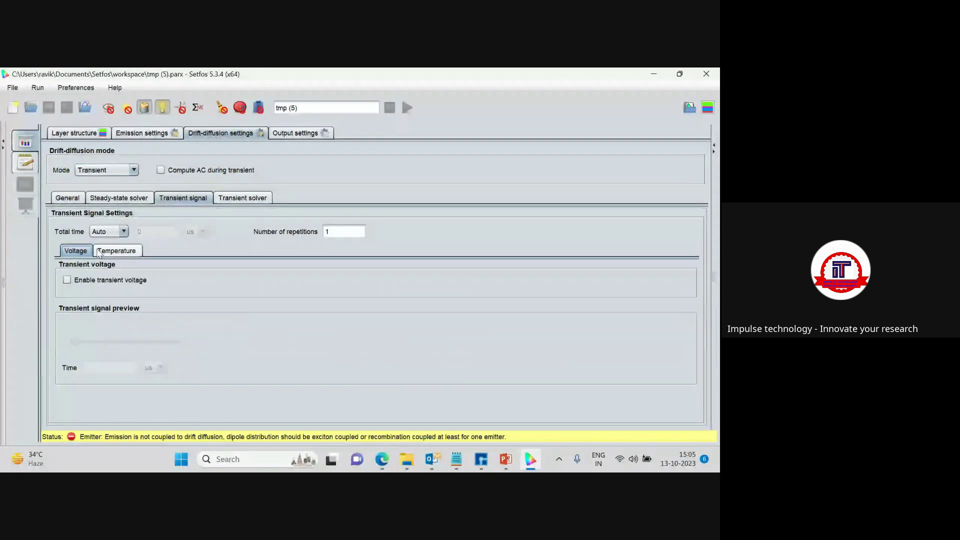
{"action": "left_click", "coordinate": [67, 280]}
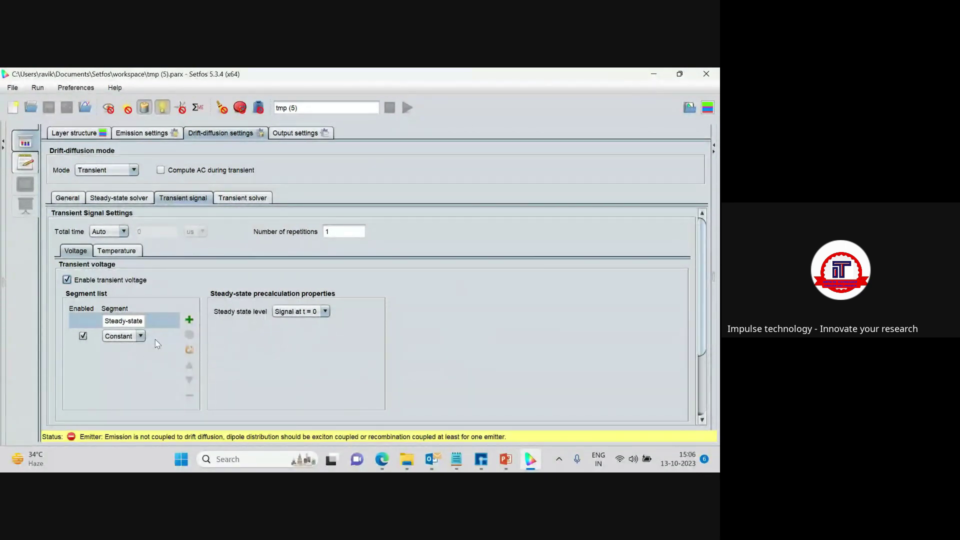
{"action": "left_click", "coordinate": [188, 321]}
{"action": "left_click", "coordinate": [189, 322]}
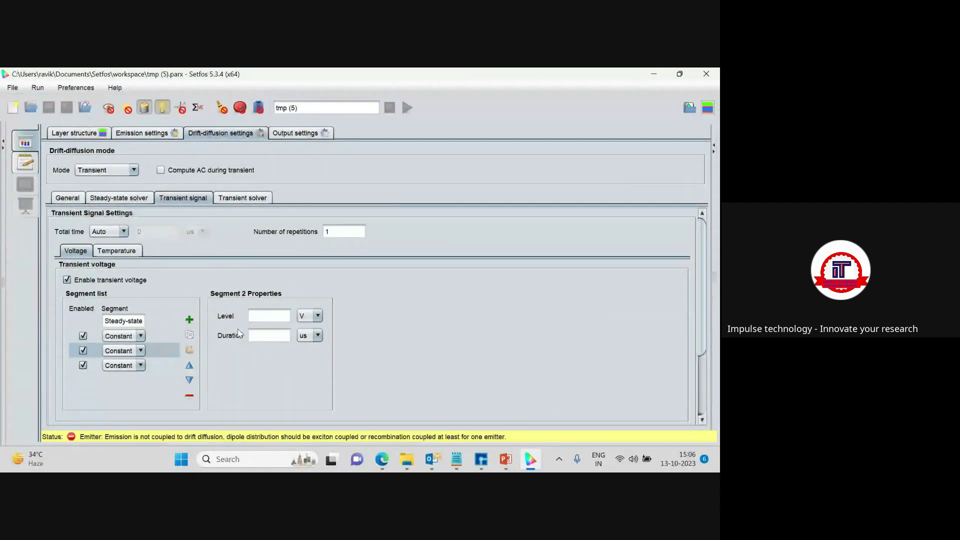
- Keep segment 1 of the transient voltage constant, with a level of 0 V and a duration of 50 us
{"action": "left_click", "coordinate": [257, 316]}
{"action": "left_click", "coordinate": [122, 336]}
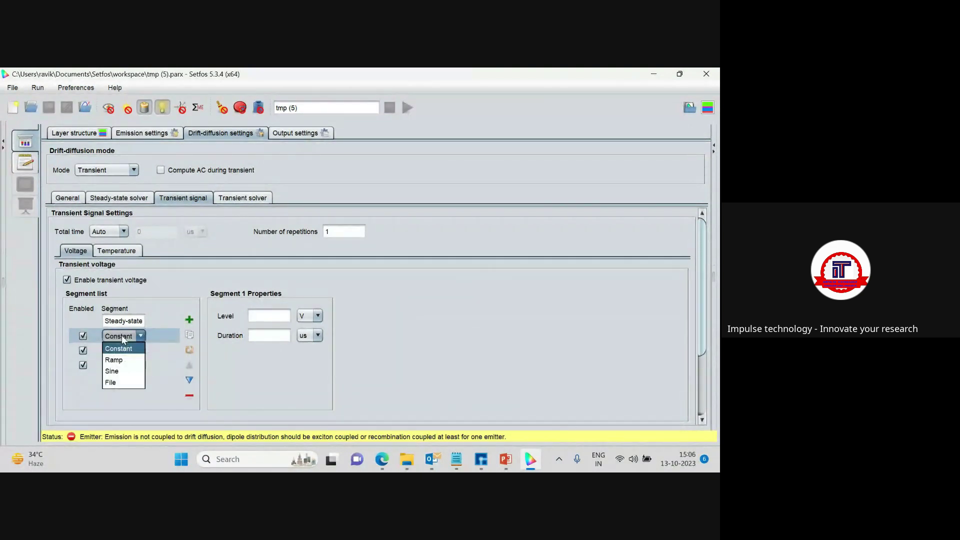
{"action": "left_click", "coordinate": [121, 337]}
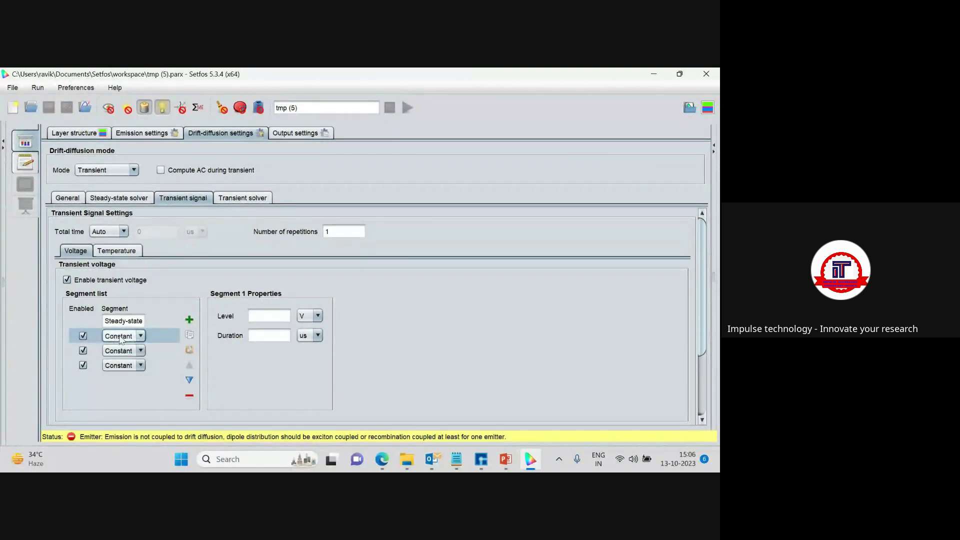
{"action": "left_click", "coordinate": [259, 315]}
{"action": "type", "text": "0"}
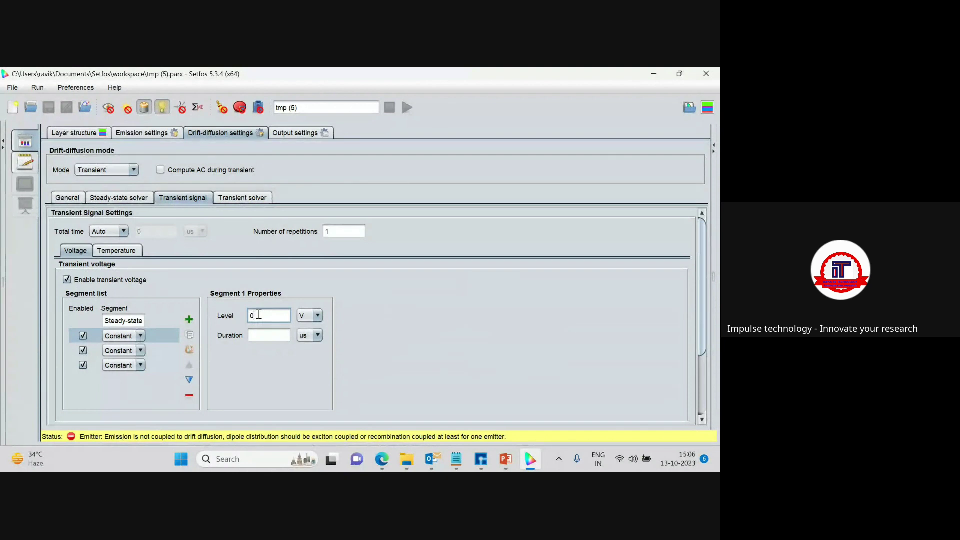
{"action": "left_click", "coordinate": [268, 335]}
{"action": "type", "text": "50"}
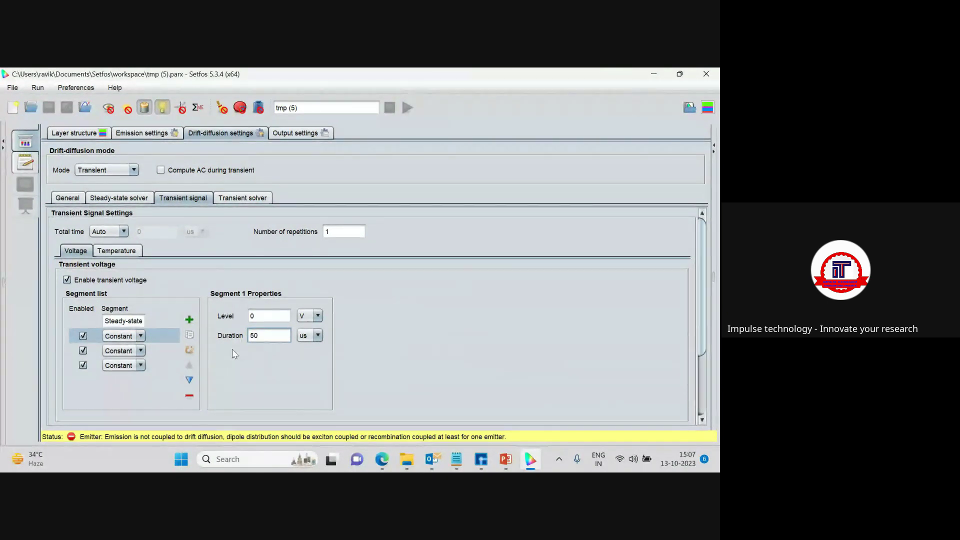
- Set segment 2 of the transient voltage to a level of 4 V and a duration of 100 us
{"action": "left_click", "coordinate": [119, 354]}
{"action": "left_click", "coordinate": [158, 350]}
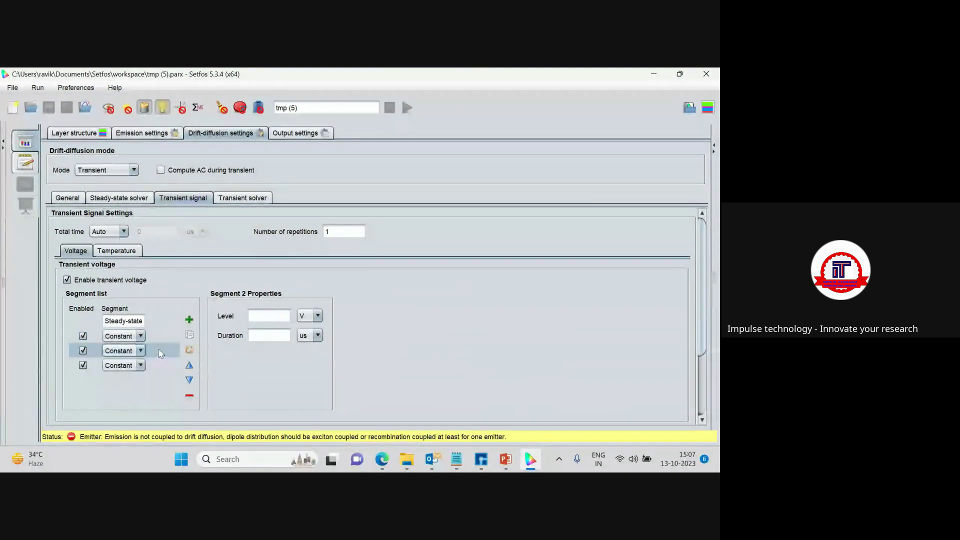
{"action": "left_click", "coordinate": [256, 316]}
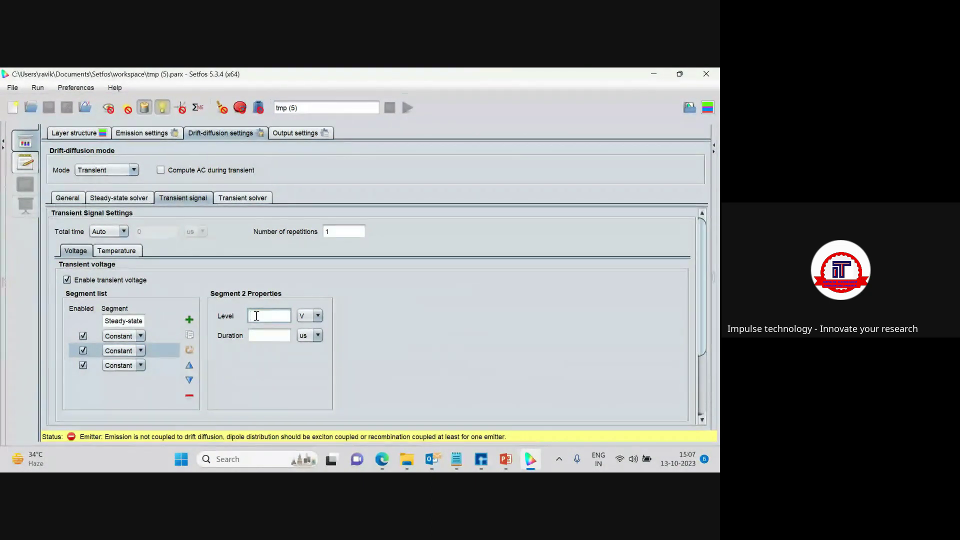
{"action": "type", "text": "4"}
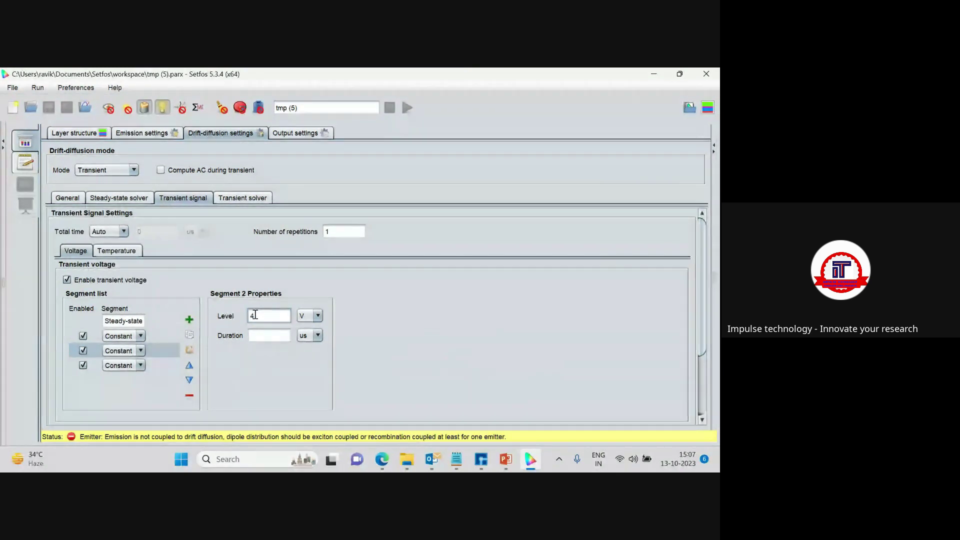
{"action": "left_click", "coordinate": [257, 335]}
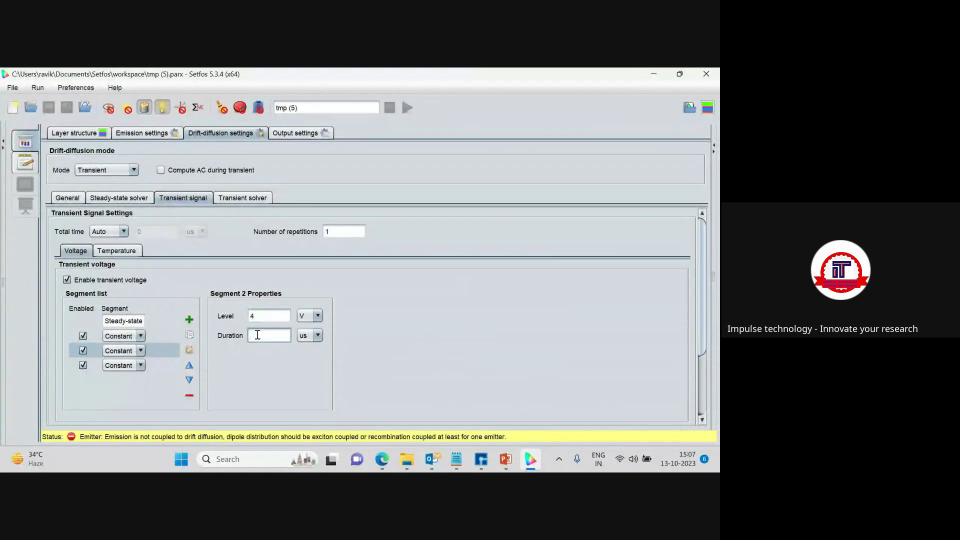
{"action": "type", "text": "100"}
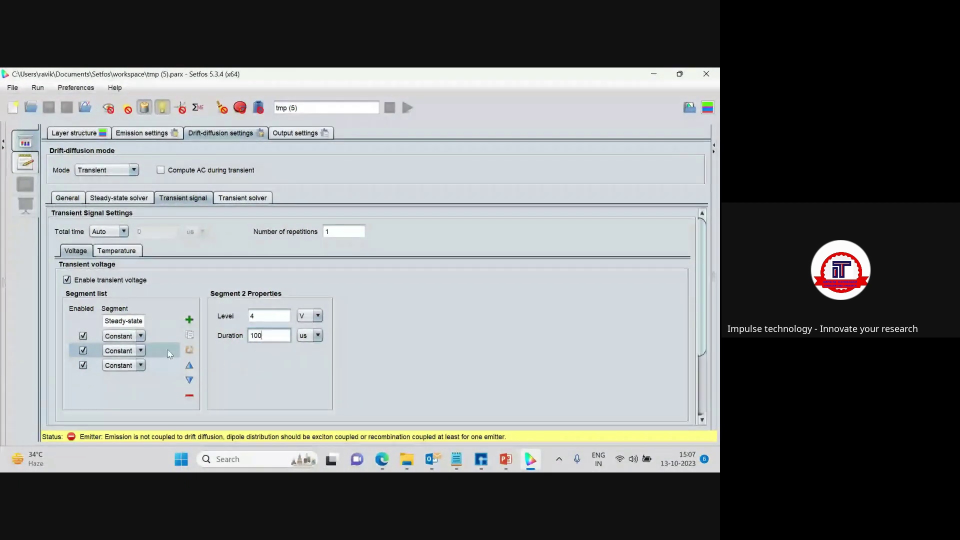
- Set segment 3 of the transient voltage to a level of 0 V and a duration of 150 us
{"action": "left_click", "coordinate": [141, 336]}
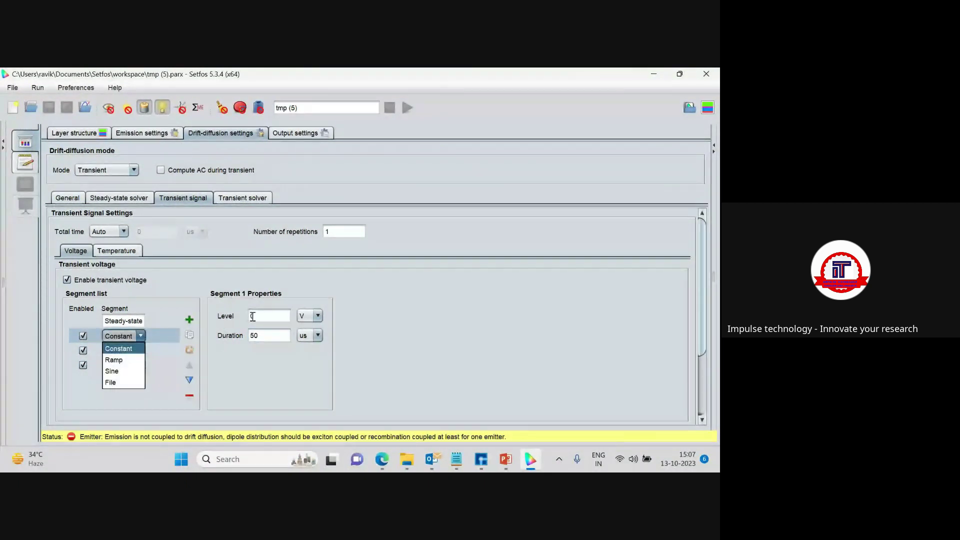
{"action": "left_click", "coordinate": [174, 359]}
{"action": "left_click", "coordinate": [141, 351]}
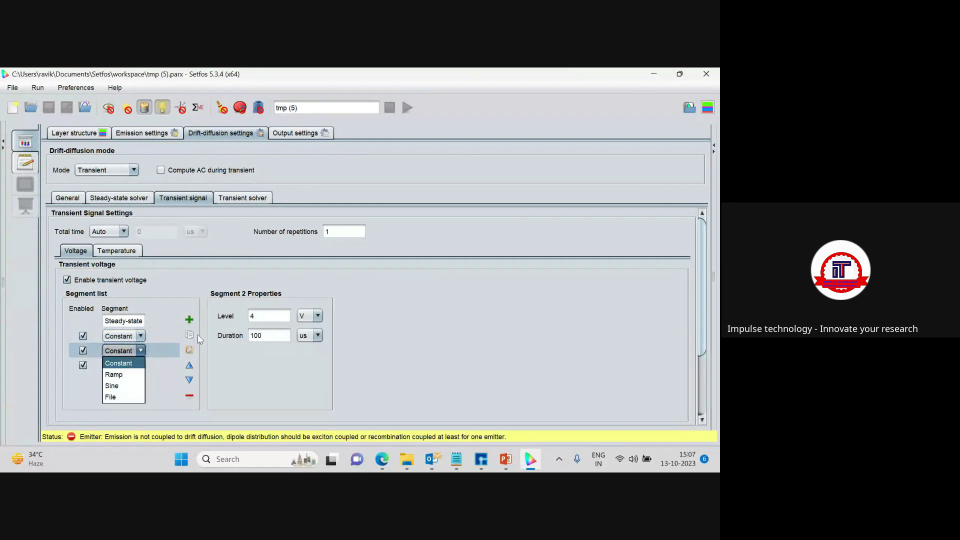
{"action": "left_click", "coordinate": [154, 368]}
{"action": "left_click", "coordinate": [140, 366]}
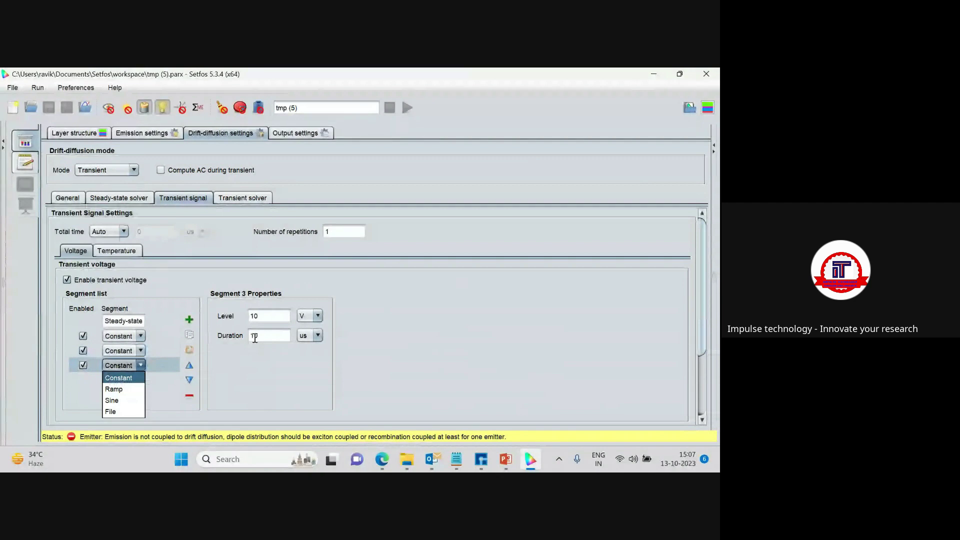
{"action": "left_click", "coordinate": [266, 313]}
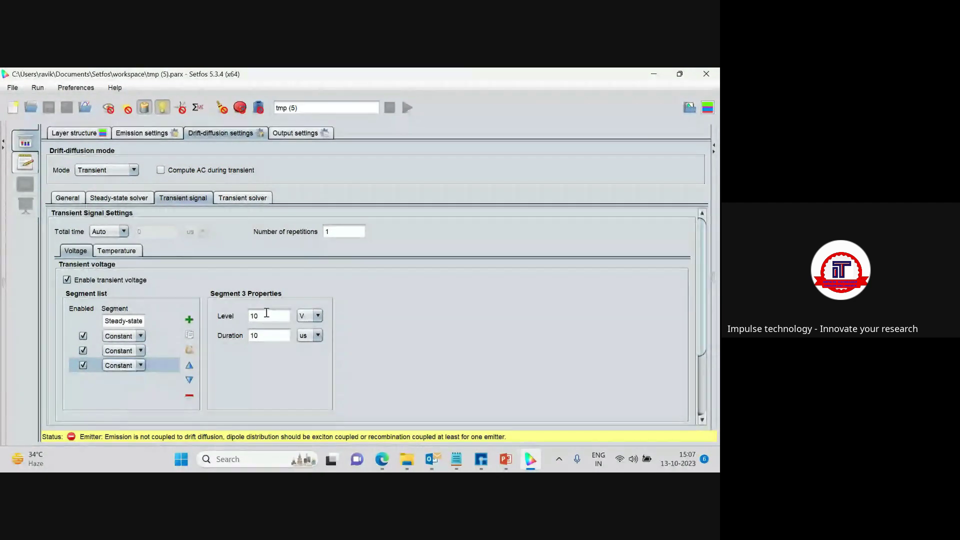
{"action": "left_click", "coordinate": [265, 315]}
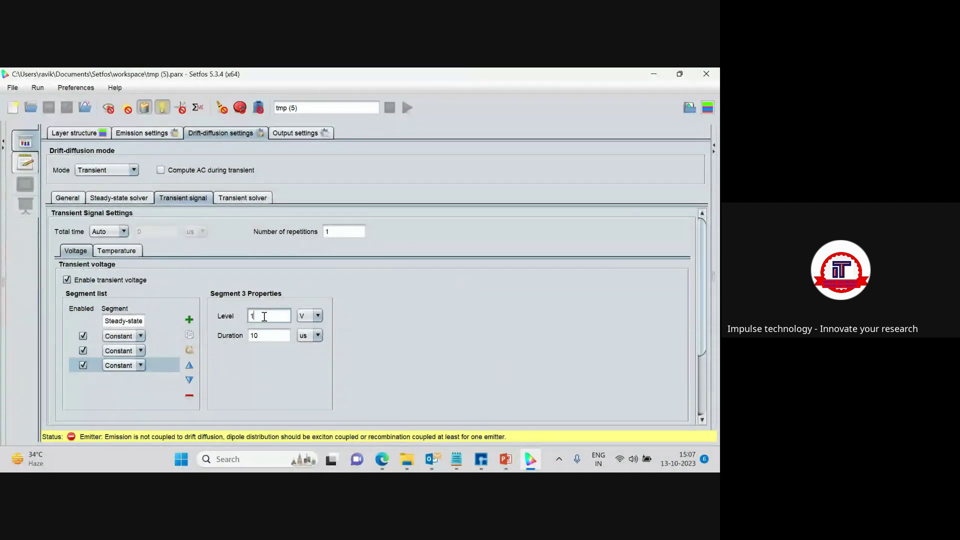
{"action": "type", "text": "0"}
{"action": "left_click", "coordinate": [266, 335]}
{"action": "type", "text": "150"}
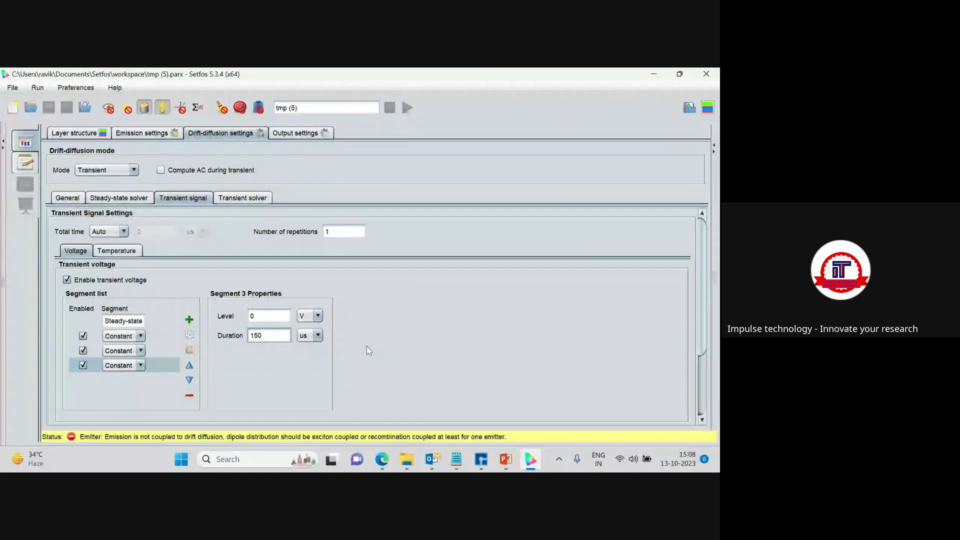
- Inspect the transient signal preview by moving its time slider slightly forward from the start
{"action": "scroll", "coordinate": [366, 350], "scroll_direction": "down", "scroll_amount": 1}
{"action": "scroll", "coordinate": [367, 346], "scroll_direction": "down", "scroll_amount": 3}
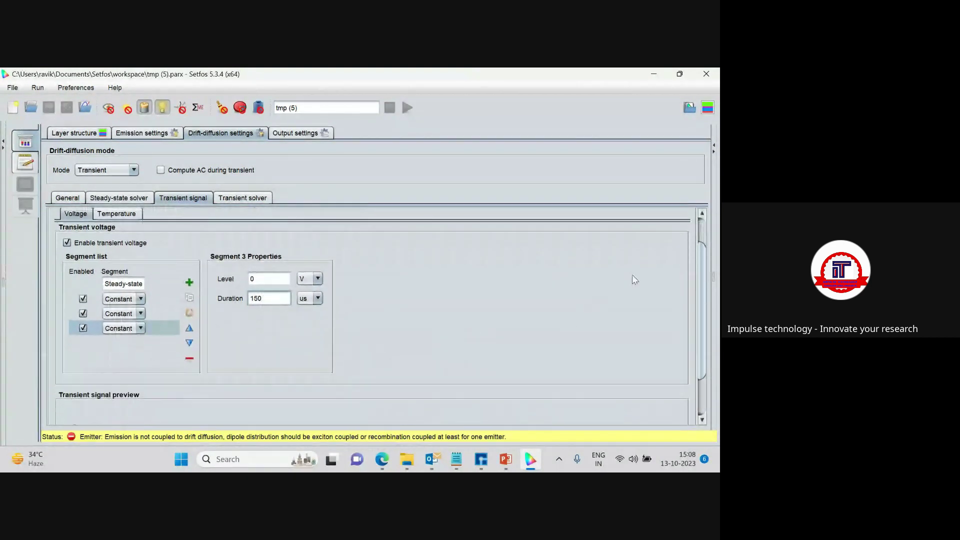
{"action": "left_click_drag", "start_coordinate": [703, 262], "coordinate": [709, 313]}
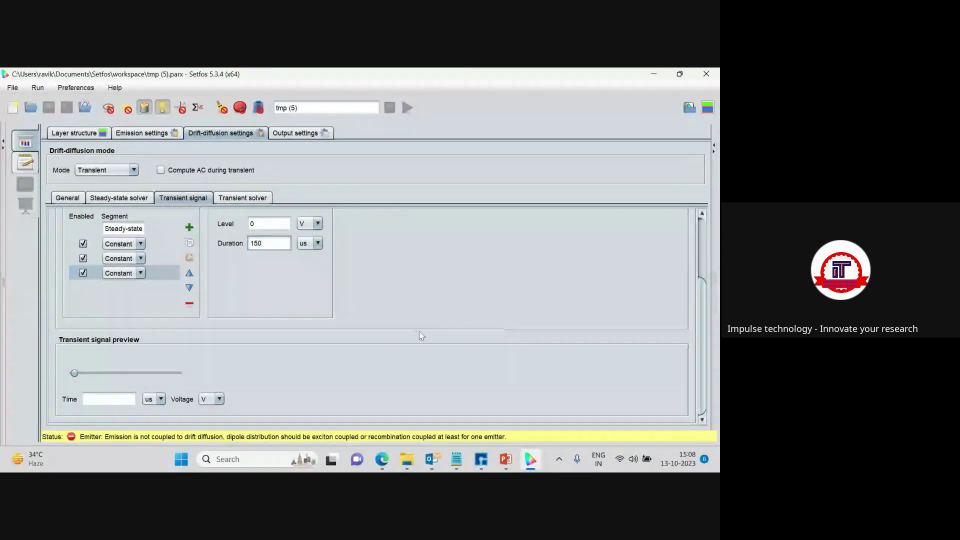
{"action": "mouse_move", "coordinate": [74, 374]}
{"action": "left_mouse_down"}
{"action": "mouse_move", "coordinate": [210, 379]}
{"action": "mouse_move", "coordinate": [78, 376]}
{"action": "left_mouse_up"}
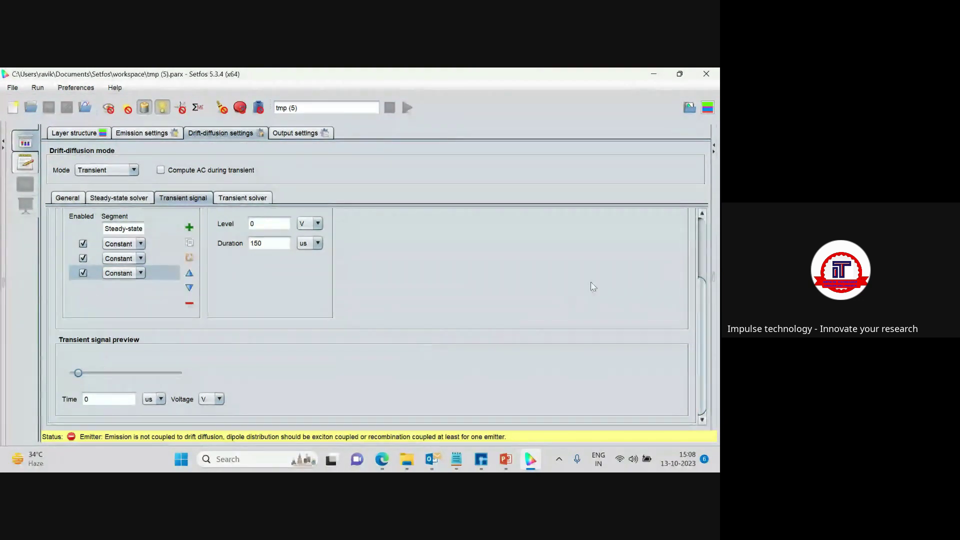
{"action": "left_click_drag", "start_coordinate": [703, 302], "coordinate": [702, 279]}
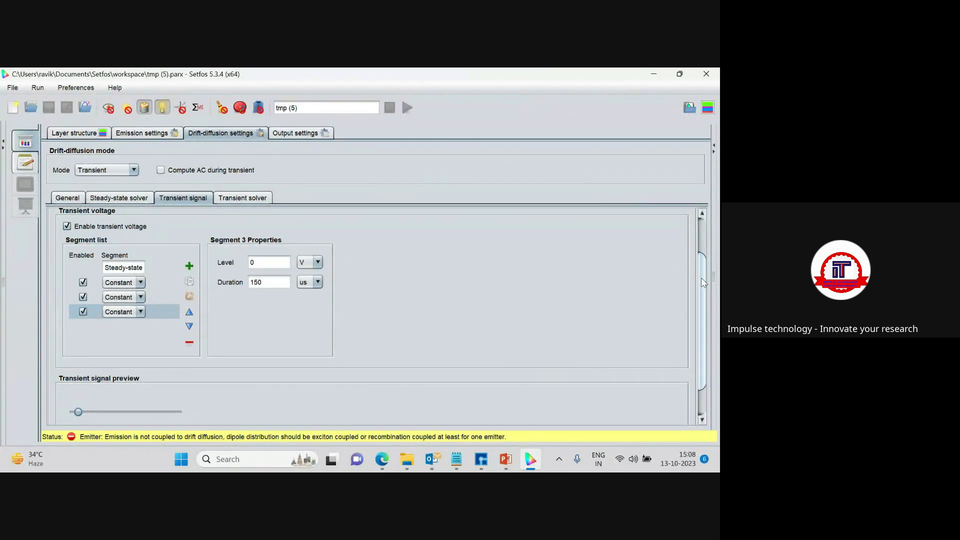
- Set the steady-state precalculation level of the transient voltage to Custom with a value of 0 V
{"action": "left_click", "coordinate": [120, 269]}
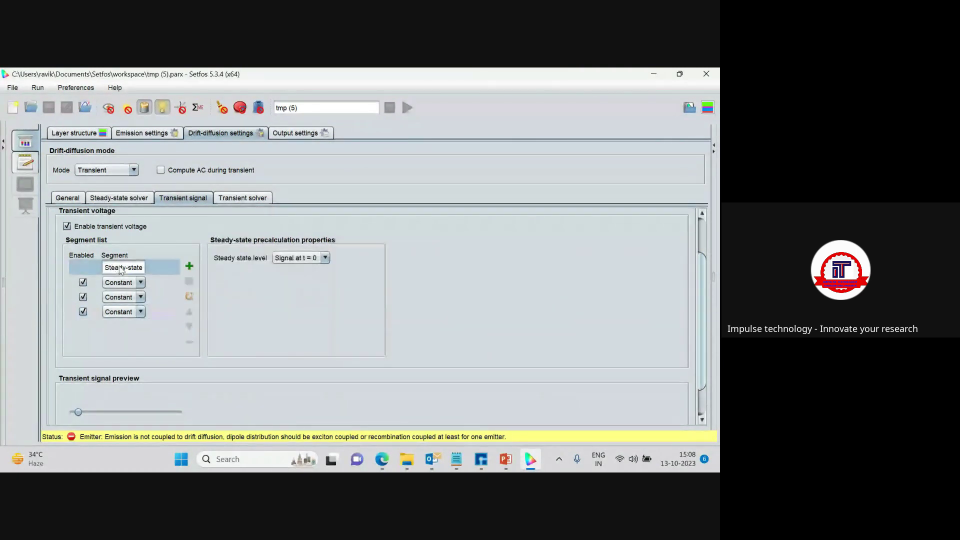
{"action": "left_click", "coordinate": [286, 257]}
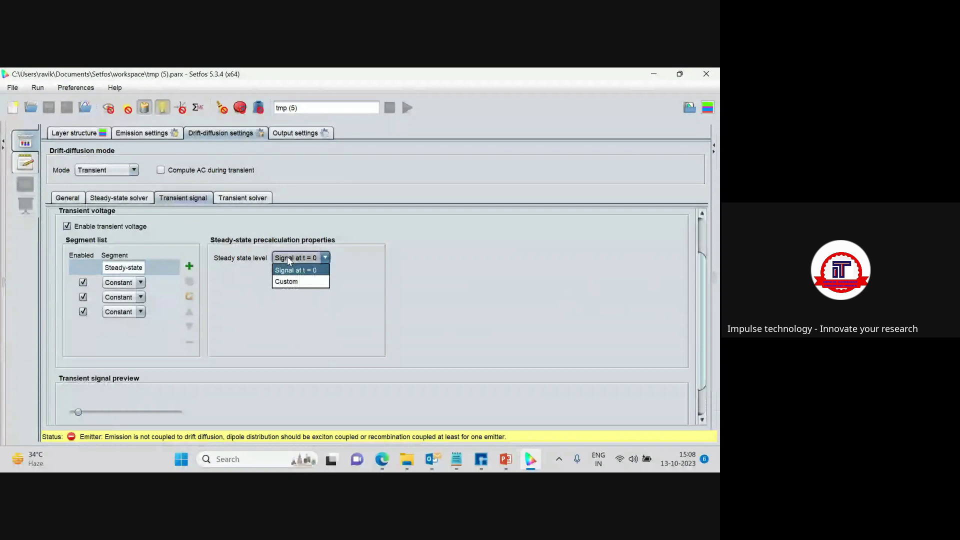
{"action": "left_click", "coordinate": [283, 280]}
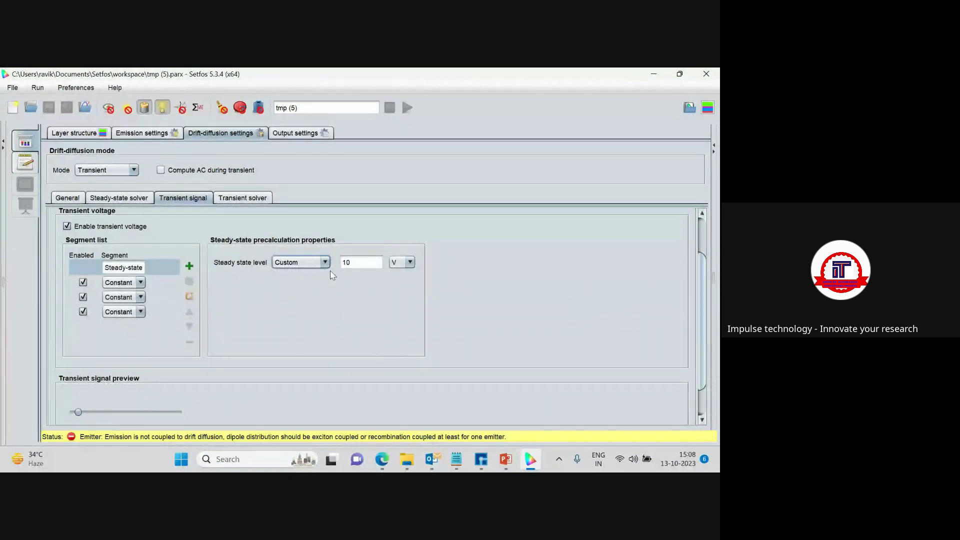
{"action": "left_click", "coordinate": [355, 262]}
{"action": "key", "text": "BackSpace"}
{"action": "key", "text": "BackSpace"}
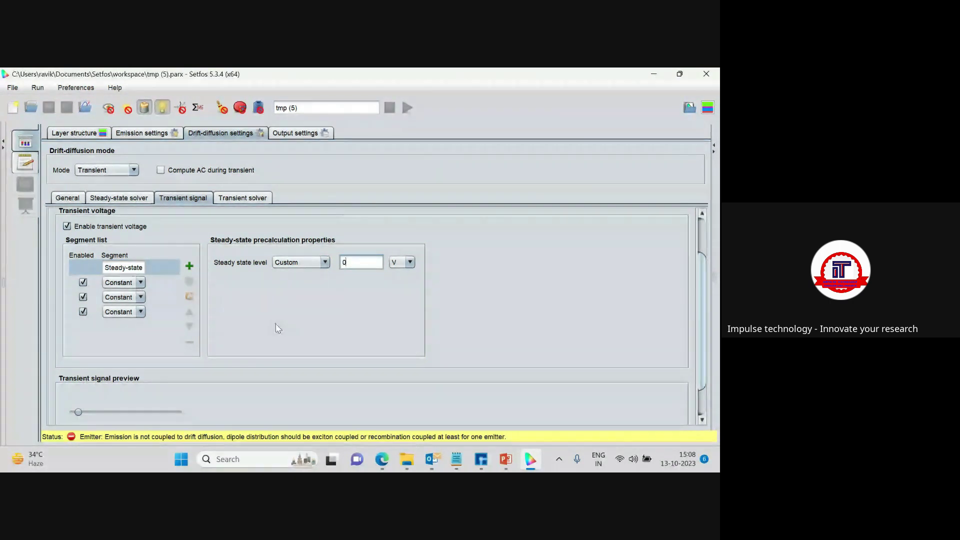
- Review the levels and durations of the constant voltage segments together with the overall transient signal settings
{"action": "scroll", "coordinate": [282, 323], "scroll_direction": "down", "scroll_amount": 1}
{"action": "scroll", "coordinate": [283, 322], "scroll_direction": "down", "scroll_amount": 3}
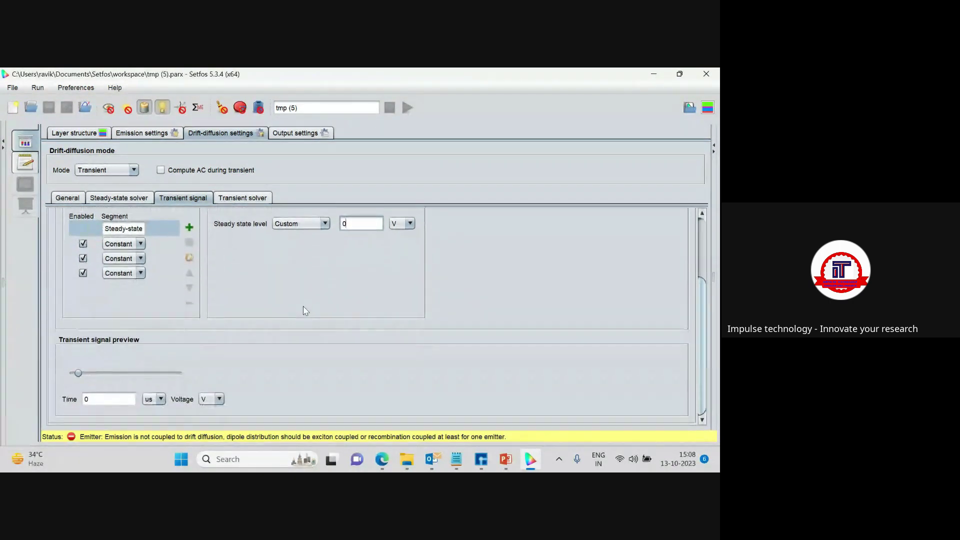
{"action": "scroll", "coordinate": [305, 310], "scroll_direction": "up", "scroll_amount": 3}
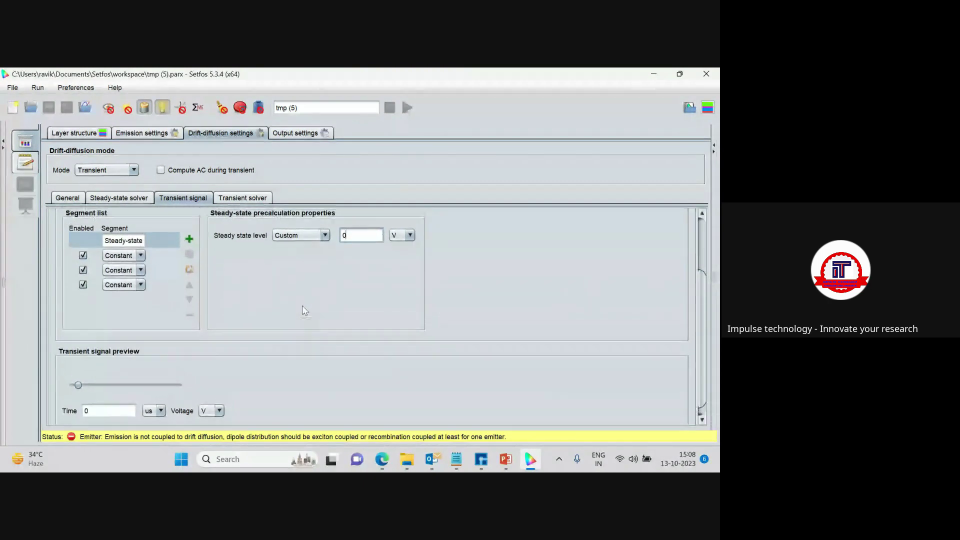
{"action": "left_click", "coordinate": [145, 266]}
{"action": "left_click", "coordinate": [144, 278]}
{"action": "left_click", "coordinate": [140, 278]}
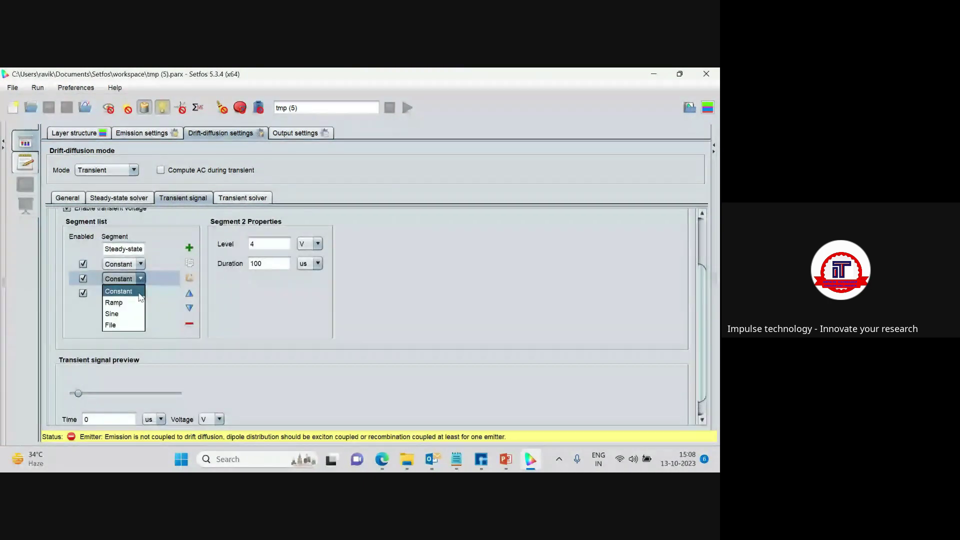
{"action": "left_click", "coordinate": [166, 279]}
{"action": "left_click", "coordinate": [140, 289]}
{"action": "left_click", "coordinate": [141, 290]}
{"action": "scroll", "coordinate": [157, 312], "scroll_direction": "down", "scroll_amount": 1}
{"action": "scroll", "coordinate": [298, 321], "scroll_direction": "down", "scroll_amount": 3}
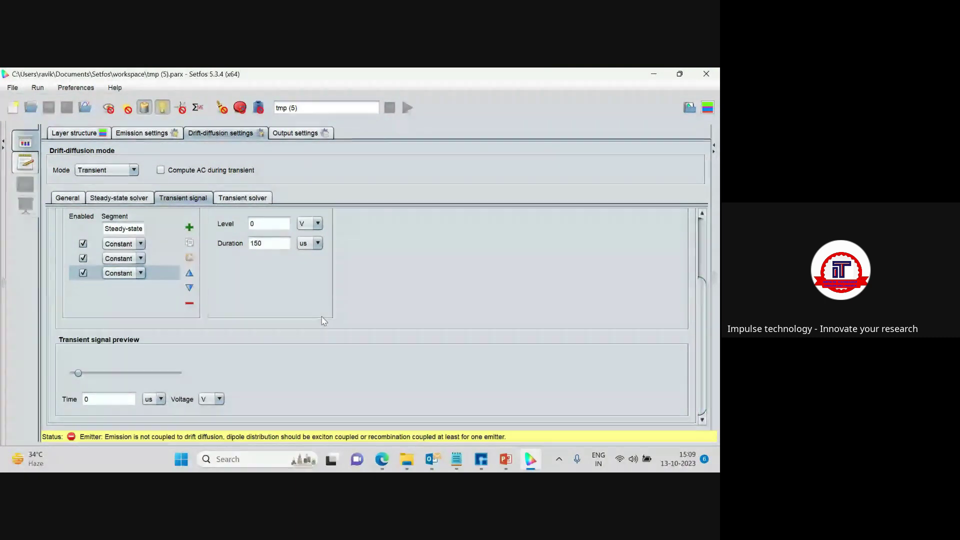
{"action": "scroll", "coordinate": [97, 233], "scroll_direction": "up", "scroll_amount": 1}
{"action": "scroll", "coordinate": [96, 232], "scroll_direction": "up", "scroll_amount": 3}
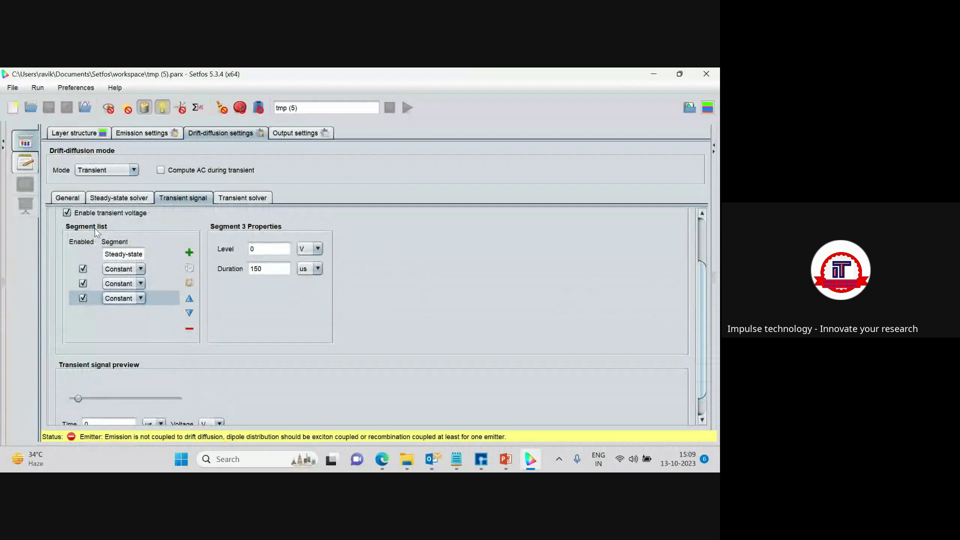
{"action": "scroll", "coordinate": [97, 231], "scroll_direction": "up", "scroll_amount": 1}
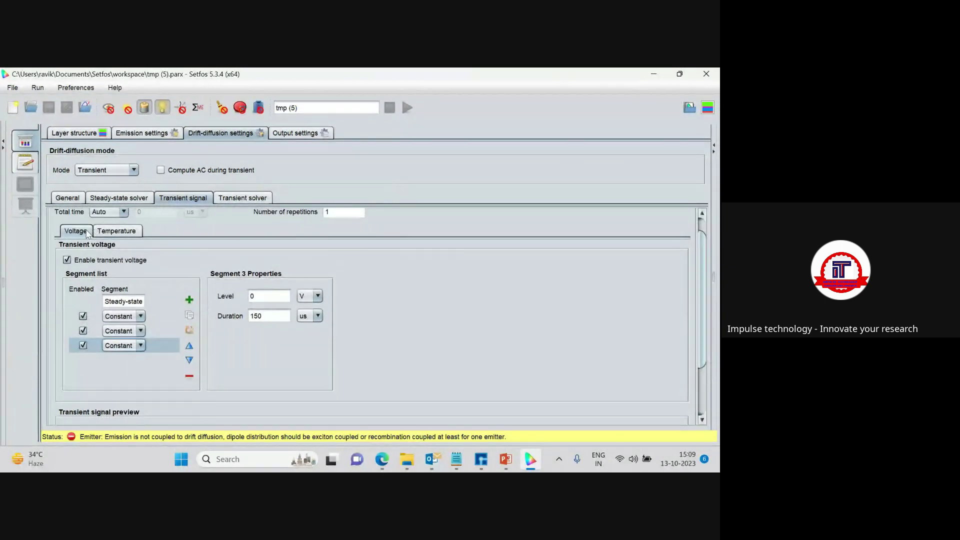
{"action": "scroll", "coordinate": [88, 233], "scroll_direction": "up", "scroll_amount": 2}
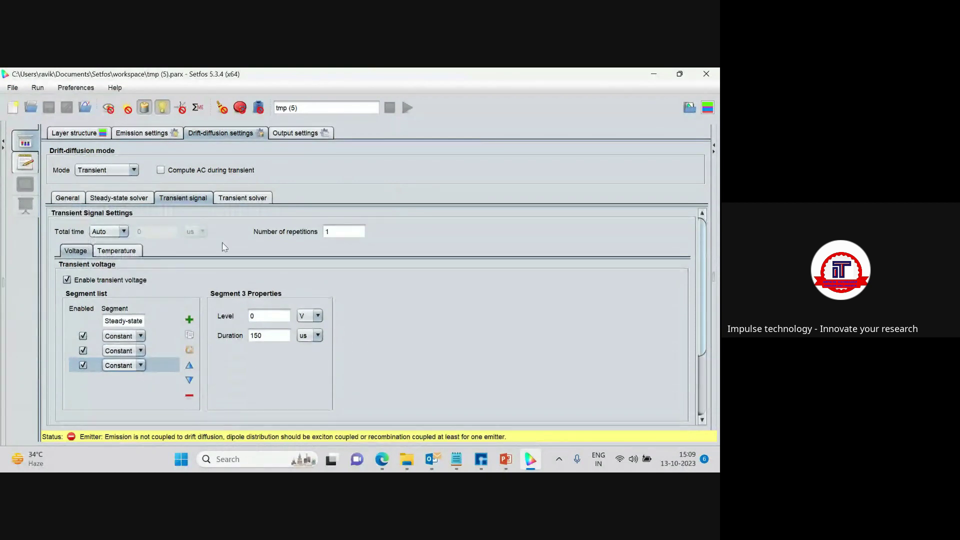
{"action": "scroll", "coordinate": [224, 247], "scroll_direction": "down", "scroll_amount": 3}
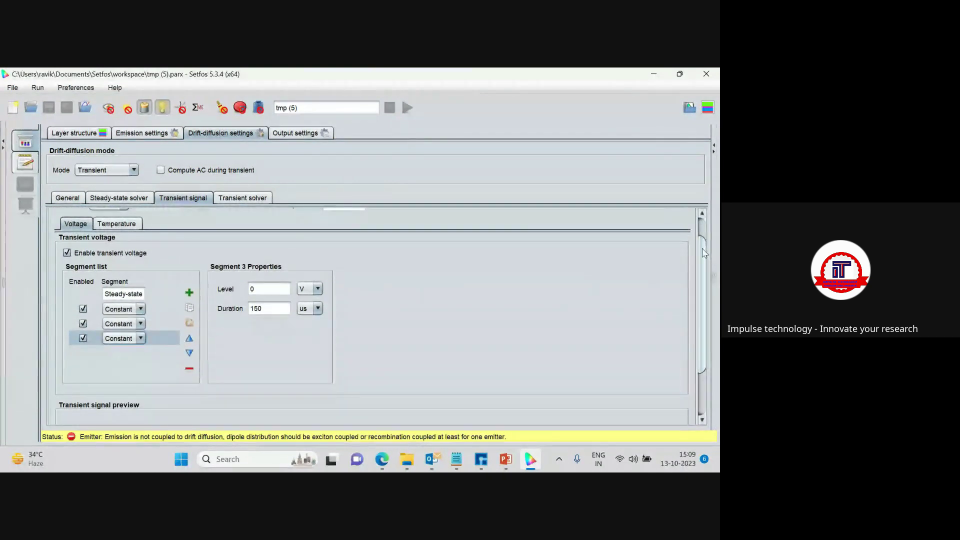
- Move the time slider of the transient signal preview to its end to check the signal
{"action": "left_click_drag", "start_coordinate": [703, 252], "coordinate": [705, 344]}
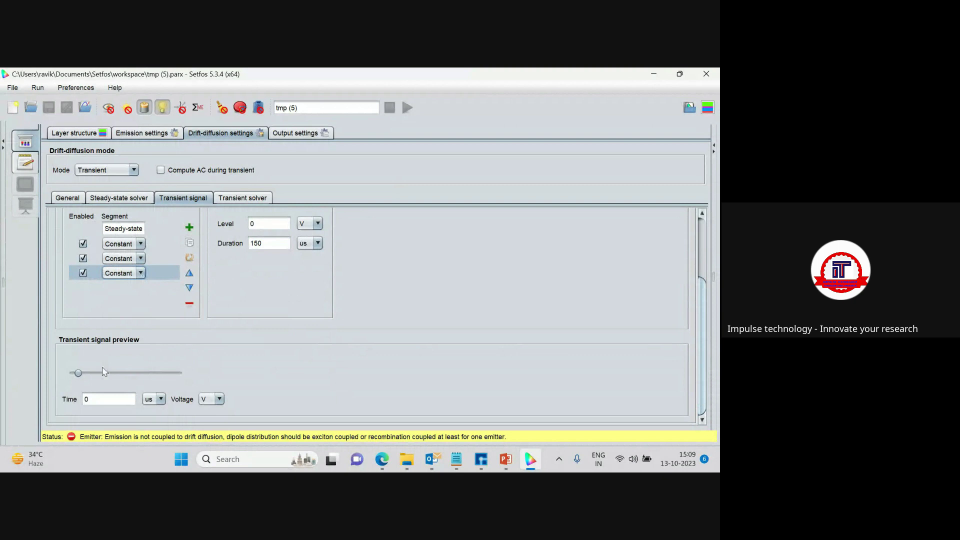
{"action": "left_click_drag", "start_coordinate": [78, 373], "coordinate": [191, 377]}
{"action": "scroll", "coordinate": [306, 334], "scroll_direction": "up", "scroll_amount": 3}
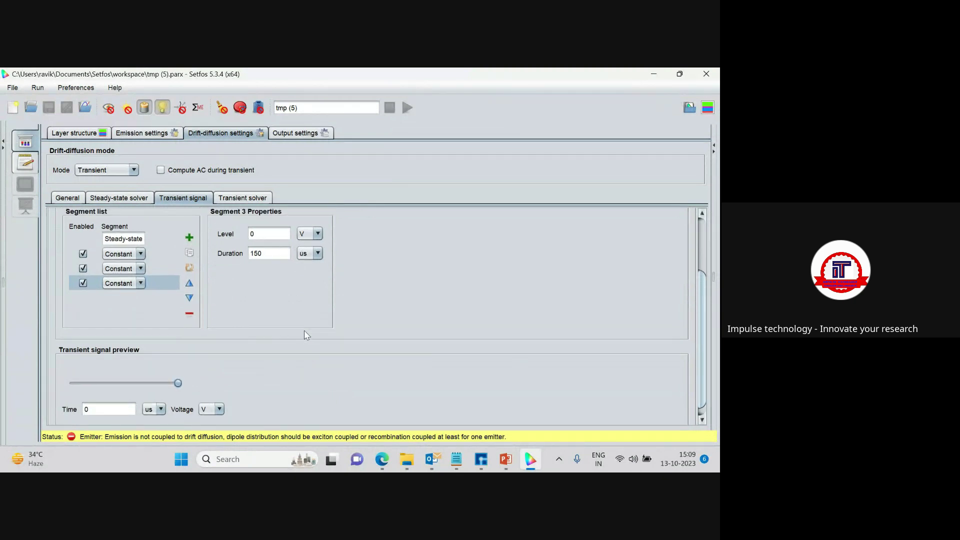
{"action": "scroll", "coordinate": [307, 334], "scroll_direction": "up", "scroll_amount": 3}
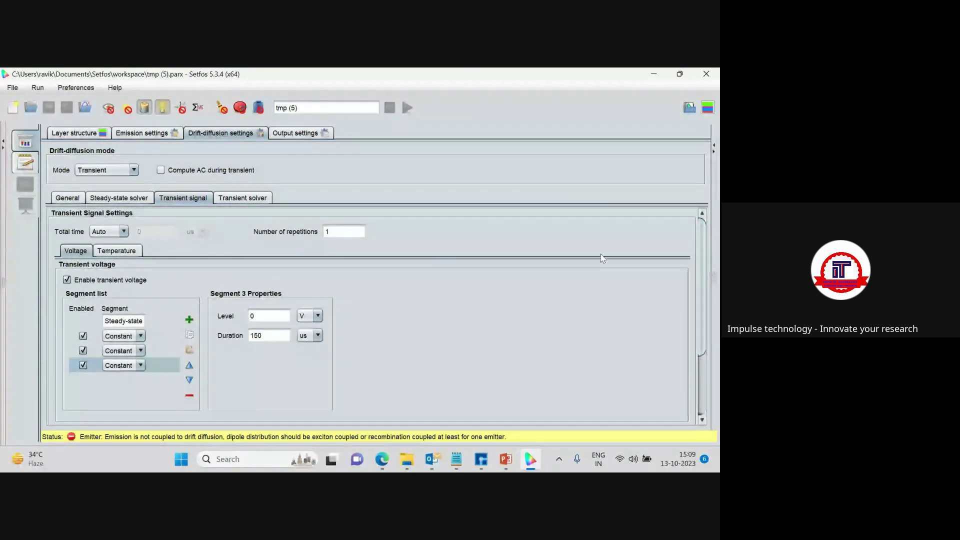
- Try the Custom total time for the transient signal, check the signal preview, and restore Auto
{"action": "left_click", "coordinate": [126, 232]}
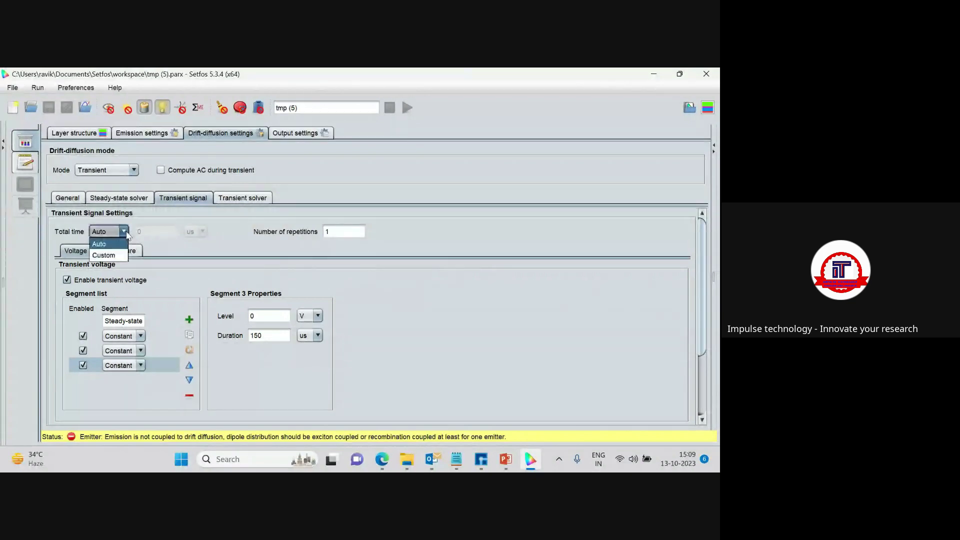
{"action": "left_click", "coordinate": [106, 251]}
{"action": "scroll", "coordinate": [564, 280], "scroll_direction": "down", "scroll_amount": 5}
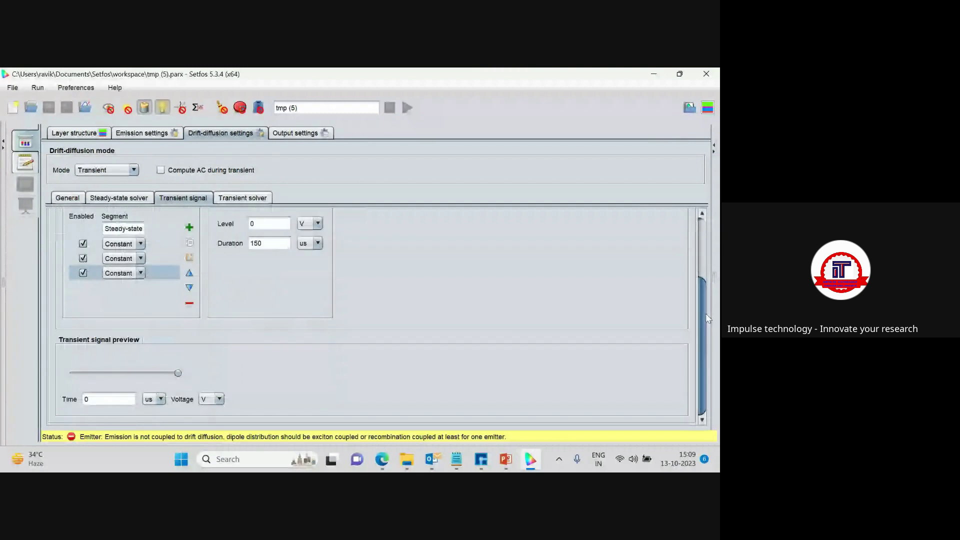
{"action": "left_click_drag", "start_coordinate": [706, 313], "coordinate": [707, 227]}
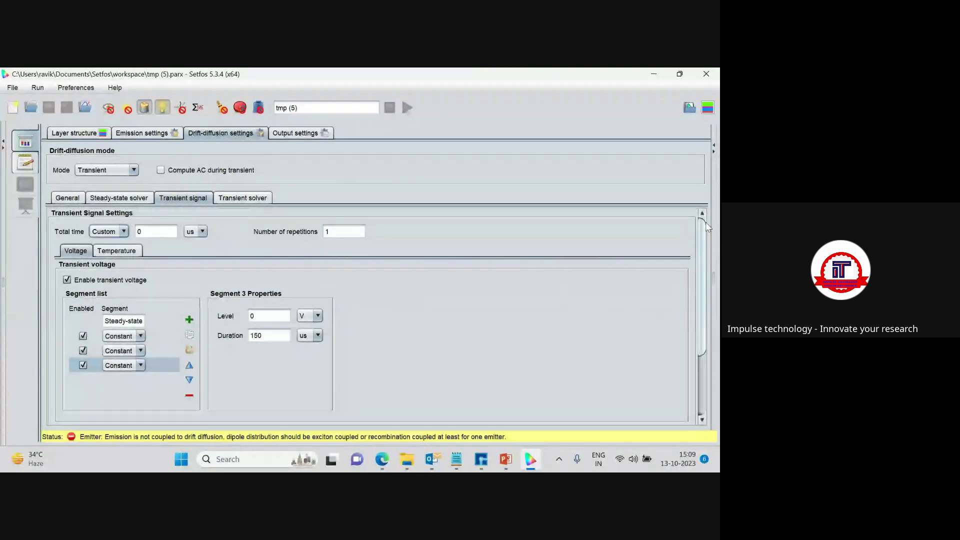
{"action": "left_click", "coordinate": [120, 232]}
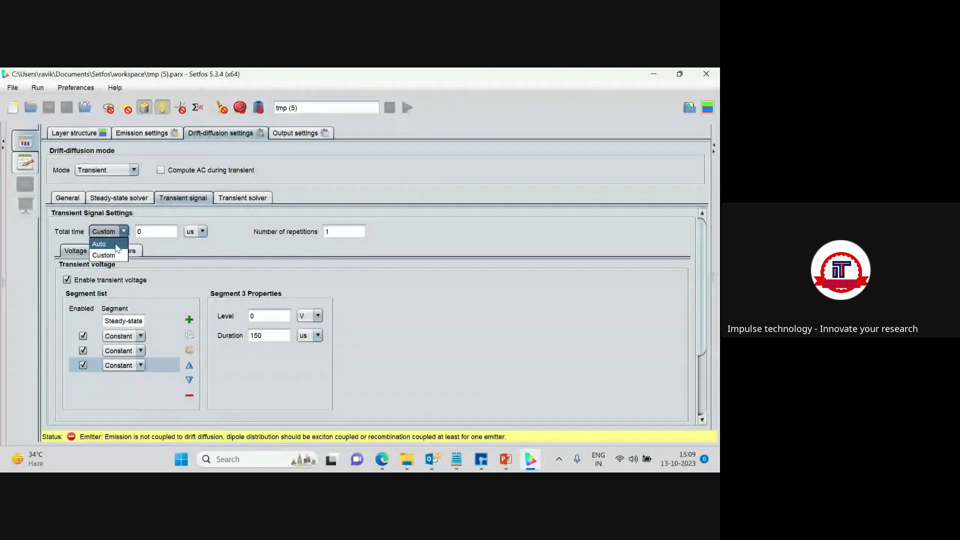
{"action": "left_click", "coordinate": [103, 244]}
- Check the transient temperature settings, return to the transient voltage settings, and read the description of the drift-diffusion mode
{"action": "left_click", "coordinate": [105, 252]}
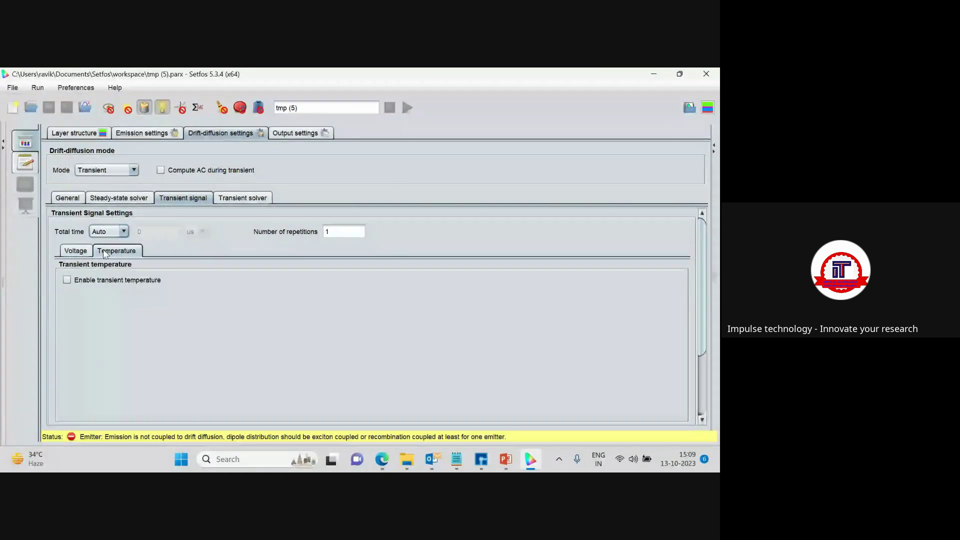
{"action": "left_click", "coordinate": [77, 252]}
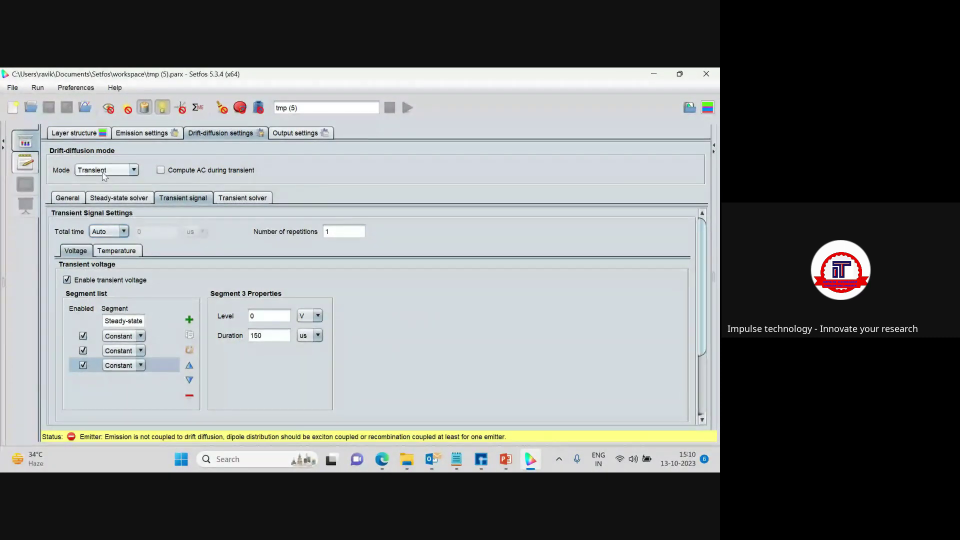
{"action": "mouse_move", "coordinate": [104, 176]}
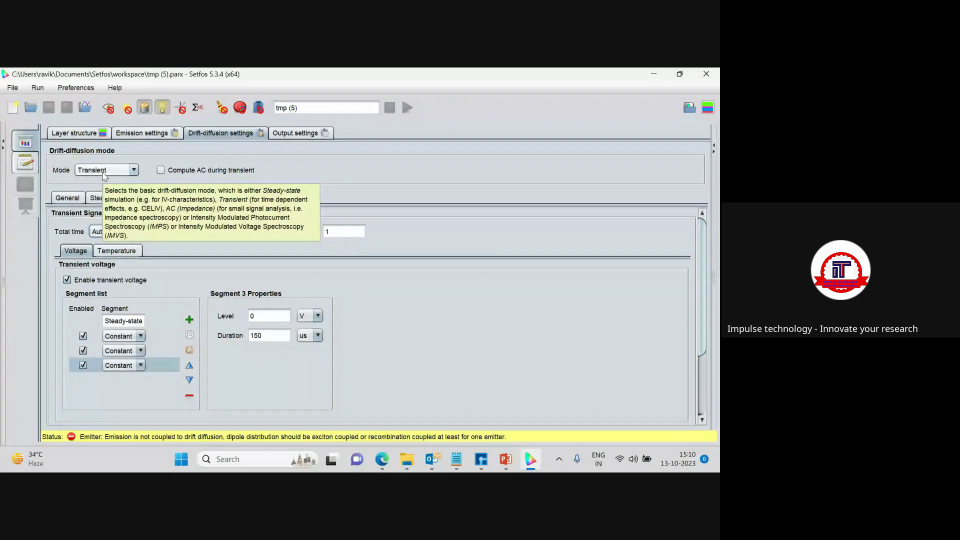
- Review the general drift-diffusion settings, from the physical settings and recombination options through to the electrical circuit section
{"action": "left_click", "coordinate": [73, 200]}
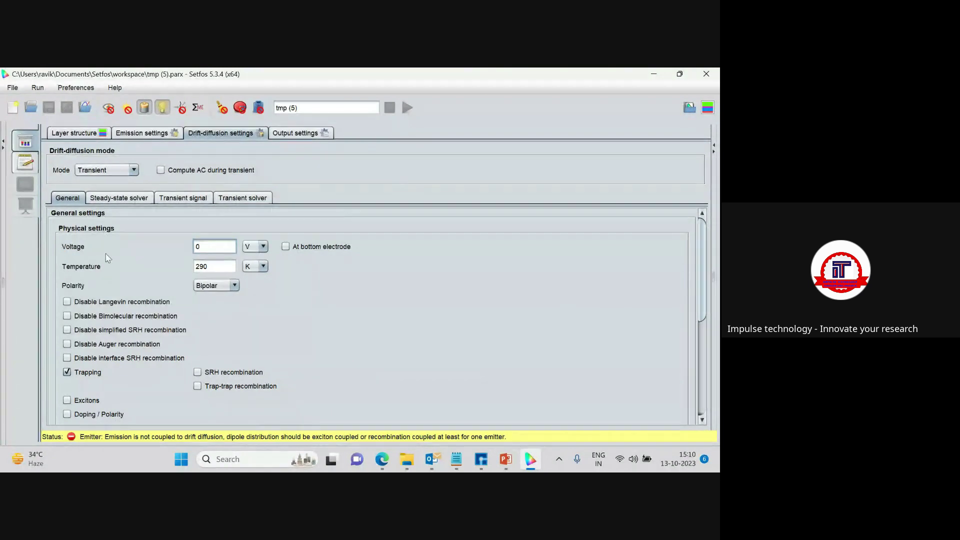
{"action": "scroll", "coordinate": [109, 271], "scroll_direction": "down", "scroll_amount": 2}
{"action": "scroll", "coordinate": [109, 286], "scroll_direction": "down", "scroll_amount": 1}
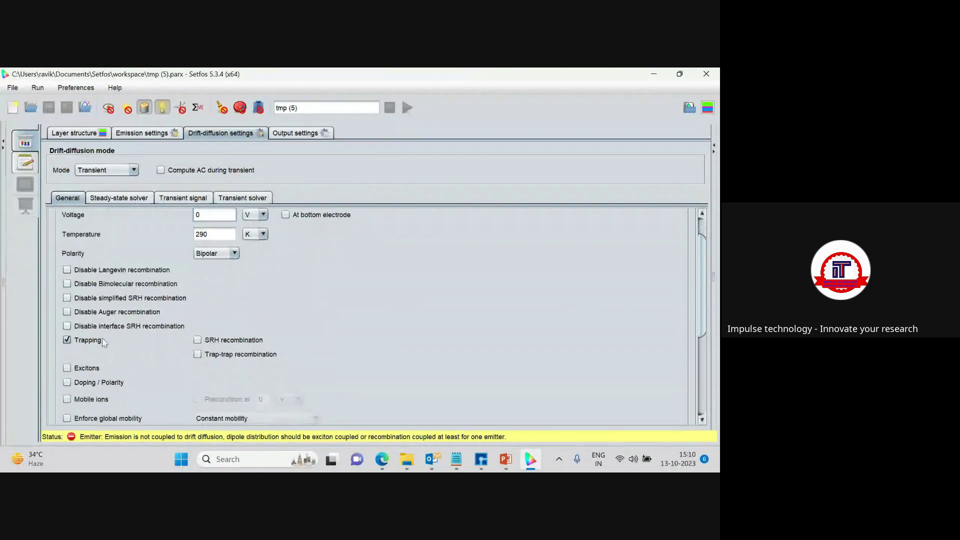
{"action": "scroll", "coordinate": [91, 348], "scroll_direction": "down", "scroll_amount": 1}
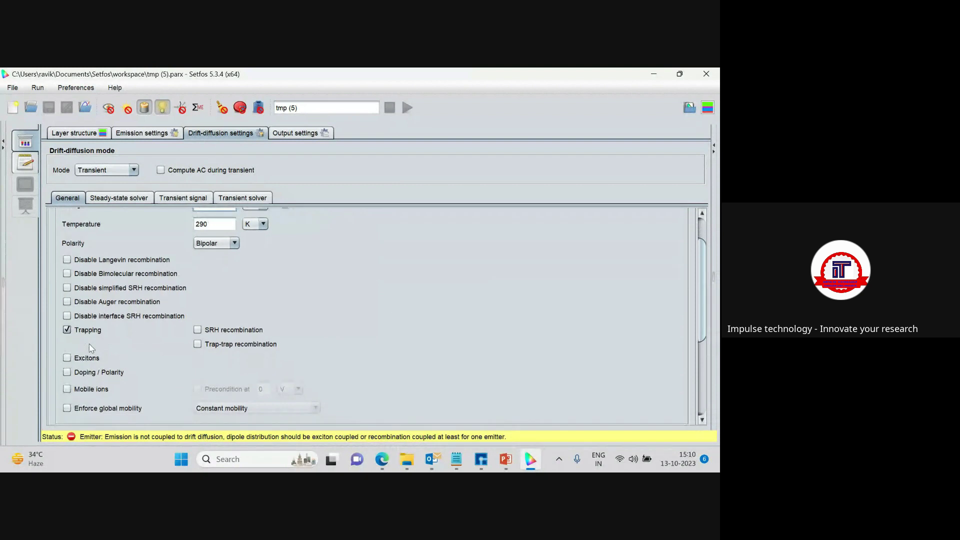
{"action": "scroll", "coordinate": [91, 348], "scroll_direction": "down", "scroll_amount": 5}
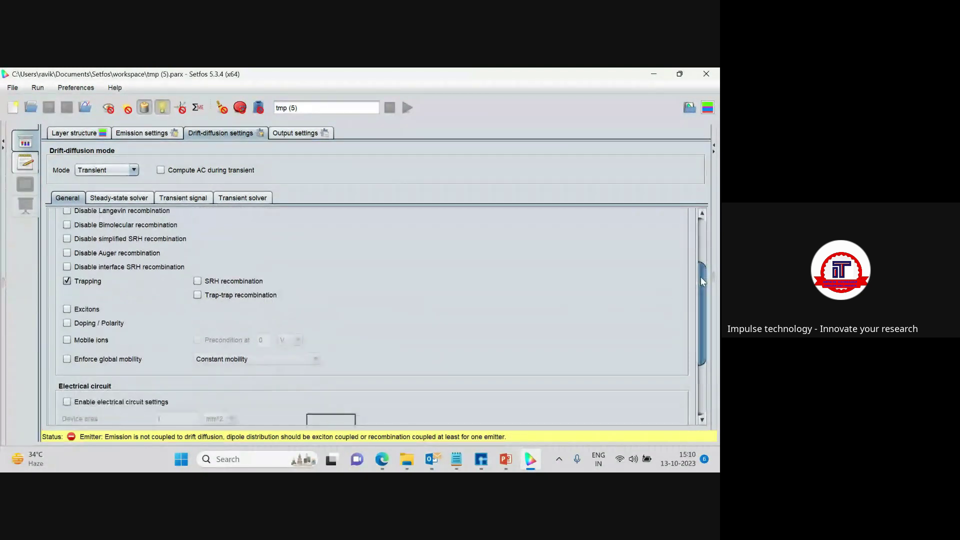
{"action": "left_click_drag", "start_coordinate": [701, 276], "coordinate": [706, 342]}
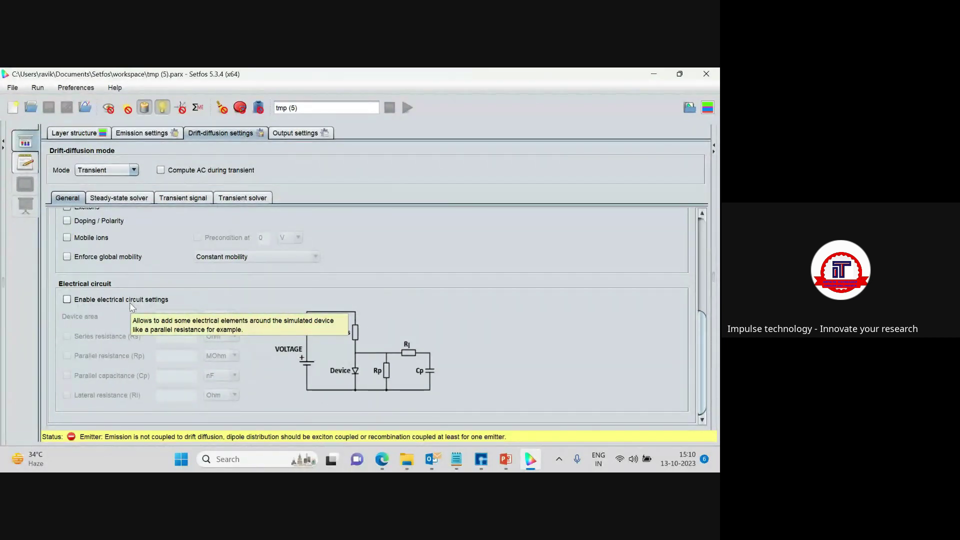
- Try the electrical circuit settings with series and parallel resistance enabled, and disable them all again
{"action": "left_click", "coordinate": [67, 300]}
{"action": "left_click", "coordinate": [67, 300]}
{"action": "left_click", "coordinate": [67, 300]}
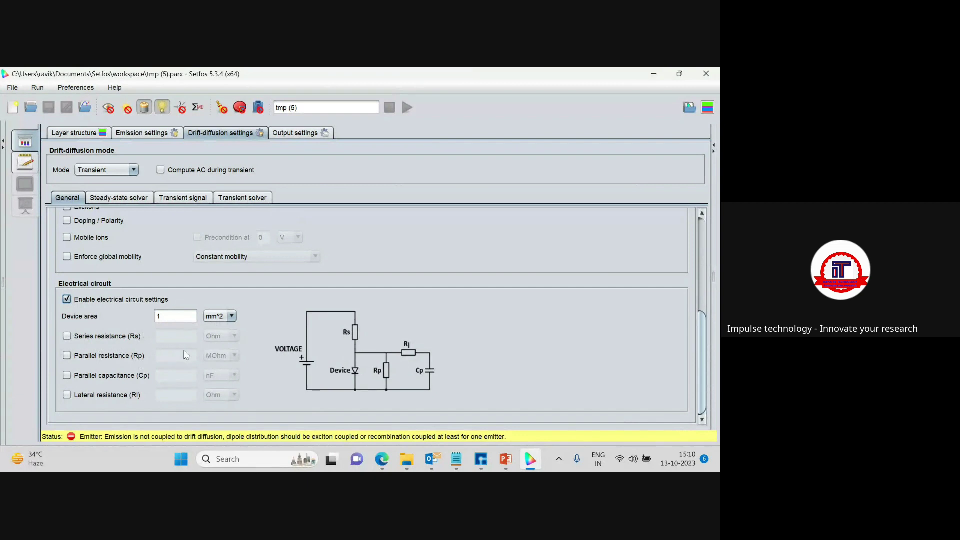
{"action": "left_click", "coordinate": [67, 335]}
{"action": "left_click", "coordinate": [67, 356]}
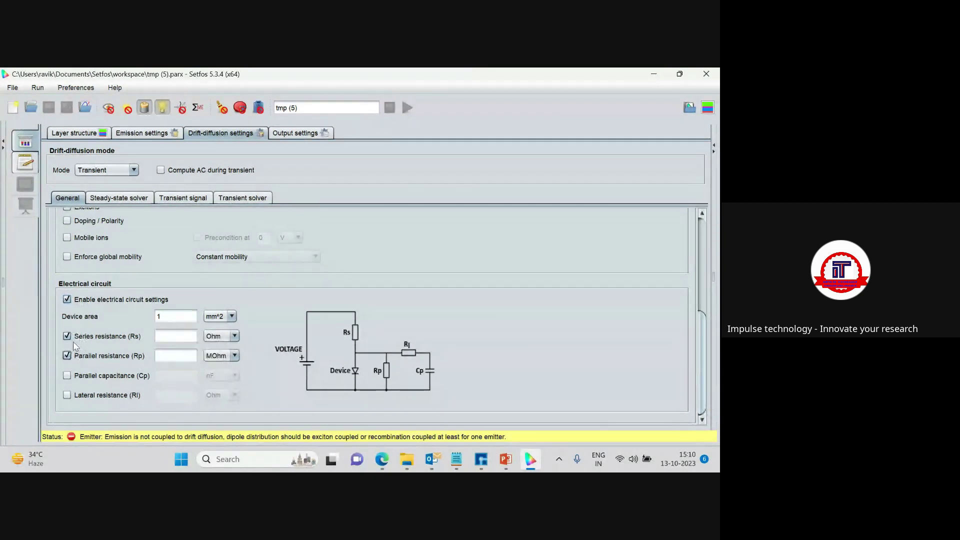
{"action": "left_click", "coordinate": [67, 336]}
{"action": "left_click", "coordinate": [67, 356]}
{"action": "left_click", "coordinate": [67, 299]}
{"action": "scroll", "coordinate": [94, 275], "scroll_direction": "up", "scroll_amount": 3}
{"action": "scroll", "coordinate": [98, 272], "scroll_direction": "up", "scroll_amount": 3}
{"action": "scroll", "coordinate": [99, 272], "scroll_direction": "up", "scroll_amount": 4}
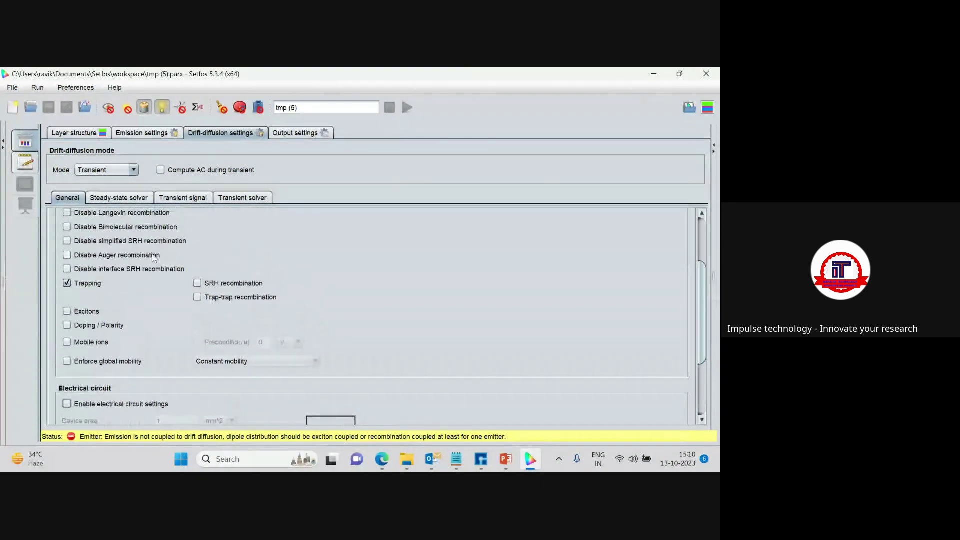
{"action": "scroll", "coordinate": [154, 258], "scroll_direction": "up", "scroll_amount": 1}
{"action": "left_click_drag", "start_coordinate": [704, 302], "coordinate": [706, 242]}
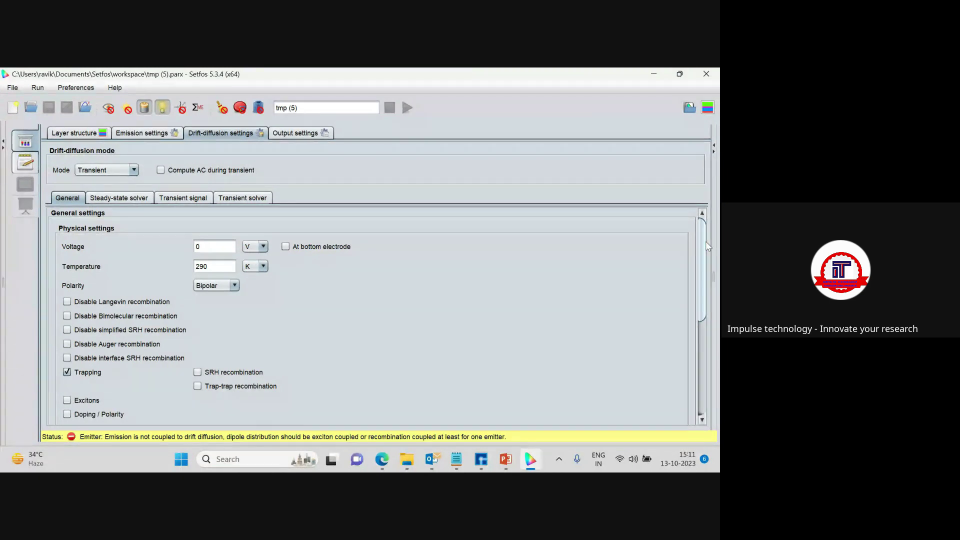
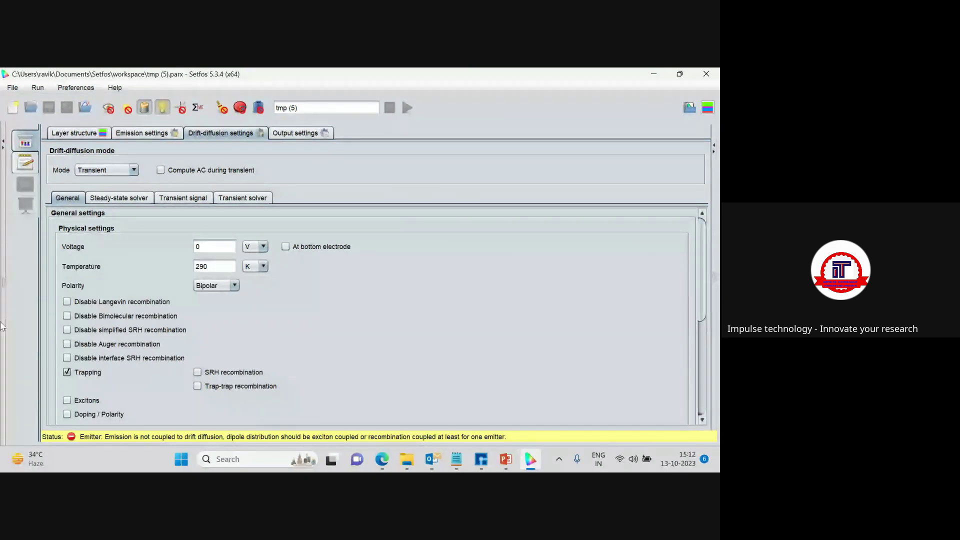
- Review the steady-state solver settings, the transient voltage and temperature signals, and the transient solver settings
{"action": "left_click", "coordinate": [106, 199]}
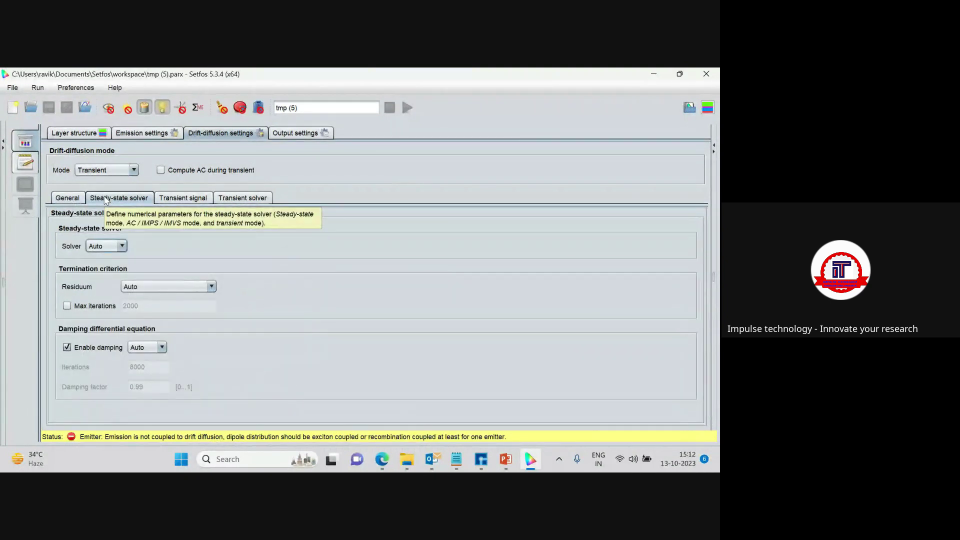
{"action": "left_click", "coordinate": [171, 200]}
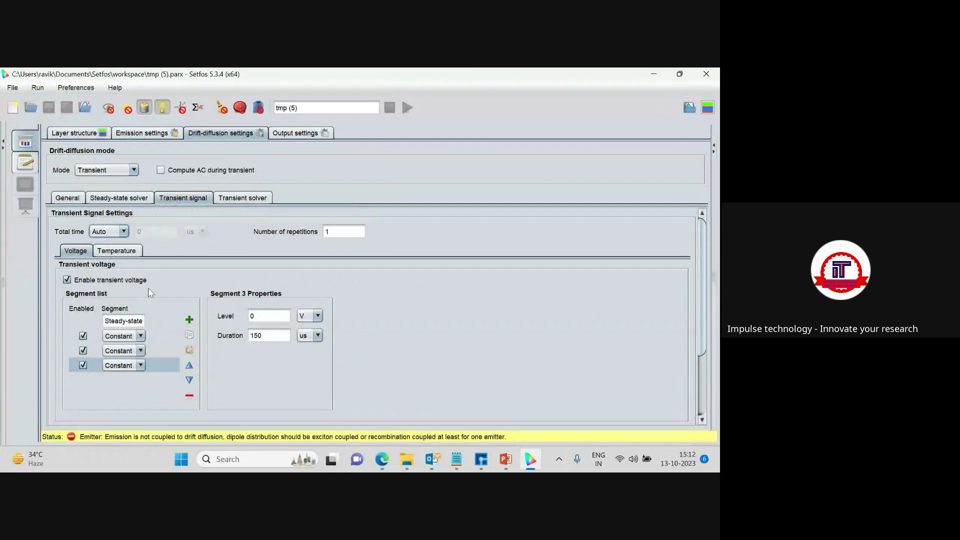
{"action": "left_click", "coordinate": [112, 253]}
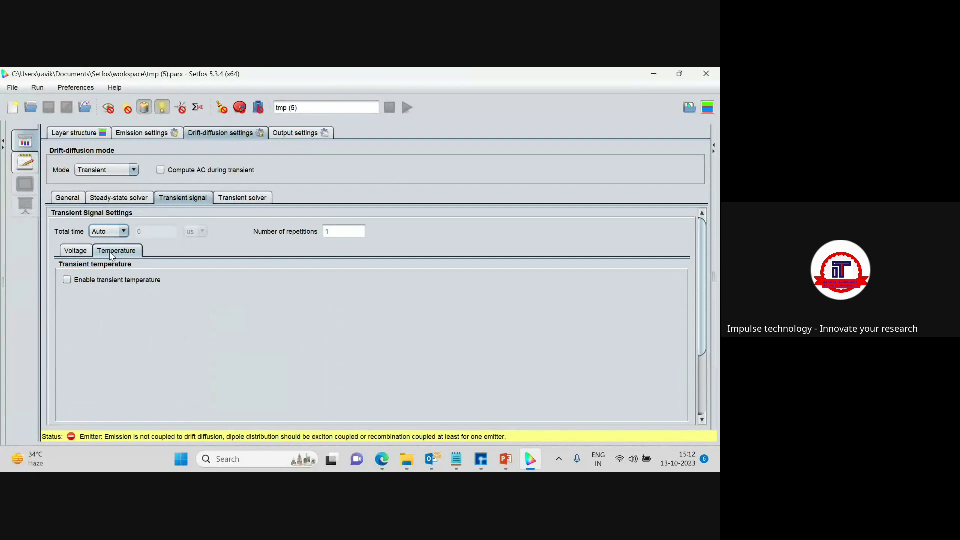
{"action": "left_click", "coordinate": [76, 251]}
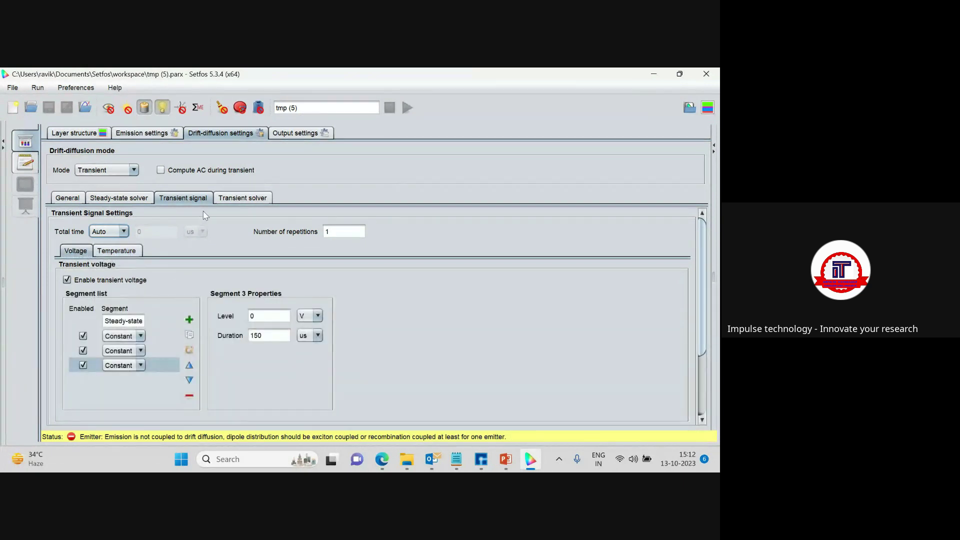
{"action": "left_click", "coordinate": [231, 200]}
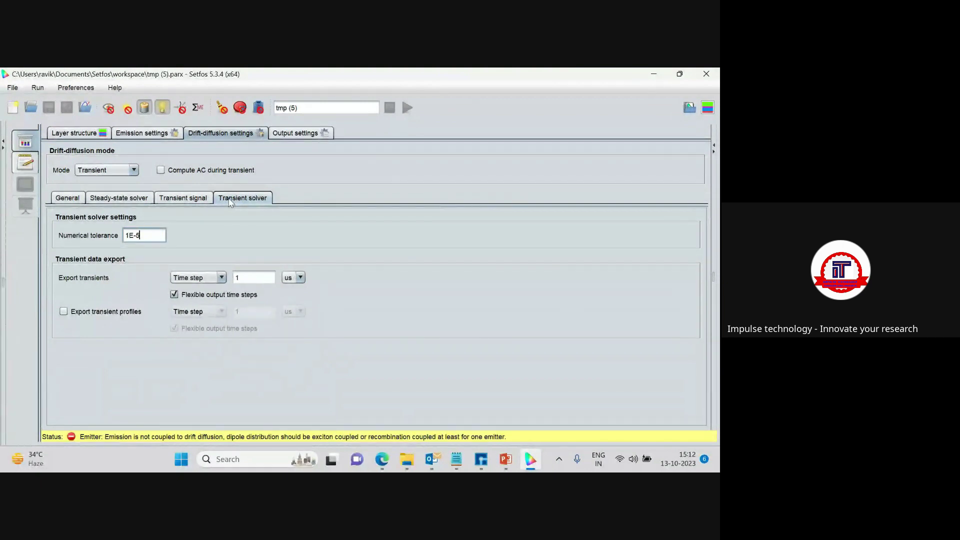
- Check the general properties of the device layers and turn off the emission module
{"action": "left_click", "coordinate": [75, 134]}
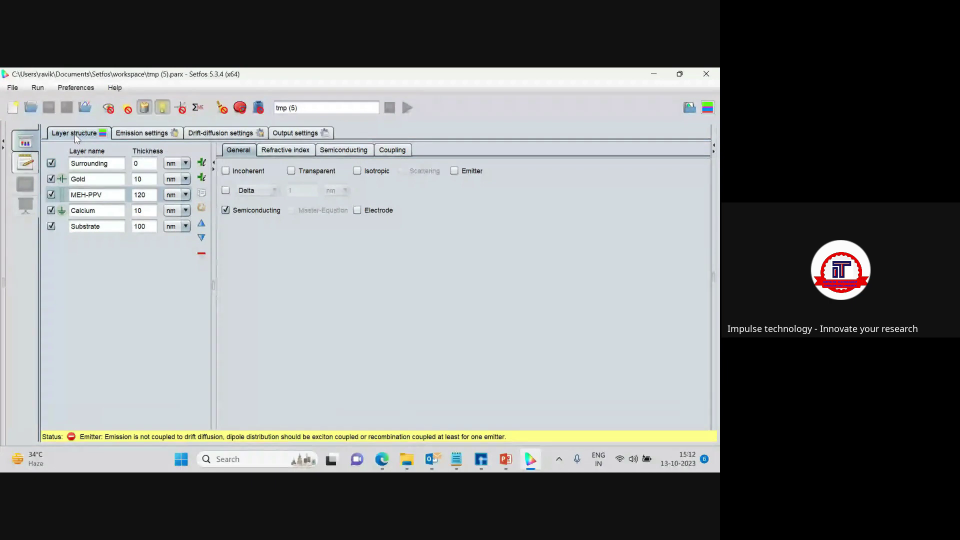
{"action": "left_click", "coordinate": [89, 179]}
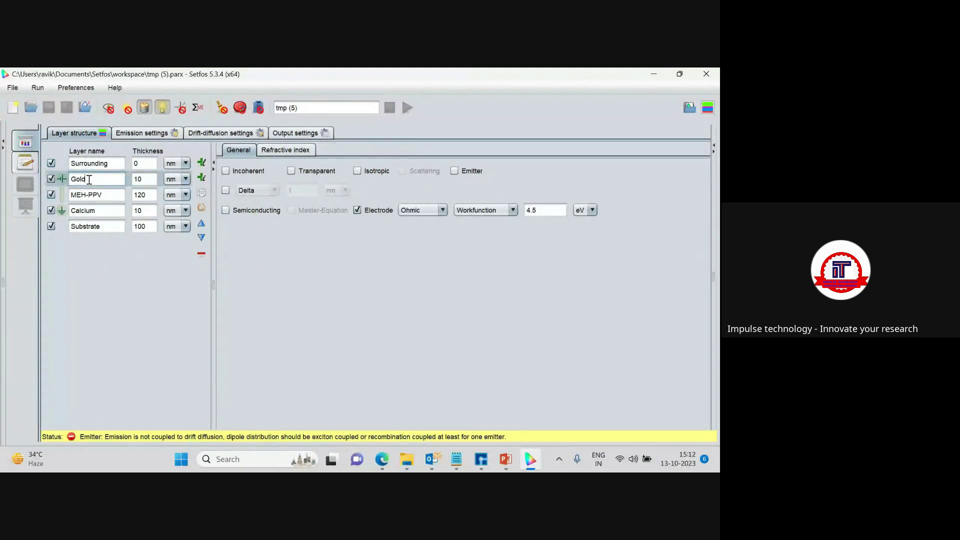
{"action": "left_click", "coordinate": [105, 195]}
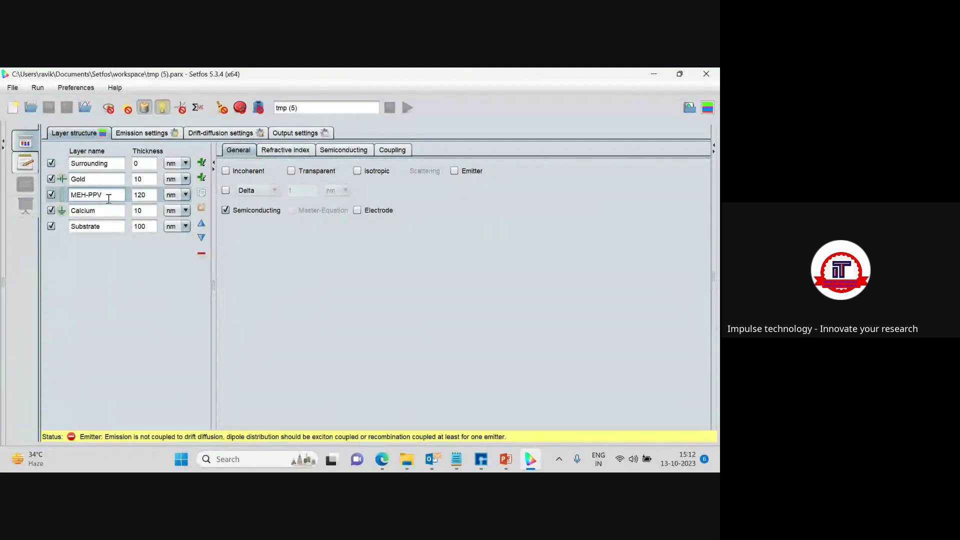
{"action": "left_click", "coordinate": [111, 210]}
{"action": "left_click", "coordinate": [110, 227]}
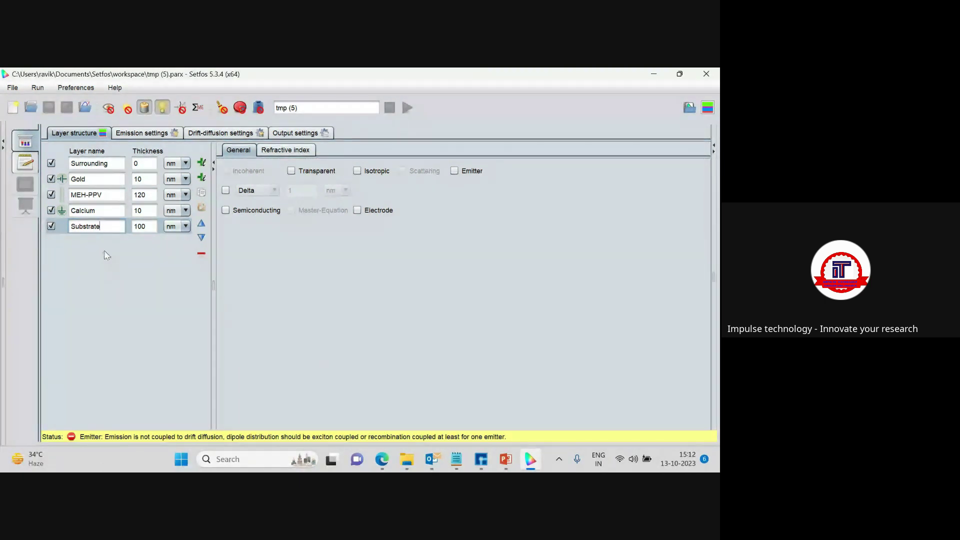
{"action": "left_click", "coordinate": [162, 107]}
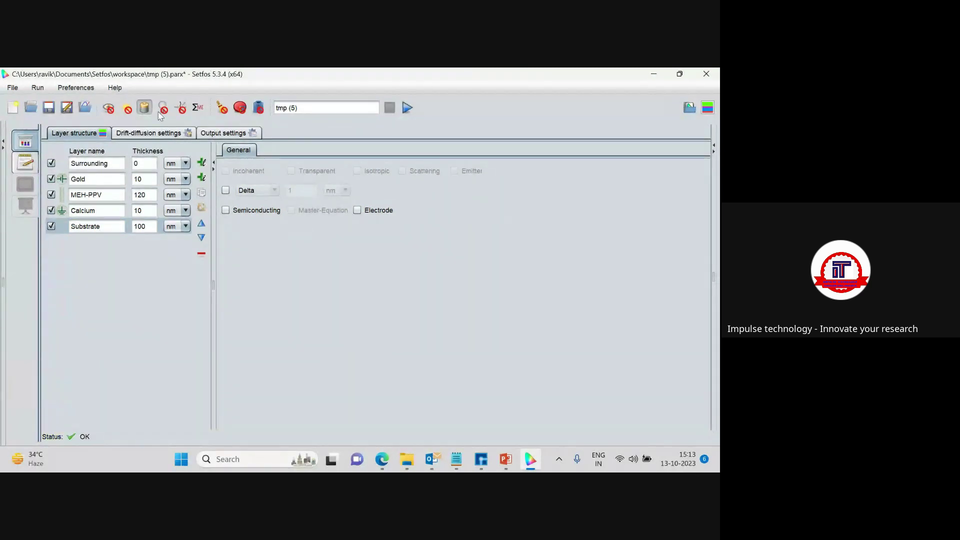
{"action": "left_click", "coordinate": [104, 195]}
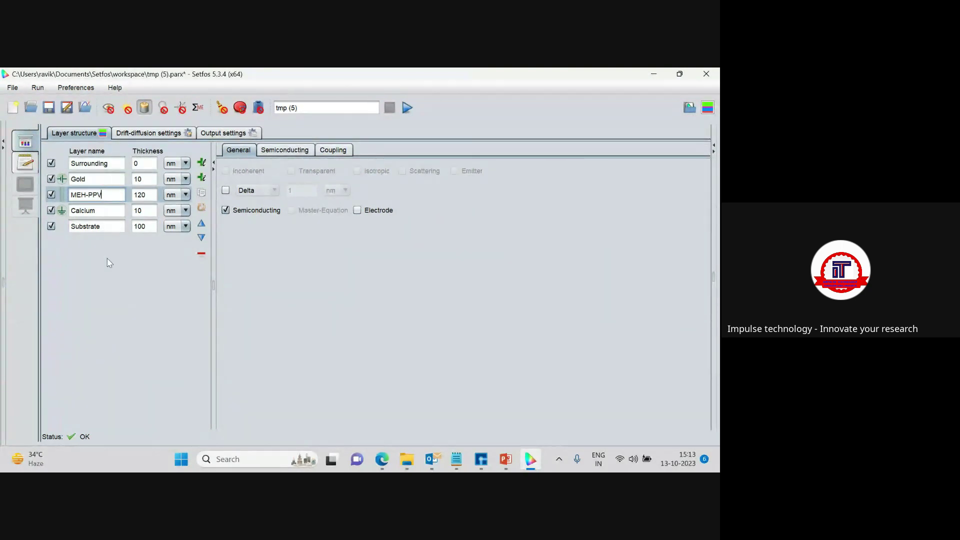
- Review the transient solver, the voltage segments with their steady-state precalculation level, and the transient signal preview
{"action": "left_click", "coordinate": [142, 133]}
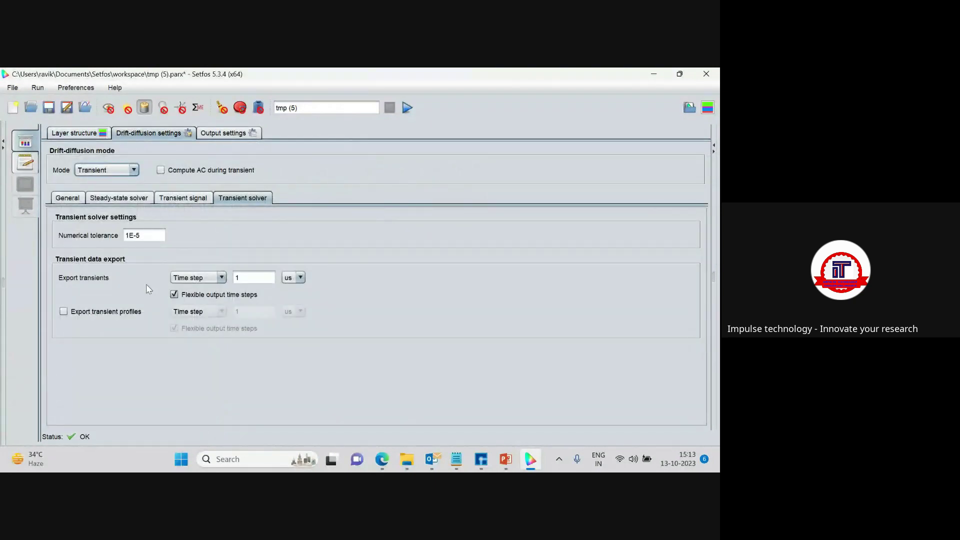
{"action": "left_click", "coordinate": [180, 199]}
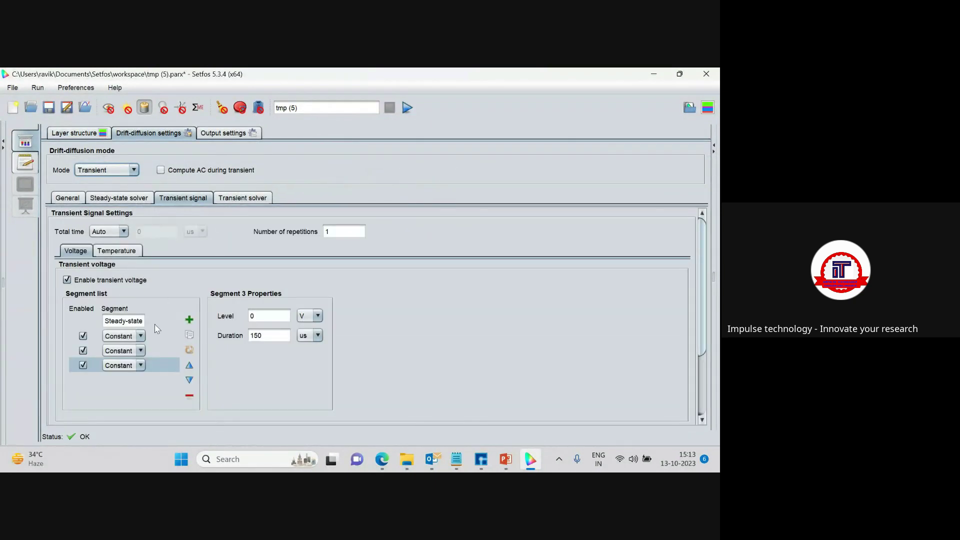
{"action": "scroll", "coordinate": [167, 368], "scroll_direction": "down", "scroll_amount": 3}
{"action": "scroll", "coordinate": [497, 373], "scroll_direction": "down", "scroll_amount": 3}
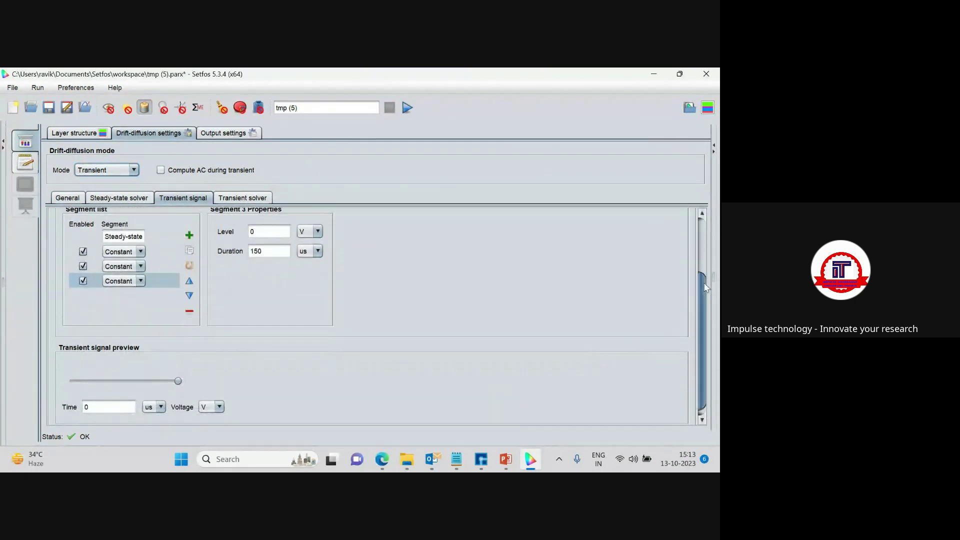
{"action": "scroll", "coordinate": [695, 298], "scroll_direction": "down", "scroll_amount": 1}
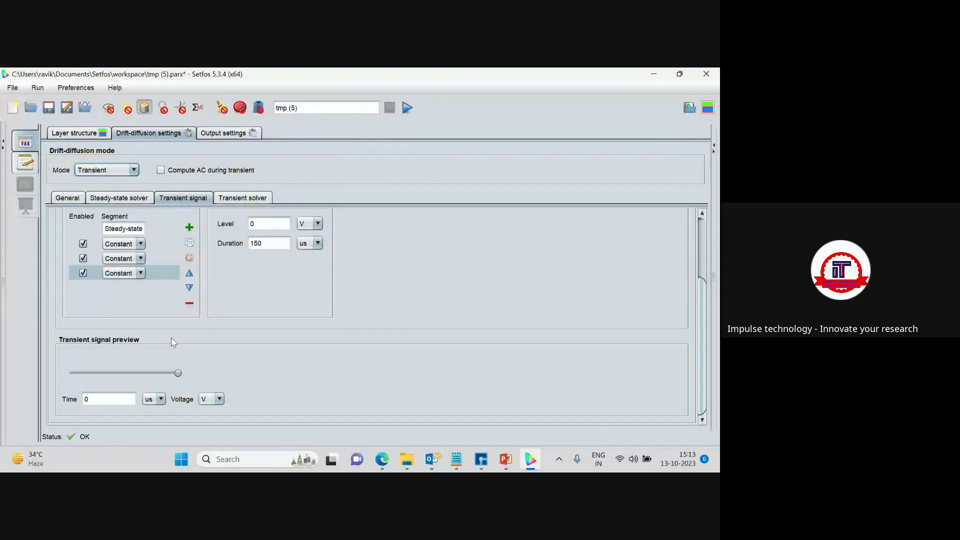
{"action": "scroll", "coordinate": [171, 339], "scroll_direction": "up", "scroll_amount": 2}
{"action": "scroll", "coordinate": [172, 342], "scroll_direction": "up", "scroll_amount": 4}
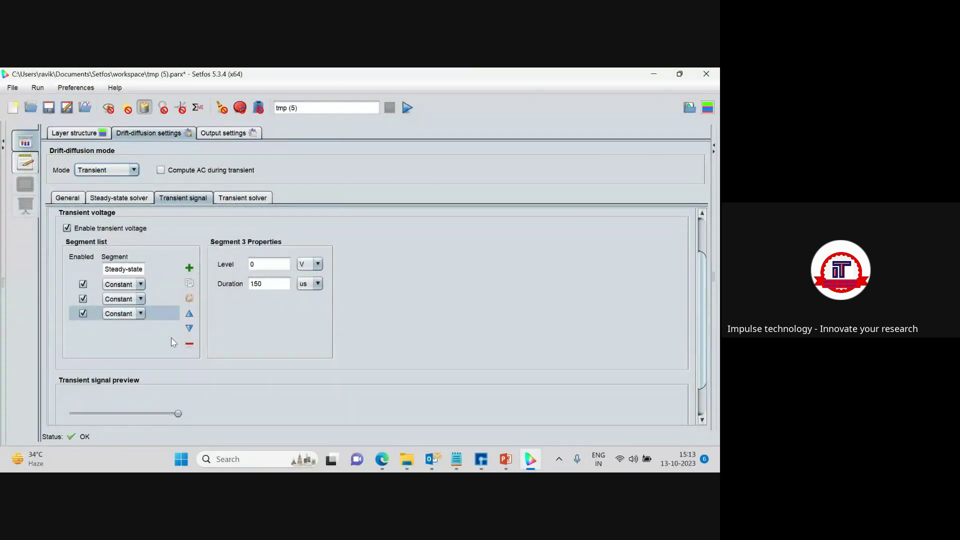
{"action": "scroll", "coordinate": [171, 338], "scroll_direction": "up", "scroll_amount": 1}
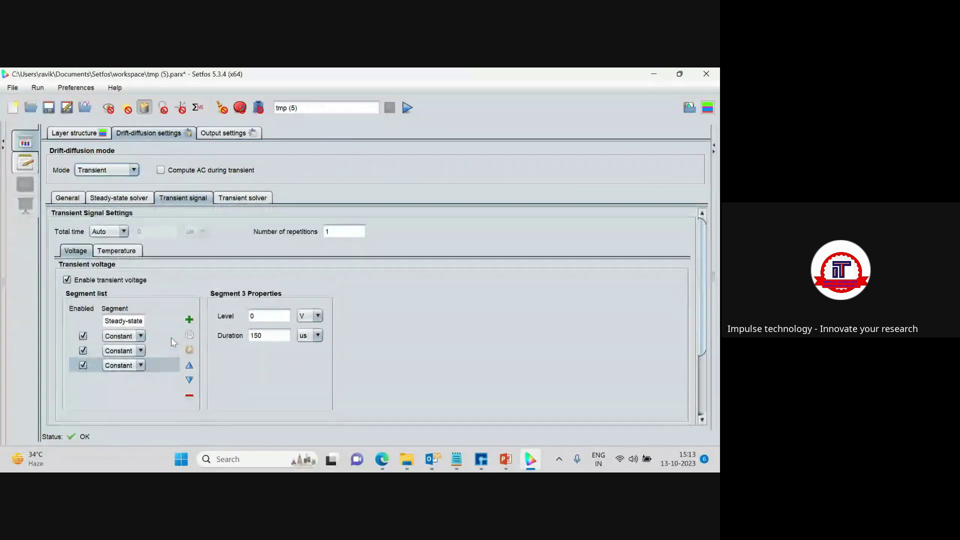
{"action": "left_click", "coordinate": [123, 321]}
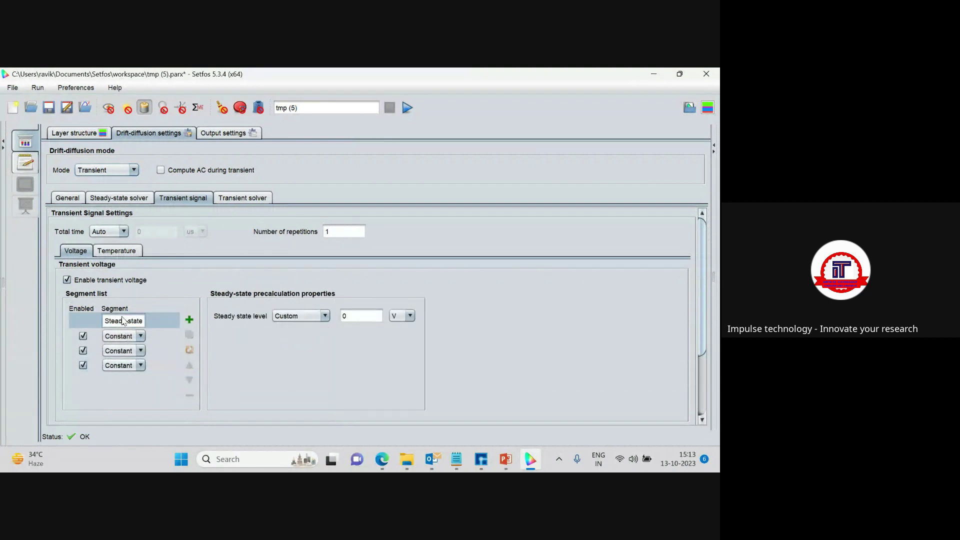
{"action": "scroll", "coordinate": [280, 342], "scroll_direction": "down", "scroll_amount": 2}
{"action": "scroll", "coordinate": [292, 346], "scroll_direction": "down", "scroll_amount": 4}
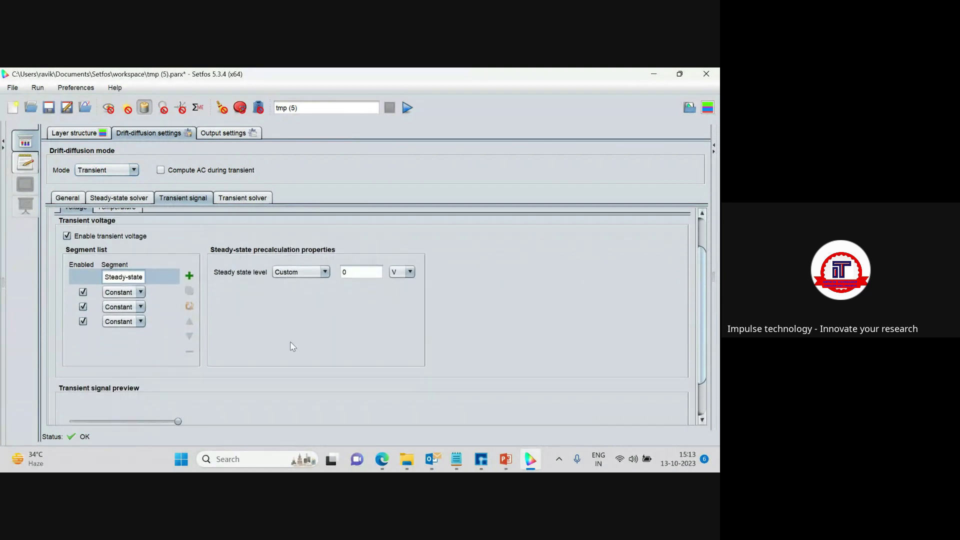
{"action": "scroll", "coordinate": [292, 345], "scroll_direction": "down", "scroll_amount": 2}
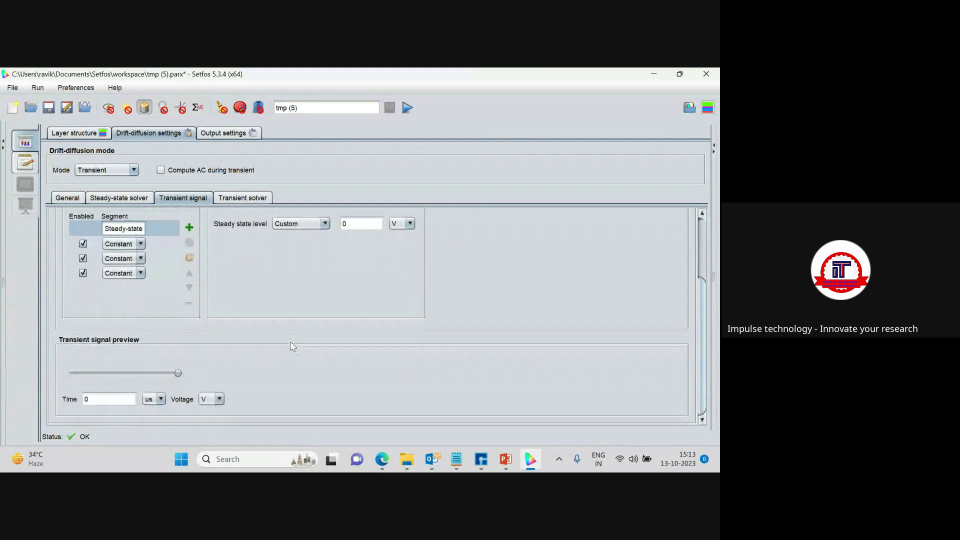
{"action": "left_click_drag", "start_coordinate": [702, 297], "coordinate": [701, 234]}
- Examine the general properties of the MEH-PPV and Gold layers in the layer structure
{"action": "left_click", "coordinate": [72, 134]}
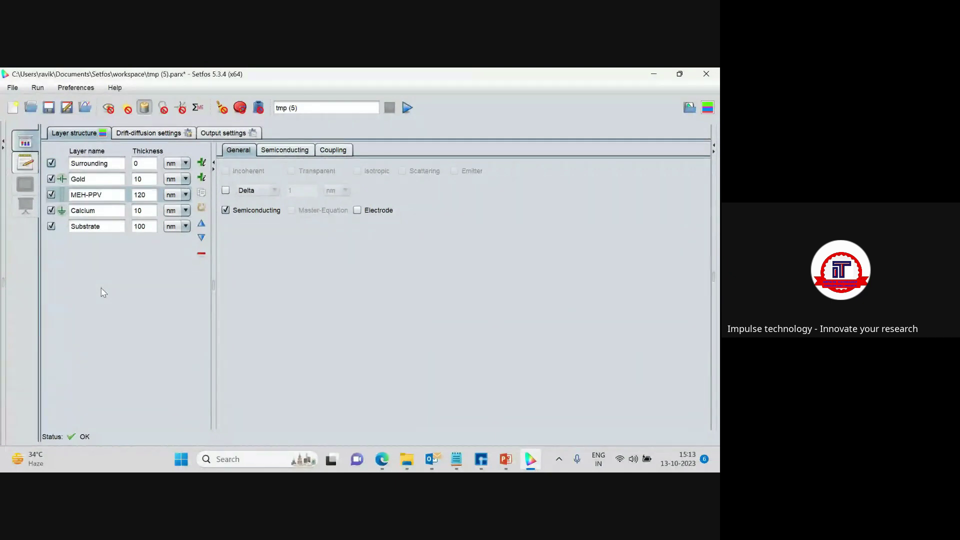
{"action": "left_click", "coordinate": [108, 193]}
{"action": "left_click", "coordinate": [107, 179]}
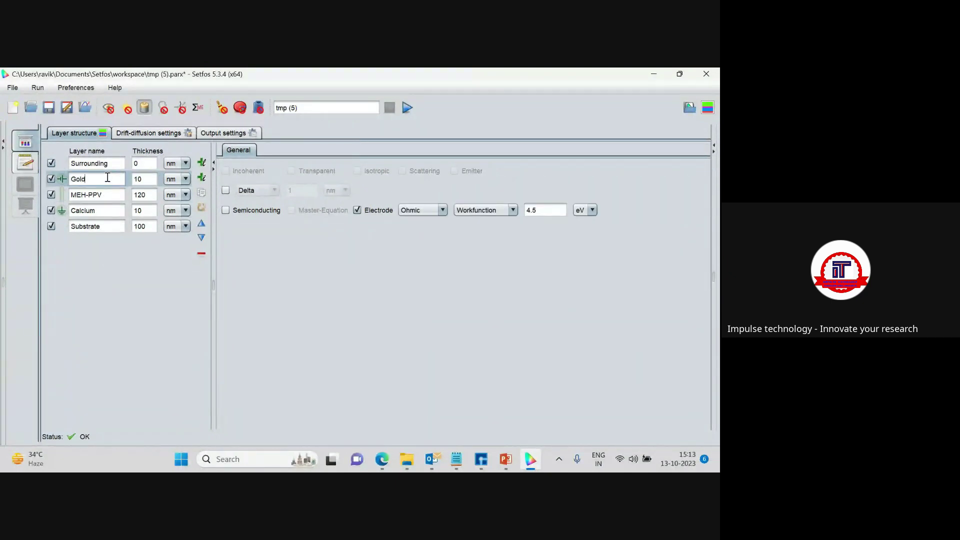
- Check the general properties of the Calcium layer, briefly turning the emission module on and off again
{"action": "left_click", "coordinate": [110, 226]}
{"action": "left_click", "coordinate": [105, 212]}
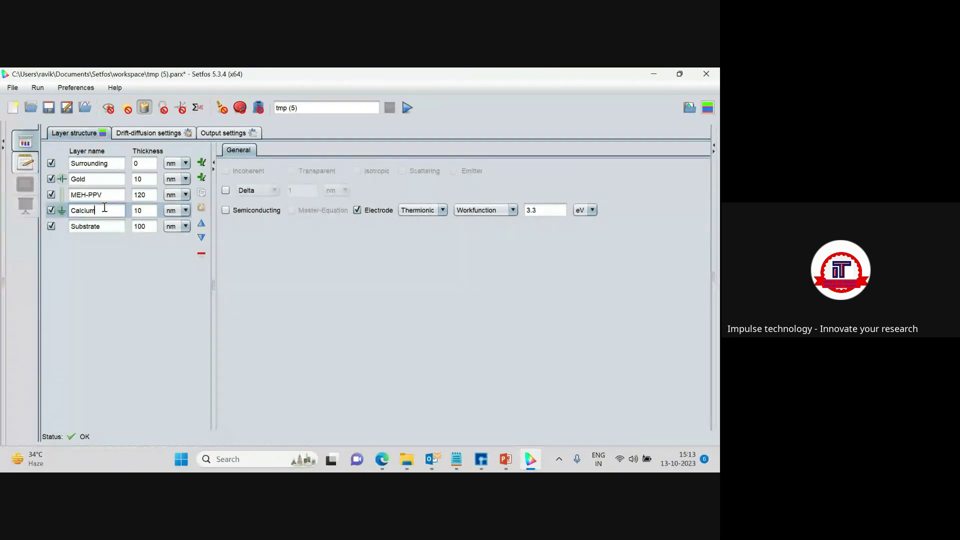
{"action": "left_click", "coordinate": [162, 109]}
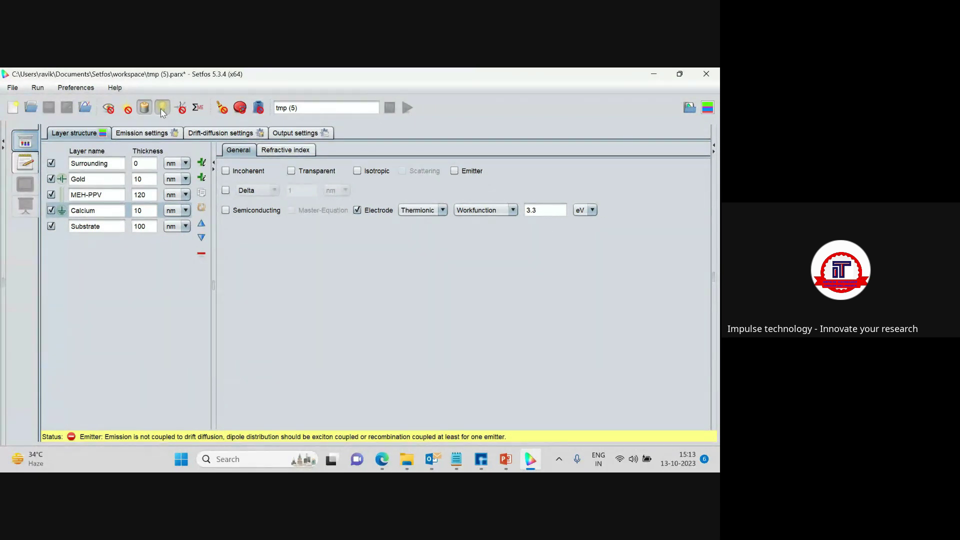
{"action": "left_click", "coordinate": [161, 108]}
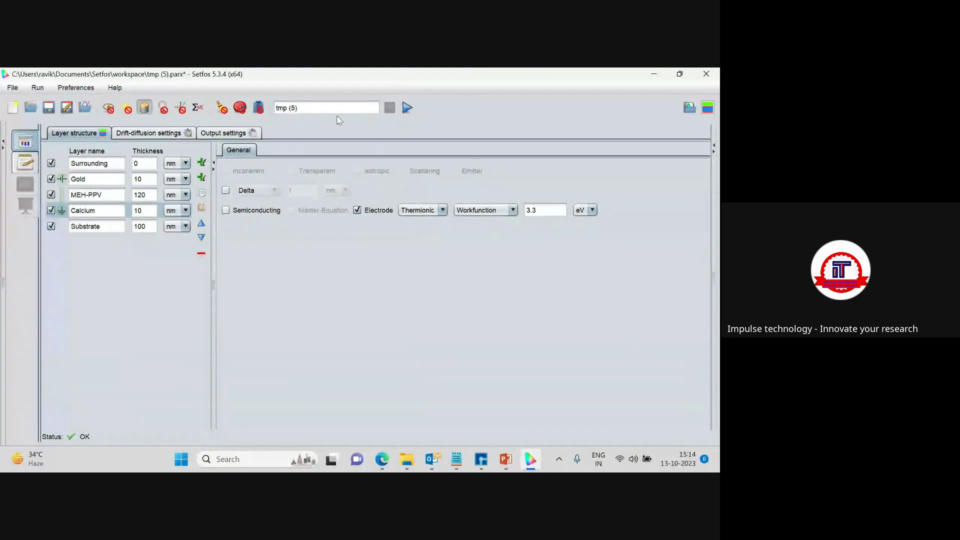
- Name the simulation transient_solver and run it
{"action": "left_click_drag", "start_coordinate": [314, 111], "coordinate": [274, 110]}
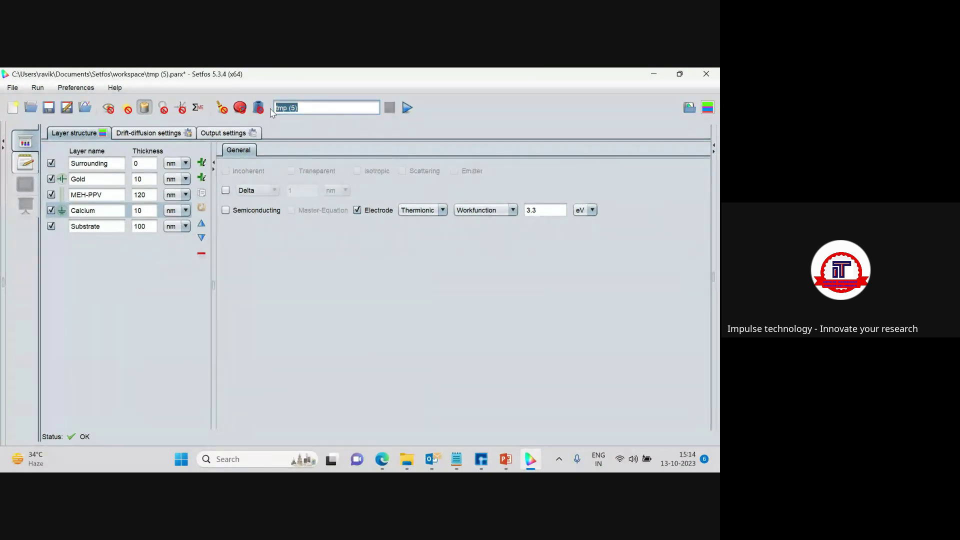
{"action": "type", "text": "transient_solver"}
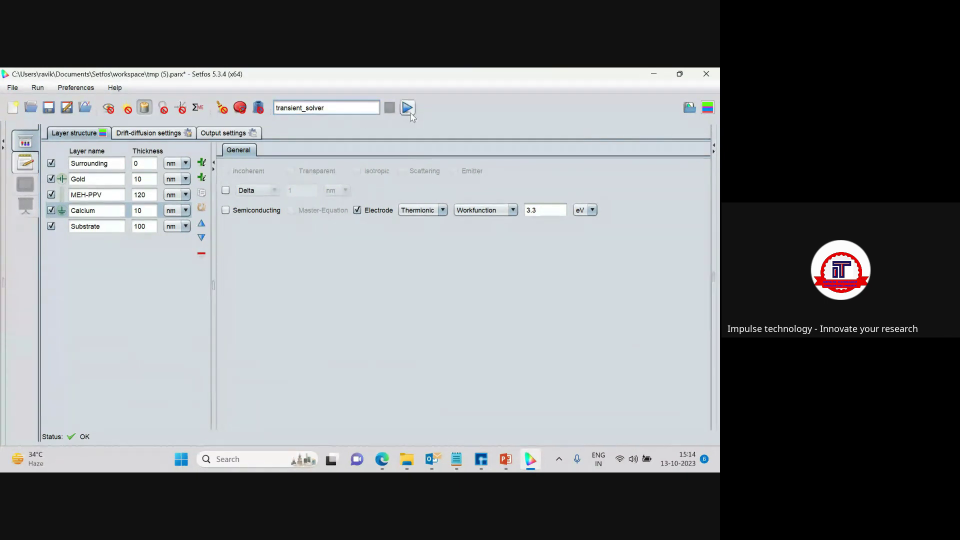
{"action": "left_click", "coordinate": [408, 108]}
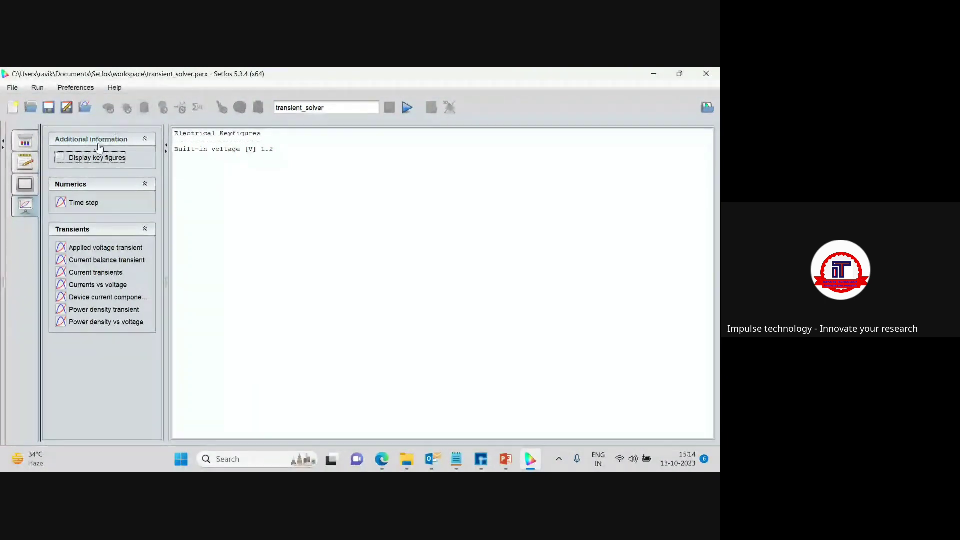
- Review the transient result plots for applied voltage, current balance, currents, currents vs voltage, device current components and power density
{"action": "left_click", "coordinate": [73, 247]}
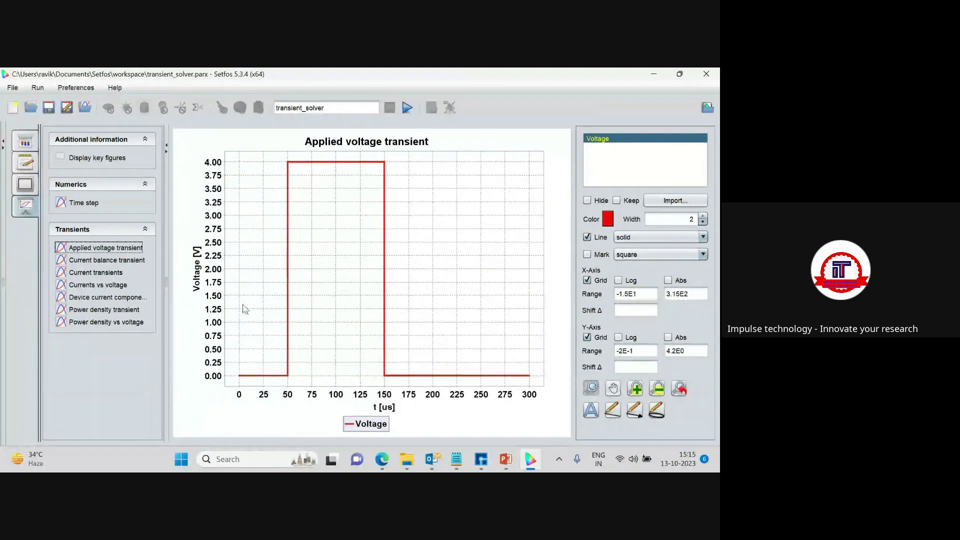
{"action": "left_click", "coordinate": [96, 261]}
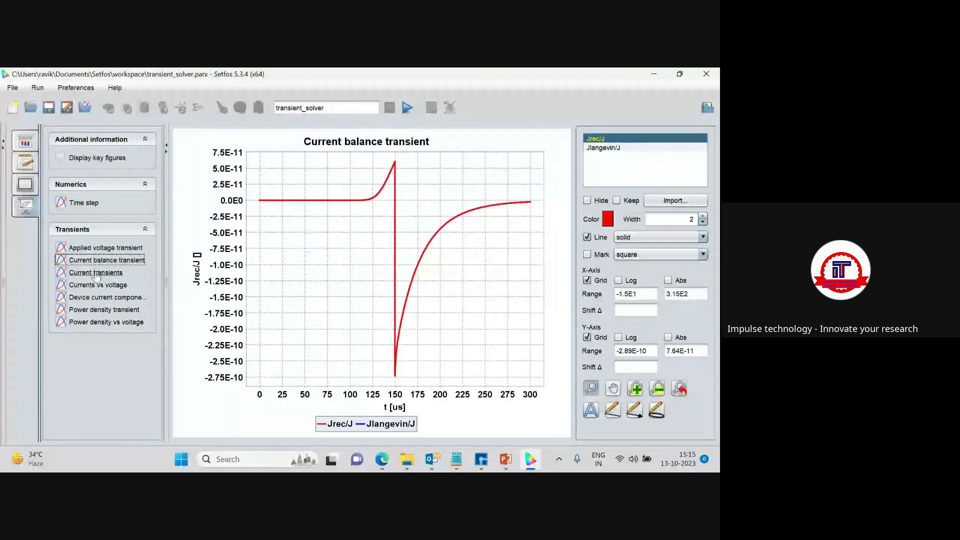
{"action": "left_click", "coordinate": [97, 273]}
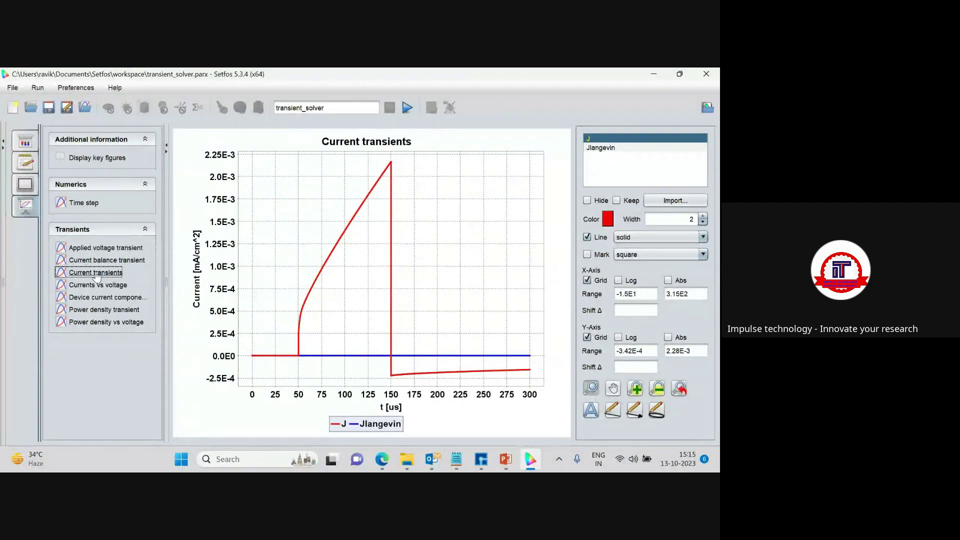
{"action": "left_click", "coordinate": [86, 285]}
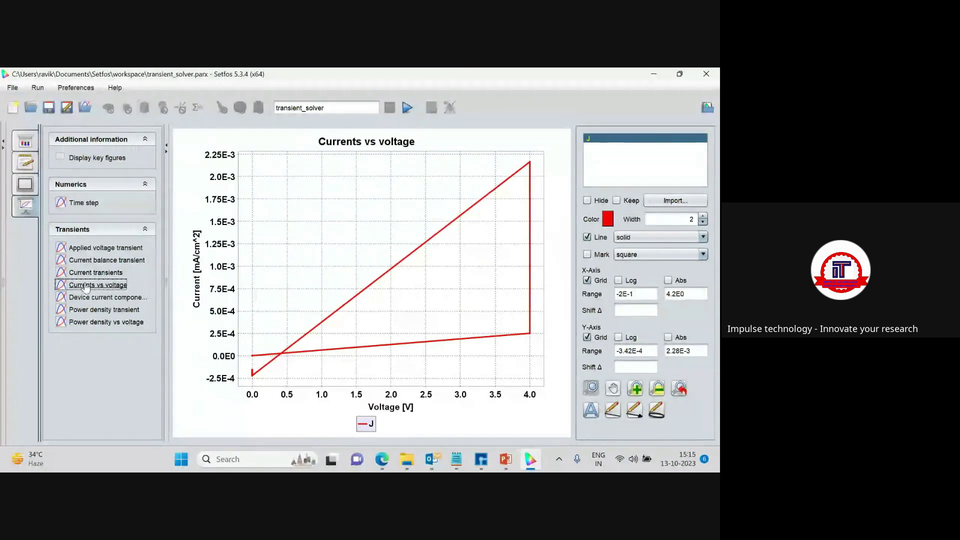
{"action": "left_click", "coordinate": [91, 298]}
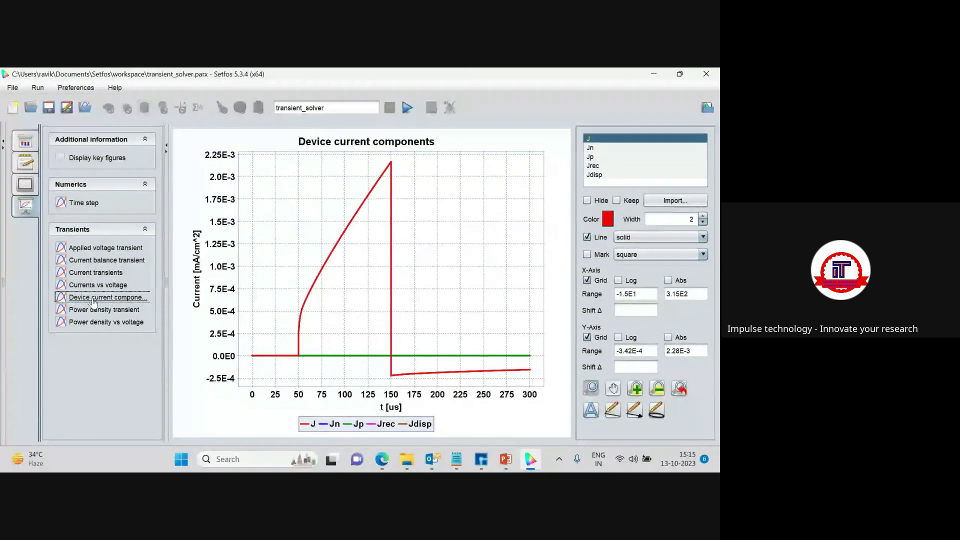
{"action": "left_click", "coordinate": [94, 310]}
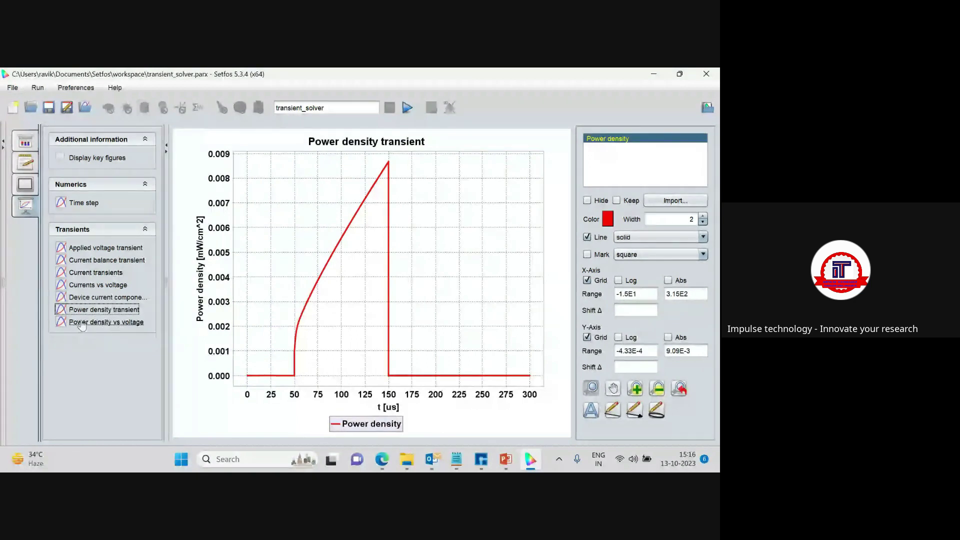
{"action": "left_click", "coordinate": [111, 324]}
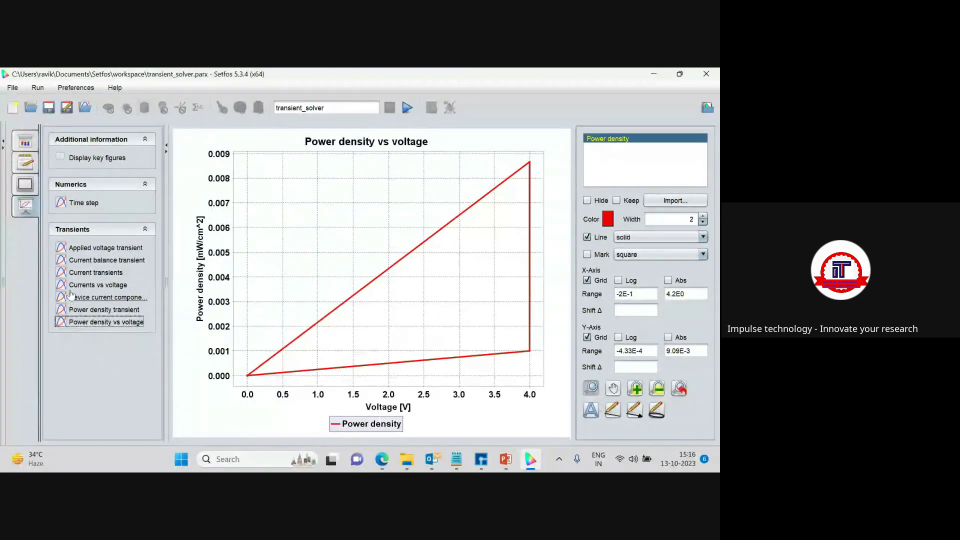
- Return to the device setup, enable the parameter sweep and browse the electrical, layer and electrode sweep parameters
{"action": "left_click", "coordinate": [28, 143]}
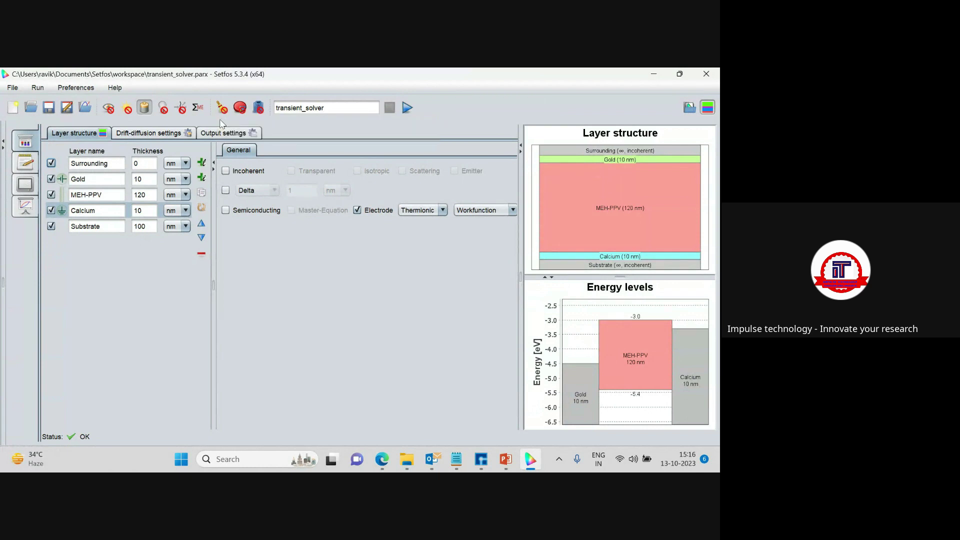
{"action": "left_click", "coordinate": [220, 110]}
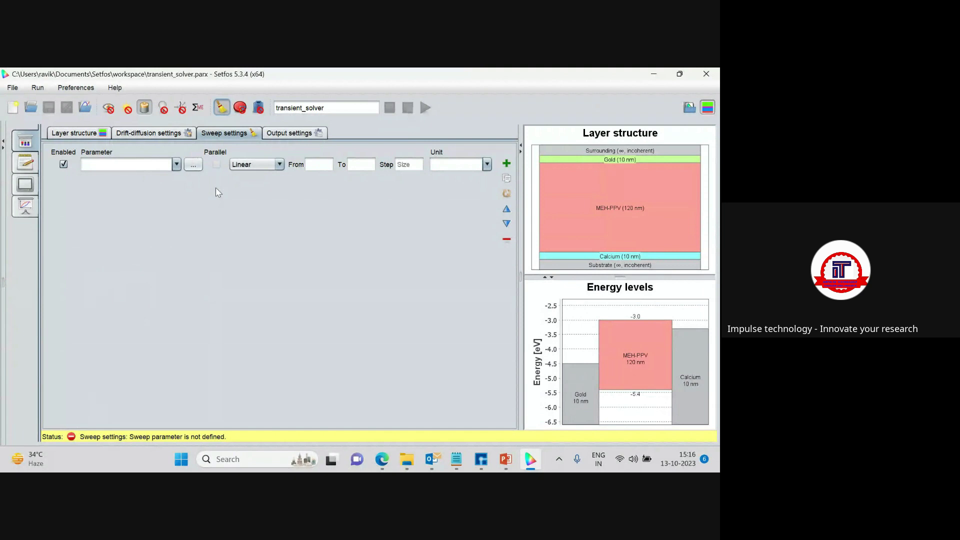
{"action": "left_click", "coordinate": [194, 165]}
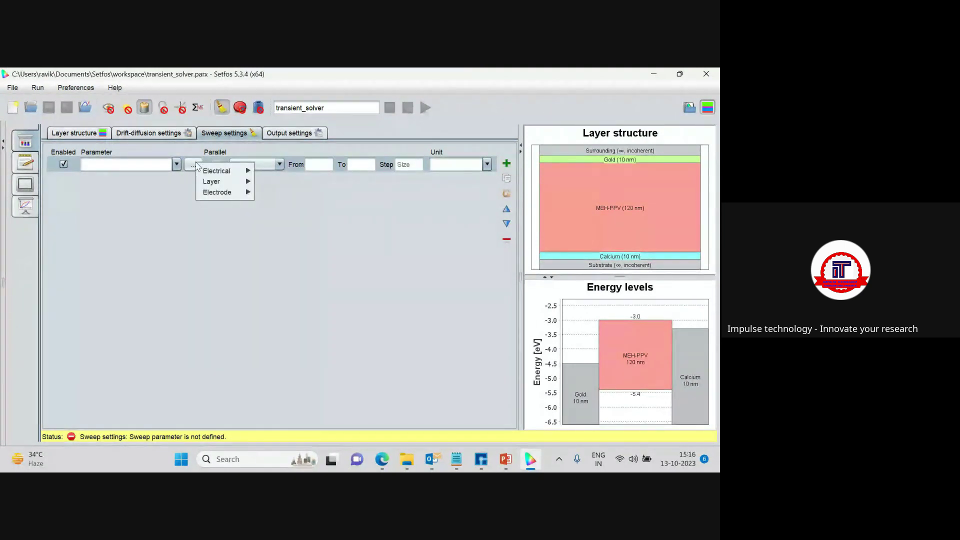
{"action": "mouse_move", "coordinate": [226, 172]}
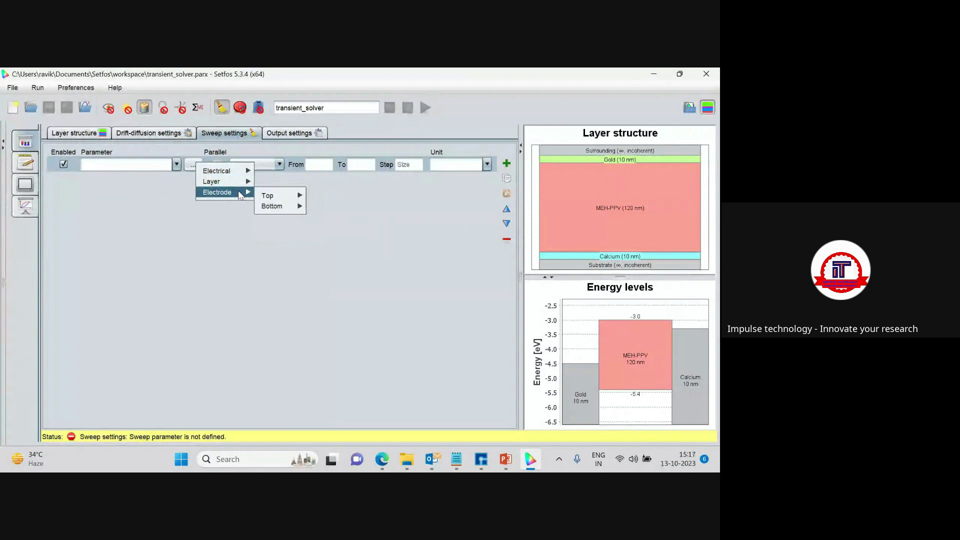
{"action": "left_click", "coordinate": [179, 200]}
{"action": "left_click", "coordinate": [194, 166]}
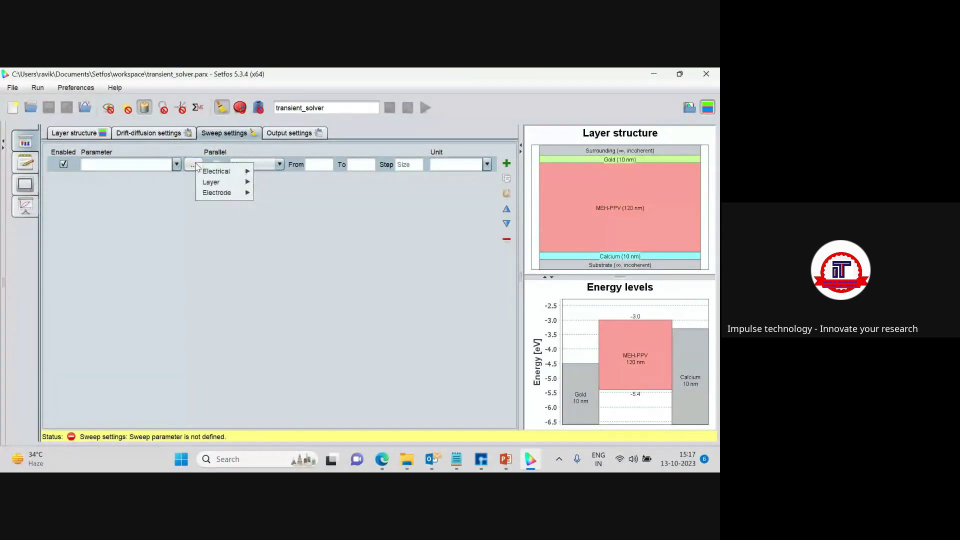
{"action": "mouse_move", "coordinate": [231, 175]}
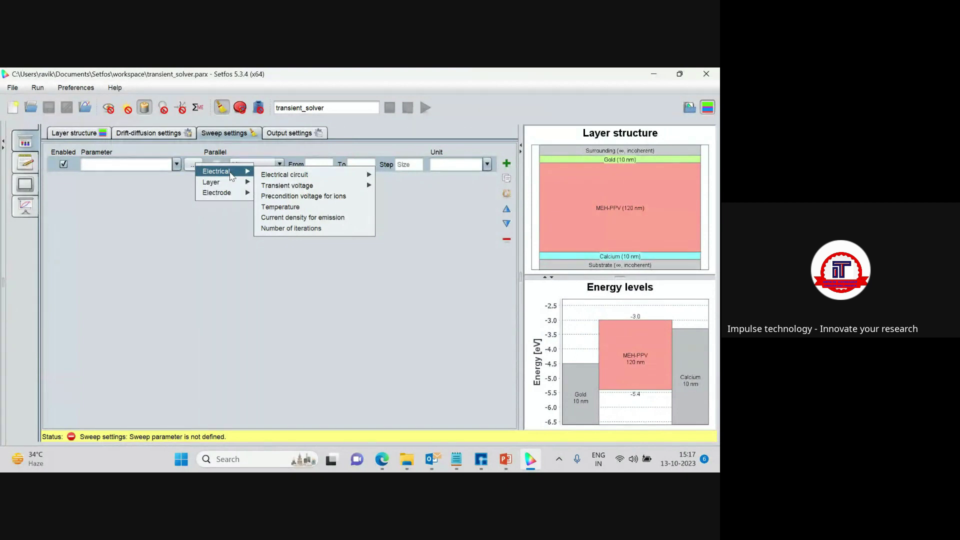
{"action": "left_click", "coordinate": [181, 214]}
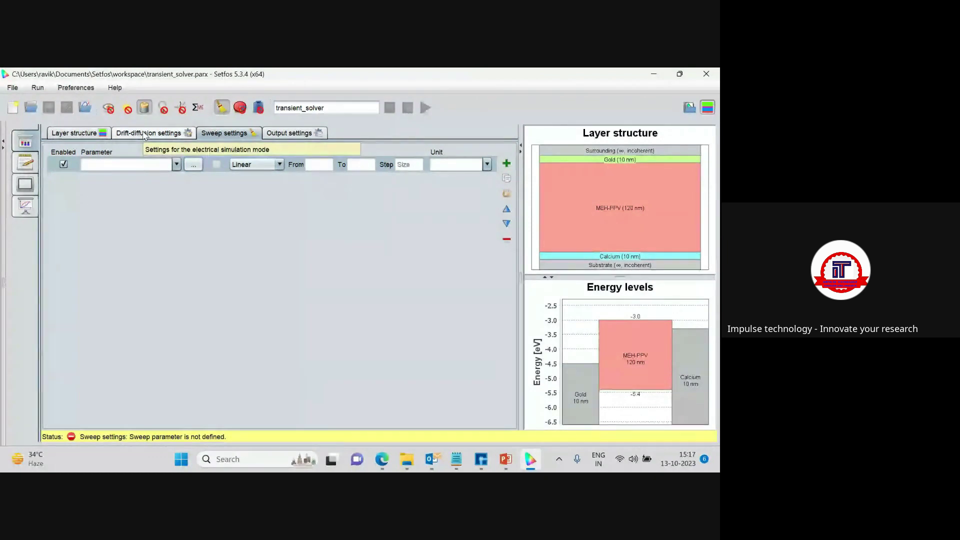
- Switch the drift-diffusion mode to Steady-state and check its general and steady-state solver settings
{"action": "left_click", "coordinate": [145, 134]}
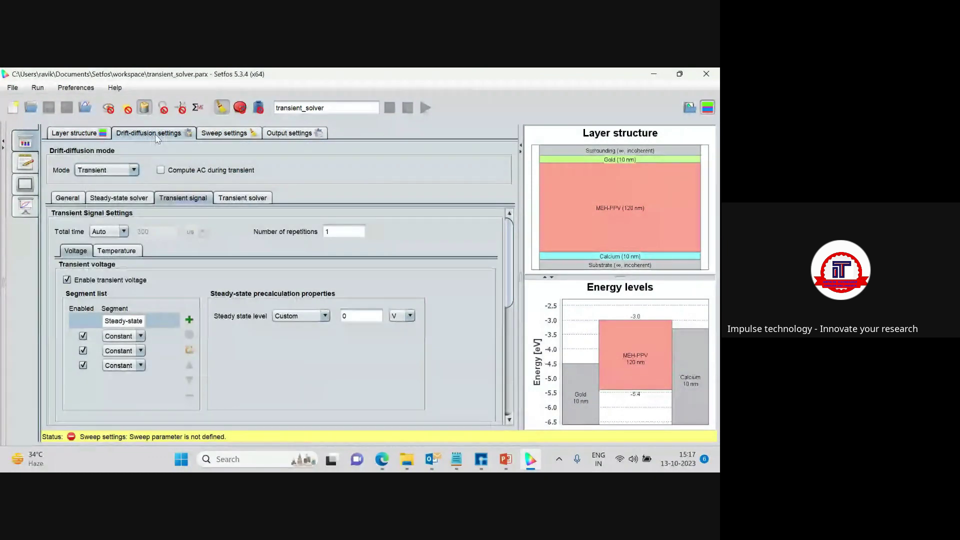
{"action": "left_click", "coordinate": [133, 170]}
{"action": "left_click", "coordinate": [113, 182]}
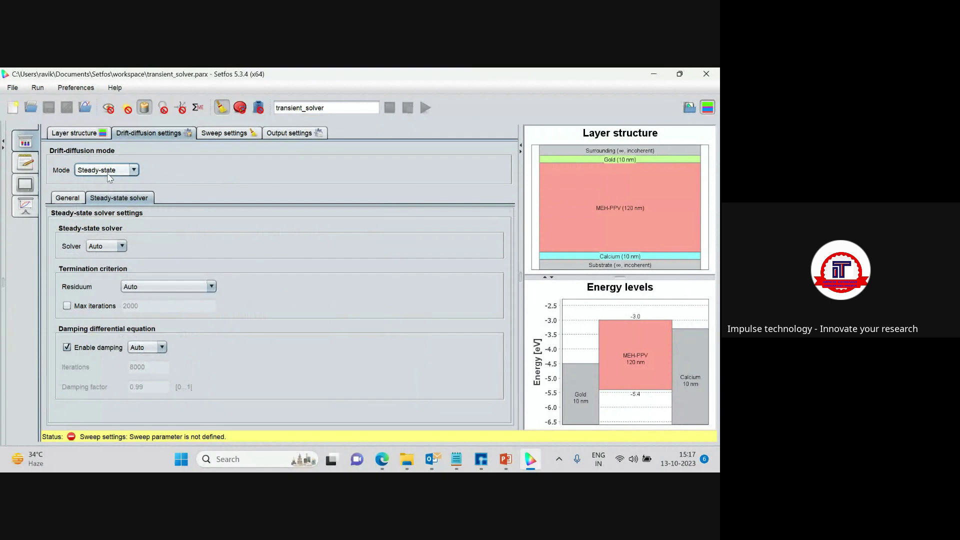
{"action": "left_click", "coordinate": [67, 199]}
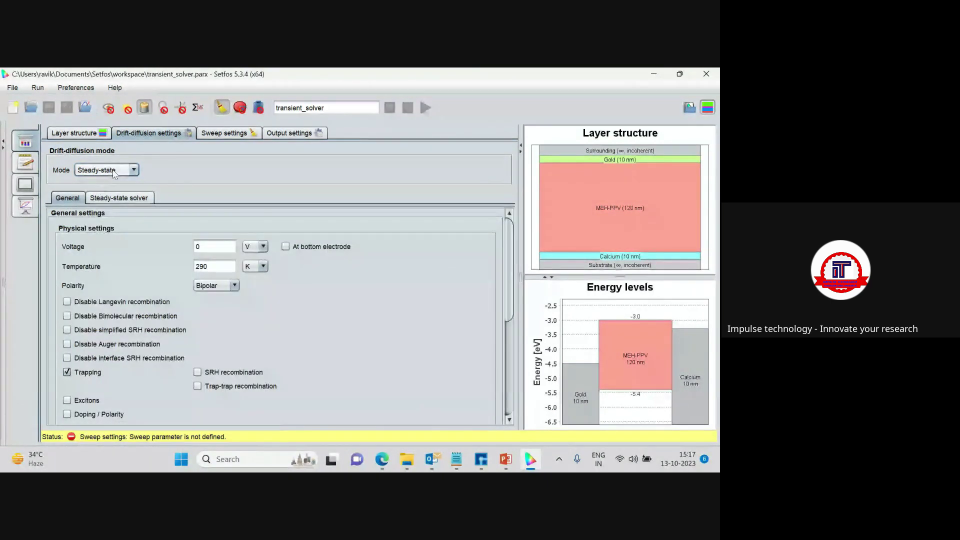
{"action": "left_click", "coordinate": [121, 199]}
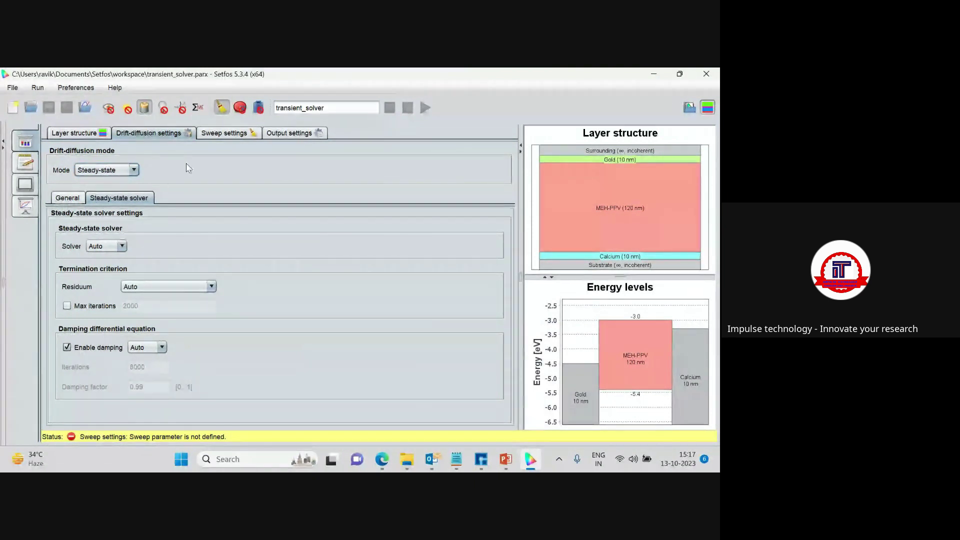
- Discard the undefined sweep parameters and enable a fresh sweep with the drift-diffusion mode set to Steady-state
{"action": "left_click", "coordinate": [221, 108]}
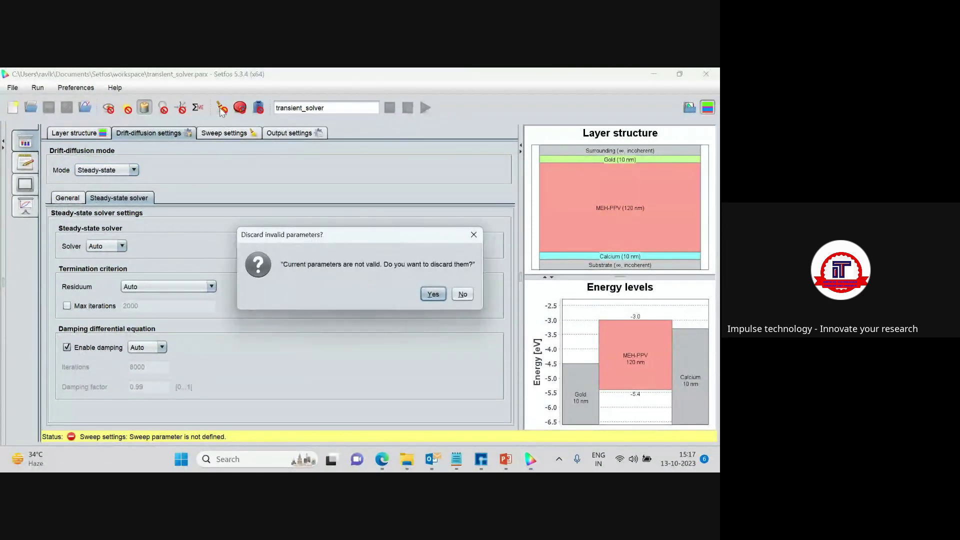
{"action": "left_click", "coordinate": [432, 294]}
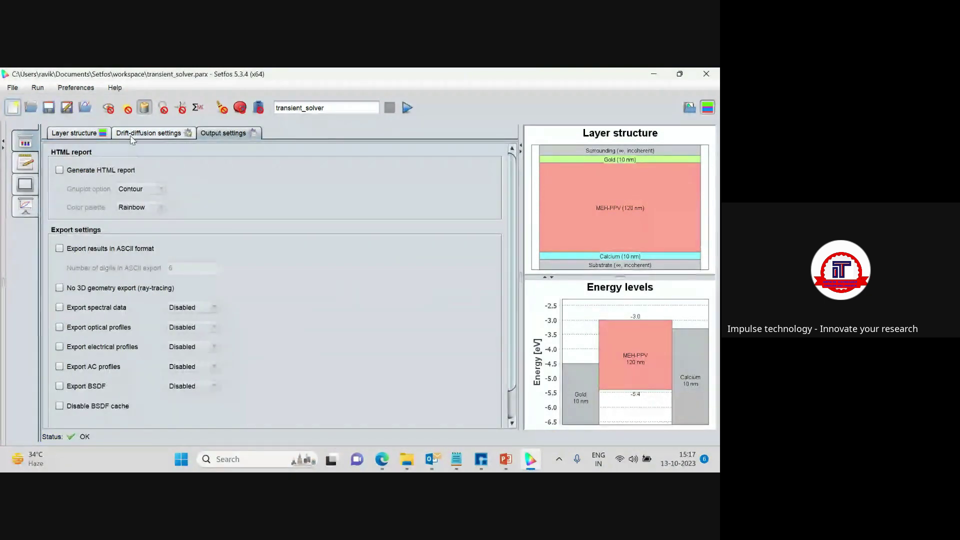
{"action": "left_click", "coordinate": [148, 132]}
{"action": "left_click", "coordinate": [134, 170]}
{"action": "left_click", "coordinate": [109, 184]}
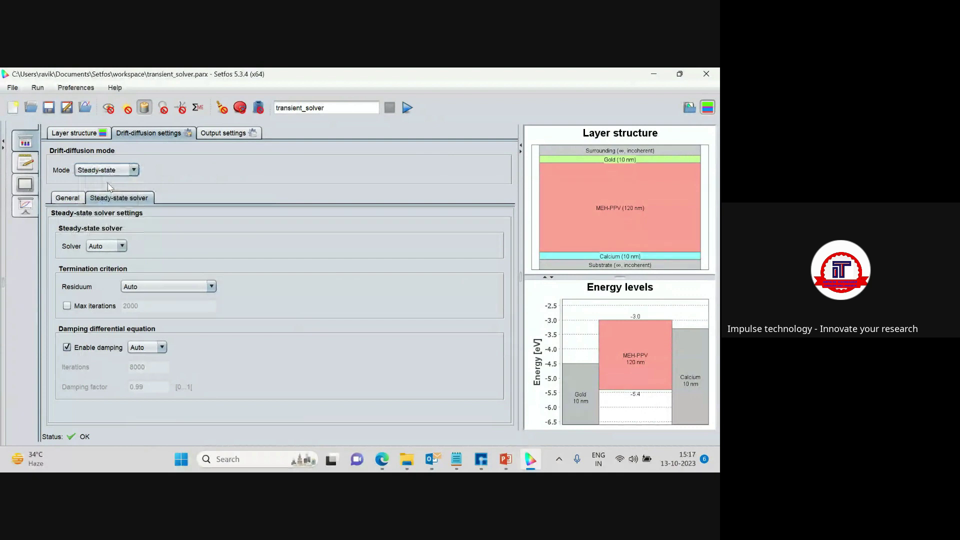
{"action": "left_click", "coordinate": [222, 107]}
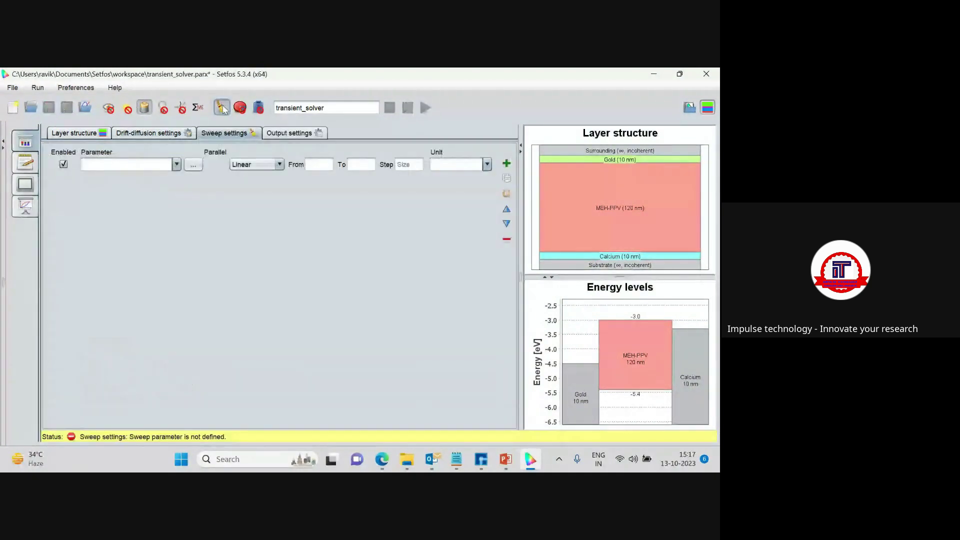
- Examine which electrical, layer and electrode parameters are available for the sweep
{"action": "left_click", "coordinate": [194, 166]}
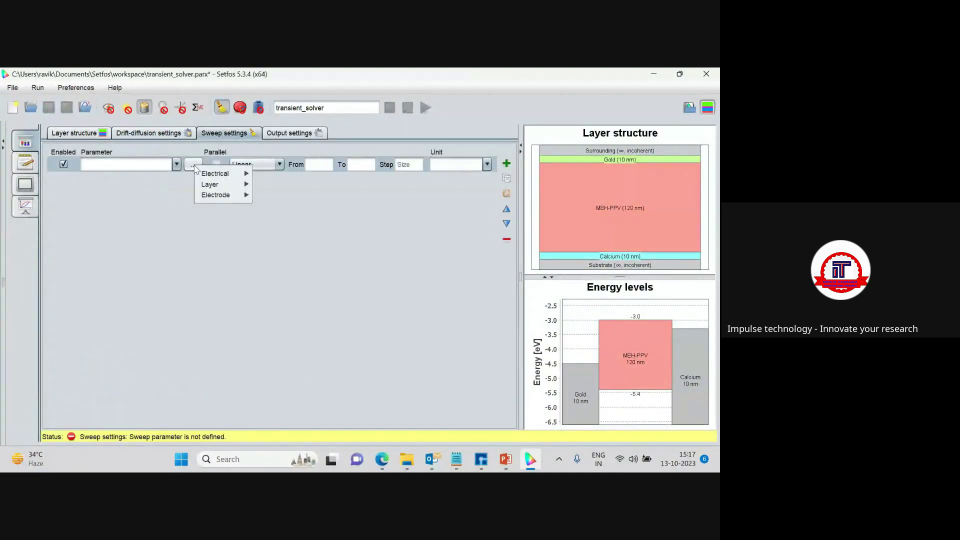
{"action": "mouse_move", "coordinate": [212, 175]}
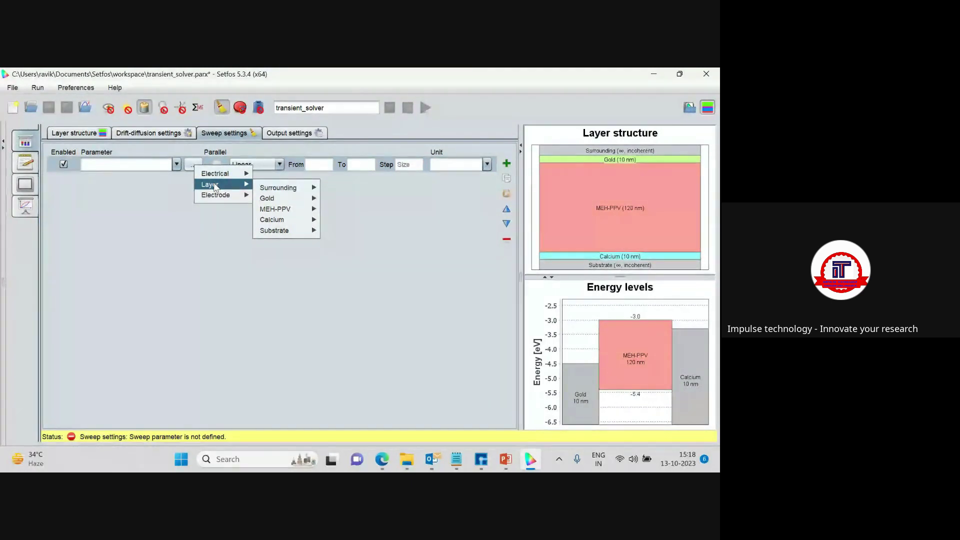
{"action": "mouse_move", "coordinate": [242, 172]}
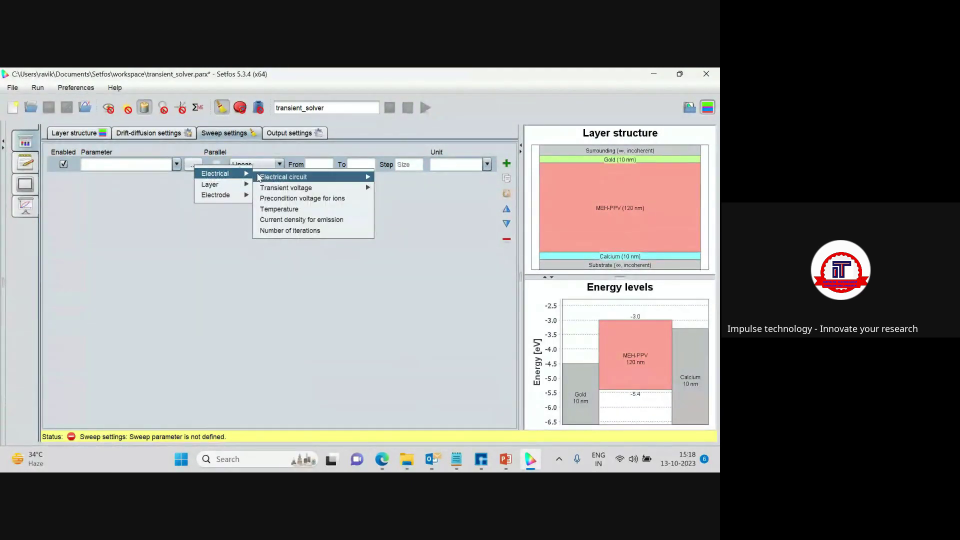
{"action": "mouse_move", "coordinate": [275, 180]}
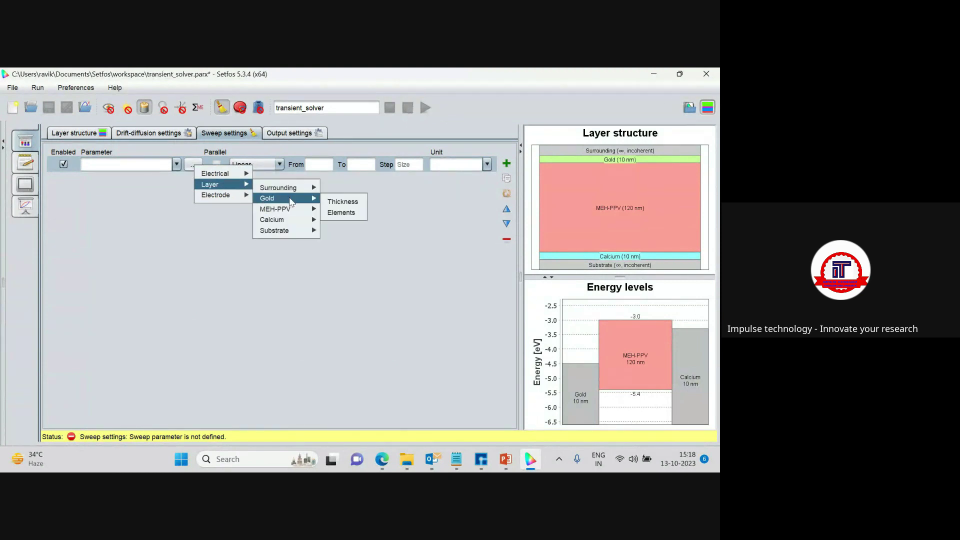
{"action": "mouse_move", "coordinate": [298, 212]}
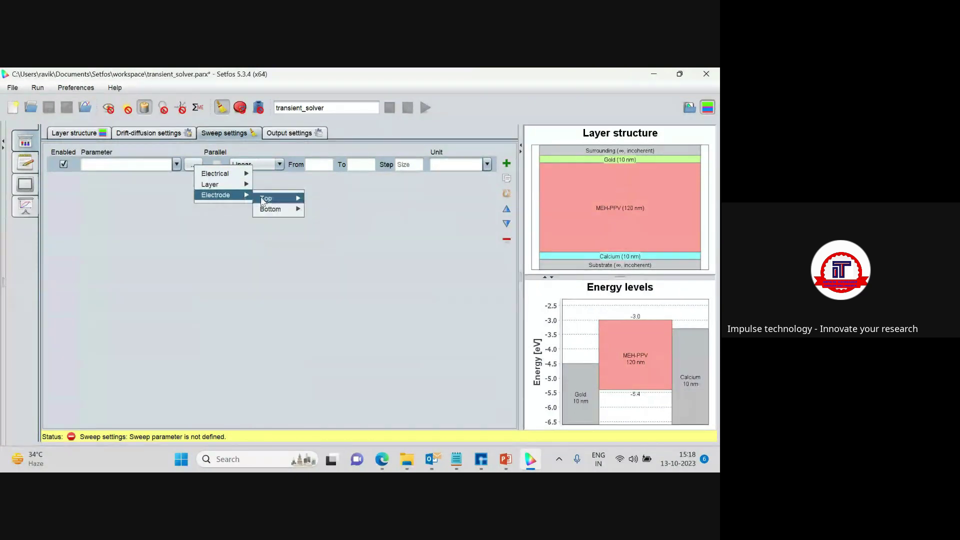
{"action": "left_click", "coordinate": [219, 224]}
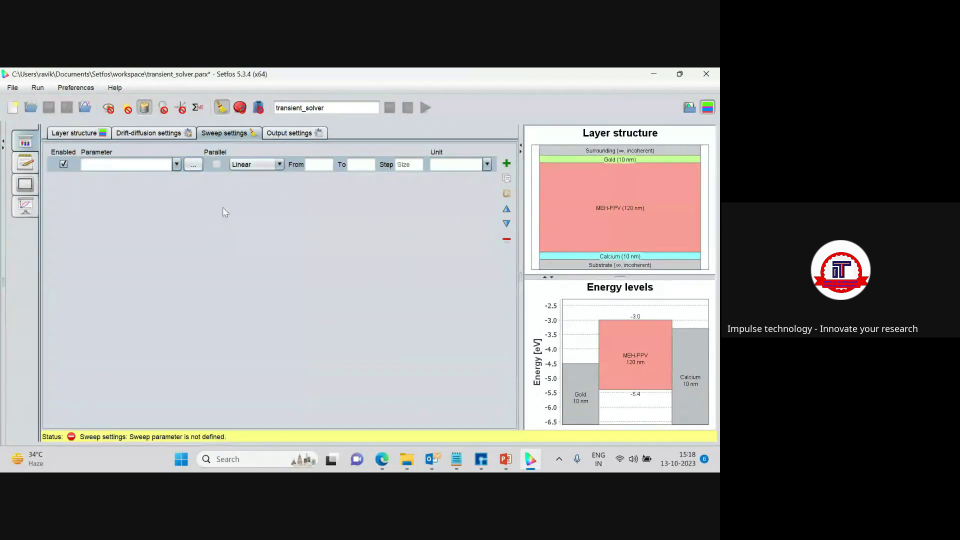
- Set the sweep parameter to Voltage
{"action": "left_click", "coordinate": [194, 165]}
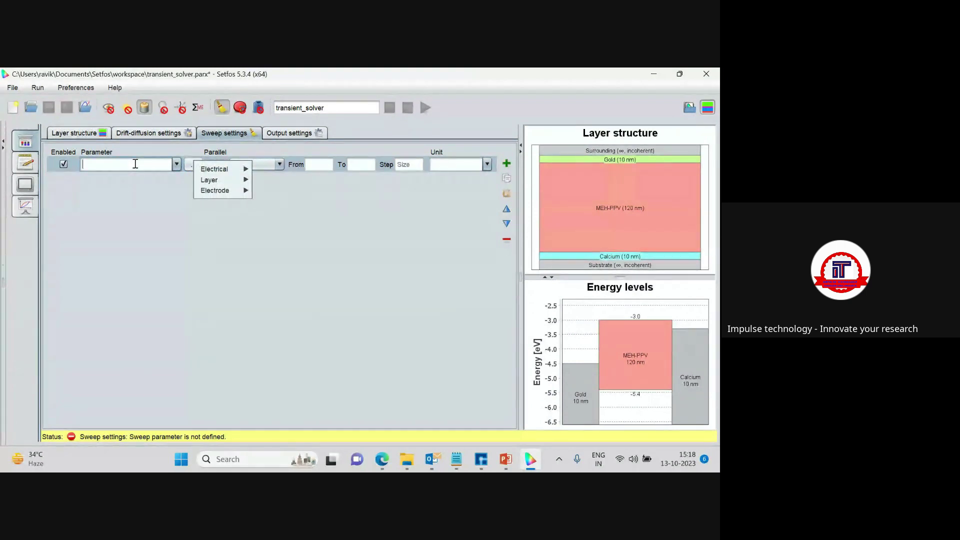
{"action": "type", "text": "vo"}
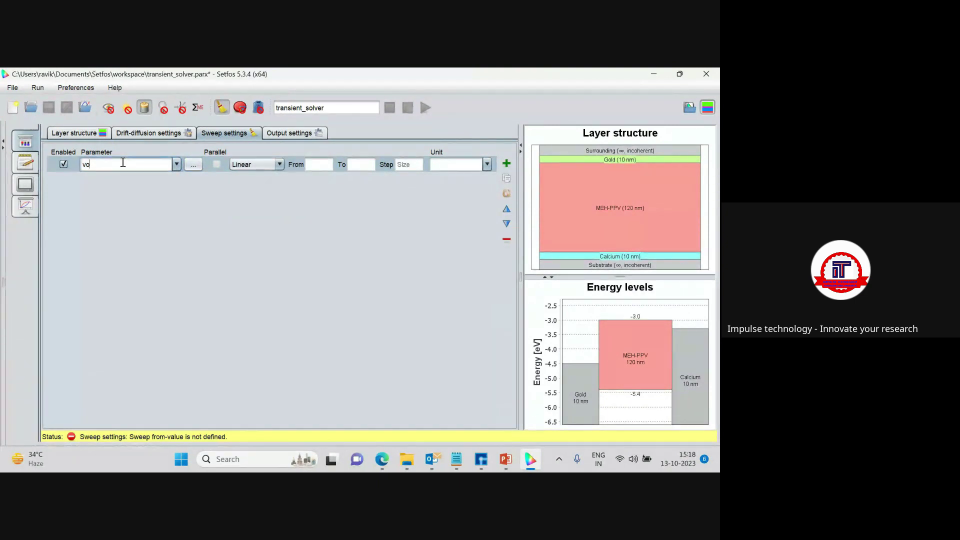
{"action": "type", "text": "l"}
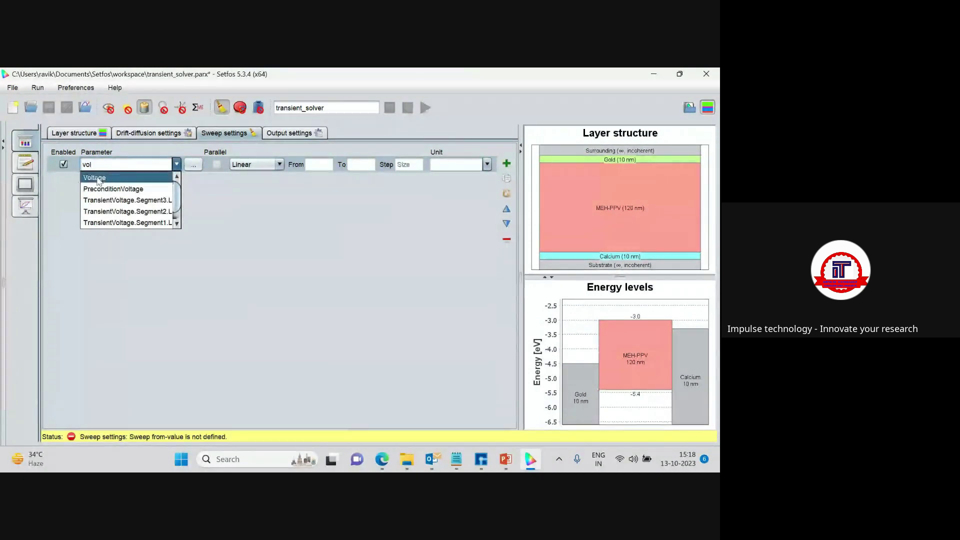
{"action": "left_click", "coordinate": [99, 179]}
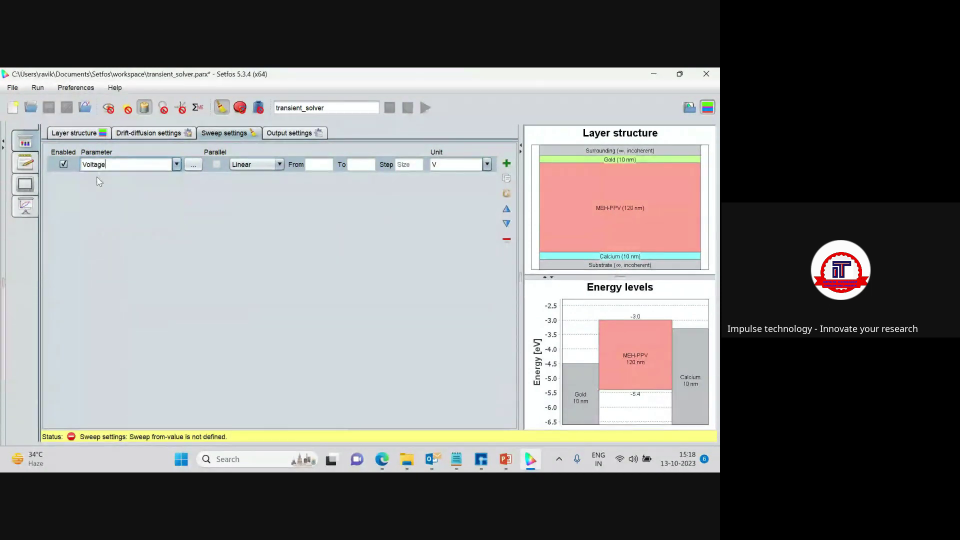
- Set the voltage sweep from 10 to 100 V with a step of 5, and run the simulation
{"action": "left_click", "coordinate": [320, 164]}
{"action": "type", "text": "10"}
{"action": "left_click", "coordinate": [356, 164]}
{"action": "type", "text": "100"}
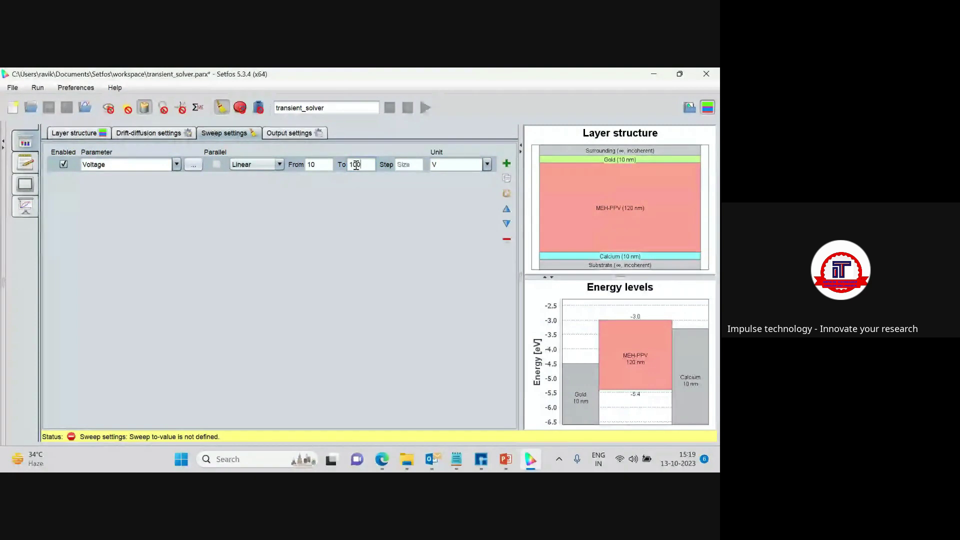
{"action": "left_click", "coordinate": [409, 164]}
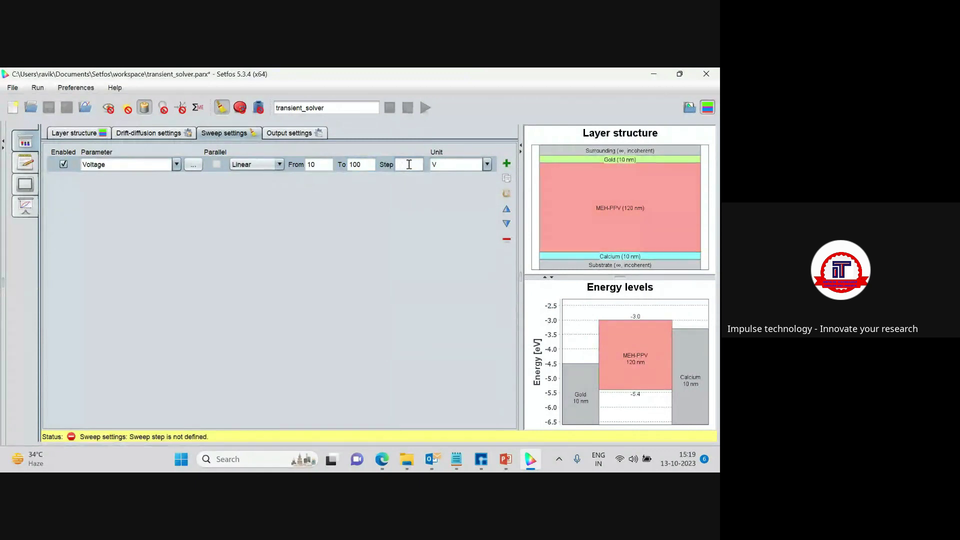
{"action": "type", "text": "5"}
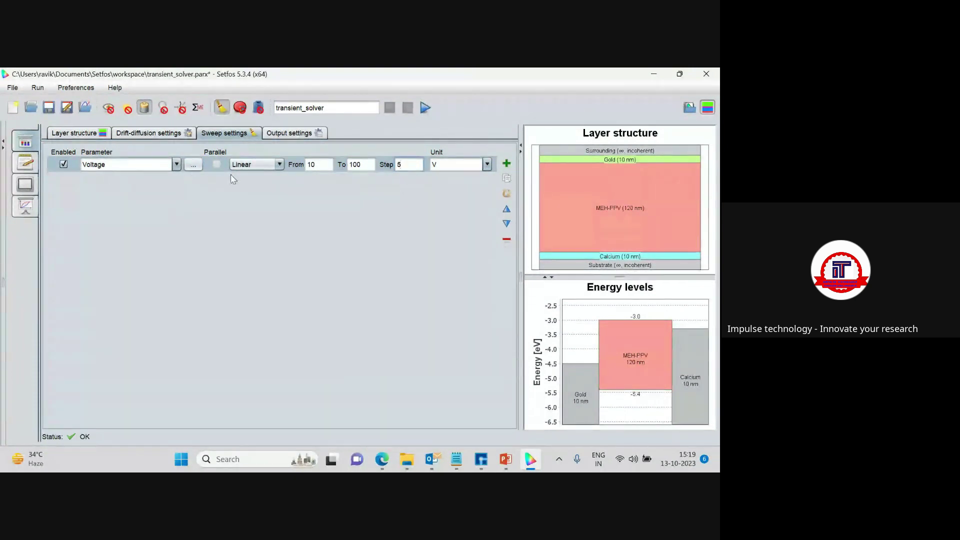
{"action": "left_click", "coordinate": [425, 107]}
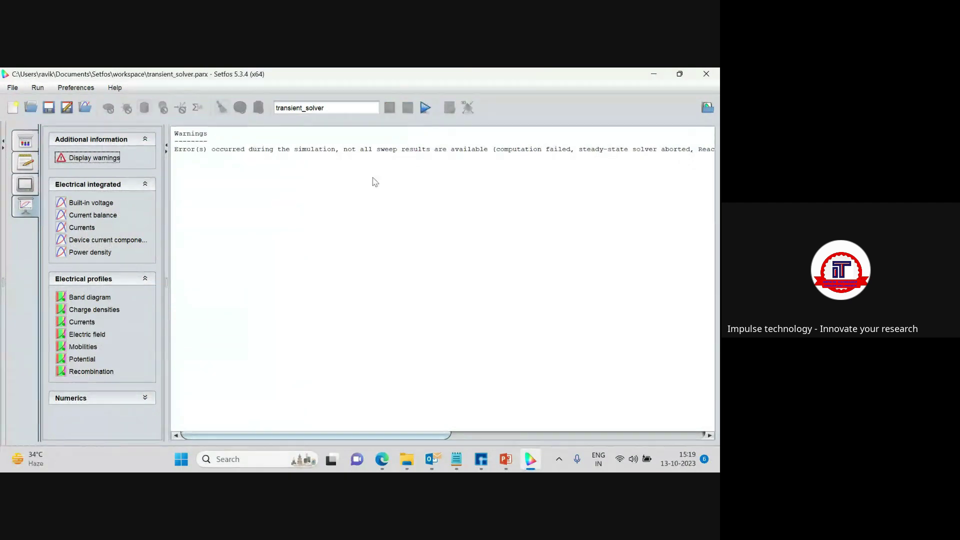
- View the integrated device current components, currents and power density plots against voltage
{"action": "left_click", "coordinate": [99, 242]}
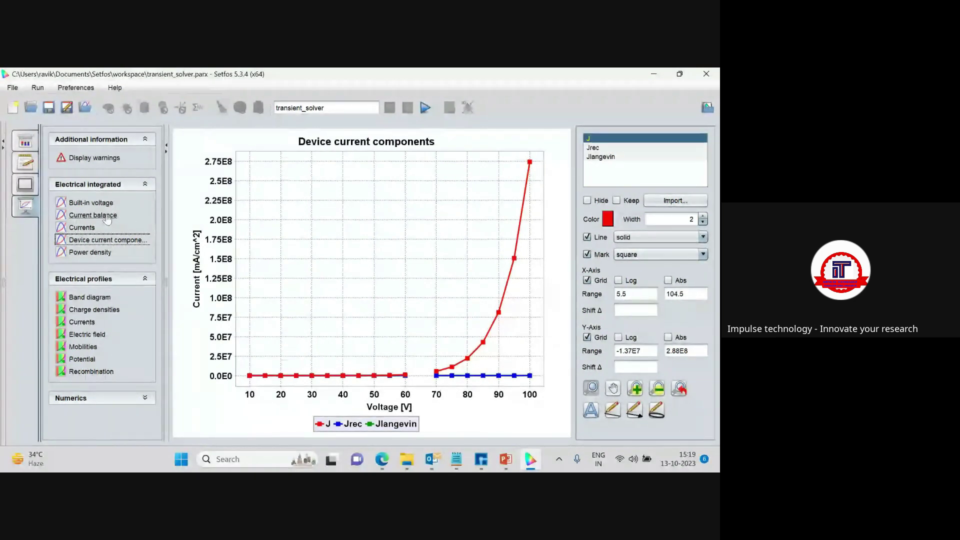
{"action": "left_click", "coordinate": [81, 228]}
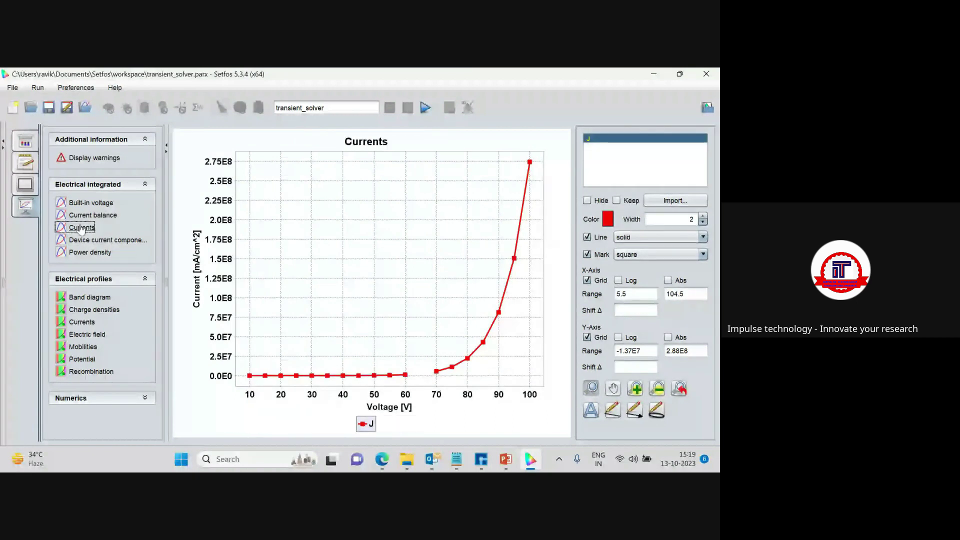
{"action": "left_click", "coordinate": [86, 254]}
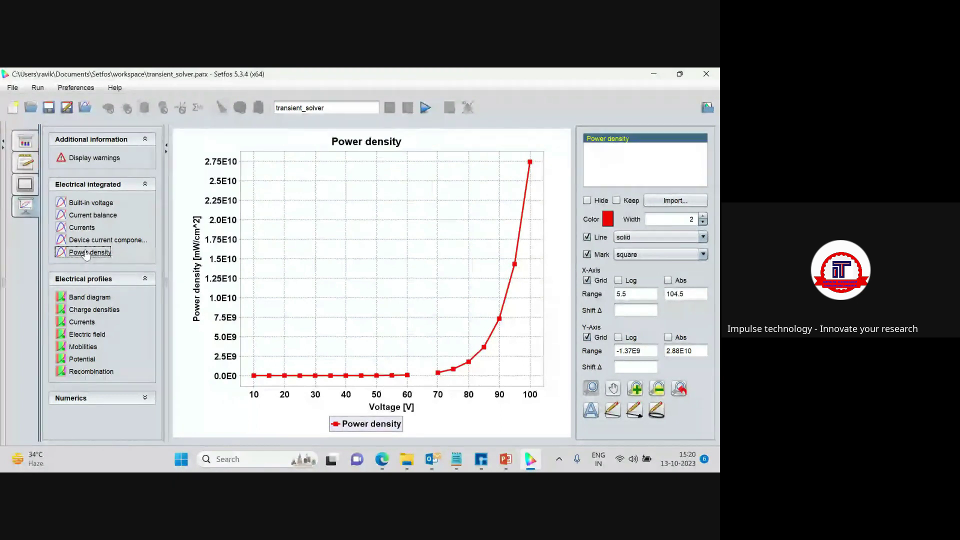
- Examine the band diagram across the MEH-PPV layer, animate it over the voltage sweep and return it to 10 V
{"action": "left_click", "coordinate": [91, 298]}
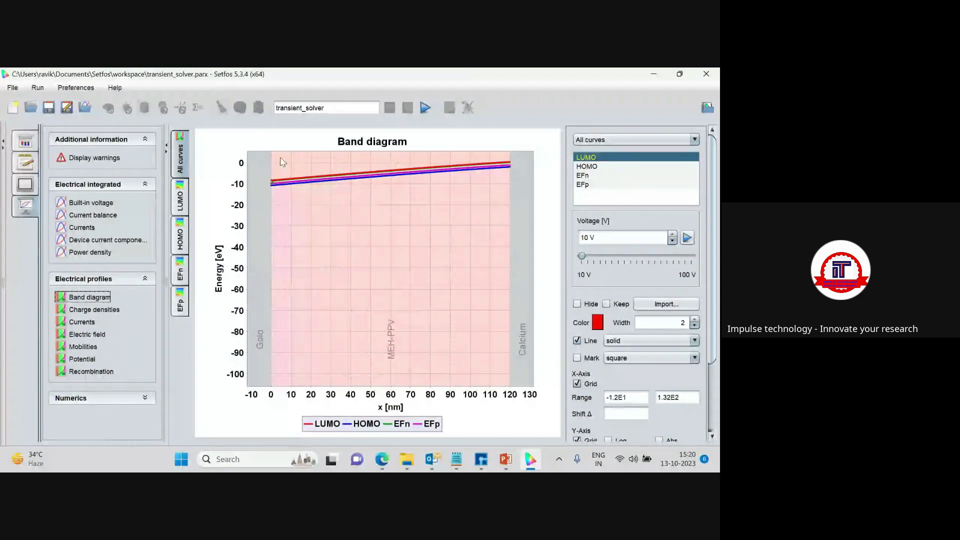
{"action": "left_click_drag", "start_coordinate": [272, 159], "coordinate": [511, 197]}
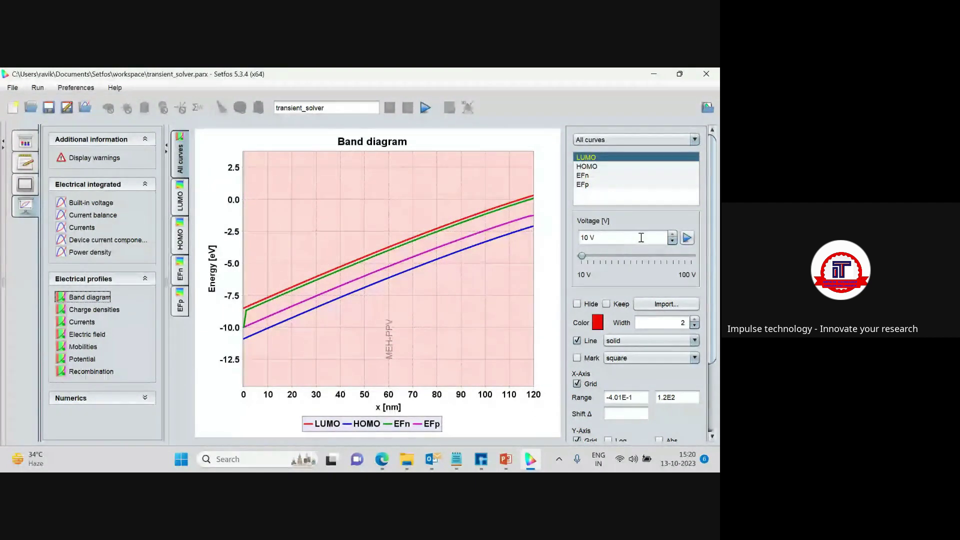
{"action": "left_click", "coordinate": [687, 238]}
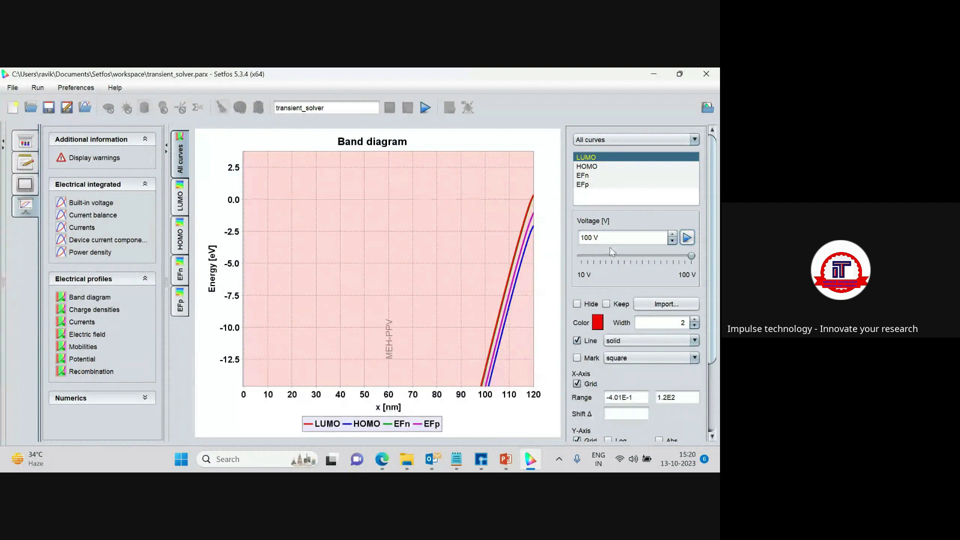
{"action": "left_click_drag", "start_coordinate": [691, 255], "coordinate": [580, 257]}
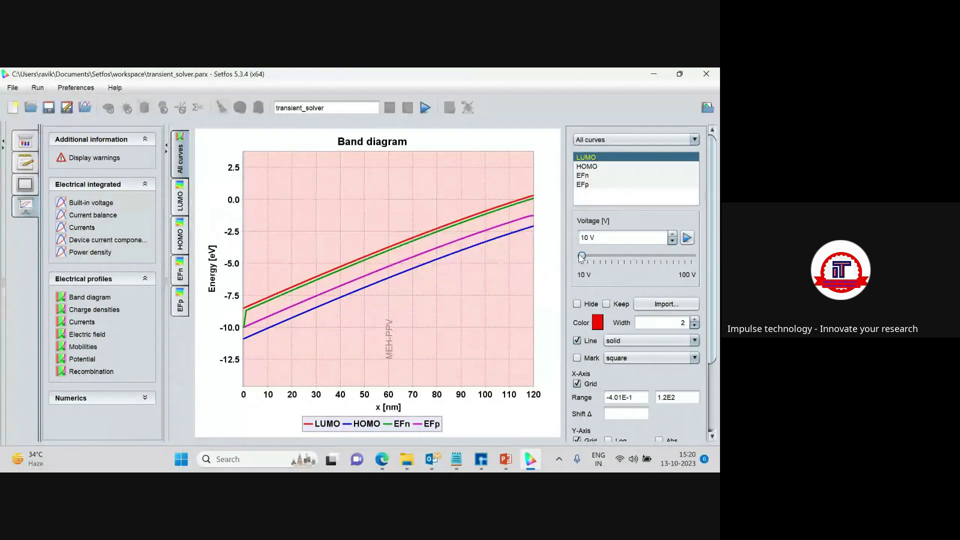
- View the charge densities, currents and electric field profiles, inspecting the current curves near zero more closely
{"action": "left_click", "coordinate": [84, 310]}
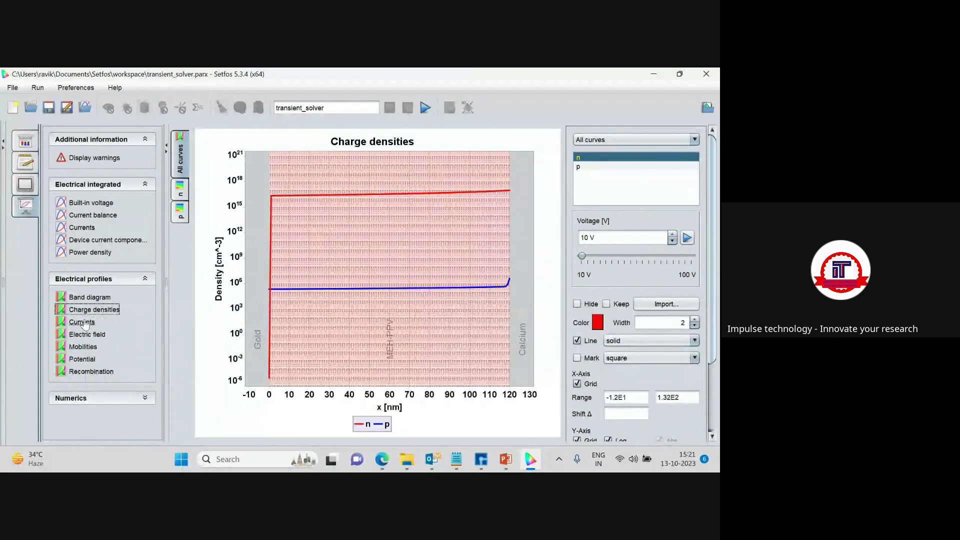
{"action": "left_click", "coordinate": [82, 323]}
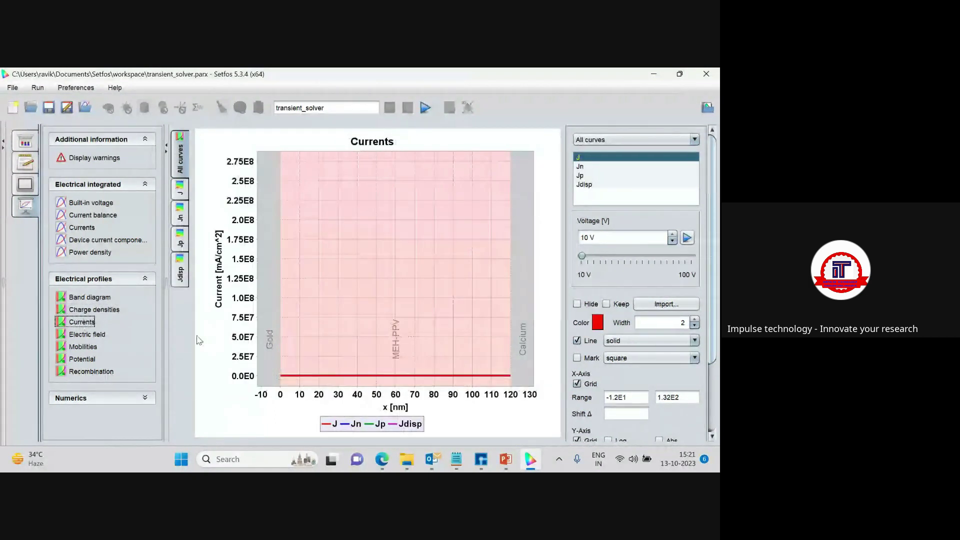
{"action": "left_click_drag", "start_coordinate": [278, 361], "coordinate": [510, 388]}
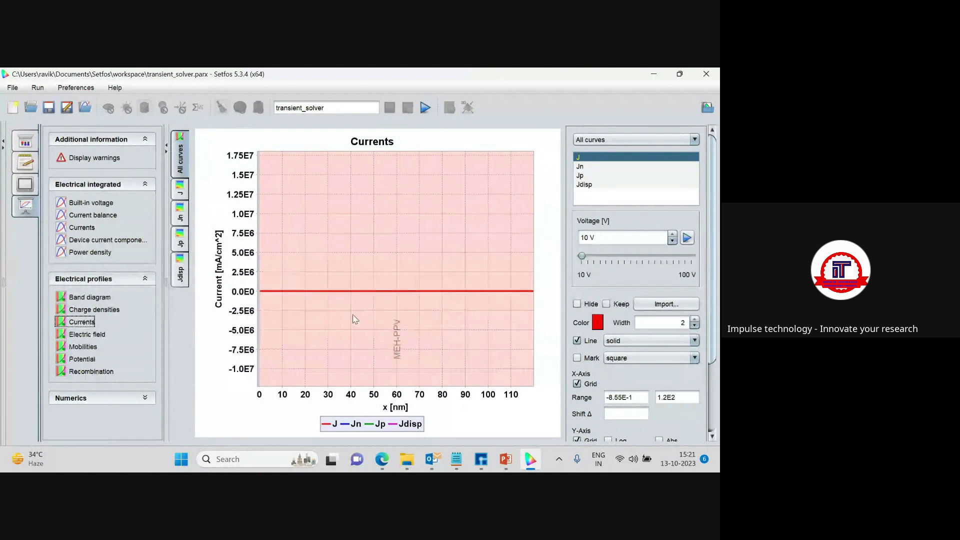
{"action": "left_click", "coordinate": [81, 335]}
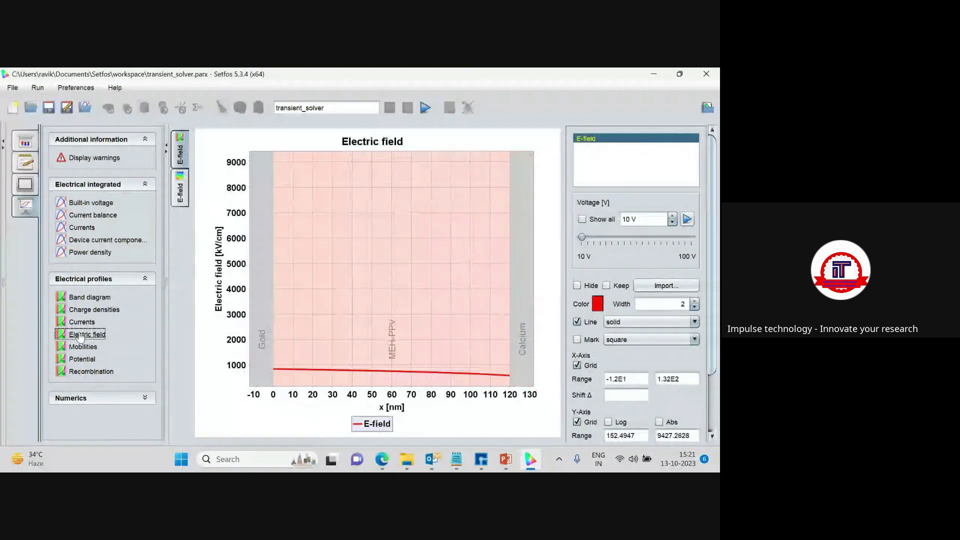
- Compare the MobP and MobN mobility maps over voltage and position, and return to the plot of all mobility curves
{"action": "left_click", "coordinate": [83, 347]}
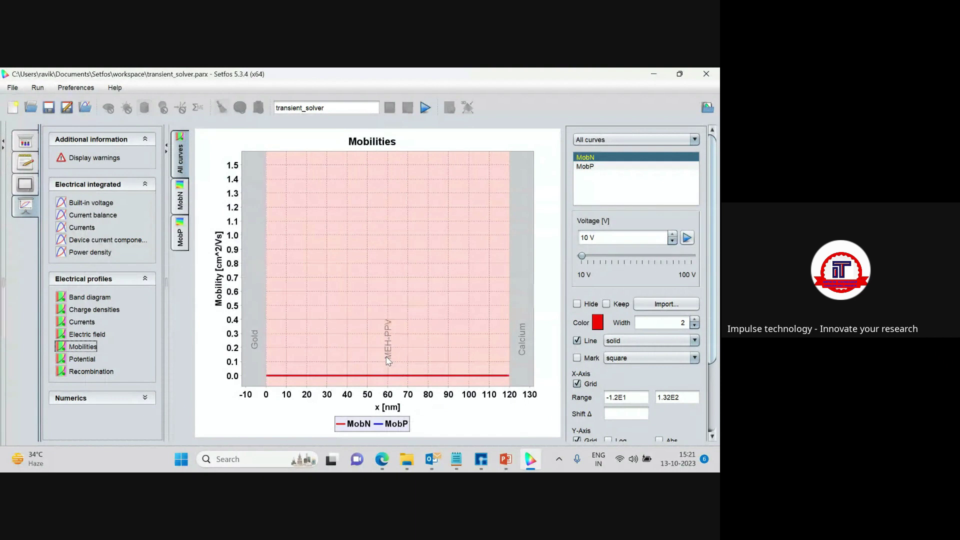
{"action": "left_click", "coordinate": [181, 234]}
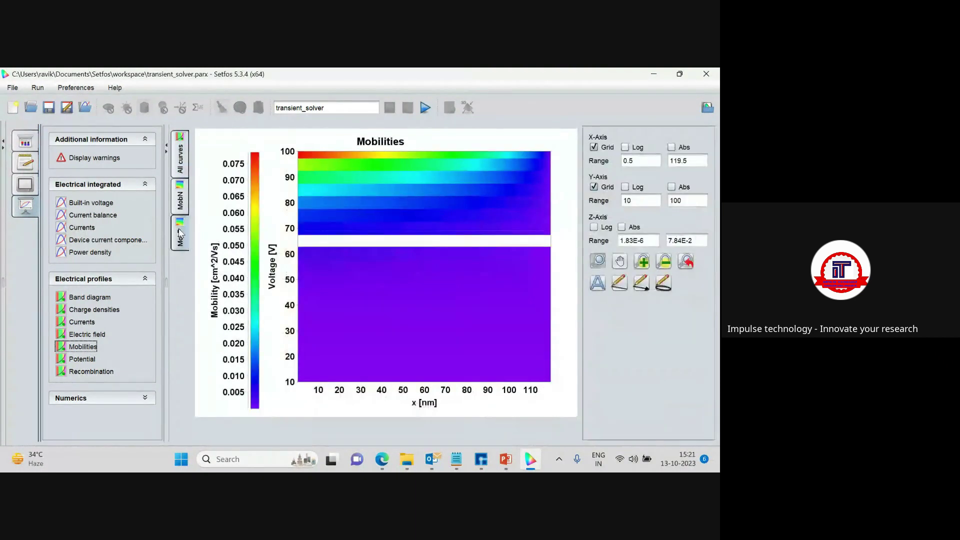
{"action": "left_click", "coordinate": [181, 197]}
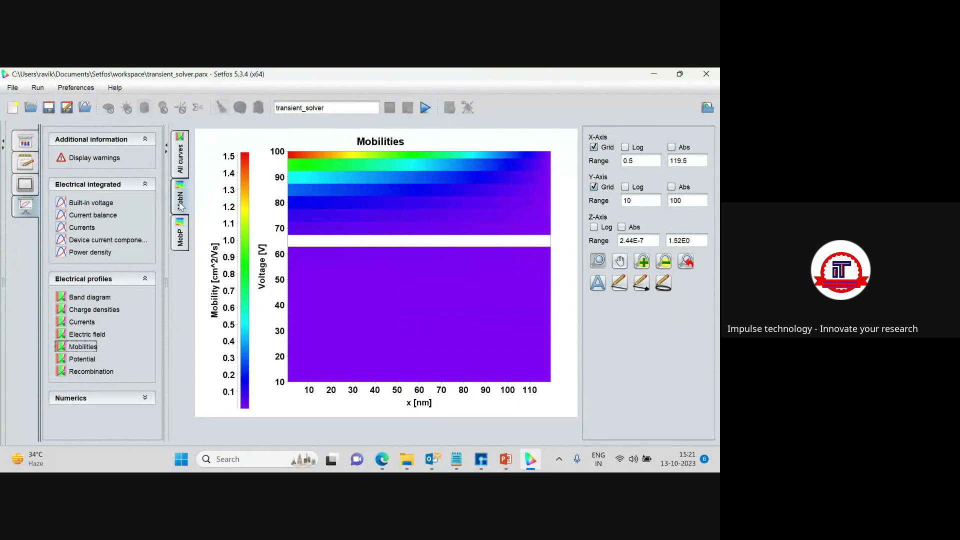
{"action": "left_click", "coordinate": [181, 227]}
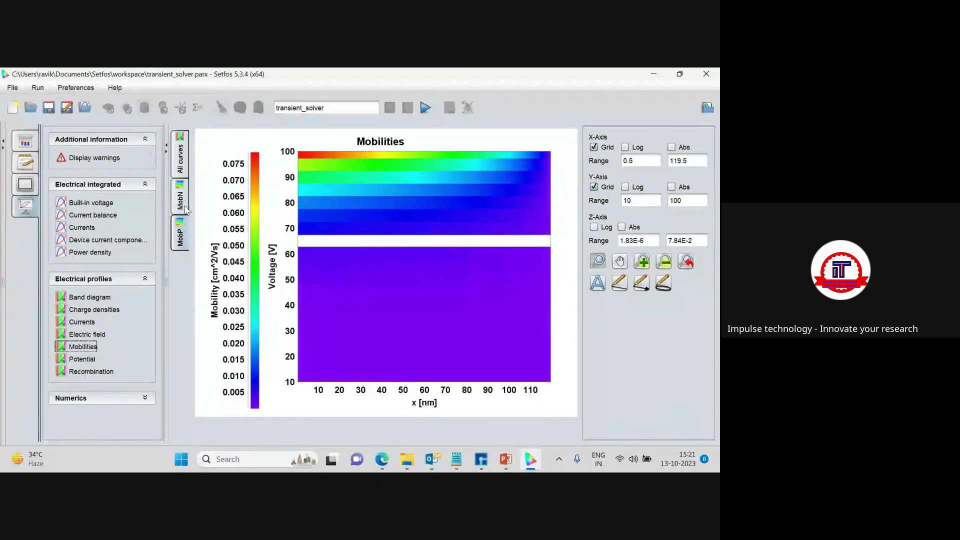
{"action": "left_click", "coordinate": [182, 162]}
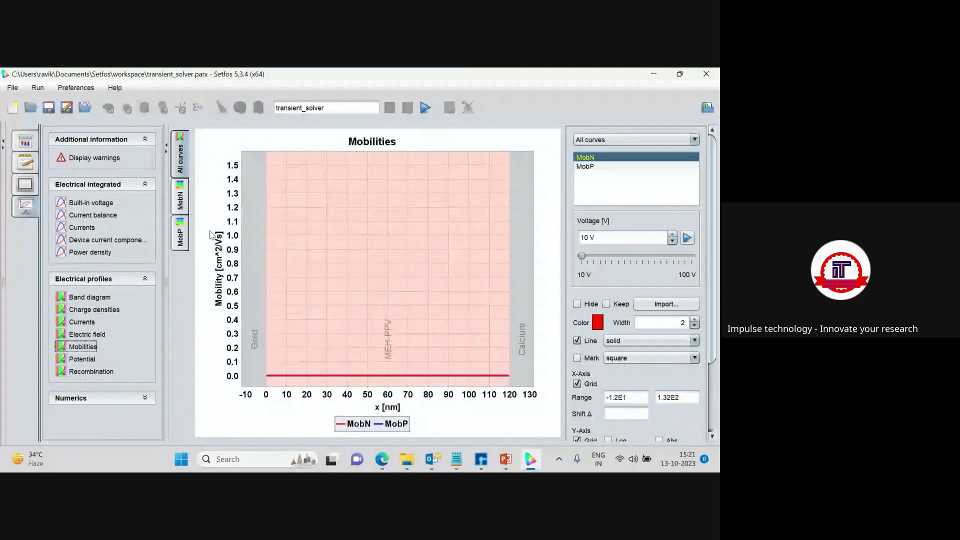
- Hide the MobN and MobP curves in the mobilities plot
{"action": "left_click", "coordinate": [583, 159]}
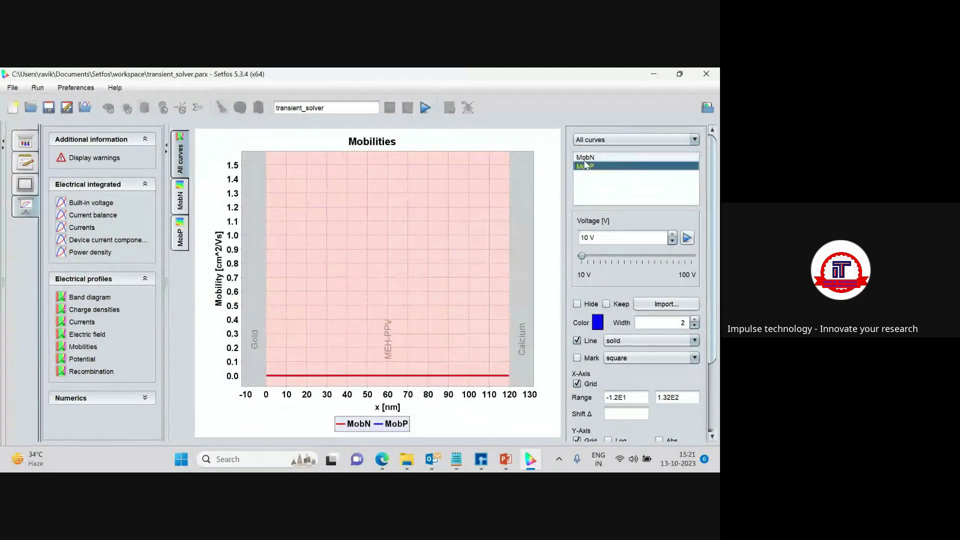
{"action": "left_click", "coordinate": [576, 304]}
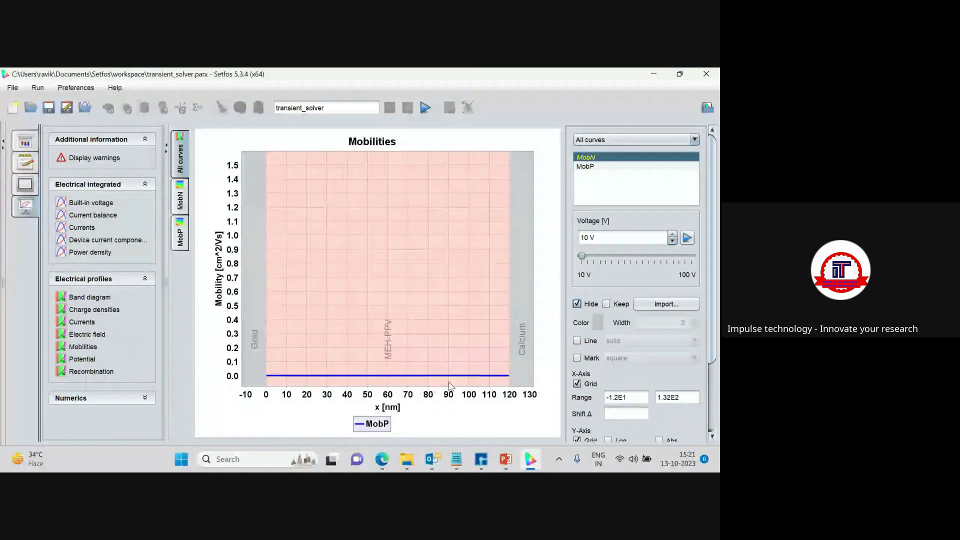
{"action": "left_click", "coordinate": [585, 166]}
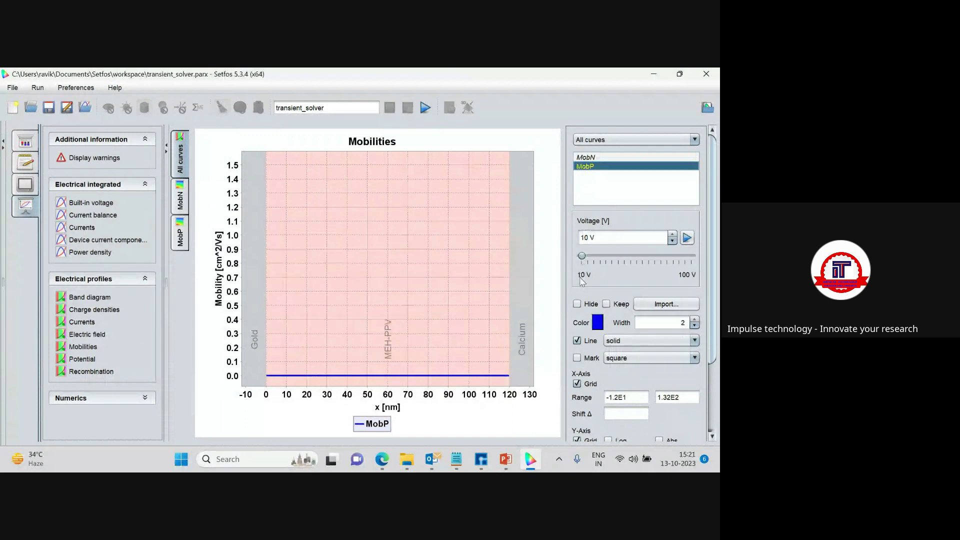
{"action": "left_click", "coordinate": [577, 304]}
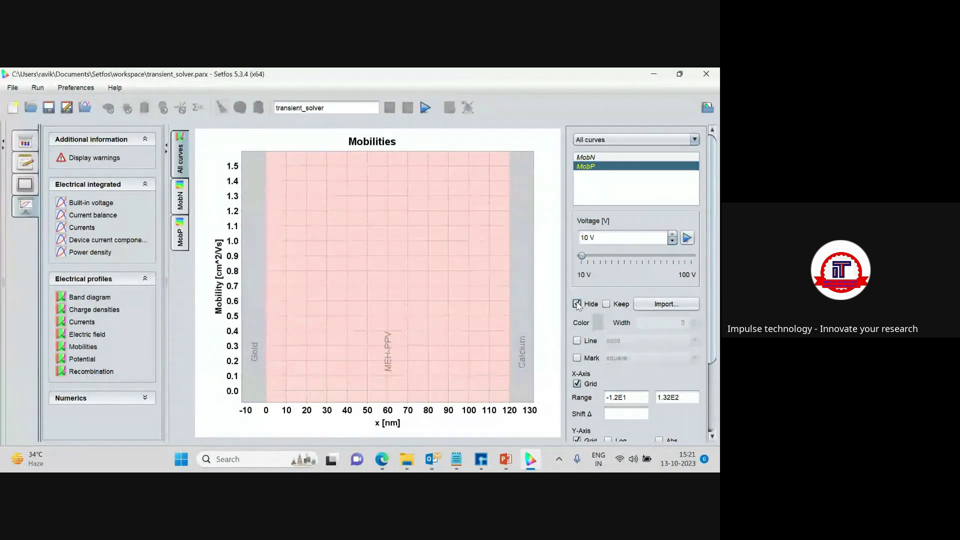
- Show the MobN and MobP mobility curves again, and hide MobN so that only MobP is plotted
{"action": "left_click", "coordinate": [585, 157]}
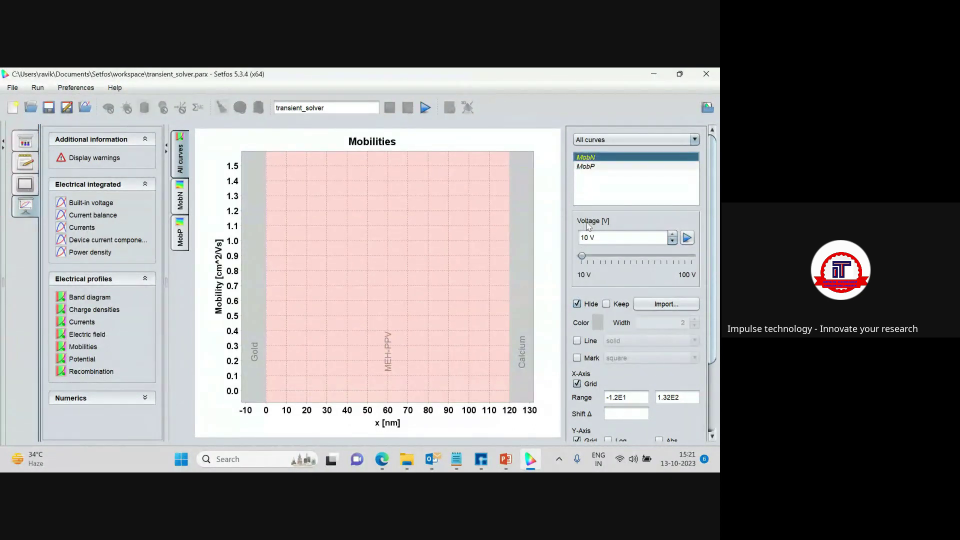
{"action": "left_click", "coordinate": [577, 303]}
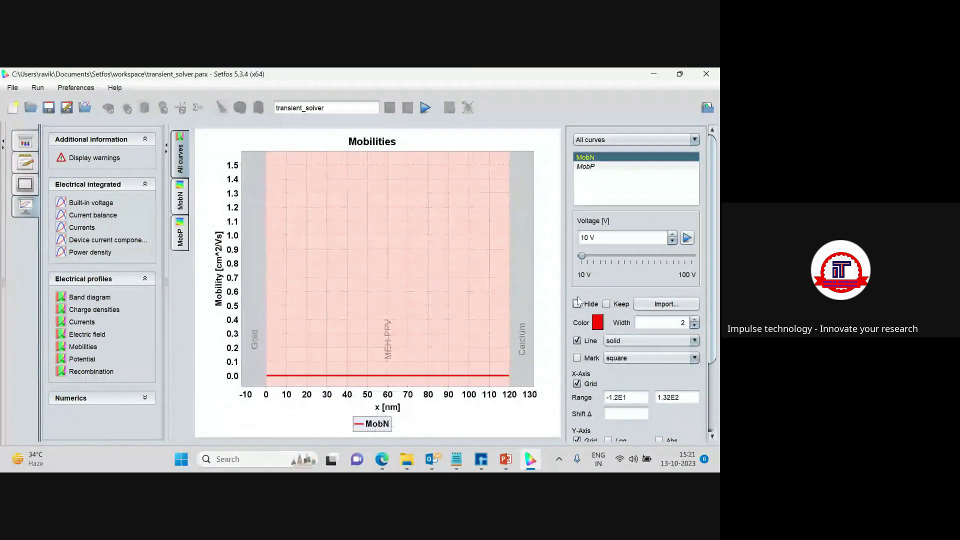
{"action": "left_click", "coordinate": [584, 167]}
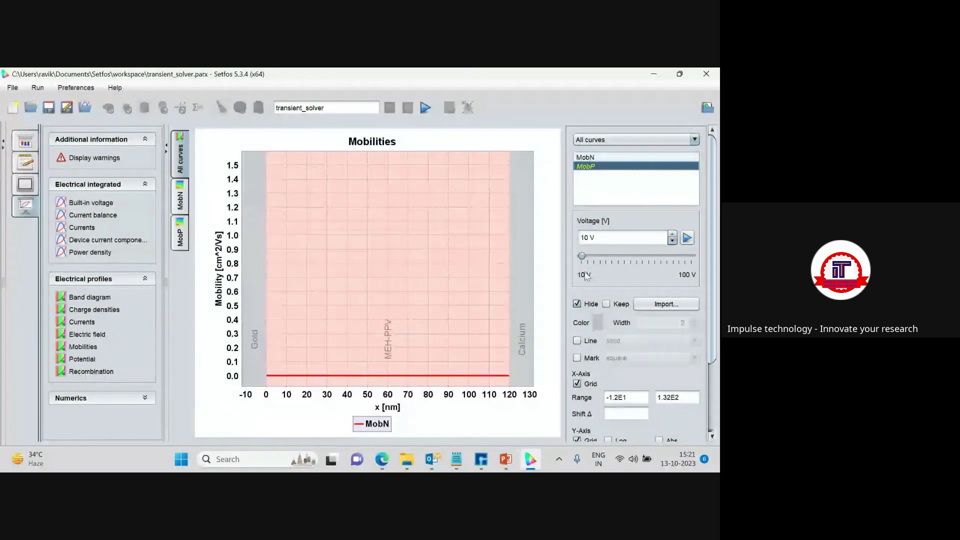
{"action": "left_click", "coordinate": [577, 303]}
{"action": "left_click", "coordinate": [584, 158]}
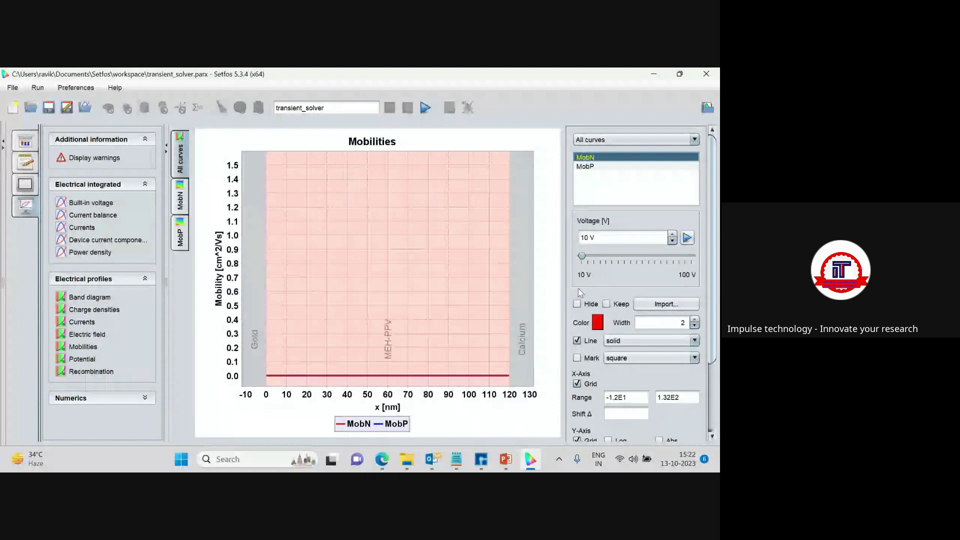
{"action": "left_click", "coordinate": [578, 303]}
{"action": "left_click", "coordinate": [585, 166]}
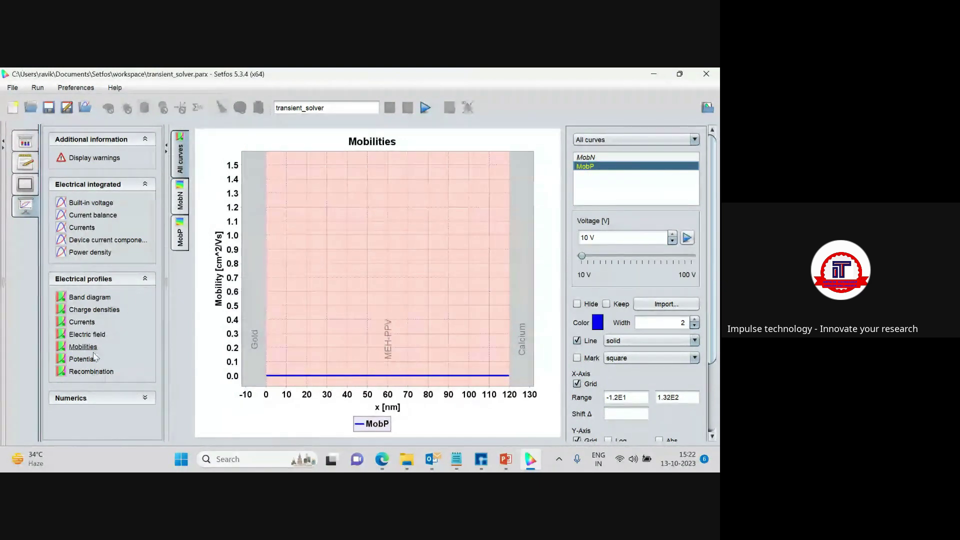
- Examine the potential profile across the MEH-PPV layer, animate it over the voltage sweep, and view the recombination profile
{"action": "left_click", "coordinate": [76, 398]}
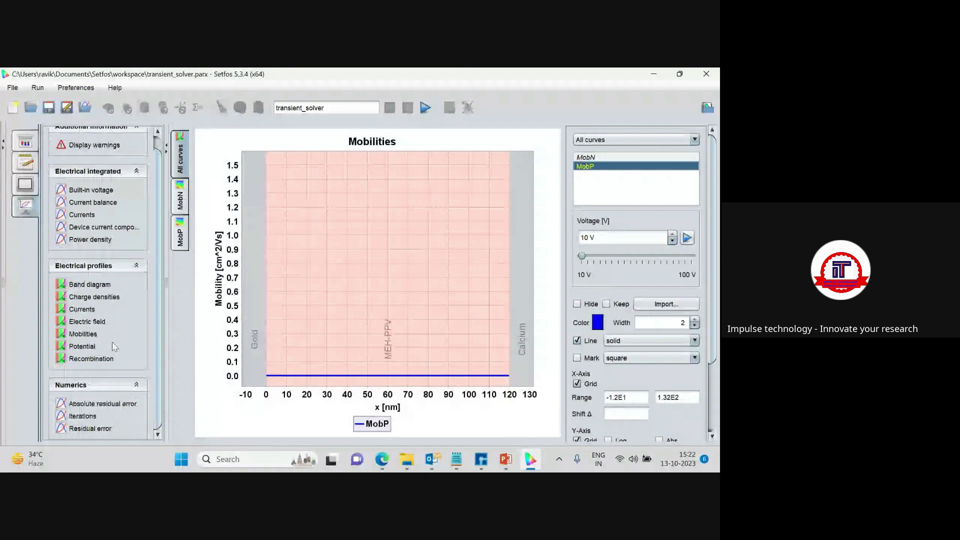
{"action": "left_click", "coordinate": [83, 346]}
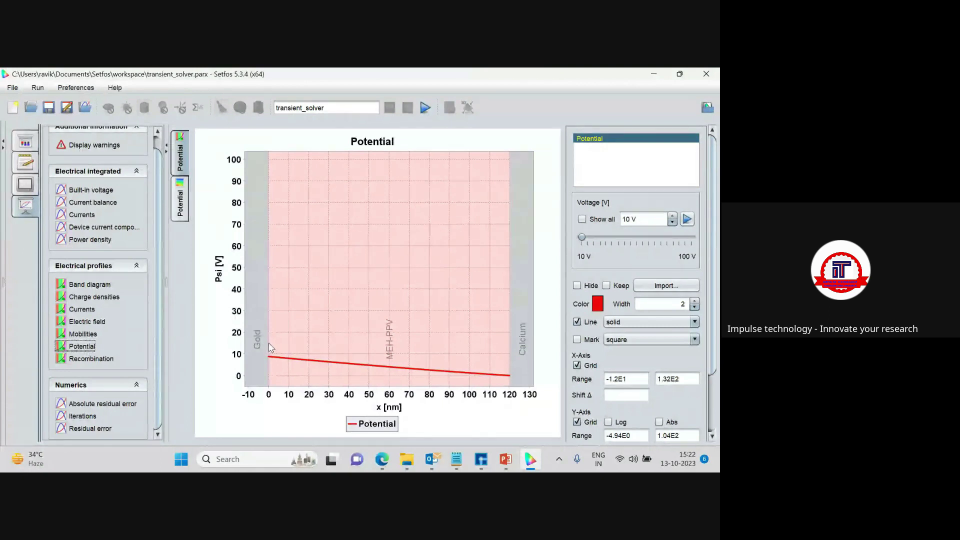
{"action": "left_click_drag", "start_coordinate": [269, 340], "coordinate": [509, 385]}
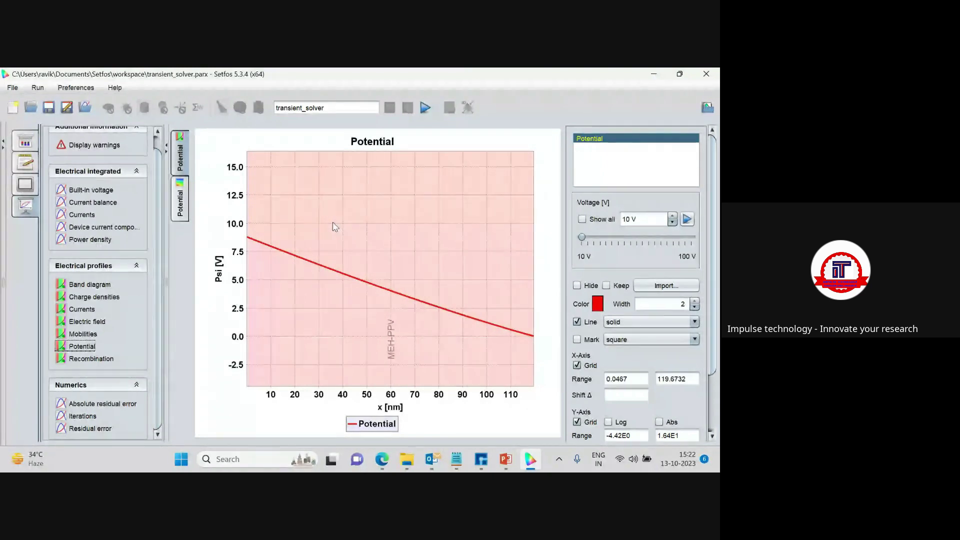
{"action": "left_click", "coordinate": [687, 220]}
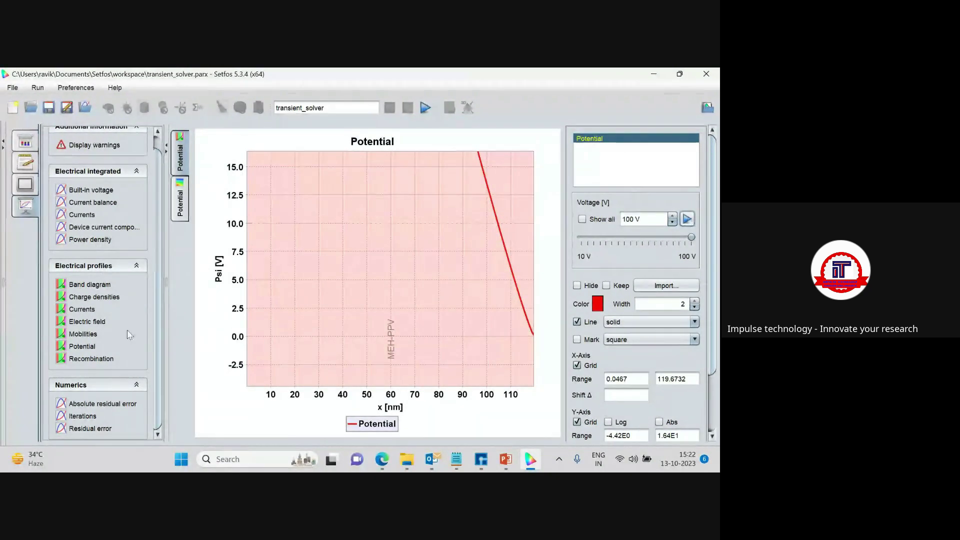
{"action": "left_click", "coordinate": [88, 359]}
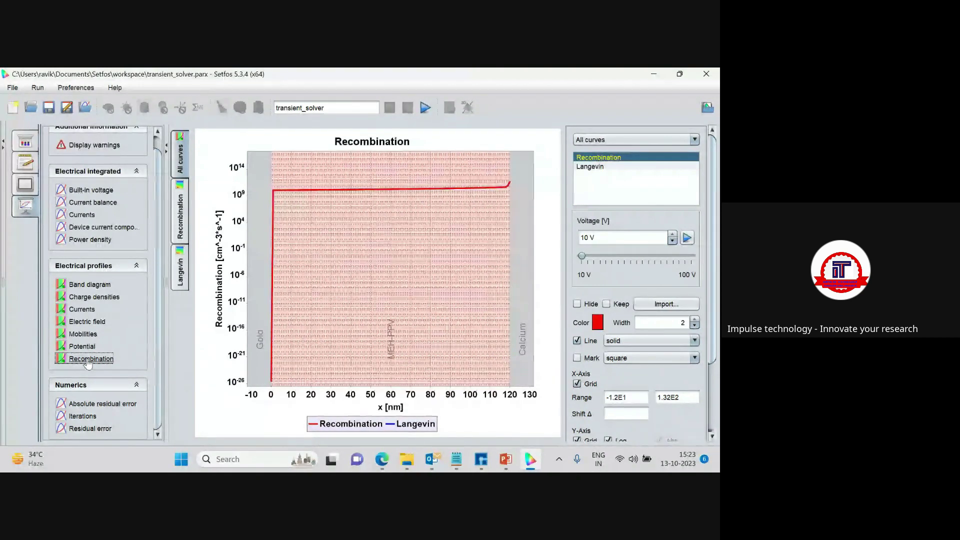
{"action": "scroll", "coordinate": [102, 326], "scroll_direction": "up", "scroll_amount": 1}
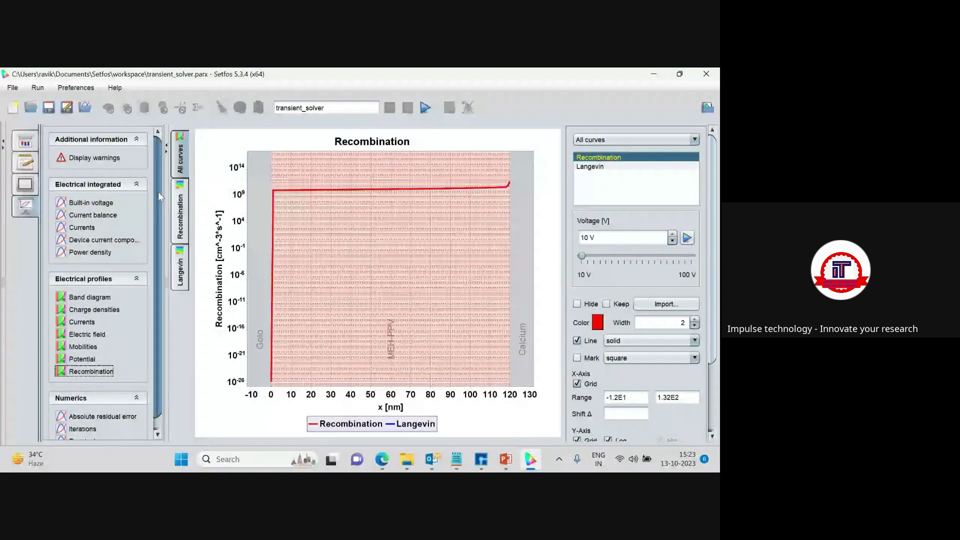
- Review the layer structures of transient_solver, Emissive-oled and Emissive-oled_into_air from the workspace, and return to transient_solver
{"action": "left_click", "coordinate": [25, 141]}
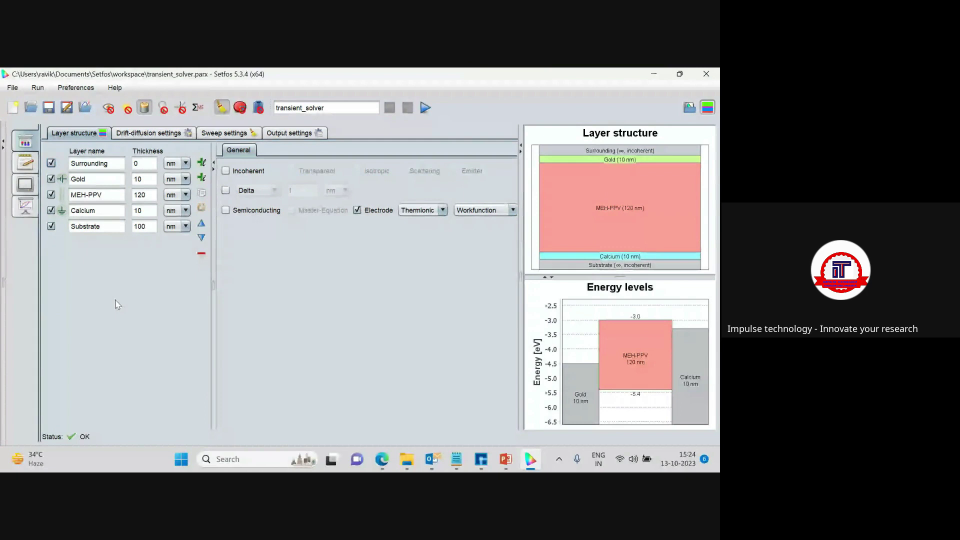
{"action": "left_click", "coordinate": [25, 205]}
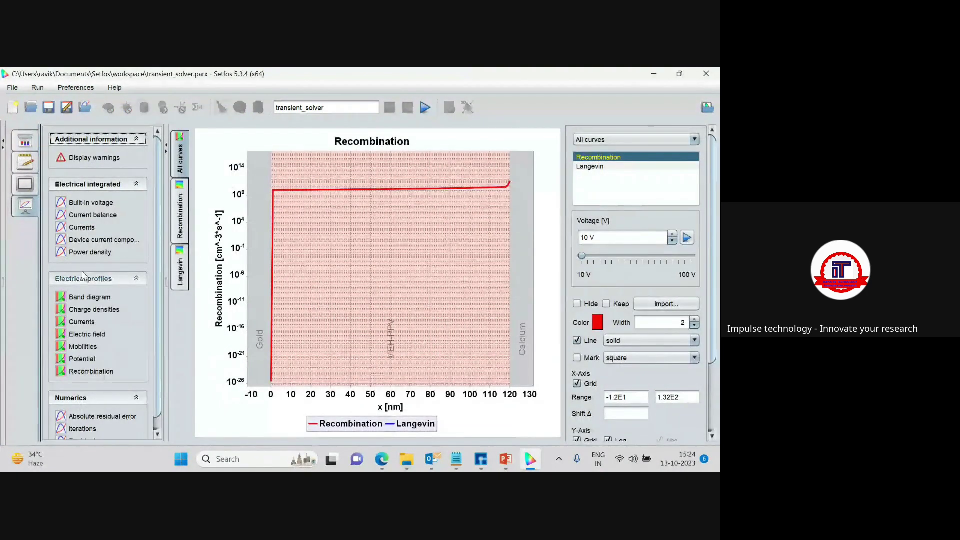
{"action": "left_click", "coordinate": [24, 143]}
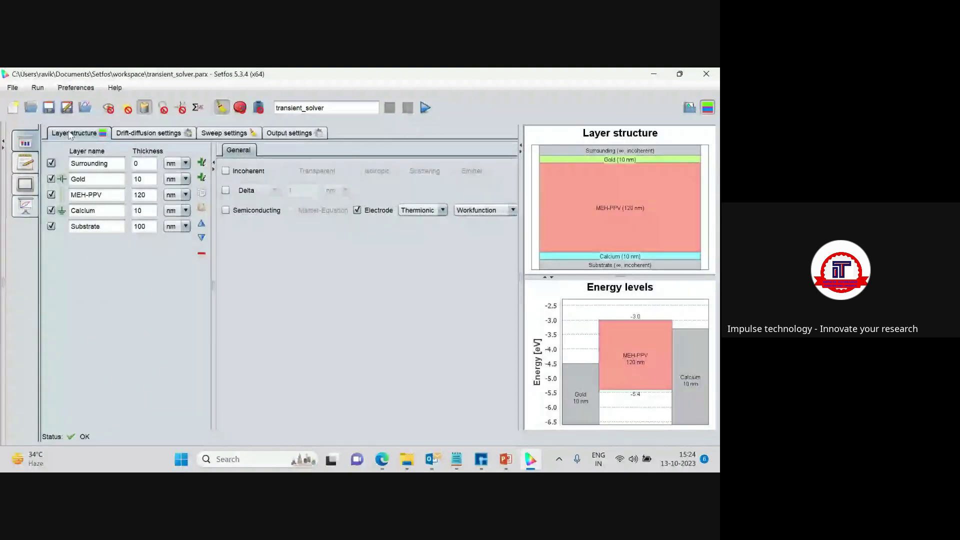
{"action": "left_click", "coordinate": [689, 107]}
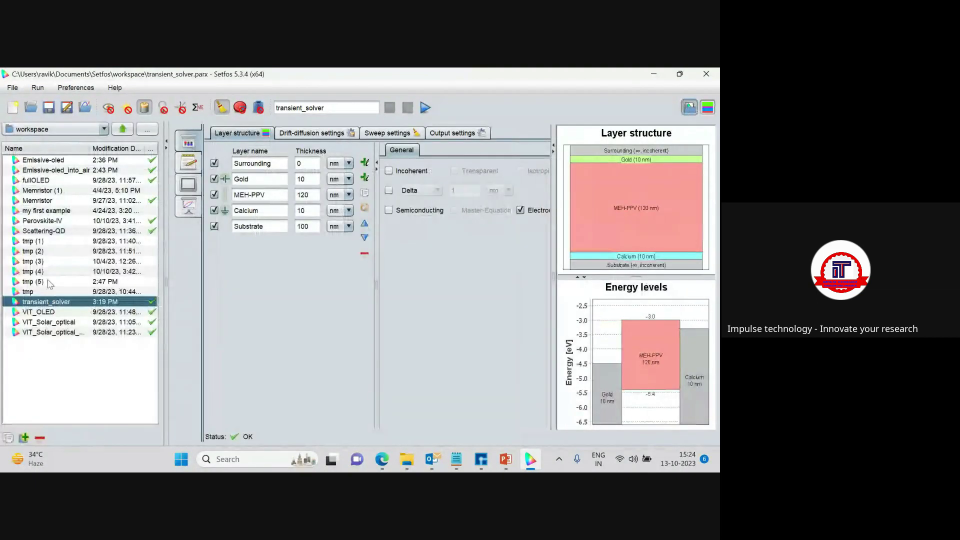
{"action": "left_click", "coordinate": [55, 160]}
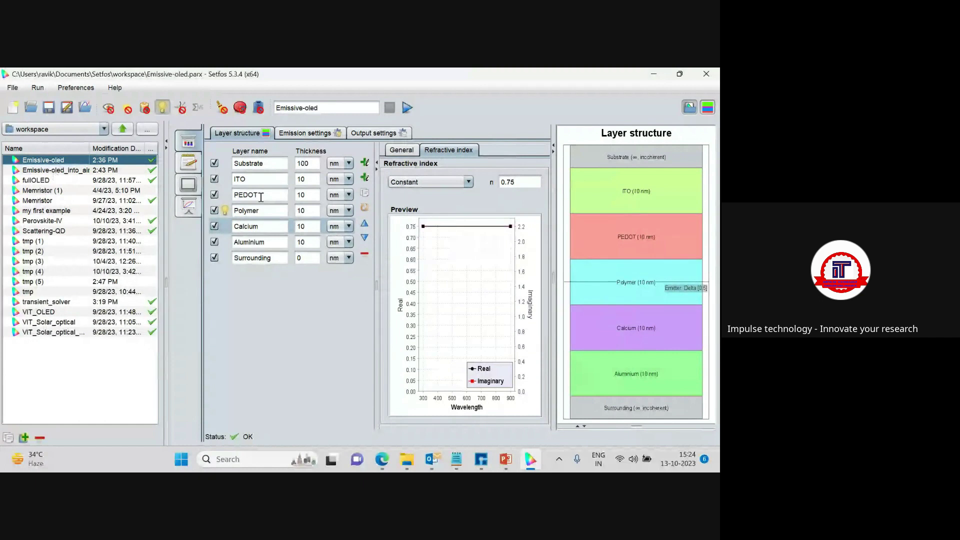
{"action": "left_click", "coordinate": [56, 171]}
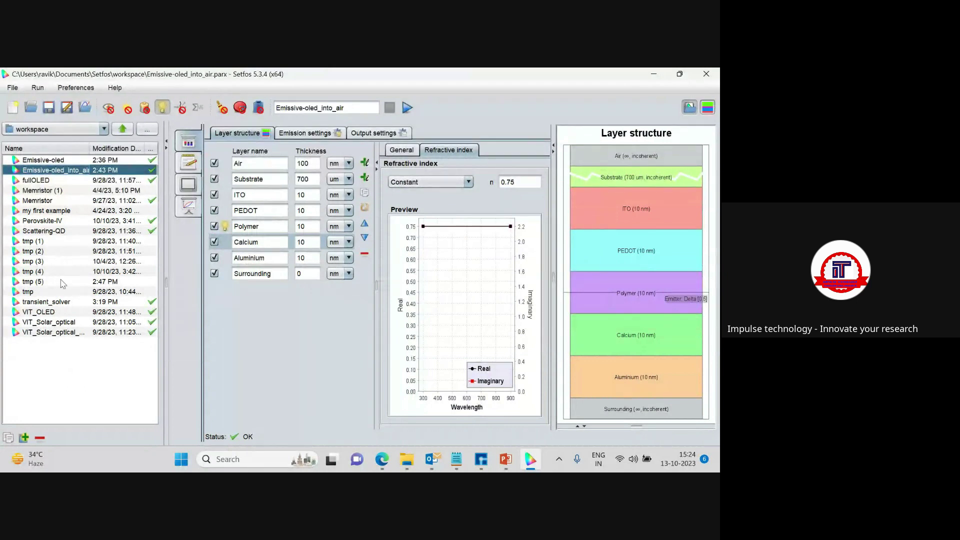
{"action": "left_click", "coordinate": [48, 302]}
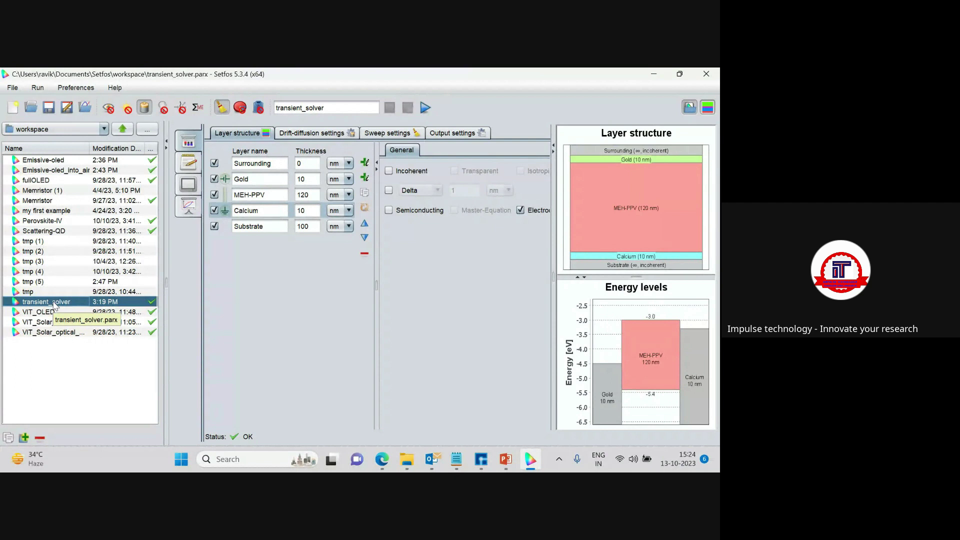
- Open the fullOLED.parx simulation from the examples folder, enlarging the file dialog to browse the available examples
{"action": "left_click", "coordinate": [13, 90]}
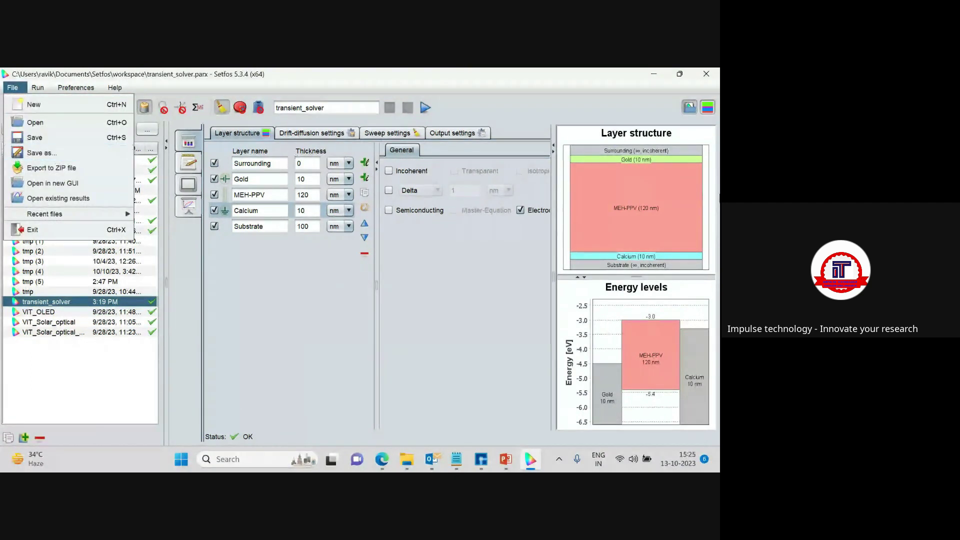
{"action": "left_click", "coordinate": [35, 124]}
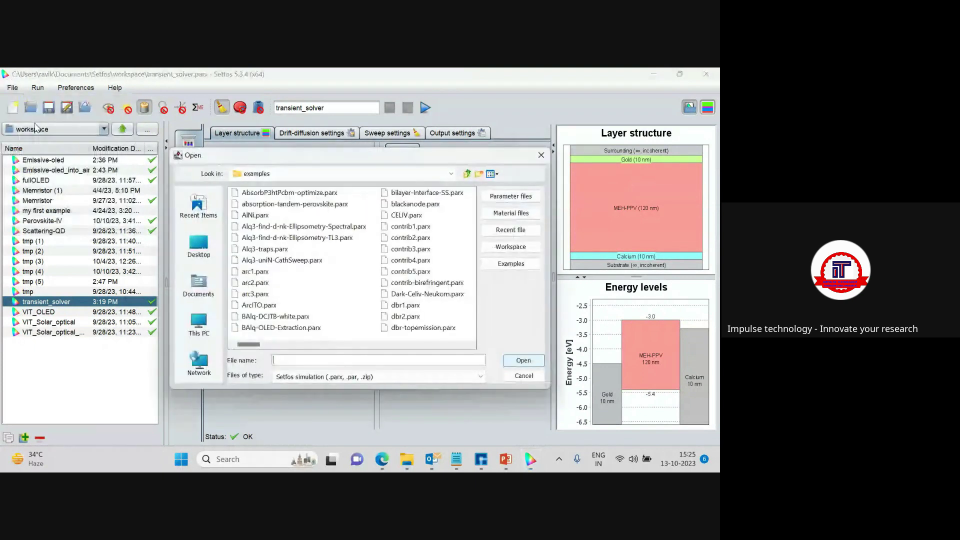
{"action": "left_click_drag", "start_coordinate": [550, 241], "coordinate": [688, 241]}
{"action": "left_click_drag", "start_coordinate": [500, 155], "coordinate": [337, 104]}
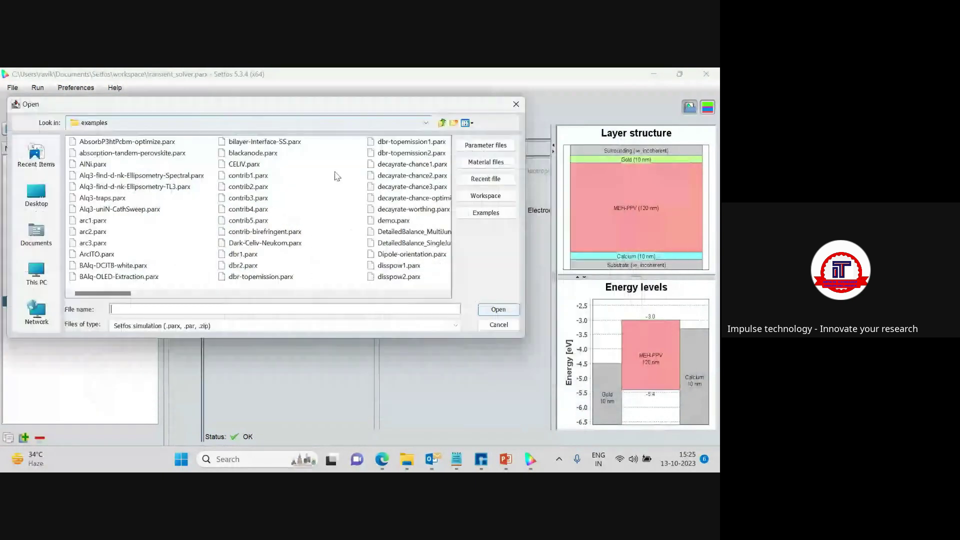
{"action": "left_click_drag", "start_coordinate": [525, 254], "coordinate": [647, 255]}
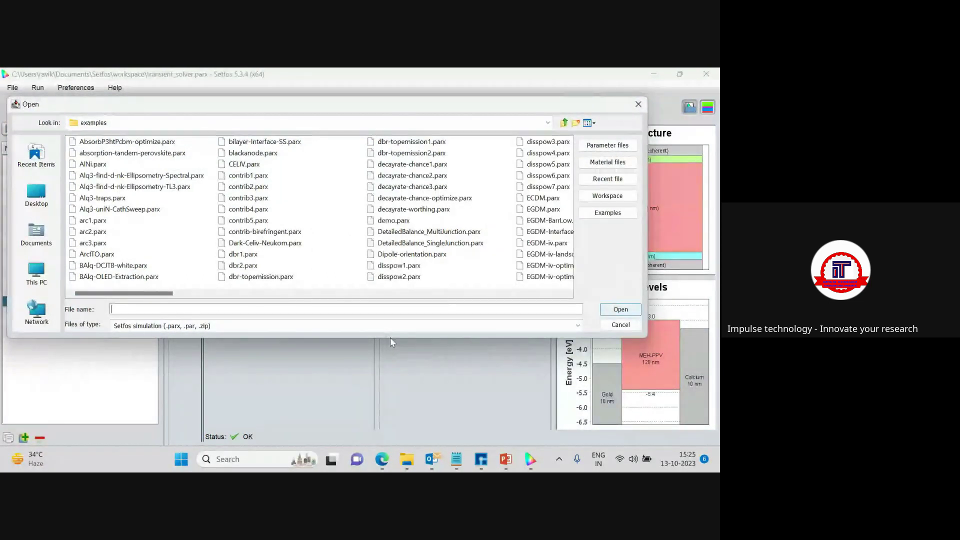
{"action": "left_click_drag", "start_coordinate": [389, 338], "coordinate": [391, 385]}
{"action": "scroll", "coordinate": [270, 221], "scroll_direction": "down", "scroll_amount": 10}
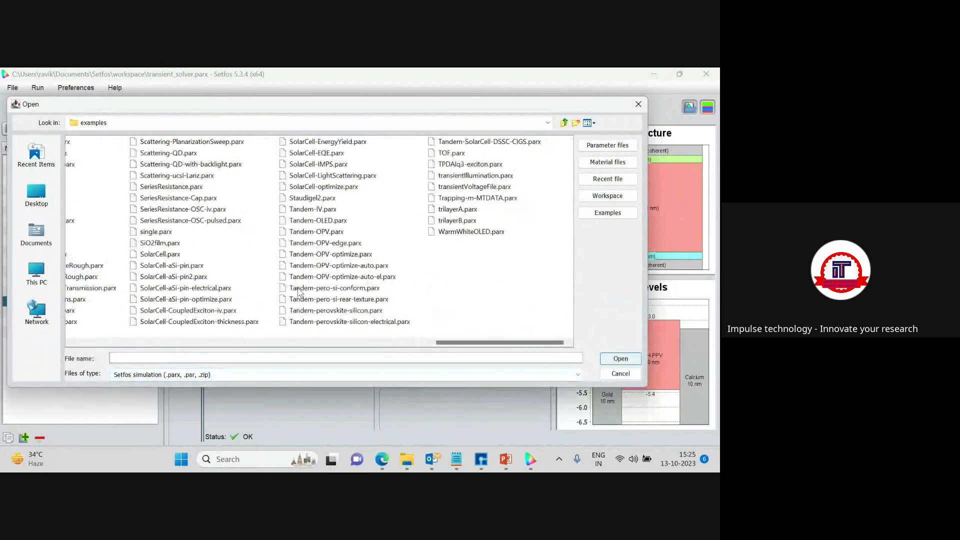
{"action": "left_click_drag", "start_coordinate": [450, 343], "coordinate": [80, 354]}
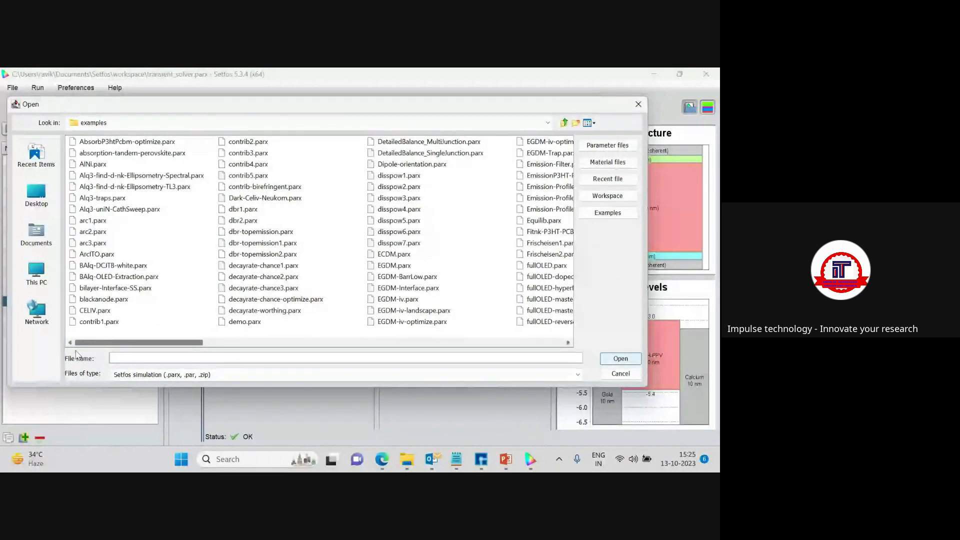
{"action": "left_click_drag", "start_coordinate": [95, 344], "coordinate": [169, 352]}
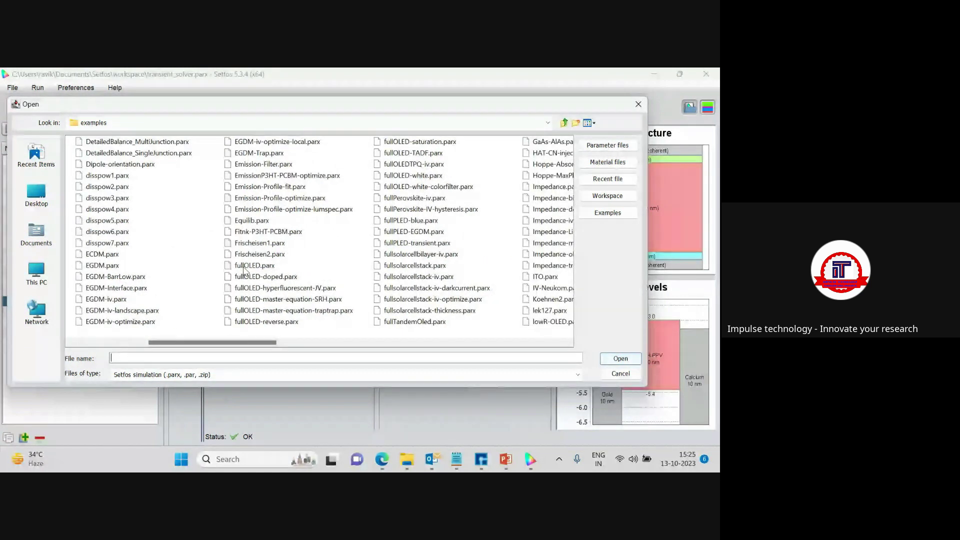
{"action": "left_click", "coordinate": [261, 267]}
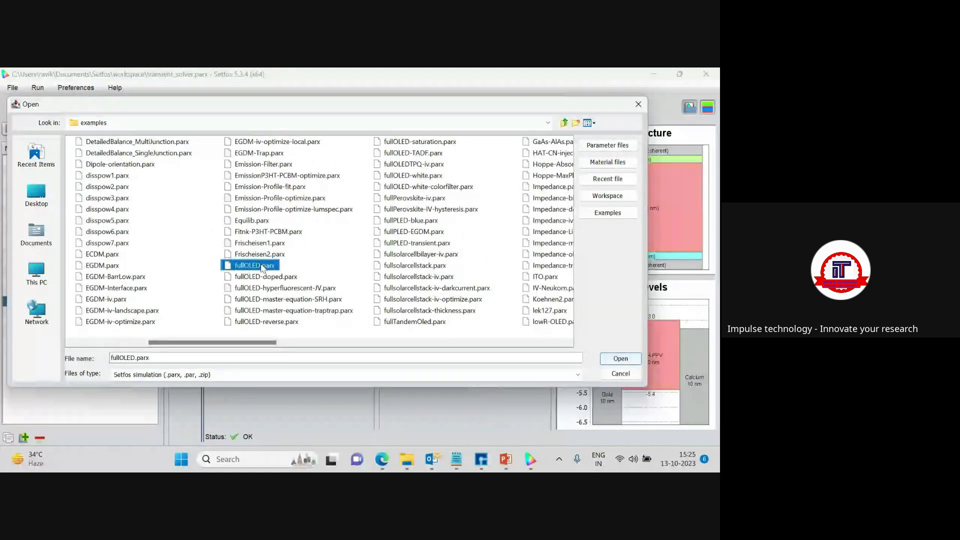
{"action": "left_click", "coordinate": [620, 359]}
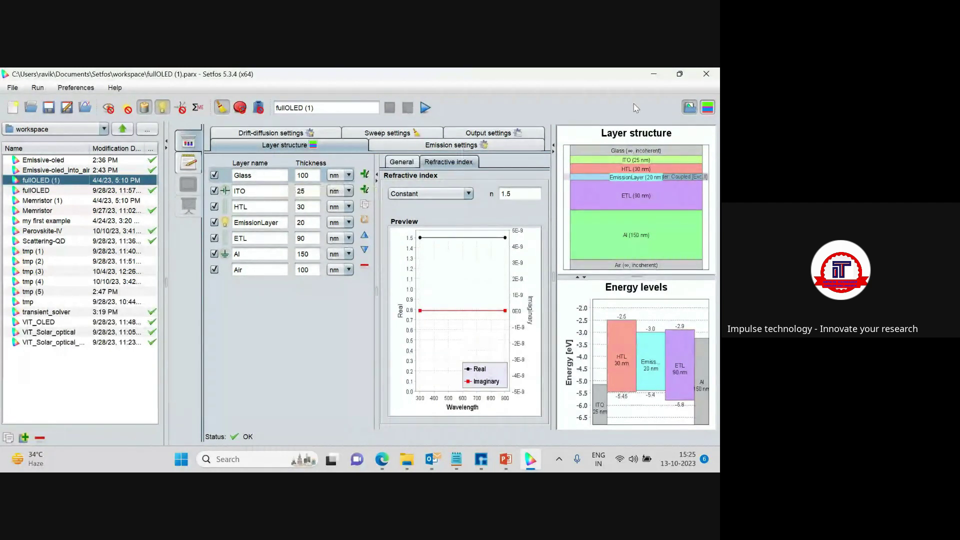
- Hide the workspace file list and view the refractive index data of the ITO and Al layers
{"action": "left_click", "coordinate": [689, 107]}
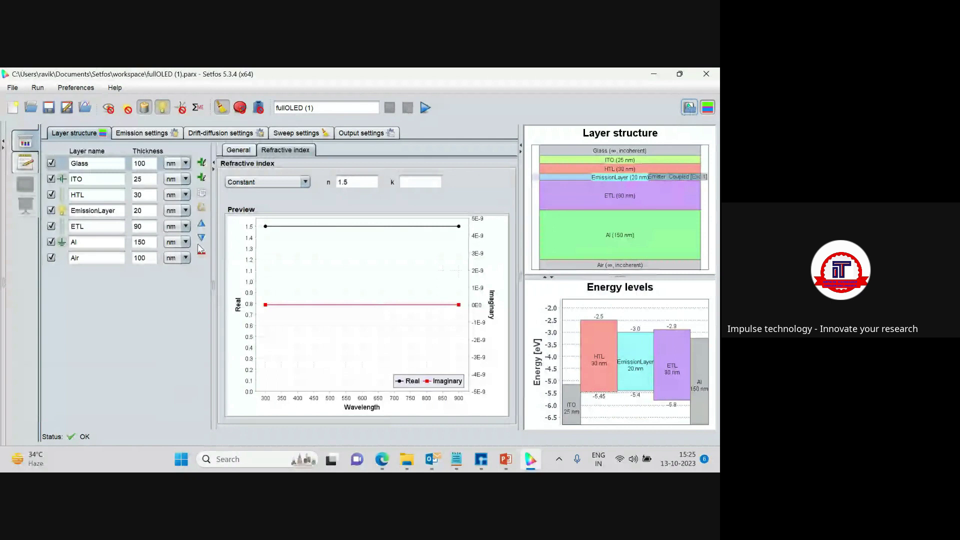
{"action": "left_click", "coordinate": [92, 176]}
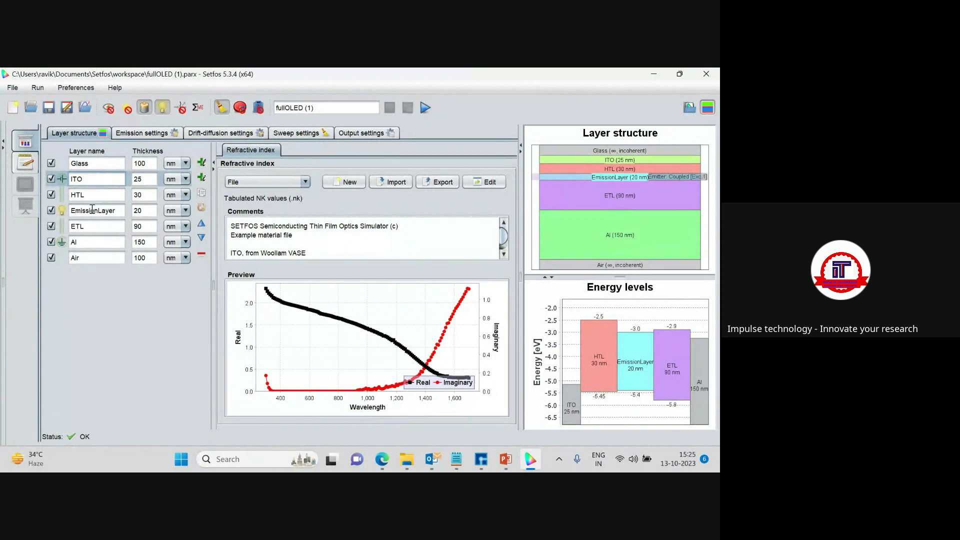
{"action": "left_click", "coordinate": [79, 243]}
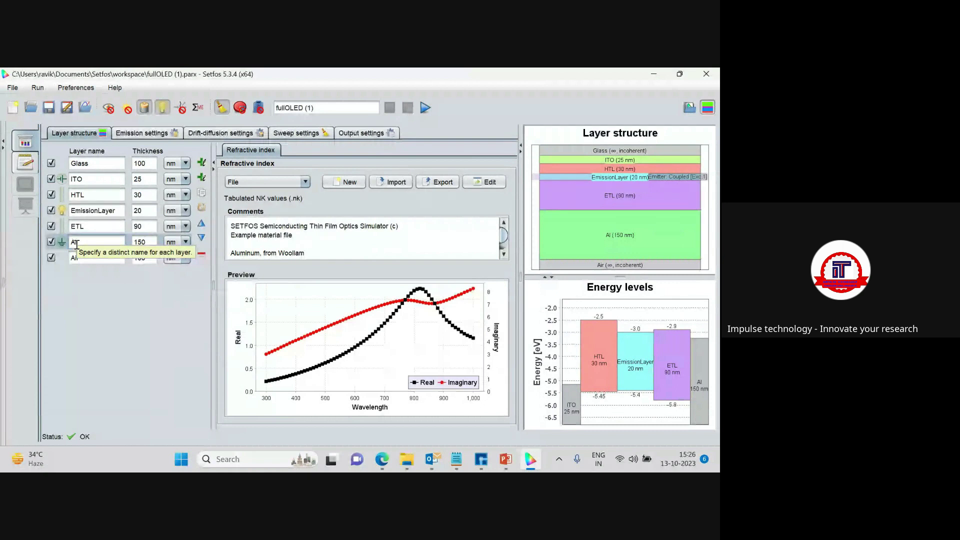
- Review the fullOLED emission settings and the available emission modes, keeping the mode on Spectral
{"action": "left_click", "coordinate": [130, 135]}
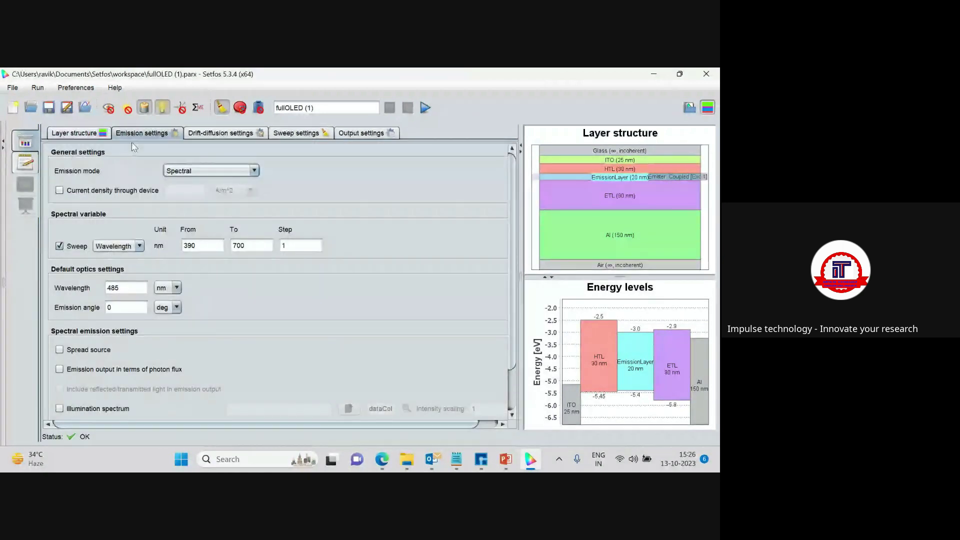
{"action": "scroll", "coordinate": [134, 172], "scroll_direction": "down", "scroll_amount": 2}
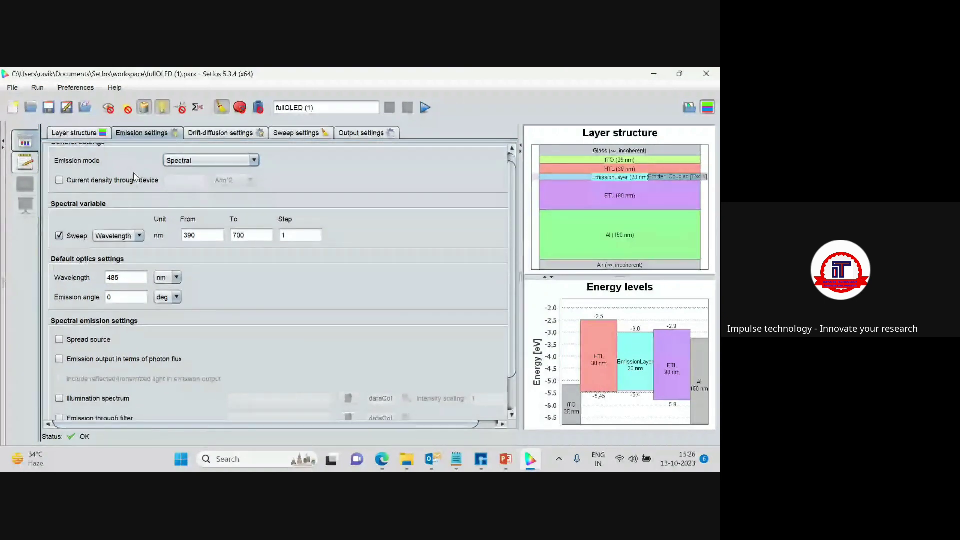
{"action": "scroll", "coordinate": [134, 176], "scroll_direction": "down", "scroll_amount": 1}
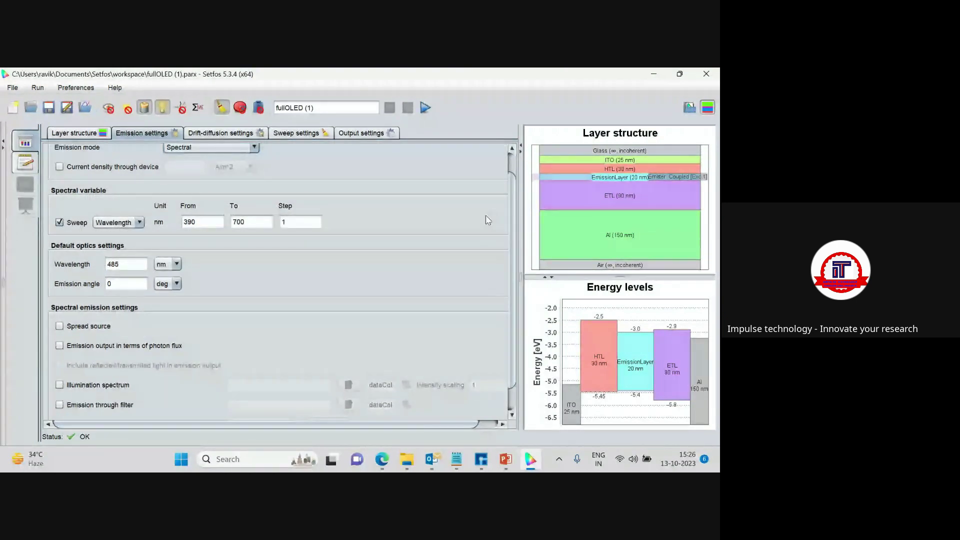
{"action": "left_click_drag", "start_coordinate": [511, 209], "coordinate": [514, 187]}
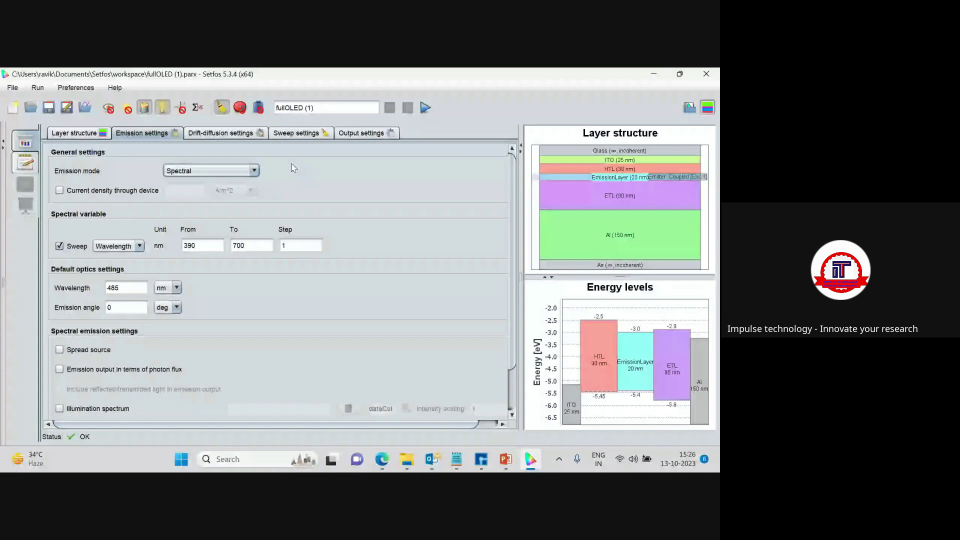
{"action": "left_click", "coordinate": [255, 171]}
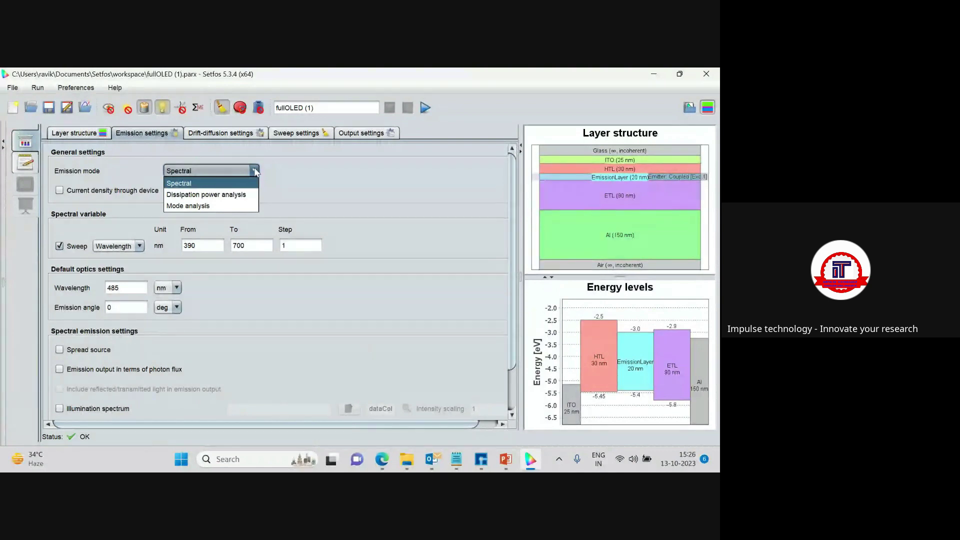
{"action": "left_click", "coordinate": [279, 174]}
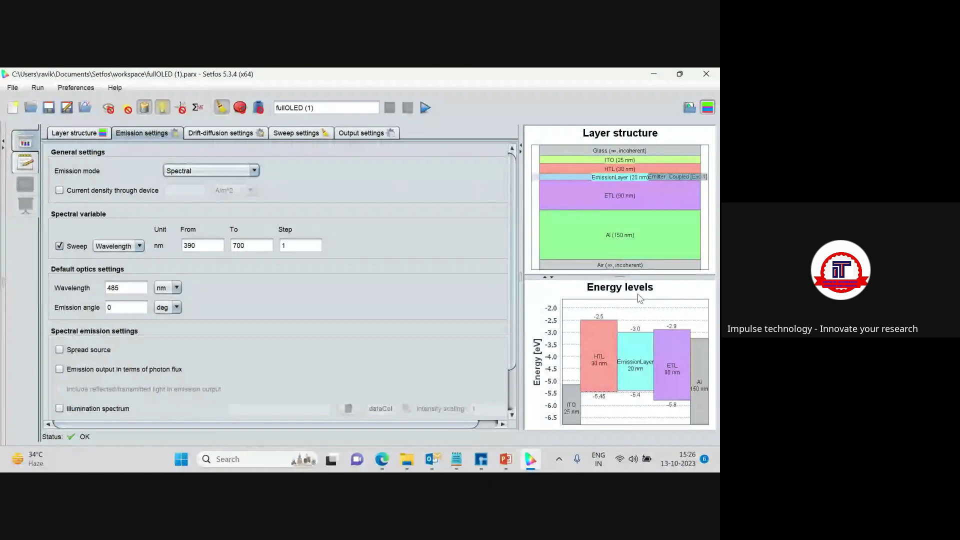
{"action": "mouse_move", "coordinate": [639, 298]}
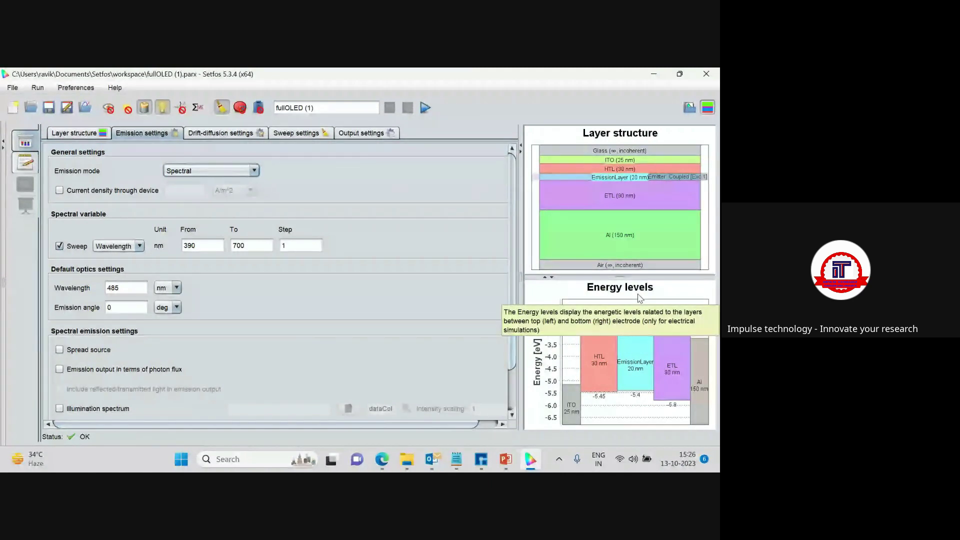
- Review the drift-diffusion settings and the available simulation modes, keeping Steady-state
{"action": "left_click", "coordinate": [210, 133]}
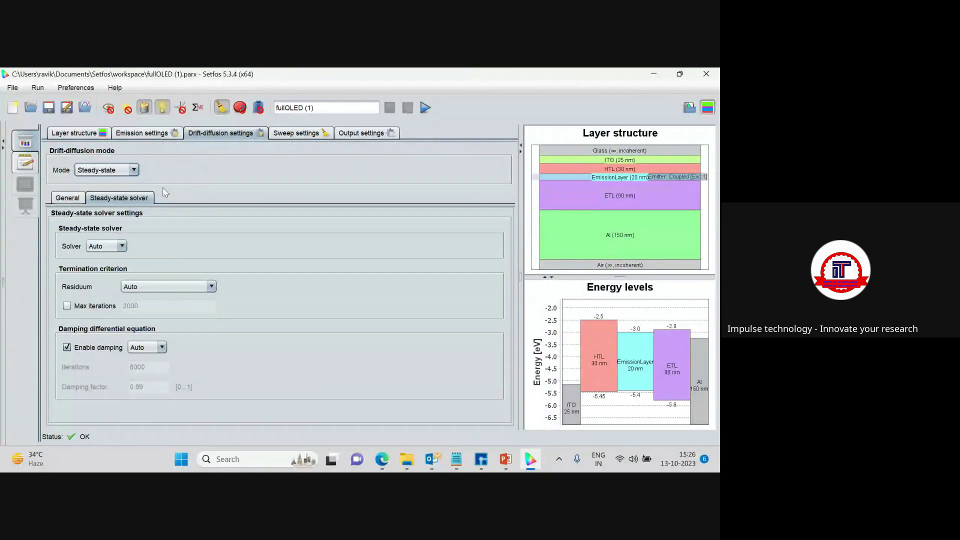
{"action": "left_click", "coordinate": [133, 170]}
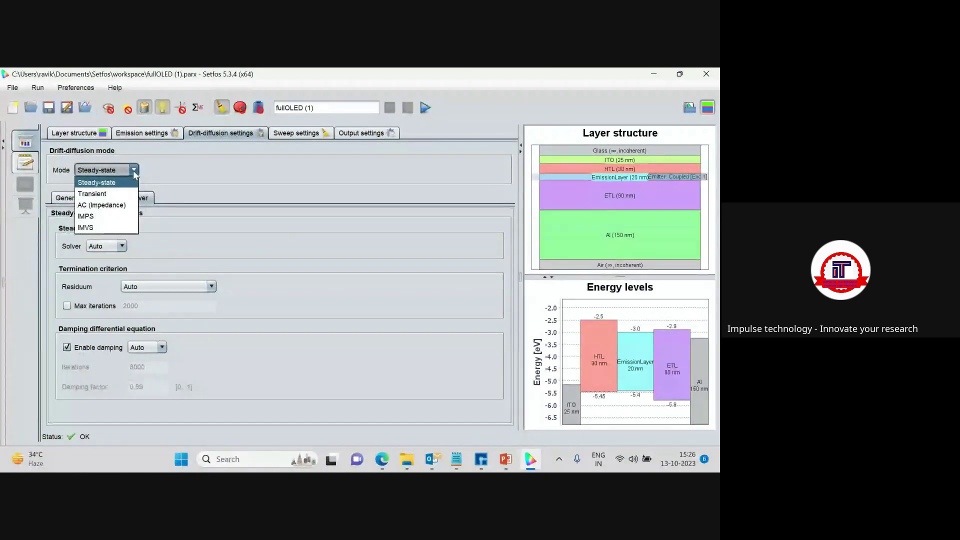
{"action": "left_click", "coordinate": [133, 170]}
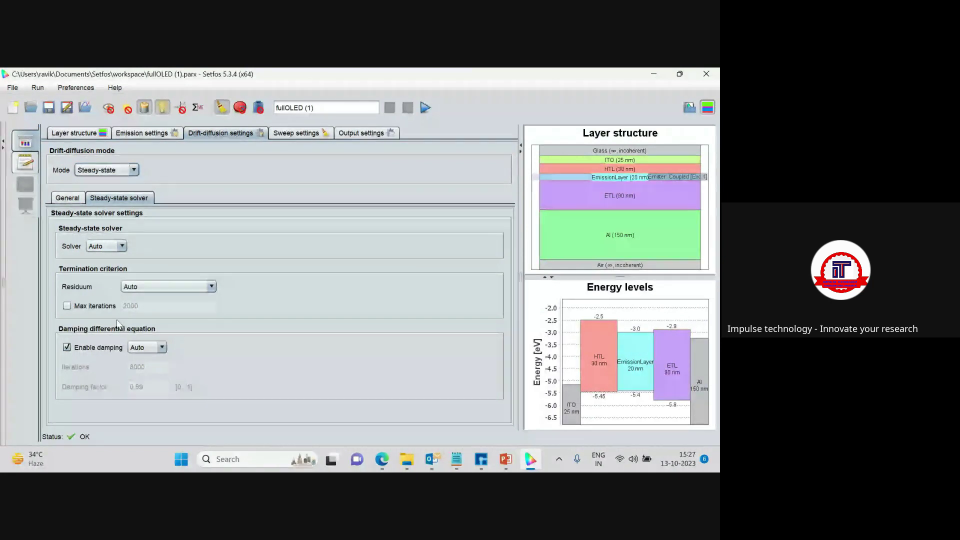
{"action": "left_click", "coordinate": [100, 170]}
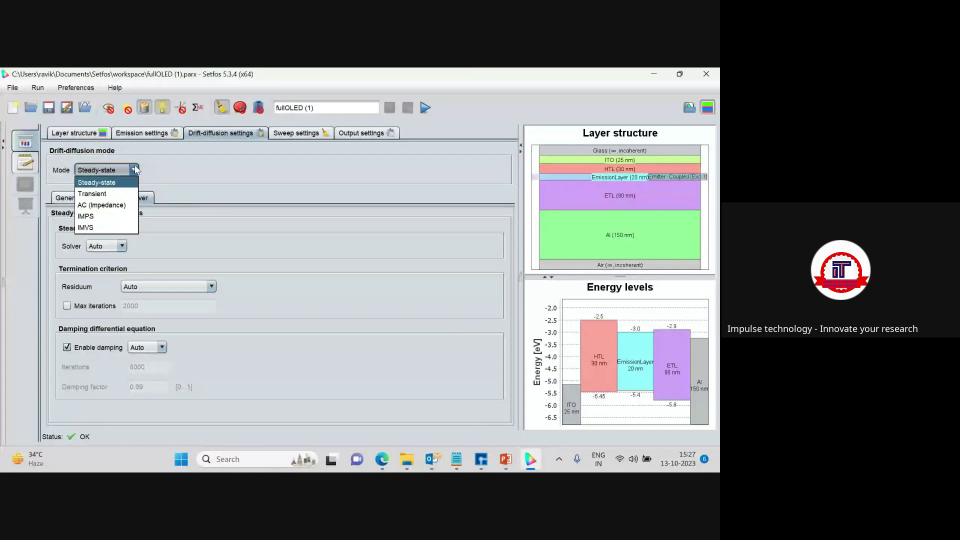
{"action": "left_click", "coordinate": [134, 170]}
- Check the EmissionAngle sweep settings and run the fullOLED simulation
{"action": "left_click", "coordinate": [296, 134]}
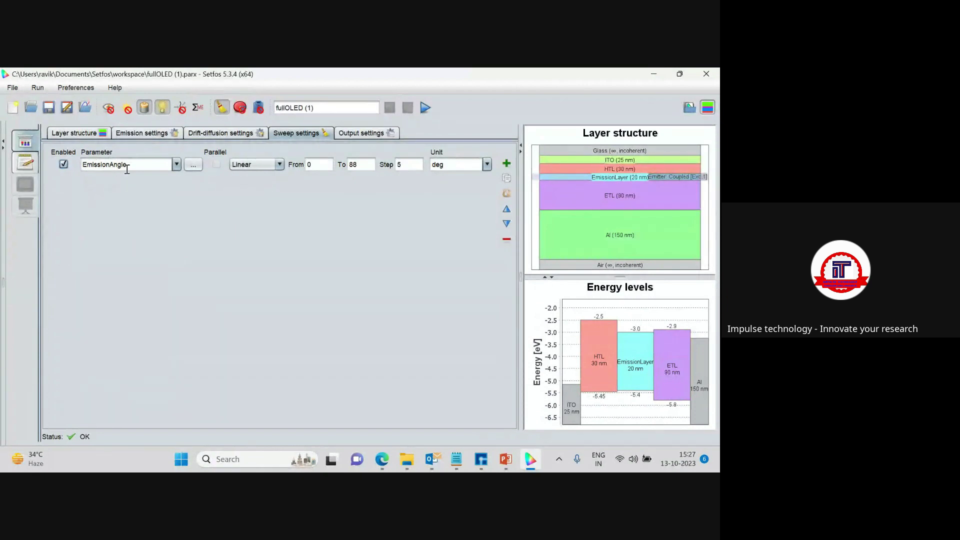
{"action": "mouse_move", "coordinate": [134, 168]}
{"action": "left_click", "coordinate": [425, 108]}
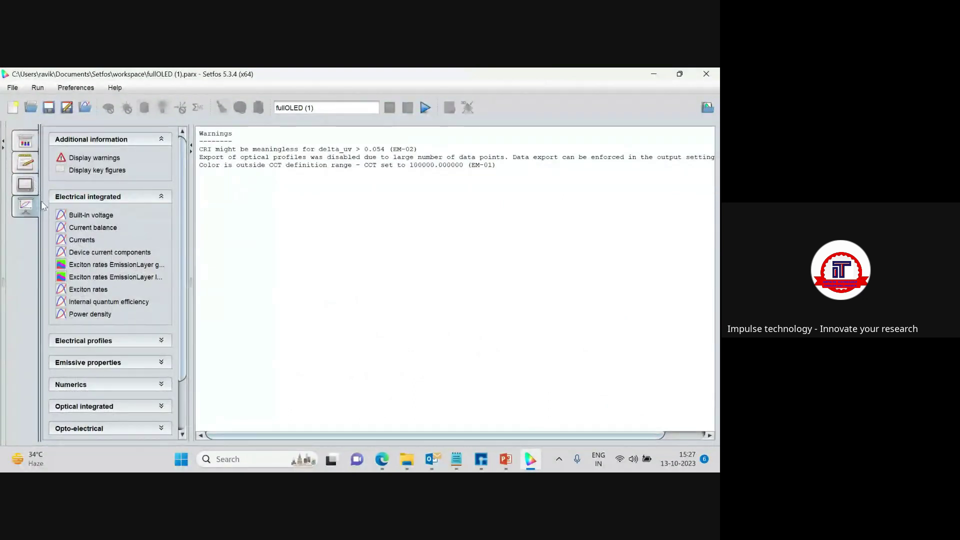
- Browse the electrical profile and emissive property results, and view the generated photons plot from the opto-electrical results
{"action": "scroll", "coordinate": [144, 211], "scroll_direction": "down", "scroll_amount": 2}
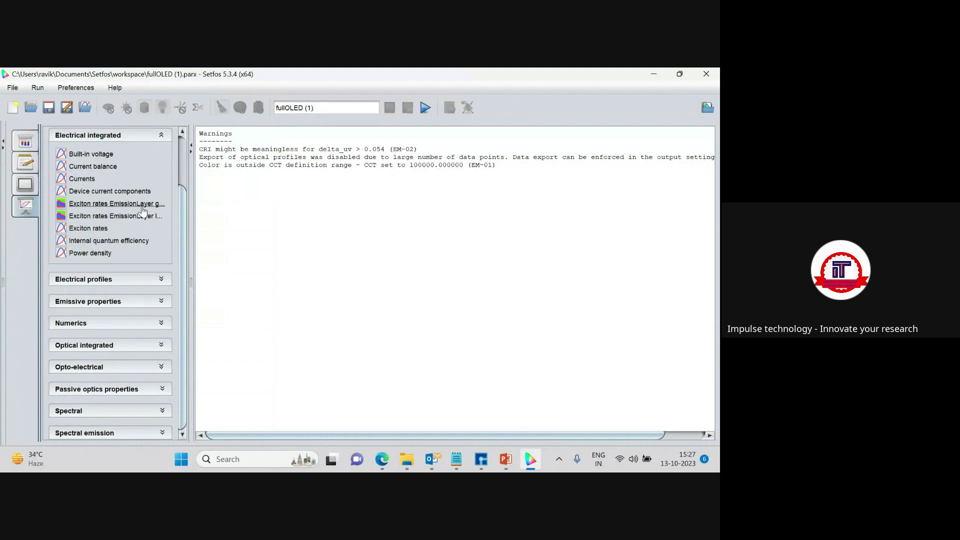
{"action": "left_click", "coordinate": [106, 280]}
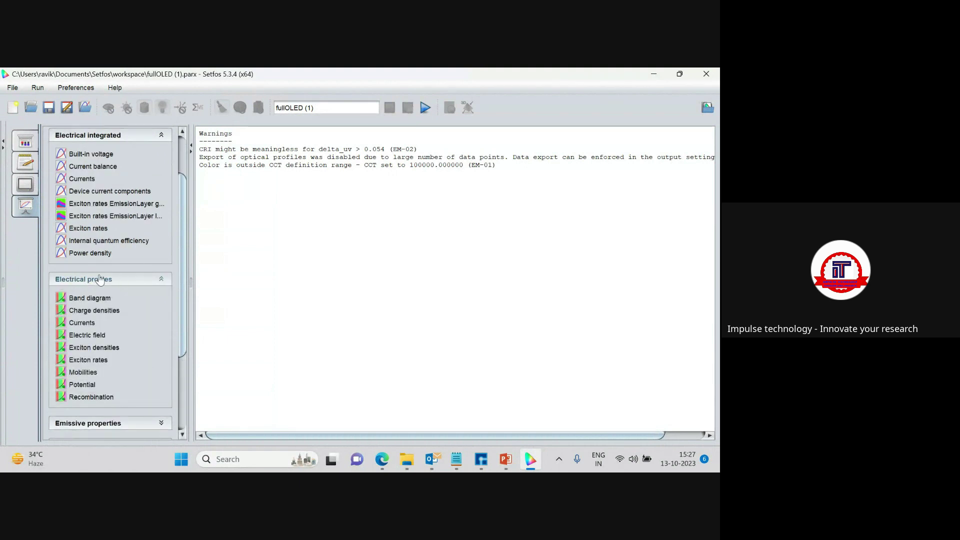
{"action": "scroll", "coordinate": [95, 282], "scroll_direction": "down", "scroll_amount": 3}
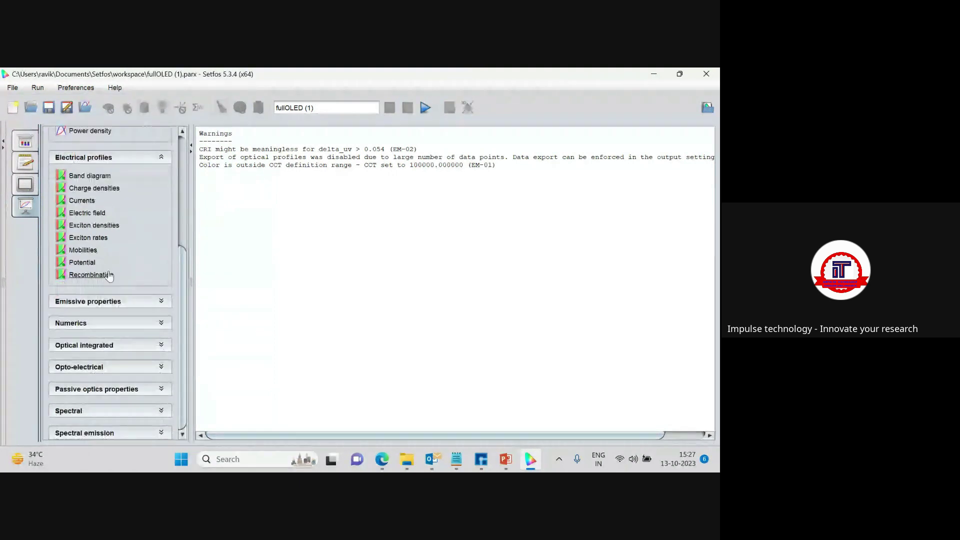
{"action": "left_click", "coordinate": [115, 302]}
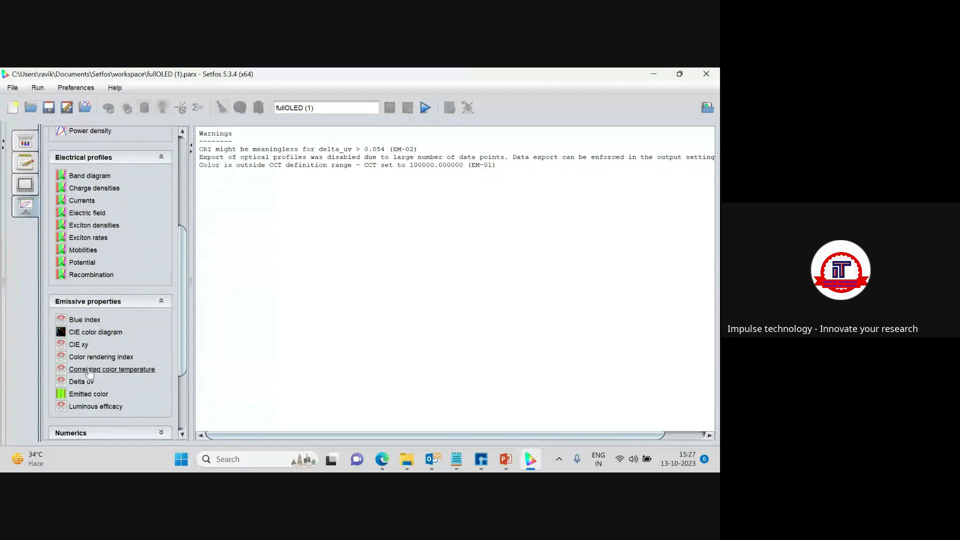
{"action": "scroll", "coordinate": [110, 333], "scroll_direction": "down", "scroll_amount": 3}
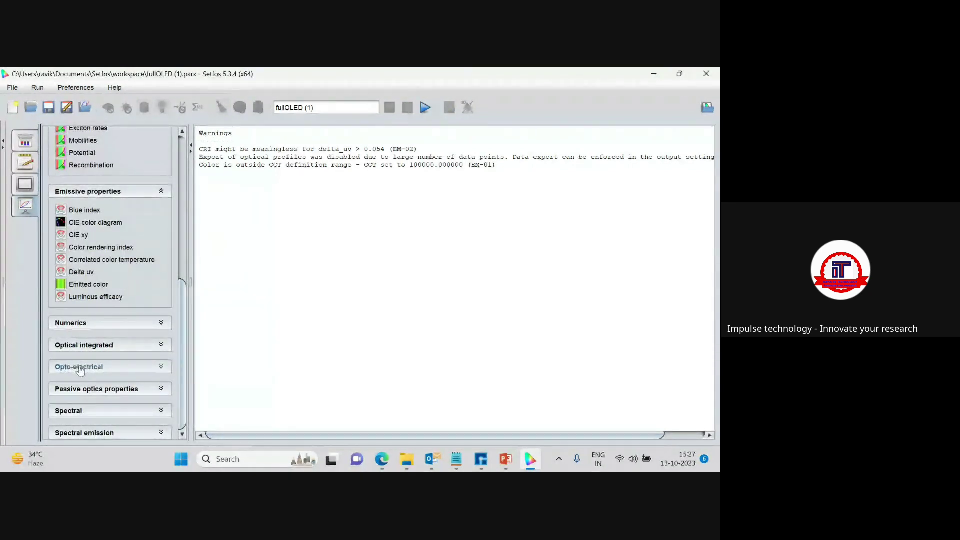
{"action": "left_click", "coordinate": [110, 369]}
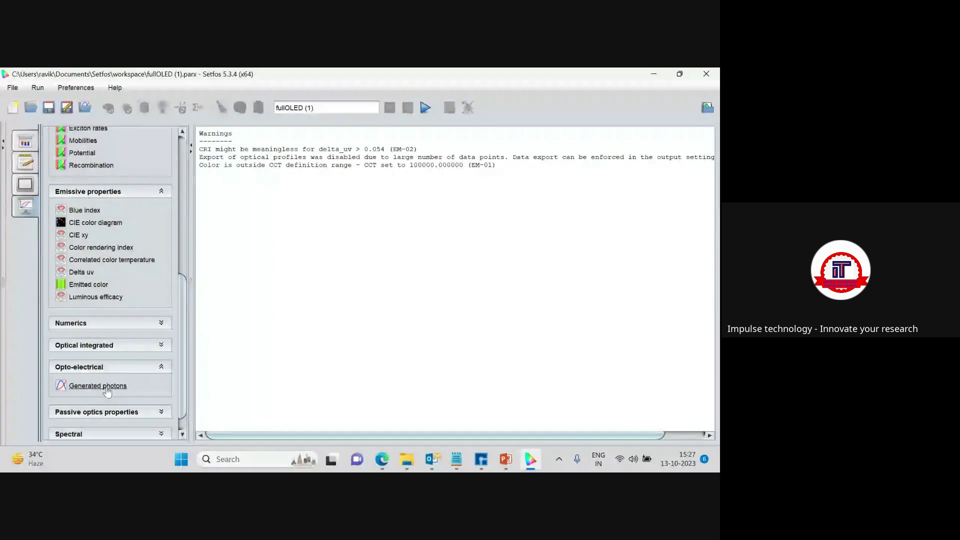
{"action": "left_click", "coordinate": [97, 386]}
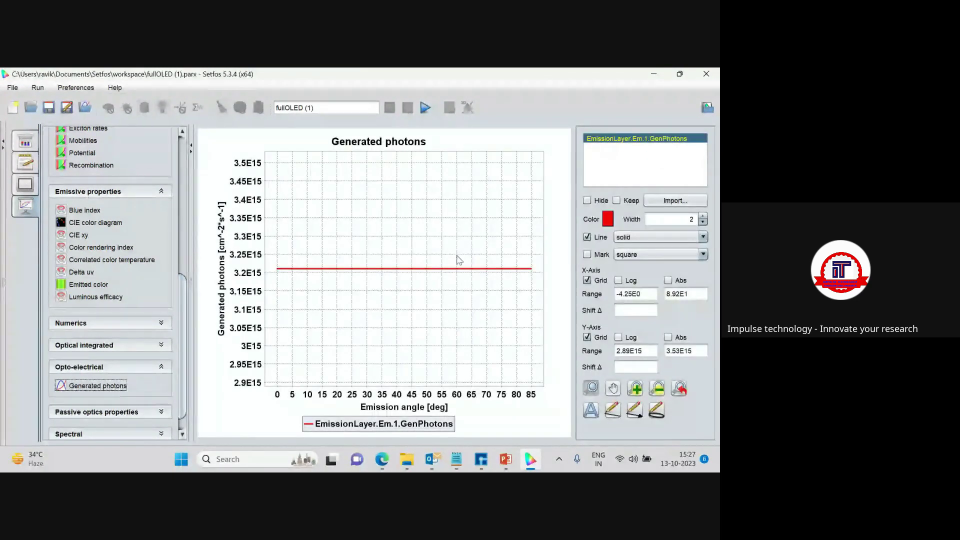
- View the spectral absorptance, reflectance and transmittance plots of the OLED
{"action": "scroll", "coordinate": [110, 349], "scroll_direction": "down", "scroll_amount": 1}
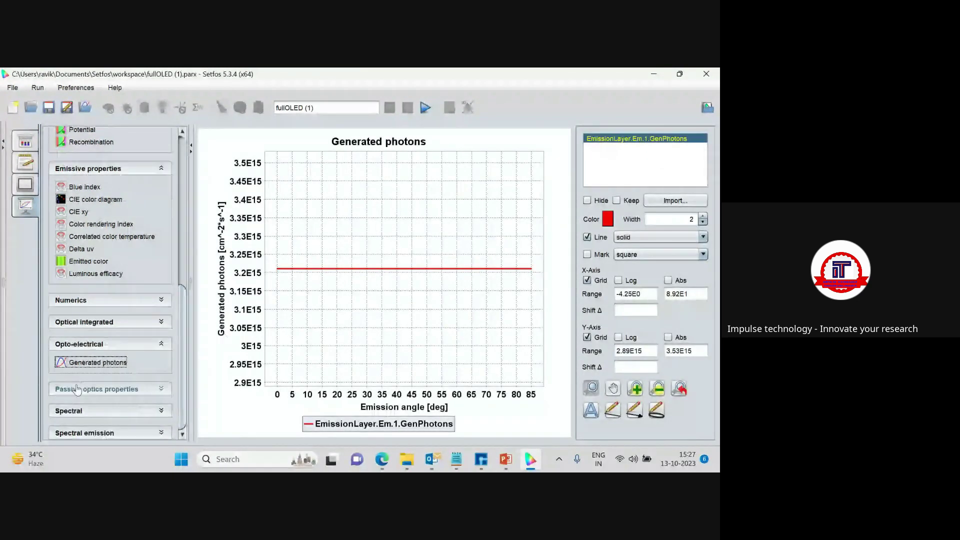
{"action": "left_click", "coordinate": [79, 410]}
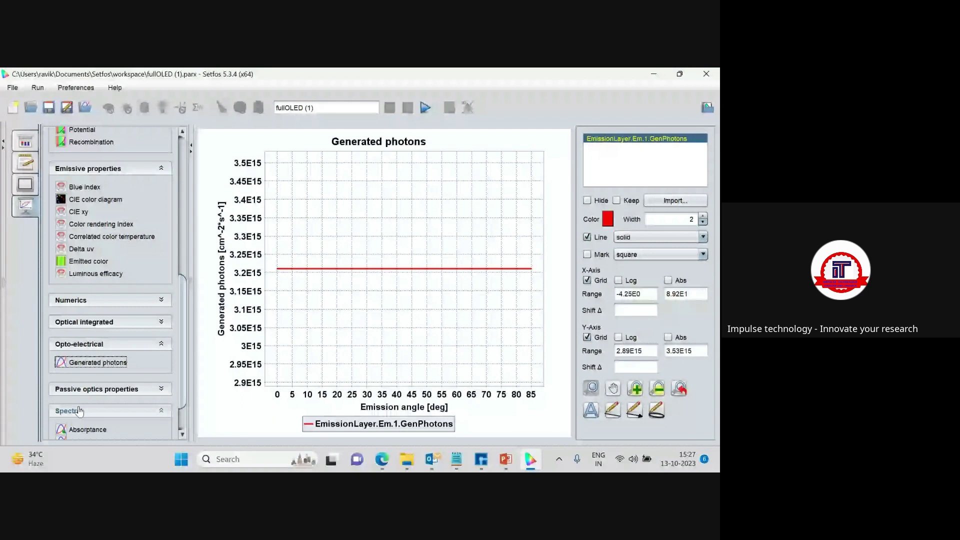
{"action": "left_click", "coordinate": [89, 383]}
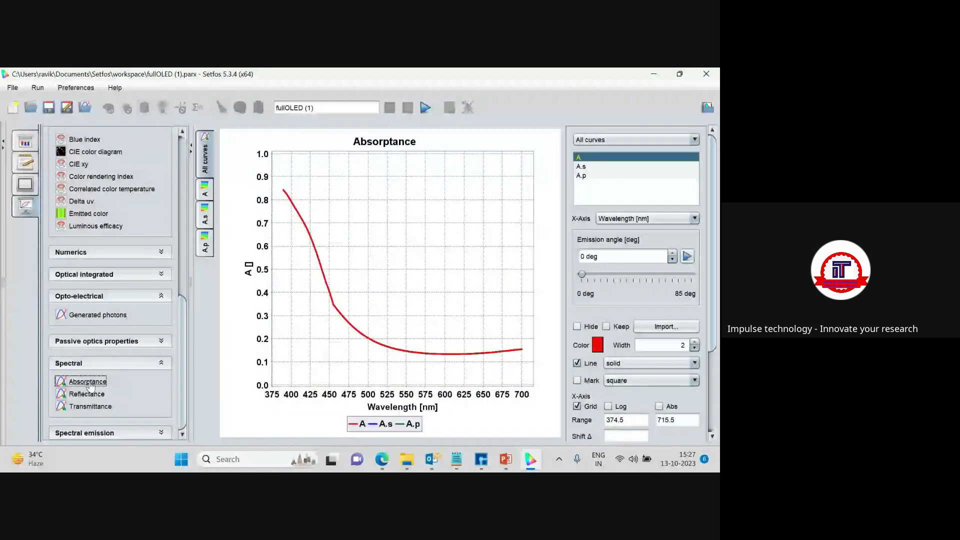
{"action": "left_click", "coordinate": [83, 395]}
{"action": "left_click", "coordinate": [91, 407]}
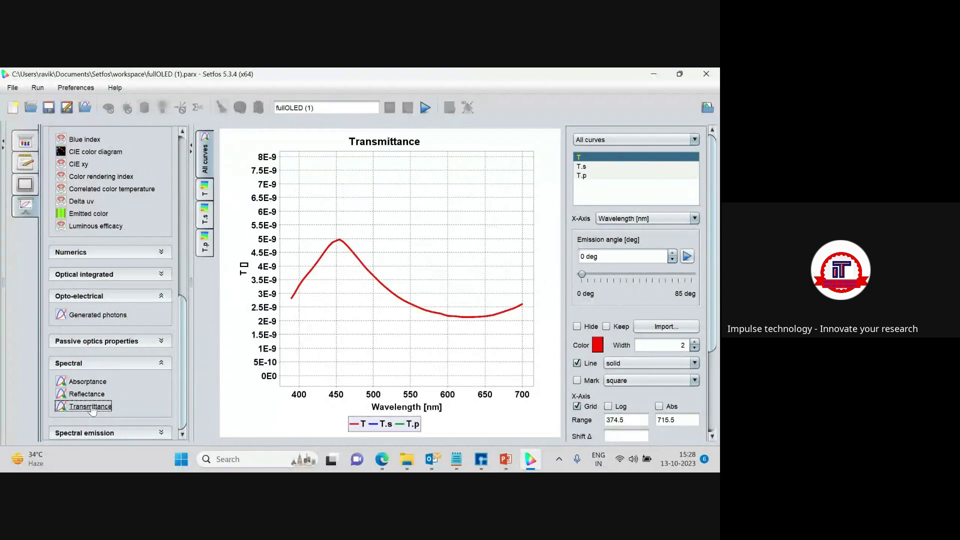
- View the emission, normalized emission and white emission spectra
{"action": "left_click", "coordinate": [92, 433]}
{"action": "scroll", "coordinate": [183, 426], "scroll_direction": "down", "scroll_amount": 2}
{"action": "left_click", "coordinate": [81, 405]}
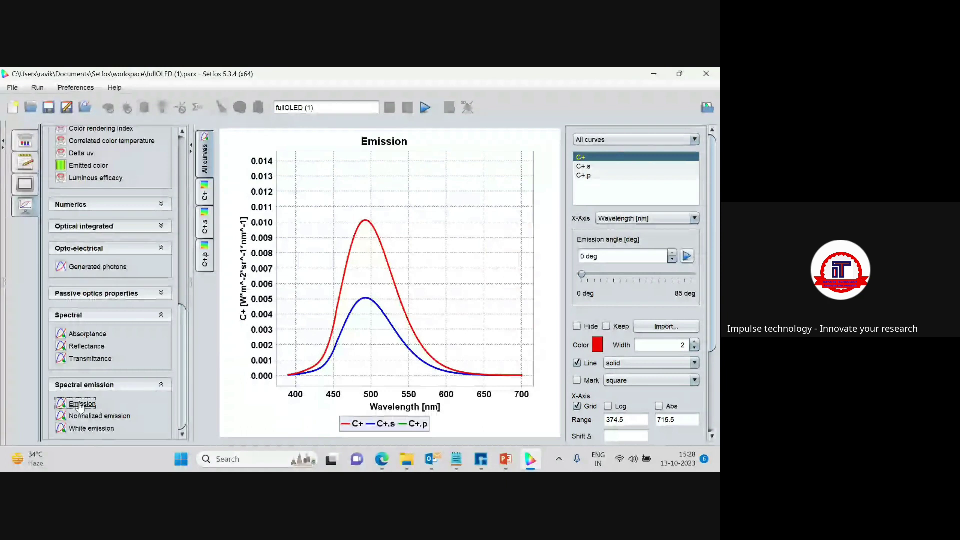
{"action": "left_click", "coordinate": [99, 417]}
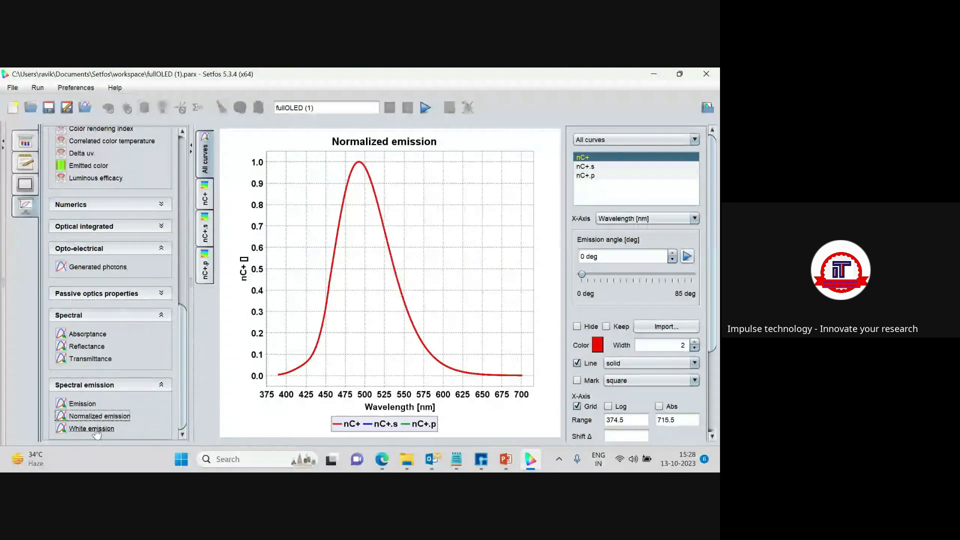
{"action": "left_click", "coordinate": [91, 430]}
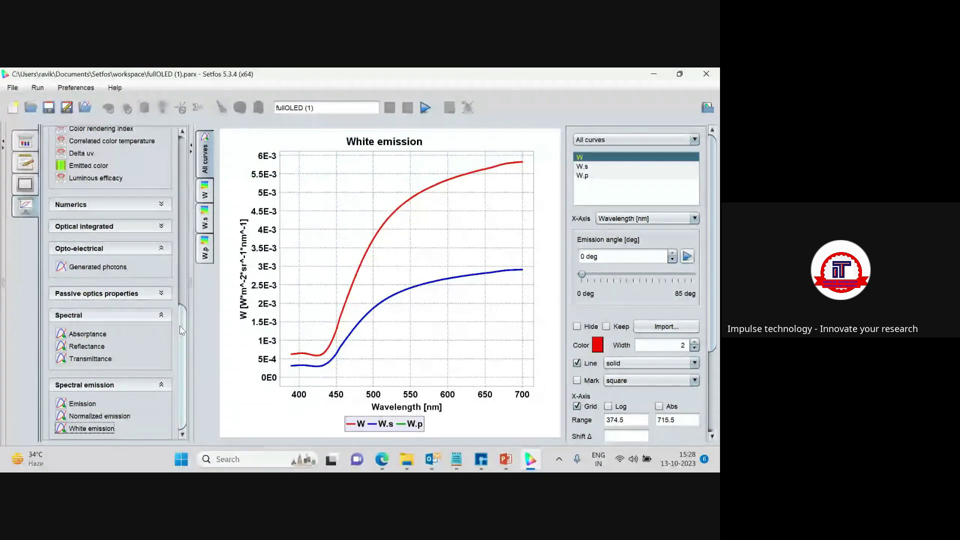
- View the device current components, EmissionLayer exciton gains, exciton rates and internal quantum efficiency, widening the results list to read full names
{"action": "left_click_drag", "start_coordinate": [180, 326], "coordinate": [187, 145]}
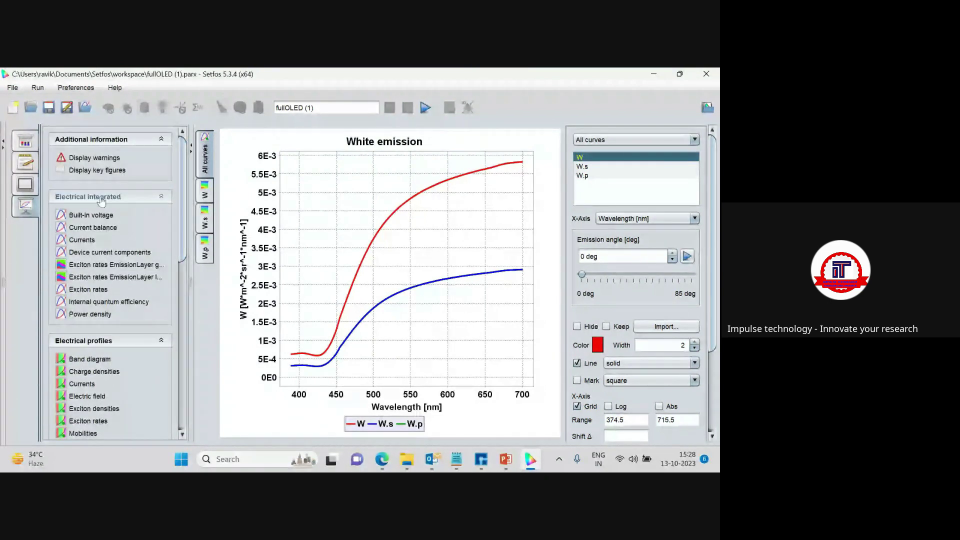
{"action": "left_click", "coordinate": [103, 253]}
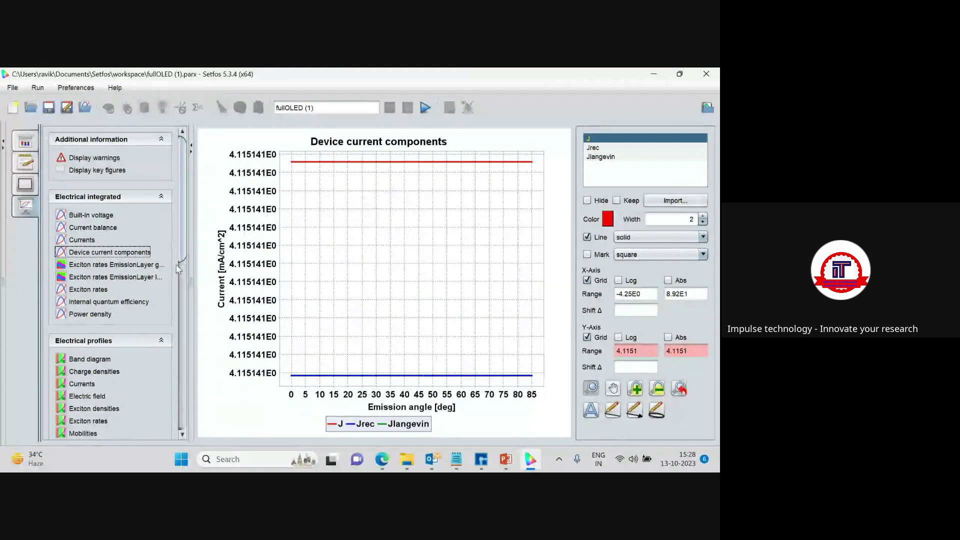
{"action": "left_click", "coordinate": [102, 269]}
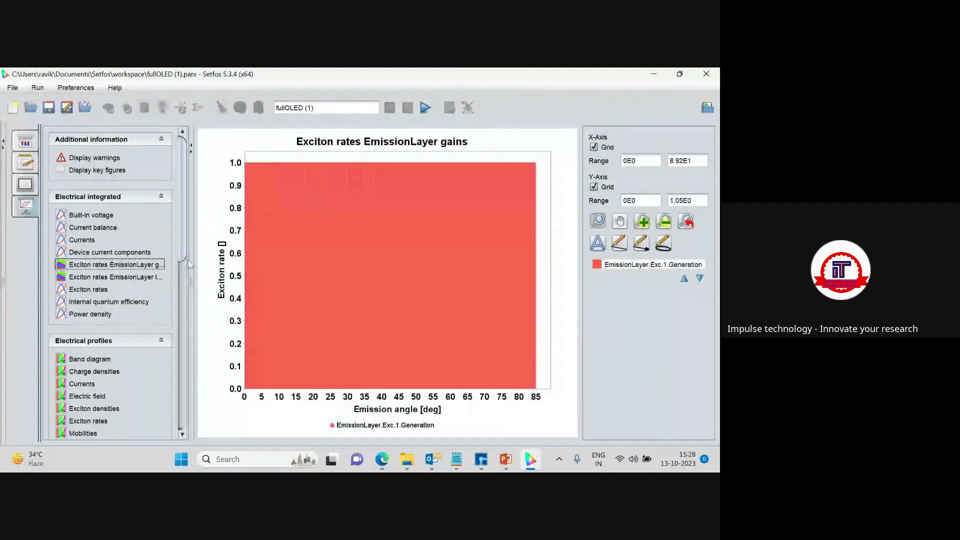
{"action": "left_click_drag", "start_coordinate": [189, 266], "coordinate": [213, 270]}
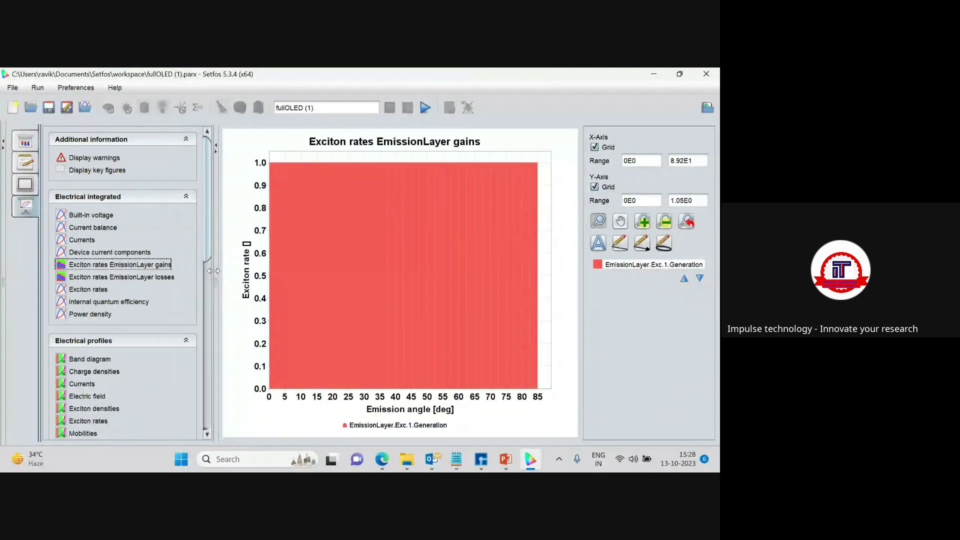
{"action": "left_click", "coordinate": [86, 291]}
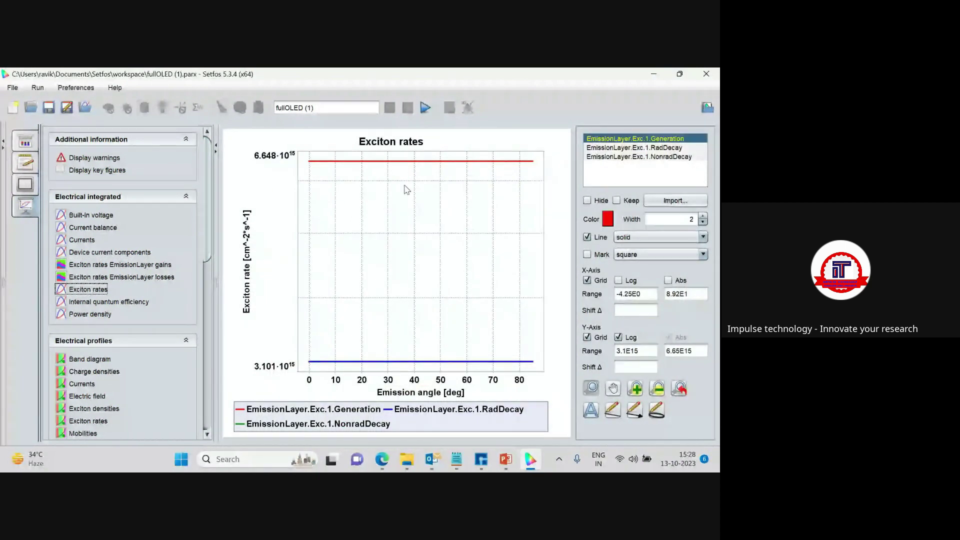
{"action": "left_click", "coordinate": [103, 303]}
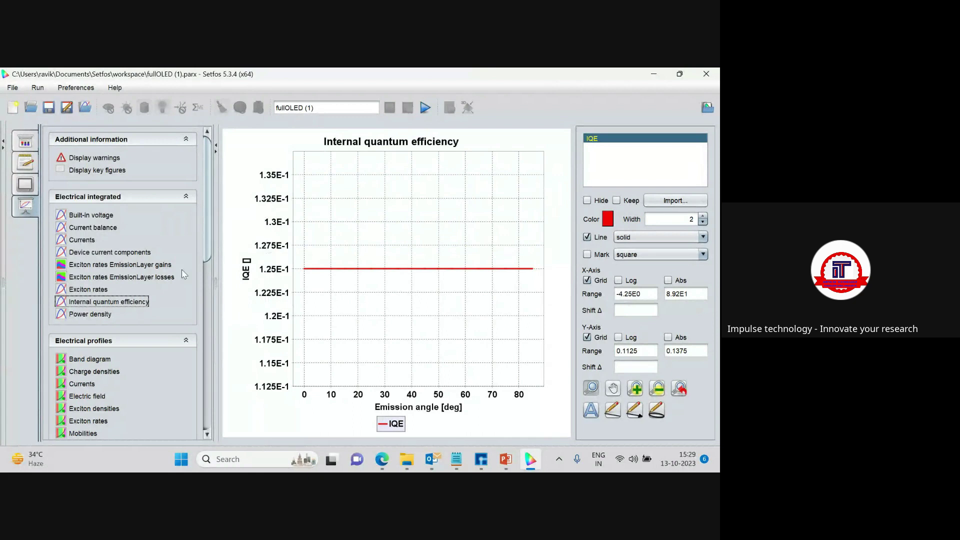
- View the CIE xy plot from the emissive properties
{"action": "scroll", "coordinate": [175, 283], "scroll_direction": "down", "scroll_amount": 5}
{"action": "scroll", "coordinate": [175, 283], "scroll_direction": "down", "scroll_amount": 3}
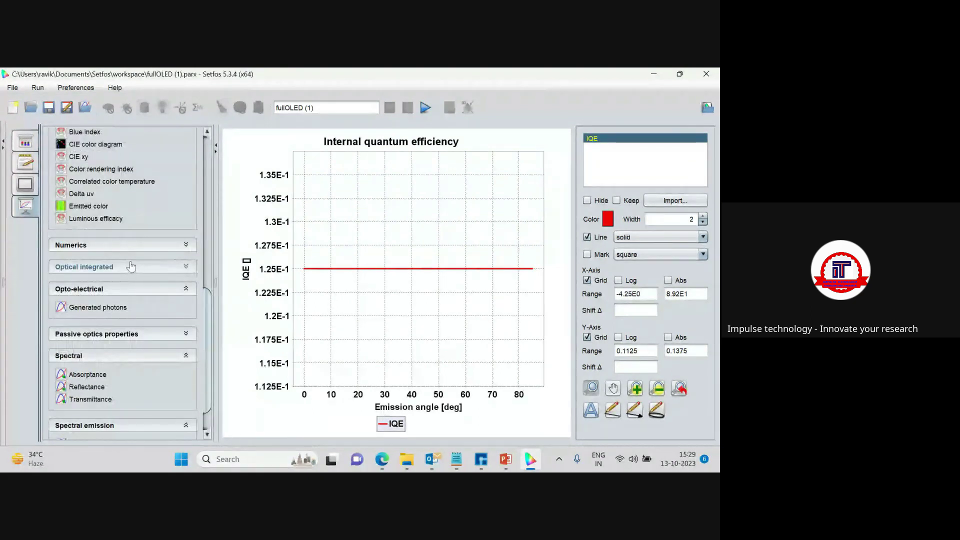
{"action": "left_click", "coordinate": [78, 156]}
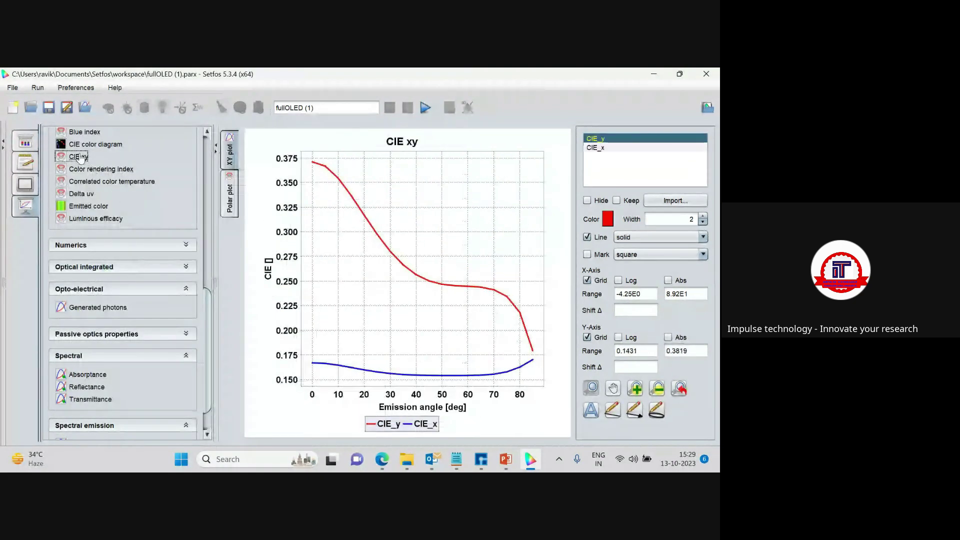
- View the CIE xy curves as a polar plot and as an XY plot, and list the optical integrated results
{"action": "left_click", "coordinate": [230, 197]}
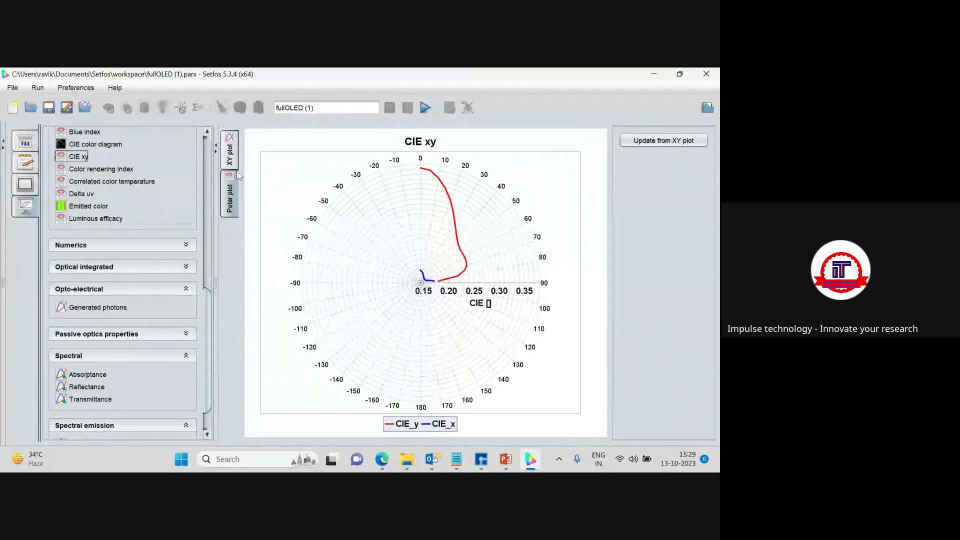
{"action": "left_click", "coordinate": [229, 154]}
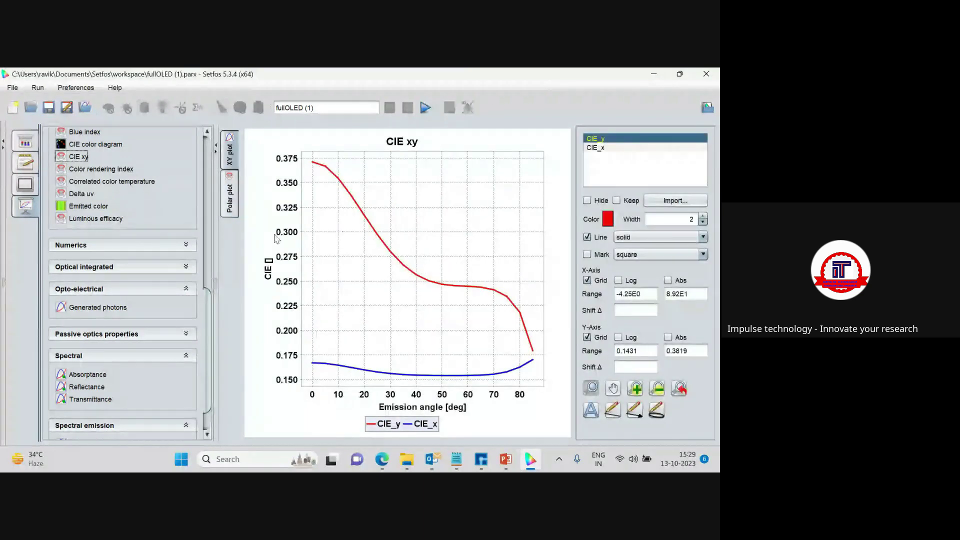
{"action": "left_click", "coordinate": [120, 268]}
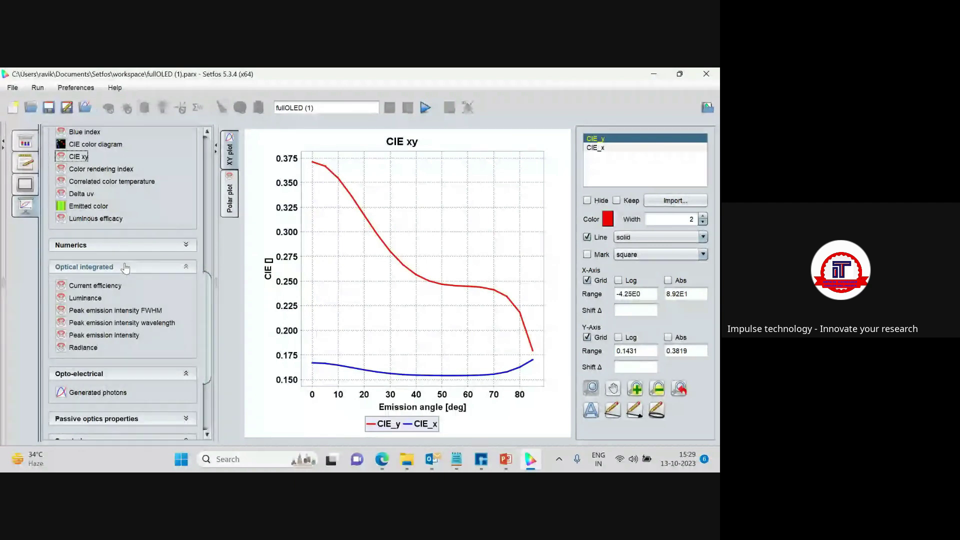
{"action": "left_click", "coordinate": [208, 245]}
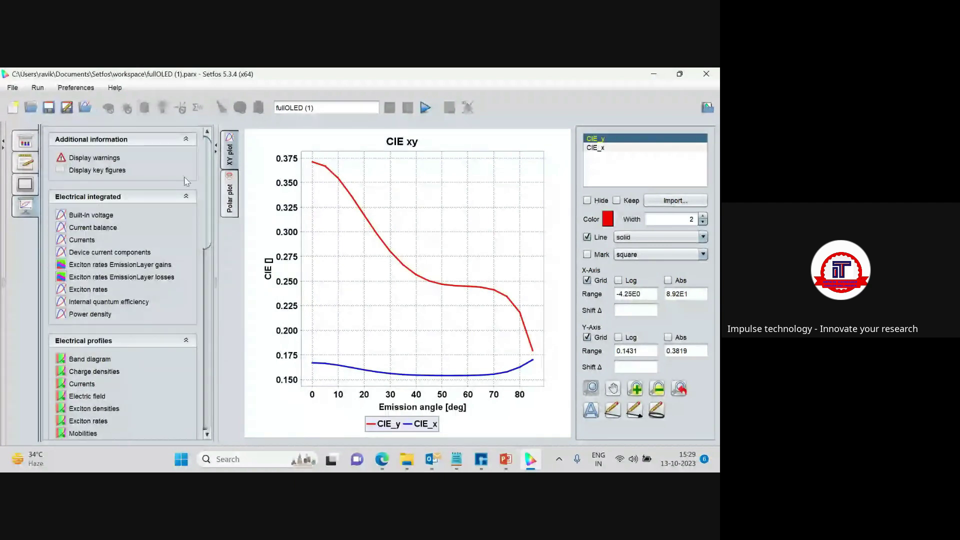
- Return to the layer structure and open the example file PerovskiteLED.parx, enlarging the file browser to see more of the examples
{"action": "left_click", "coordinate": [25, 142]}
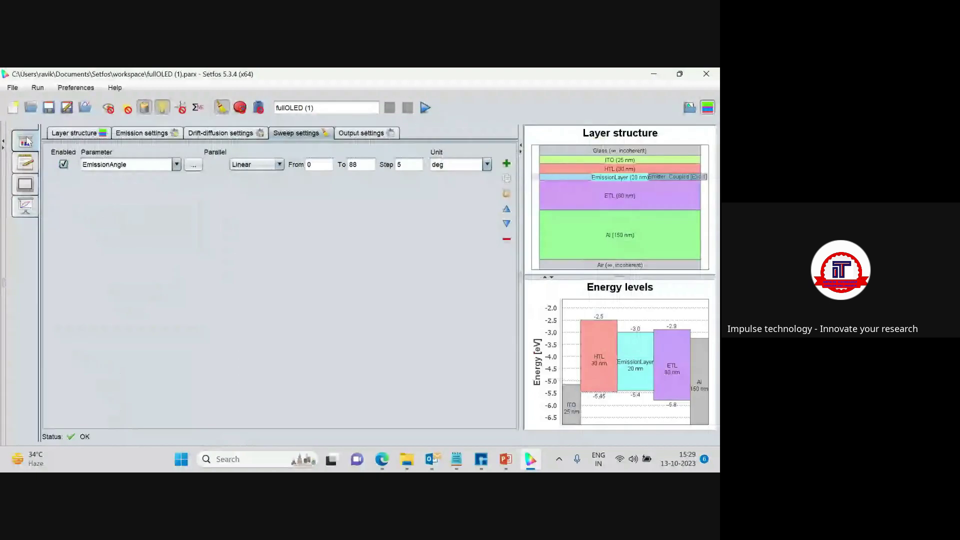
{"action": "left_click", "coordinate": [71, 134]}
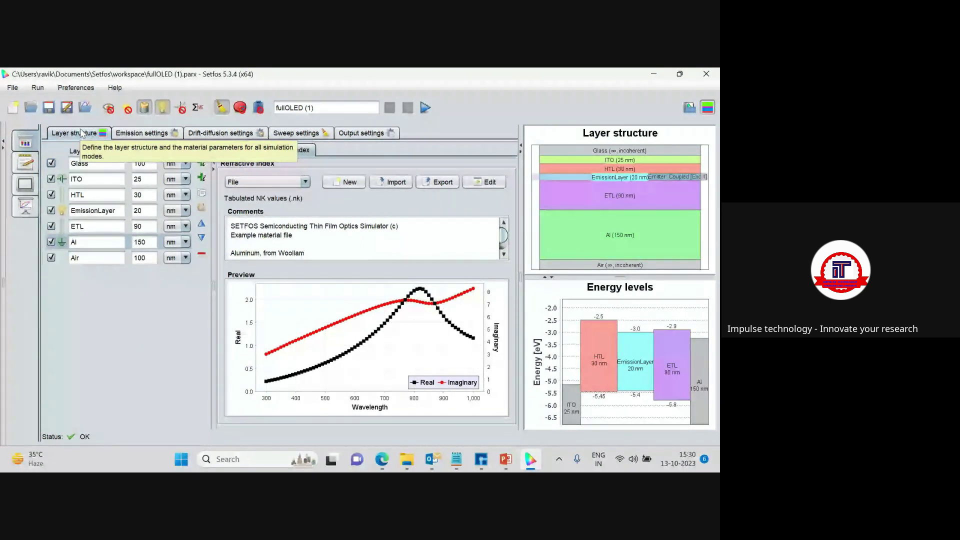
{"action": "left_click", "coordinate": [12, 88]}
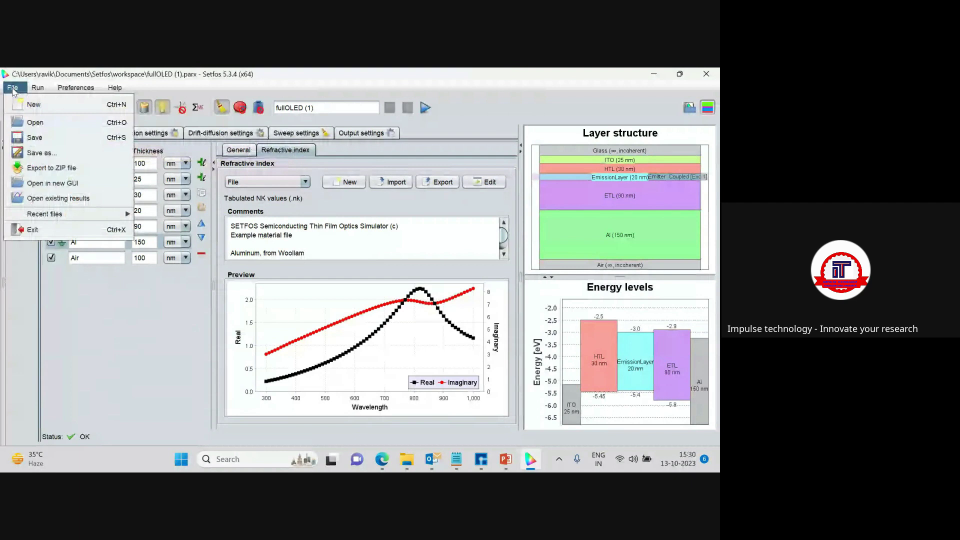
{"action": "left_click", "coordinate": [35, 123]}
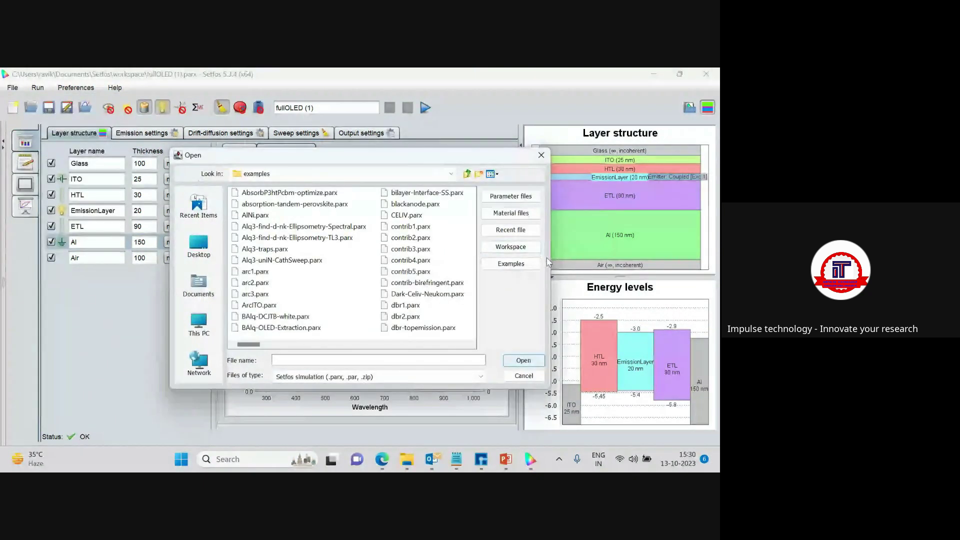
{"action": "left_click_drag", "start_coordinate": [551, 260], "coordinate": [711, 260]}
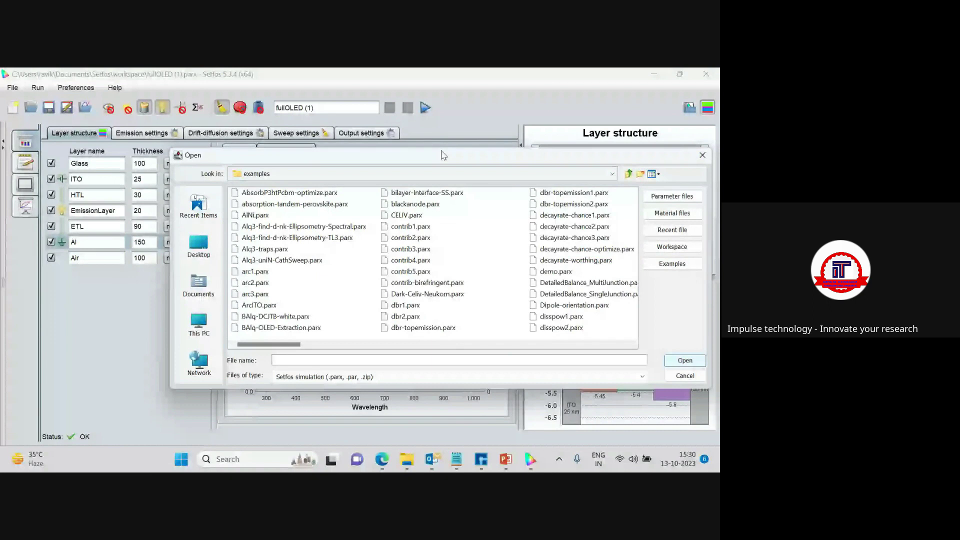
{"action": "left_click_drag", "start_coordinate": [442, 155], "coordinate": [323, 120]}
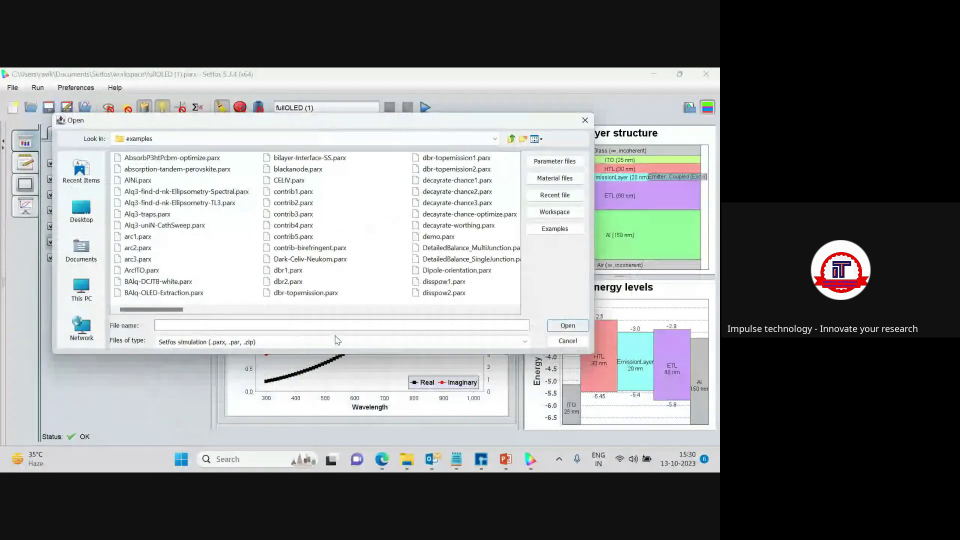
{"action": "left_click_drag", "start_coordinate": [333, 353], "coordinate": [332, 404]}
{"action": "left_click_drag", "start_coordinate": [595, 272], "coordinate": [659, 257]}
{"action": "scroll", "coordinate": [453, 272], "scroll_direction": "right", "scroll_amount": 5}
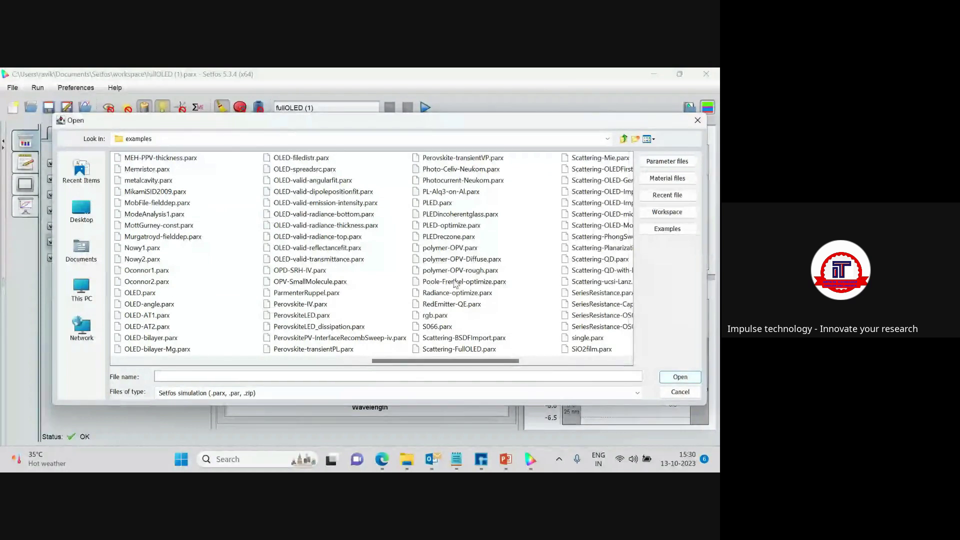
{"action": "left_click", "coordinate": [304, 315]}
{"action": "left_click", "coordinate": [680, 376]}
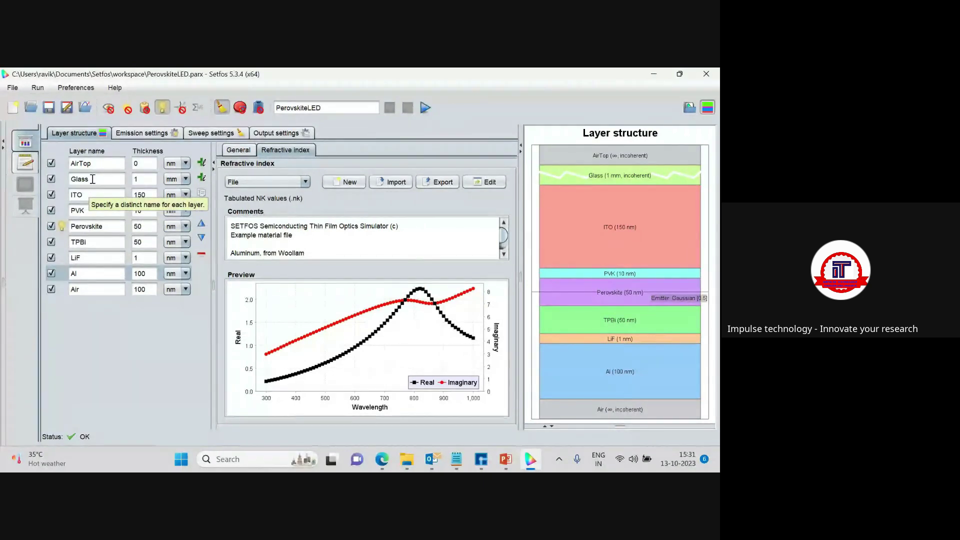
- Review the ITO layer's refractive index data, the emission settings and the sweep settings of the PerovskiteLED simulation
{"action": "left_click", "coordinate": [89, 196]}
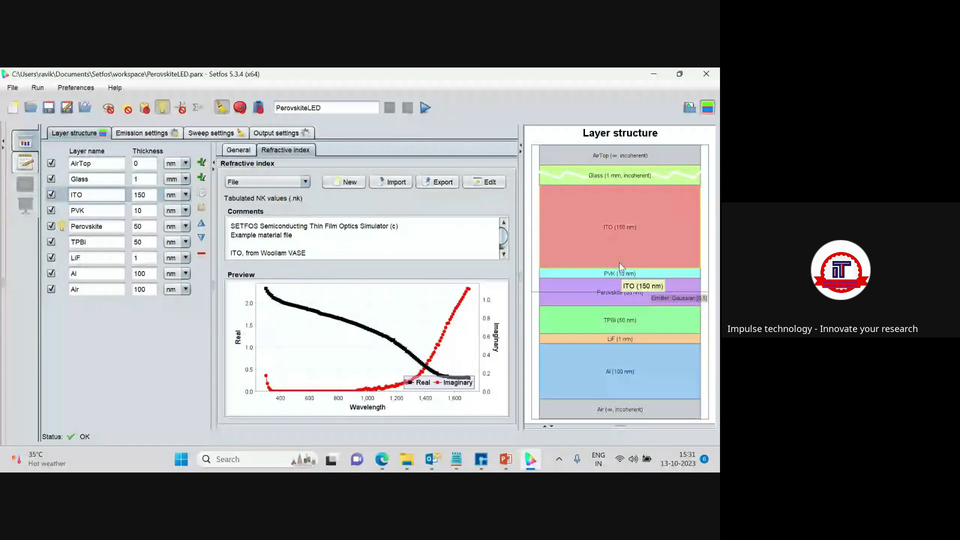
{"action": "left_click", "coordinate": [142, 133]}
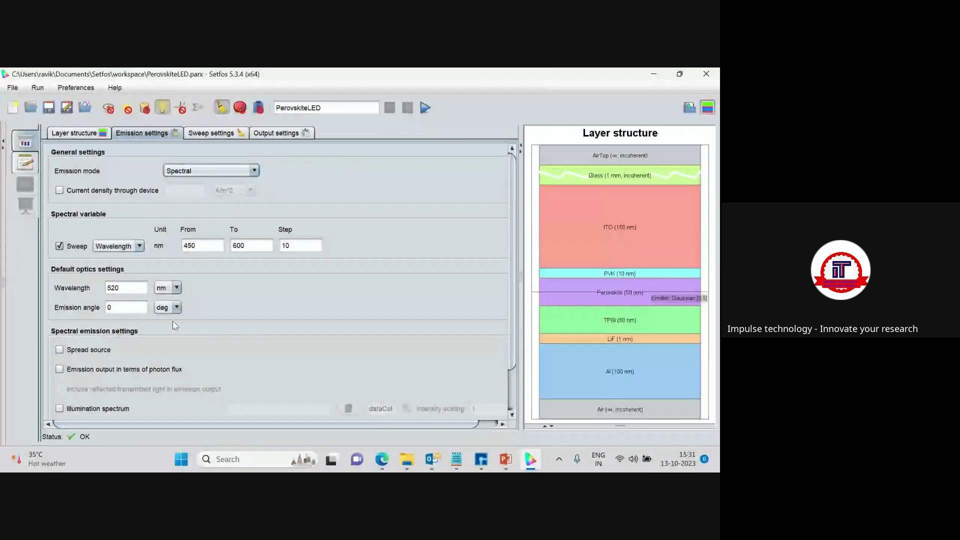
{"action": "scroll", "coordinate": [173, 322], "scroll_direction": "down", "scroll_amount": 1}
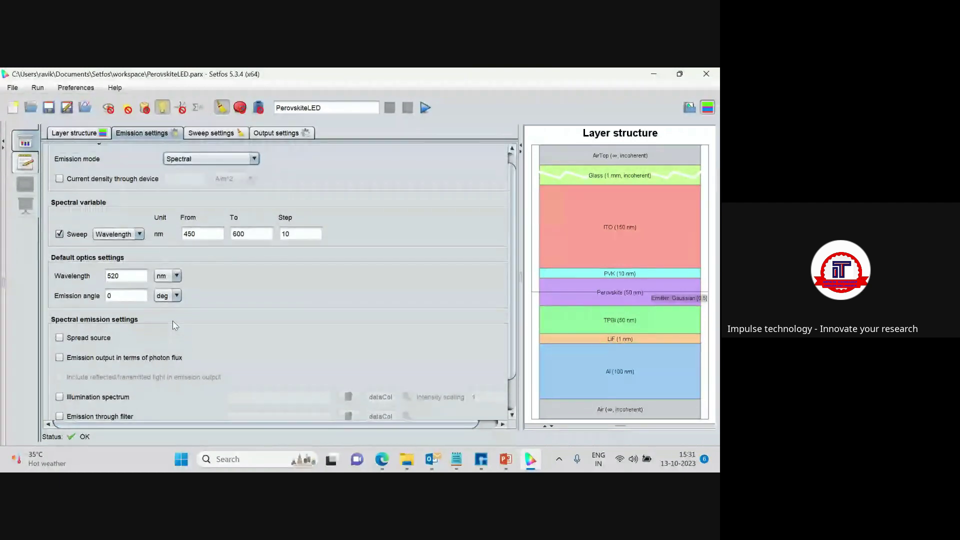
{"action": "scroll", "coordinate": [174, 324], "scroll_direction": "up", "scroll_amount": 1}
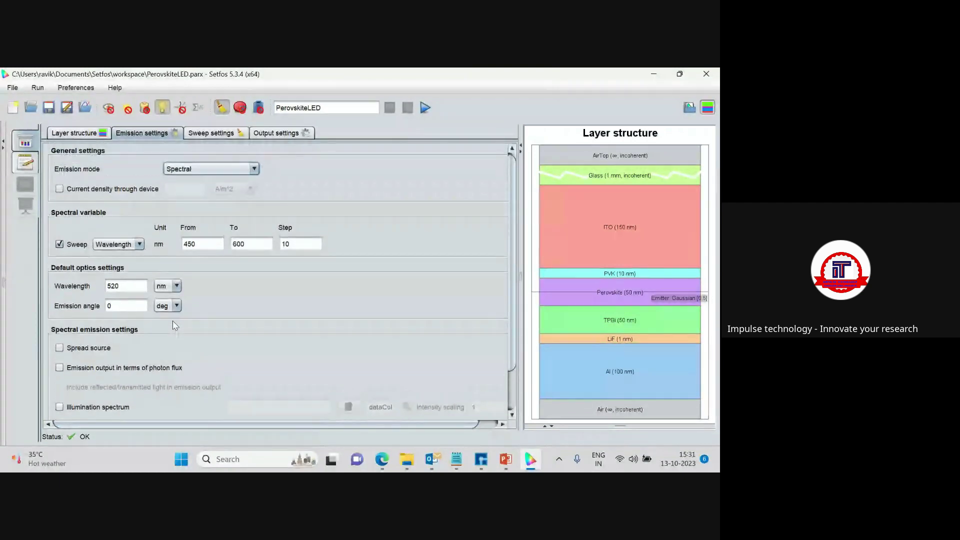
{"action": "left_click", "coordinate": [214, 136]}
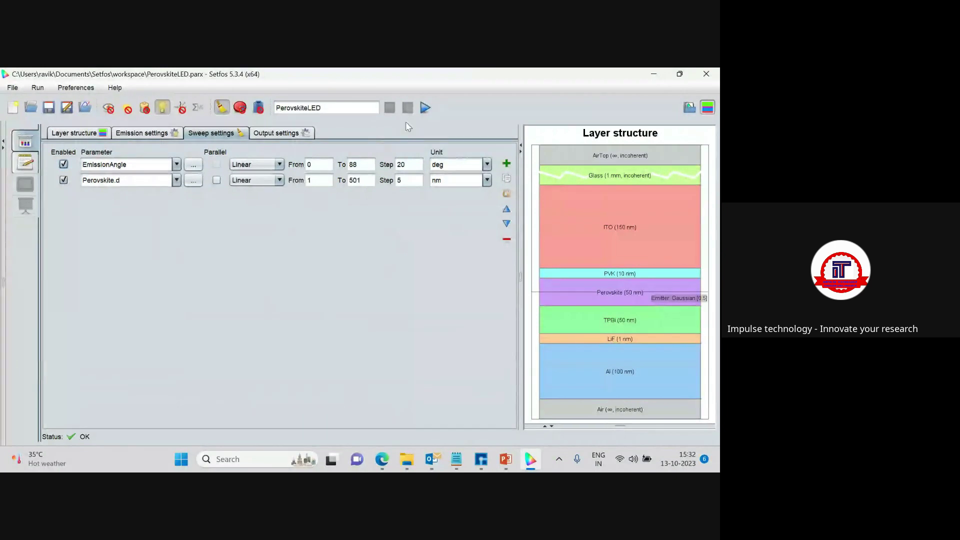
- Run the PerovskiteLED simulation and plot its spectral absorptance and reflectance
{"action": "left_click", "coordinate": [425, 110]}
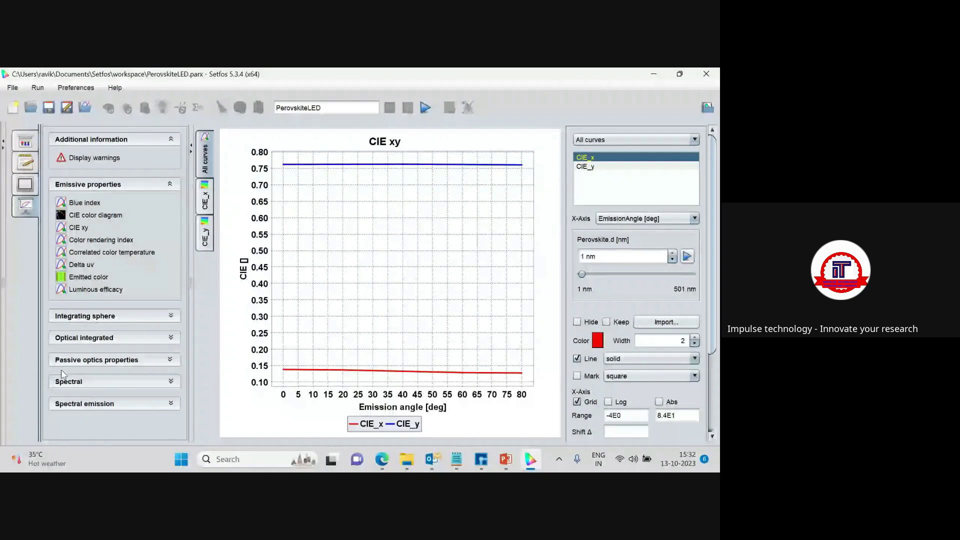
{"action": "left_click", "coordinate": [67, 382]}
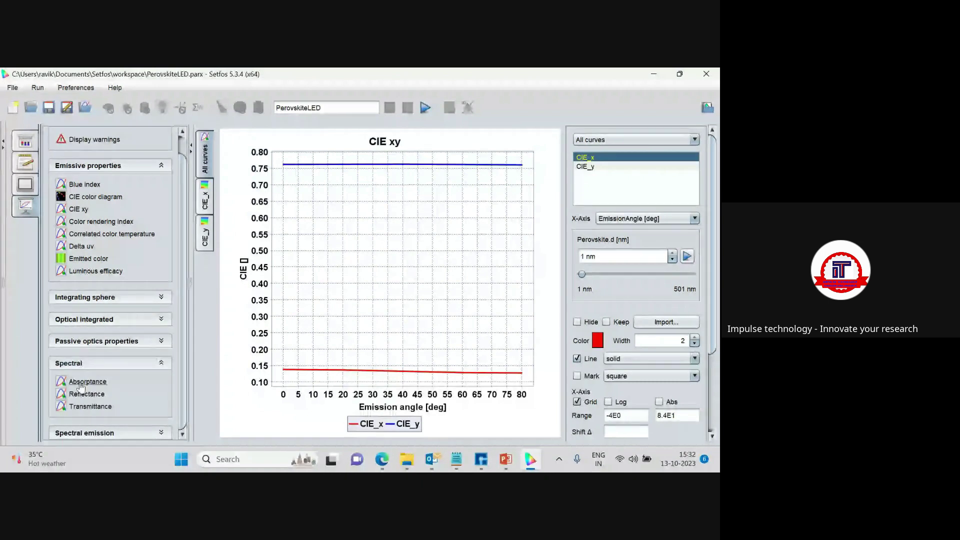
{"action": "left_click", "coordinate": [81, 383]}
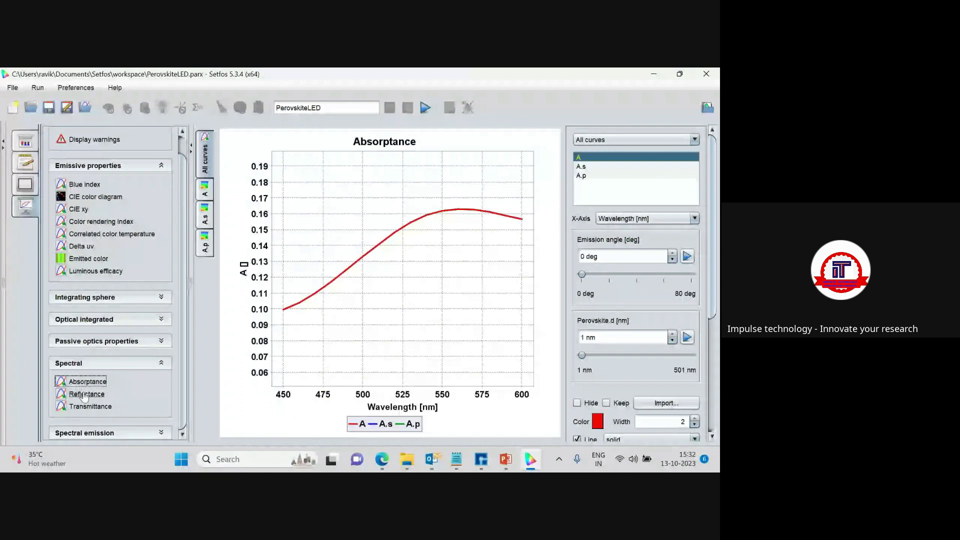
{"action": "left_click", "coordinate": [84, 396]}
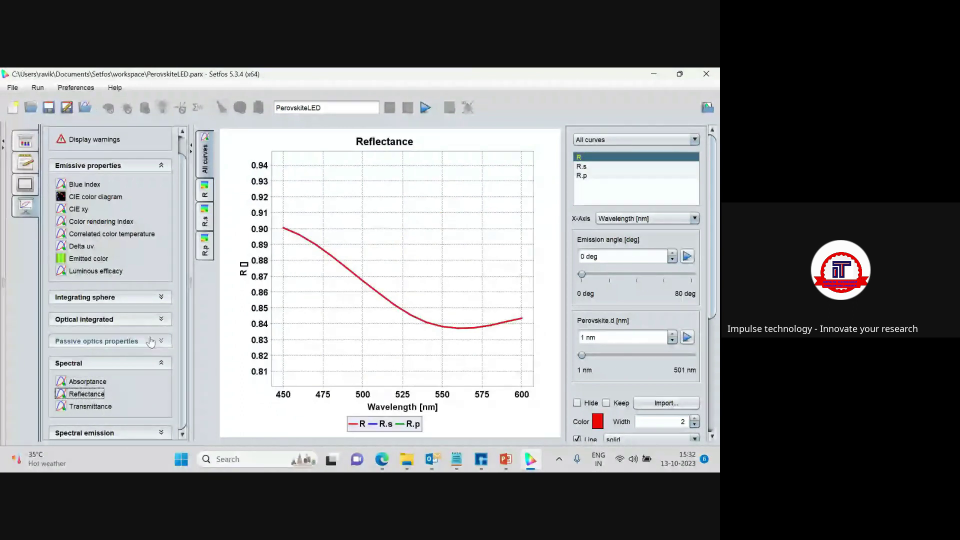
- View the R.p reflectance map over wavelength and emission angle, all reflectance curves, and the transmittance spectrum
{"action": "left_click", "coordinate": [204, 249]}
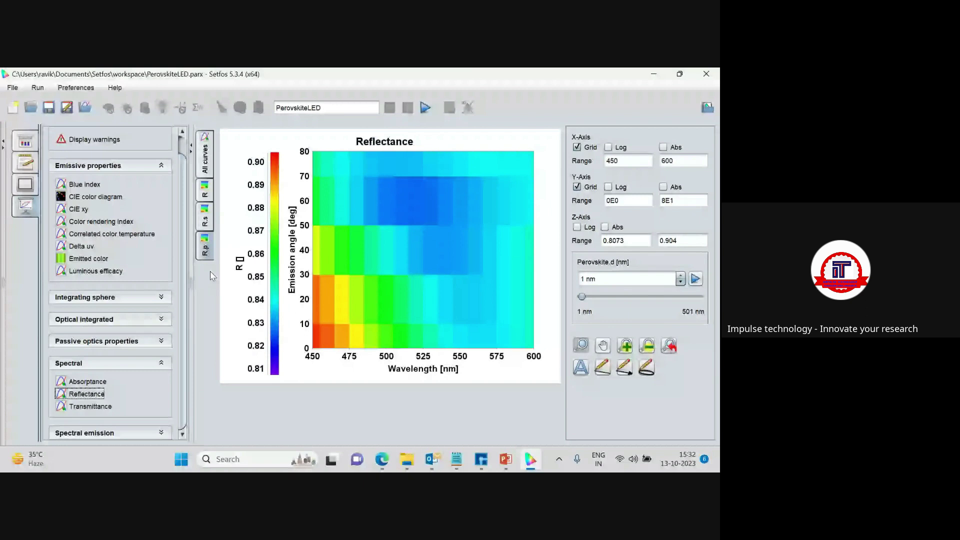
{"action": "left_click", "coordinate": [206, 169]}
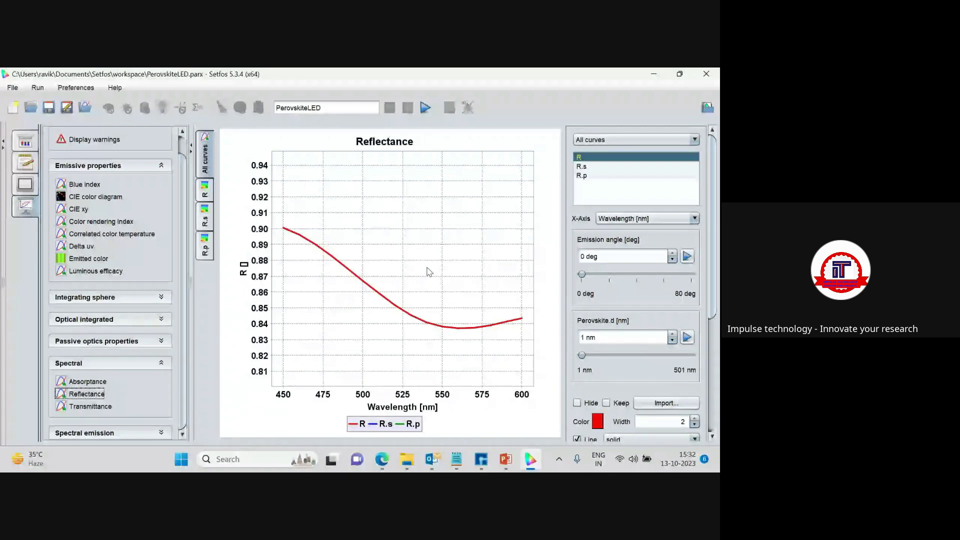
{"action": "key", "text": "Down"}
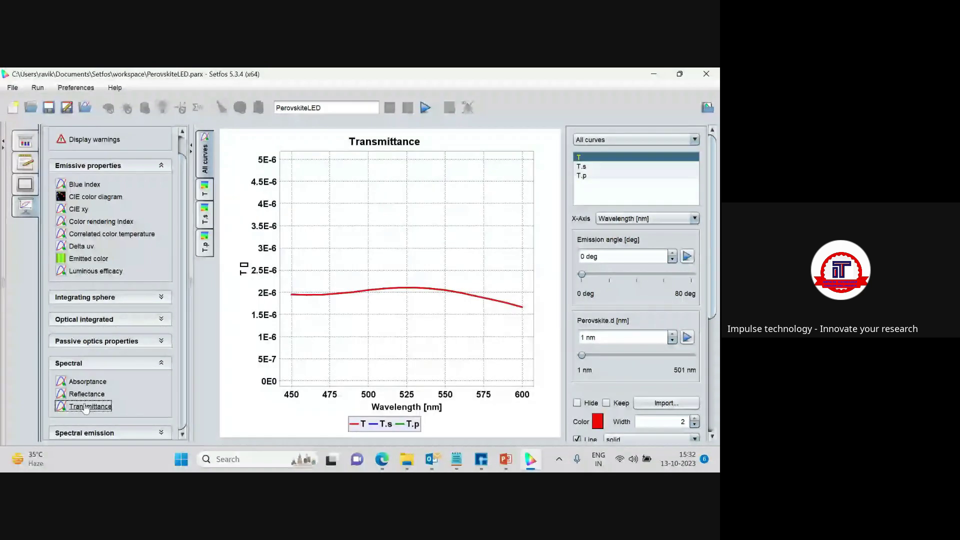
- View the perovskite LED's emission spectrum and its current efficiency versus emission angle
{"action": "left_click", "coordinate": [120, 433]}
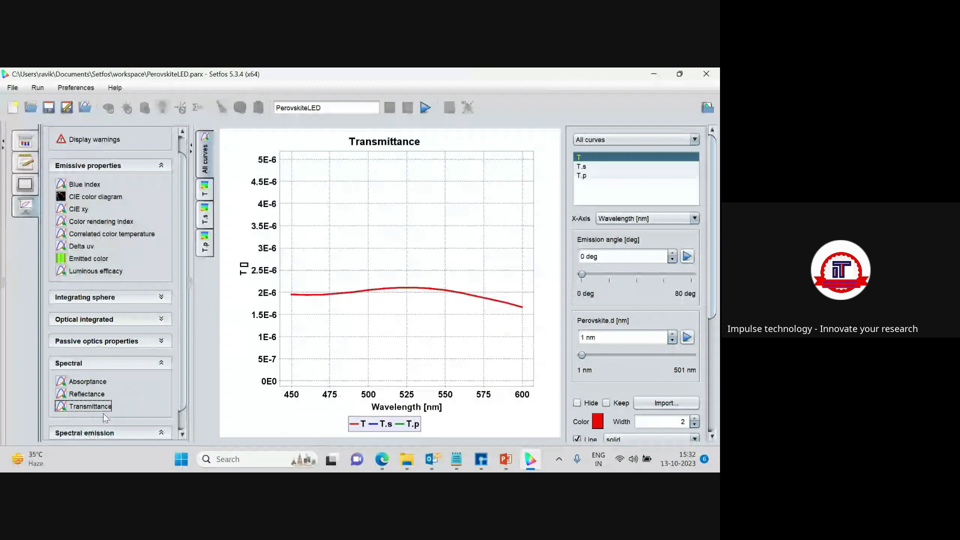
{"action": "left_click", "coordinate": [72, 405]}
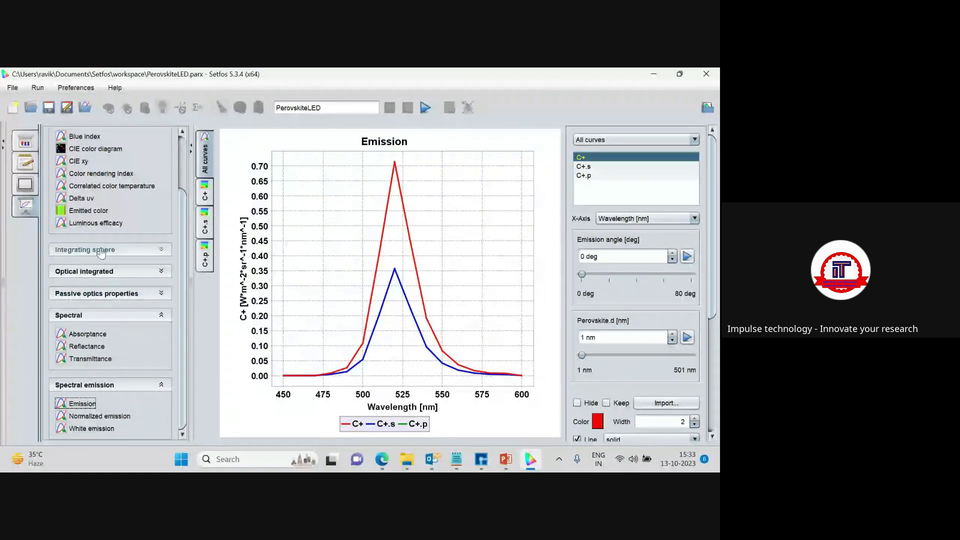
{"action": "left_click", "coordinate": [102, 272]}
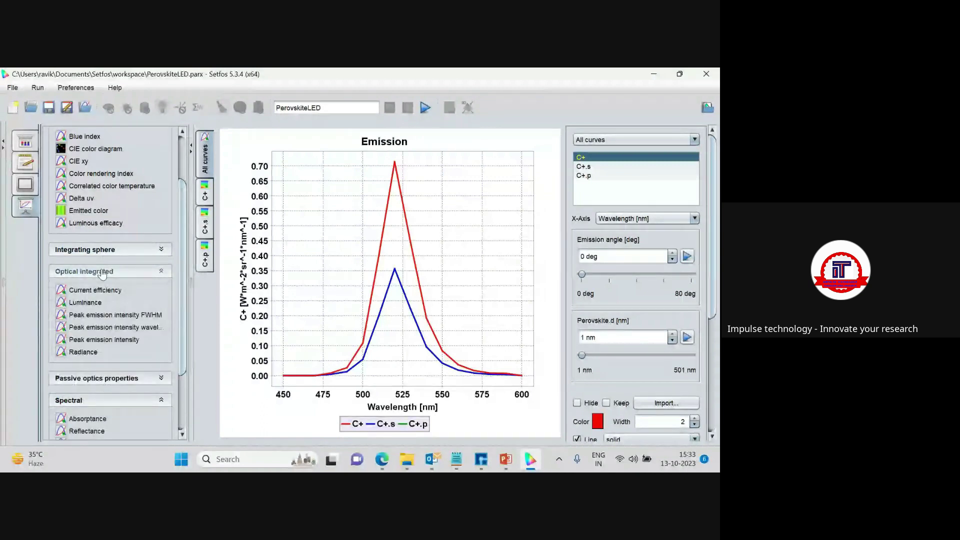
{"action": "left_click", "coordinate": [96, 292]}
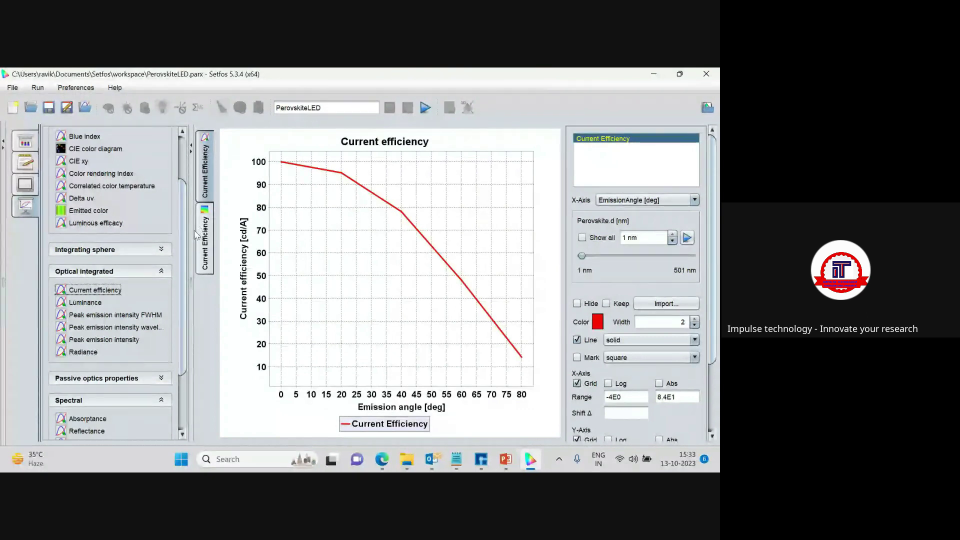
{"action": "scroll", "coordinate": [182, 230], "scroll_direction": "up", "scroll_amount": 3}
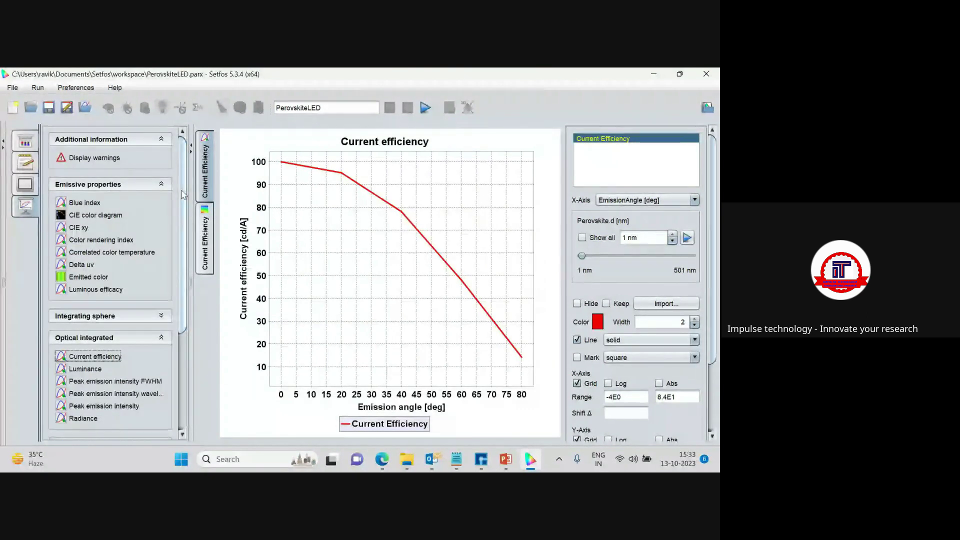
- Return to the PerovskiteLED layer structure, enable absorption mode and disable emission mode
{"action": "left_click", "coordinate": [25, 143]}
{"action": "left_click", "coordinate": [61, 134]}
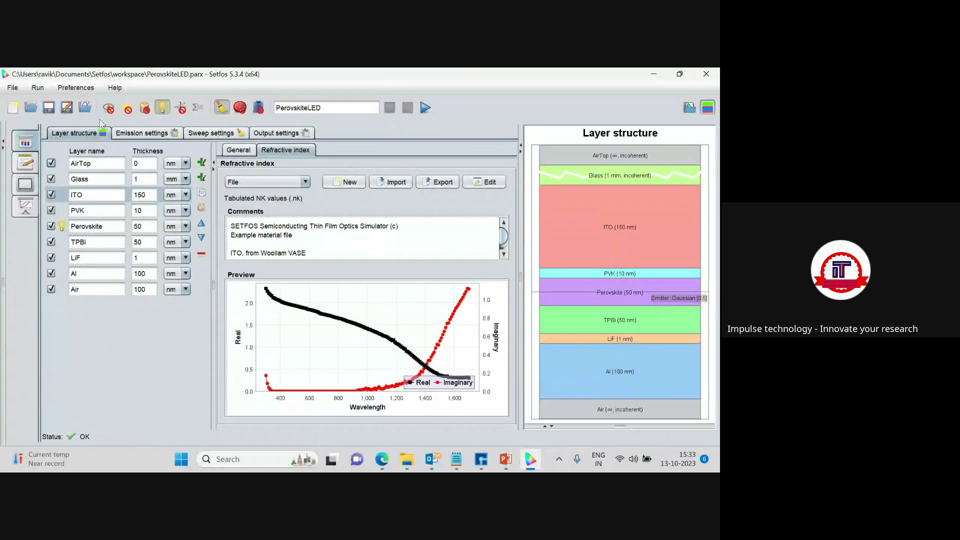
{"action": "left_click", "coordinate": [127, 109]}
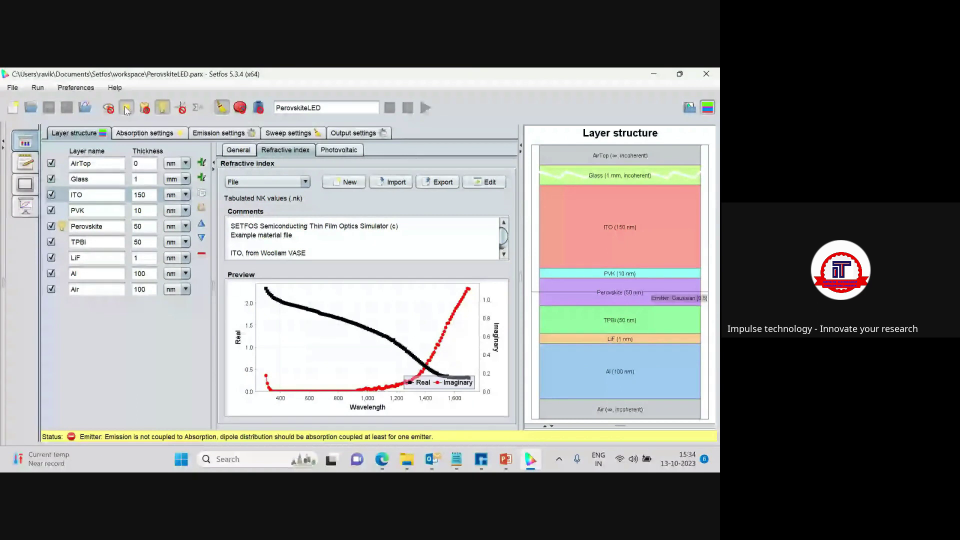
{"action": "left_click", "coordinate": [161, 105]}
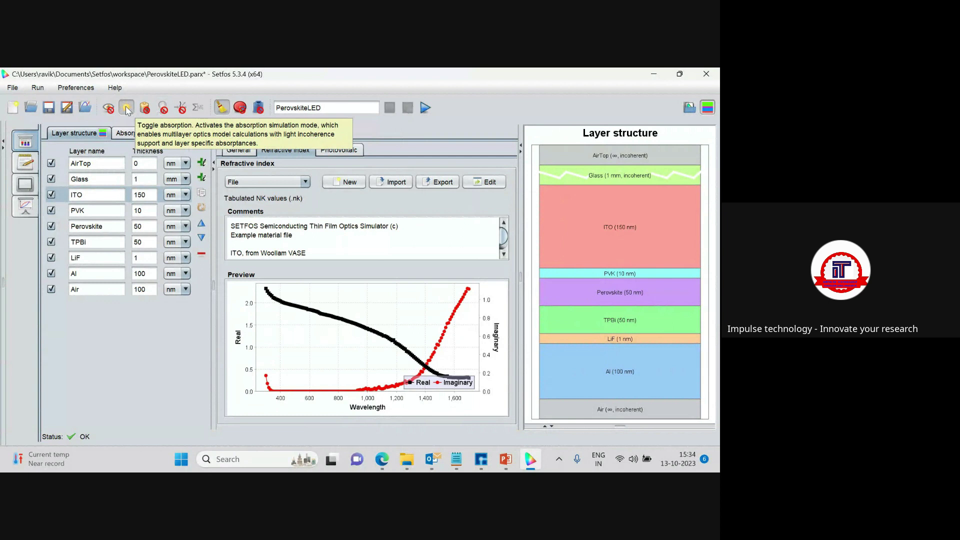
- Create a new simulation, discarding the unsaved PerovskiteLED changes, and enable absorption mode for it
{"action": "left_click", "coordinate": [15, 88]}
{"action": "left_click", "coordinate": [32, 106]}
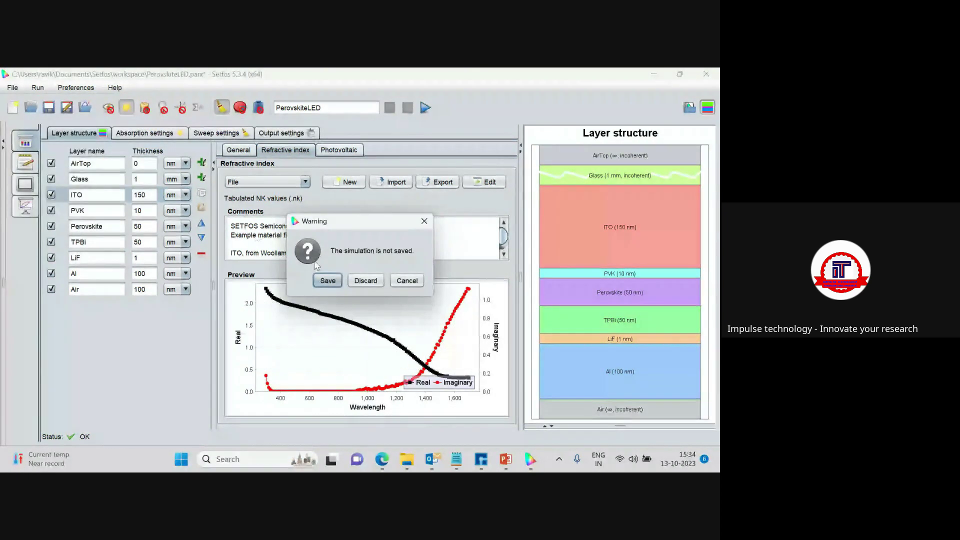
{"action": "left_click", "coordinate": [365, 280]}
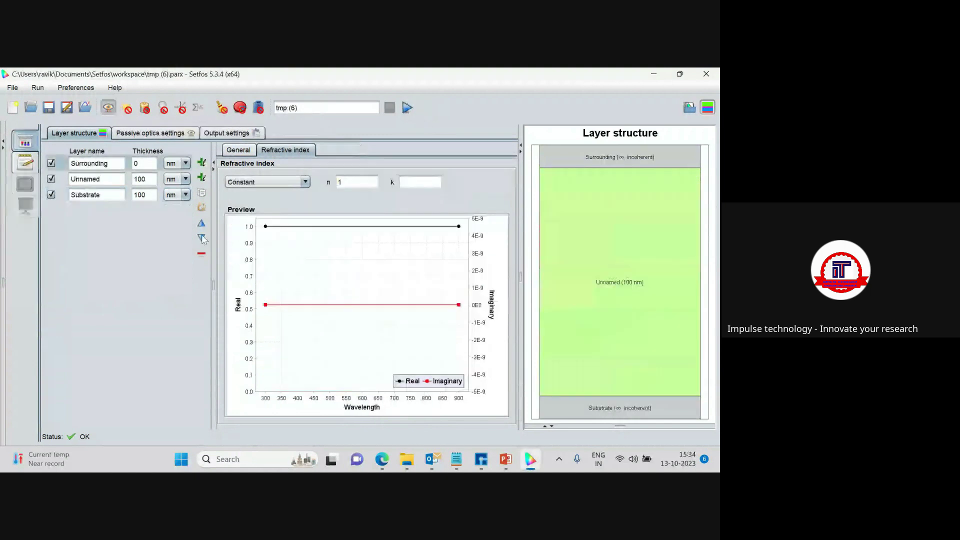
{"action": "left_click", "coordinate": [126, 107]}
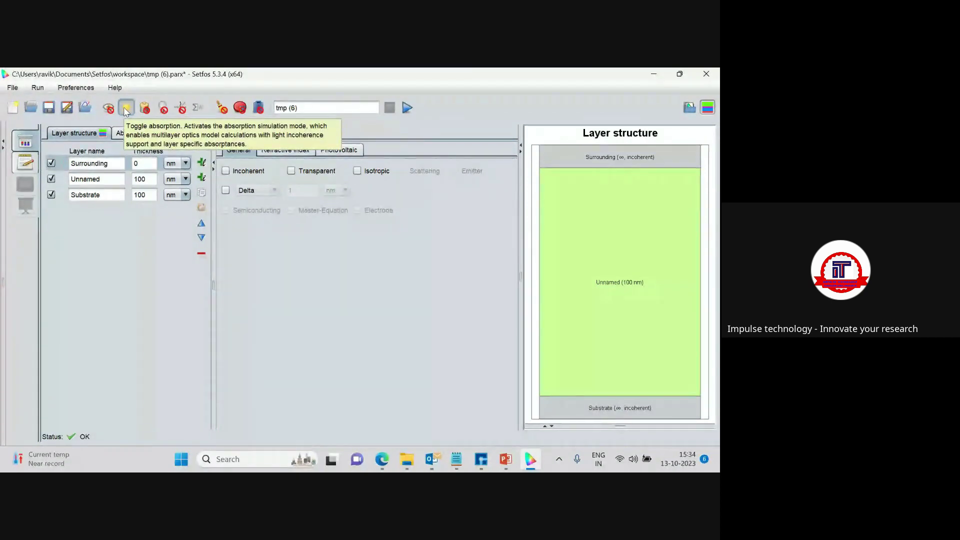
{"action": "left_click", "coordinate": [126, 108]}
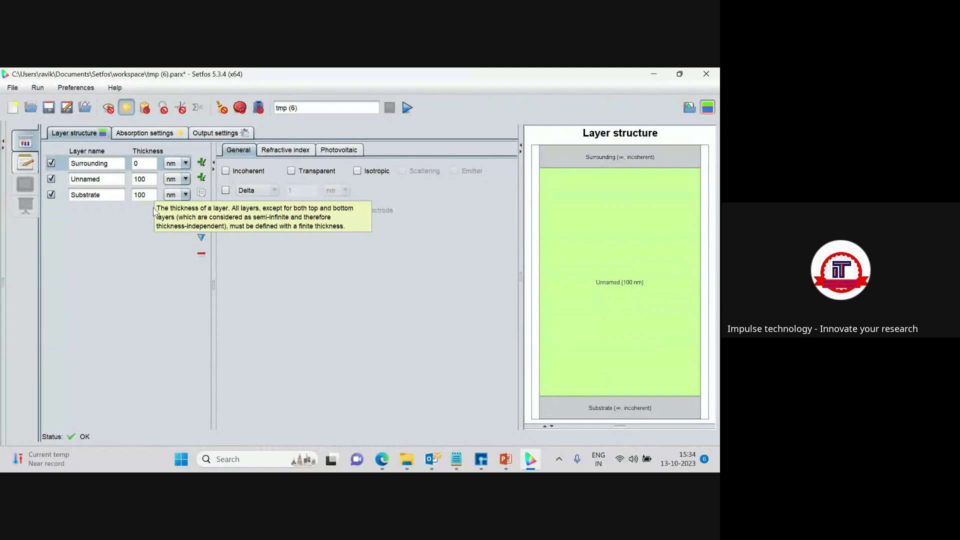
{"action": "left_click", "coordinate": [126, 109]}
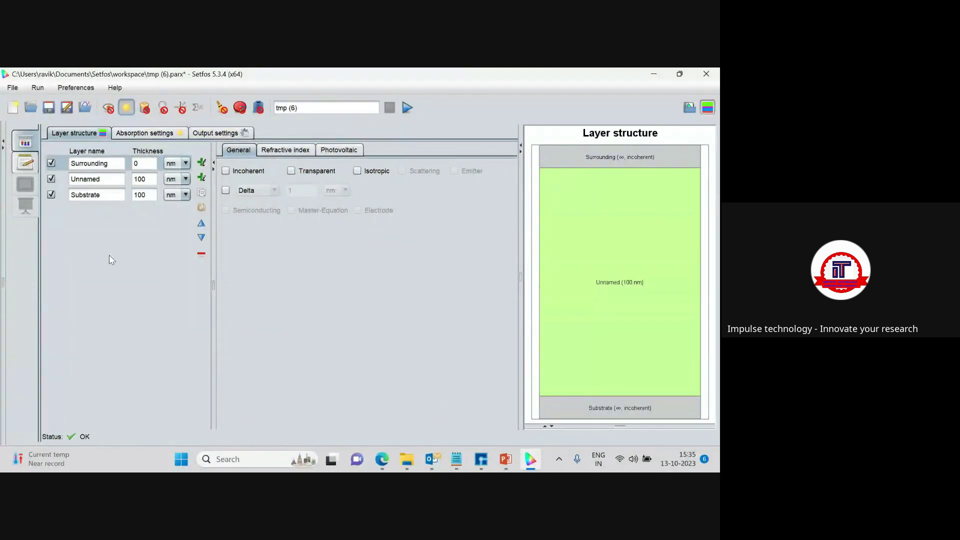
{"action": "left_click", "coordinate": [106, 179]}
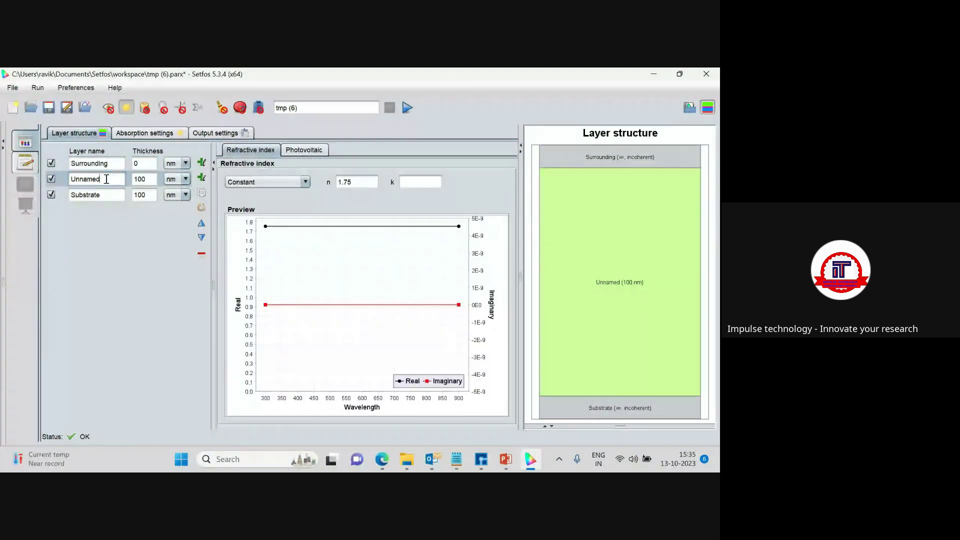
- Rename the Surrounding layer as Air_top
{"action": "left_click", "coordinate": [112, 163]}
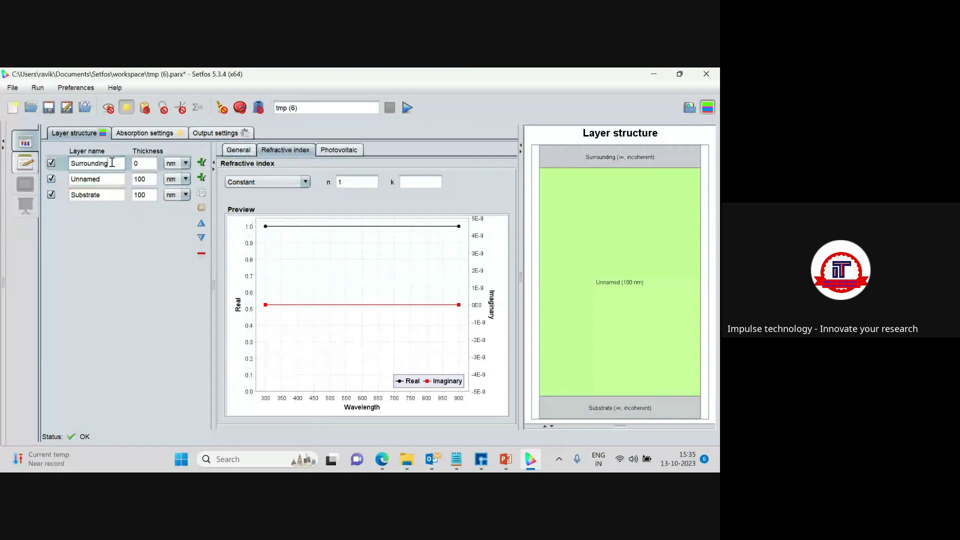
{"action": "key", "text": "BackSpace"}
{"action": "key", "text": "BackSpace"}
{"action": "key", "text": "BackSpace"}
{"action": "key", "text": "BackSpace"}
{"action": "key", "text": "BackSpace"}
{"action": "key", "text": "BackSpace"}
{"action": "key", "text": "BackSpace"}
{"action": "key", "text": "BackSpace"}
{"action": "key", "text": "BackSpace"}
{"action": "key", "text": "BackSpace"}
{"action": "key", "text": "BackSpace"}
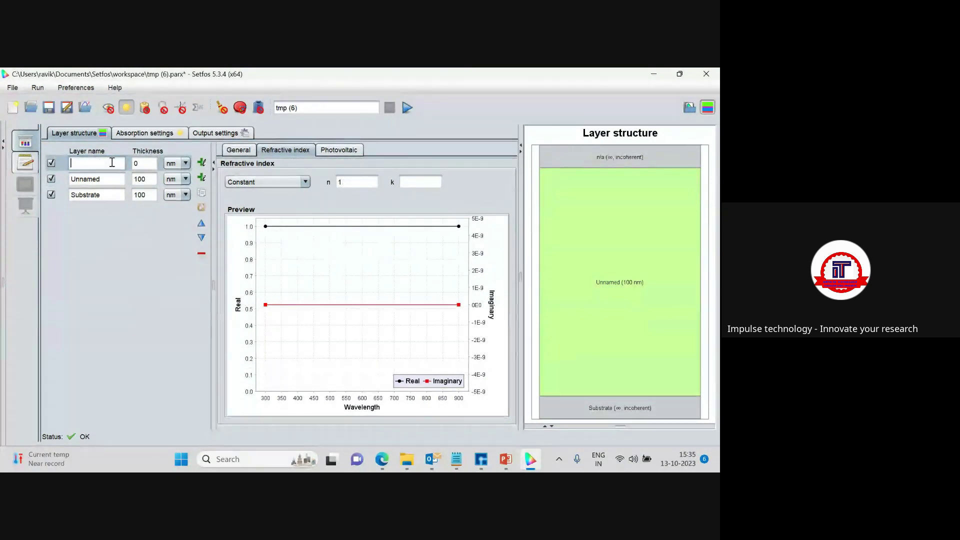
{"action": "type", "text": "A"}
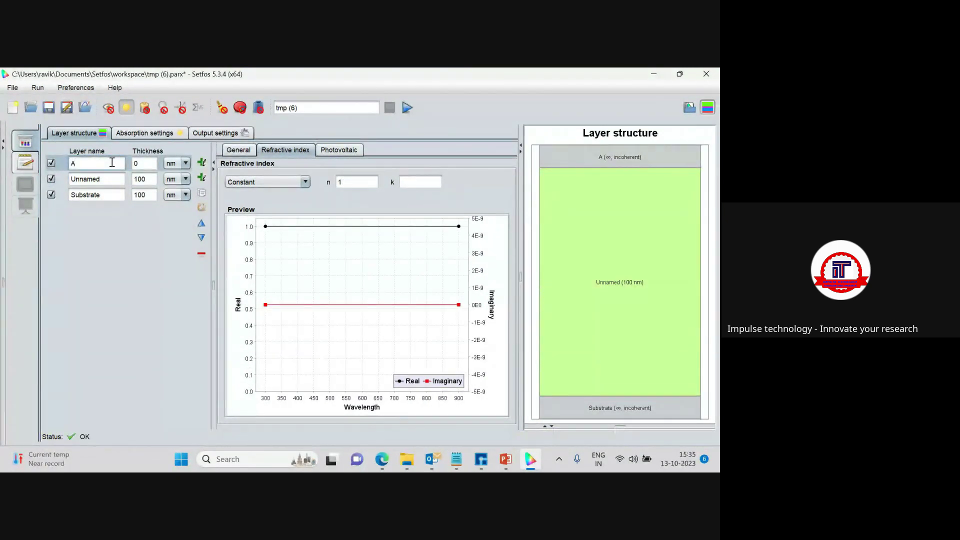
{"action": "type", "text": "lr_top"}
- Insert three additional layers between the Unnamed layer and the Substrate
{"action": "left_click", "coordinate": [111, 177]}
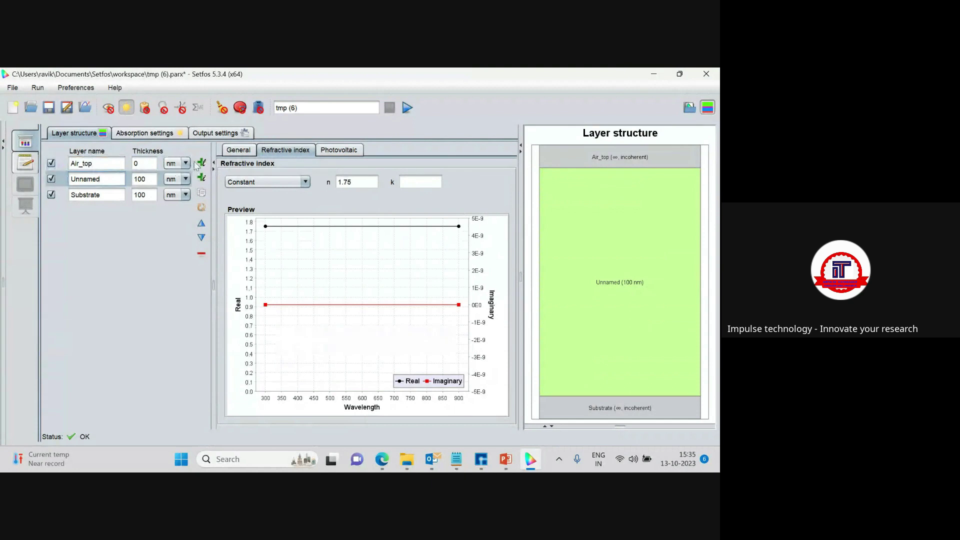
{"action": "left_click", "coordinate": [202, 177]}
{"action": "left_click", "coordinate": [202, 178]}
{"action": "left_click", "coordinate": [202, 177]}
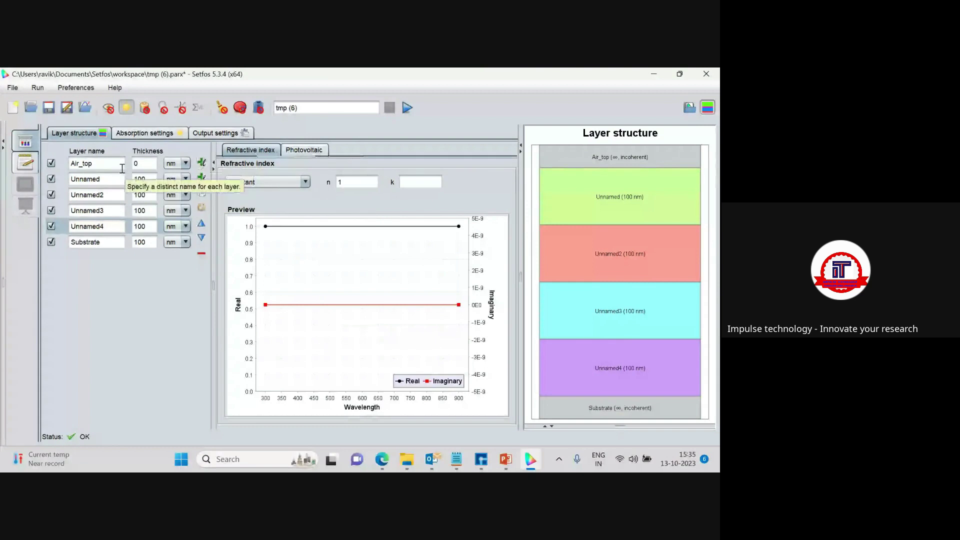
- Rename the Unnamed layer directly below Air_top as Glass
{"action": "left_click", "coordinate": [108, 178]}
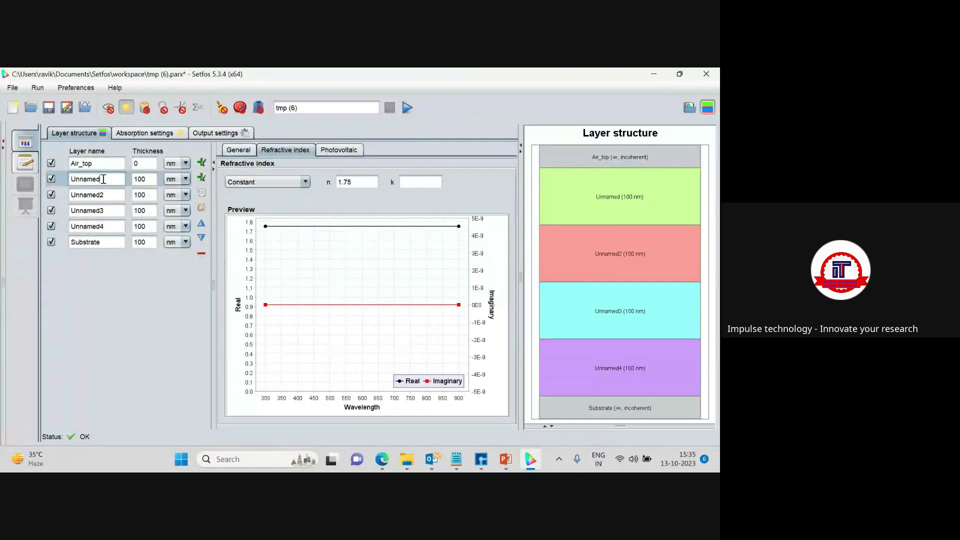
{"action": "key", "text": "BackSpace"}
{"action": "key", "text": "BackSpace"}
{"action": "key", "text": "BackSpace"}
{"action": "key", "text": "BackSpace"}
{"action": "key", "text": "BackSpace"}
{"action": "key", "text": "BackSpace"}
{"action": "key", "text": "BackSpace"}
{"action": "type", "text": "Glass"}
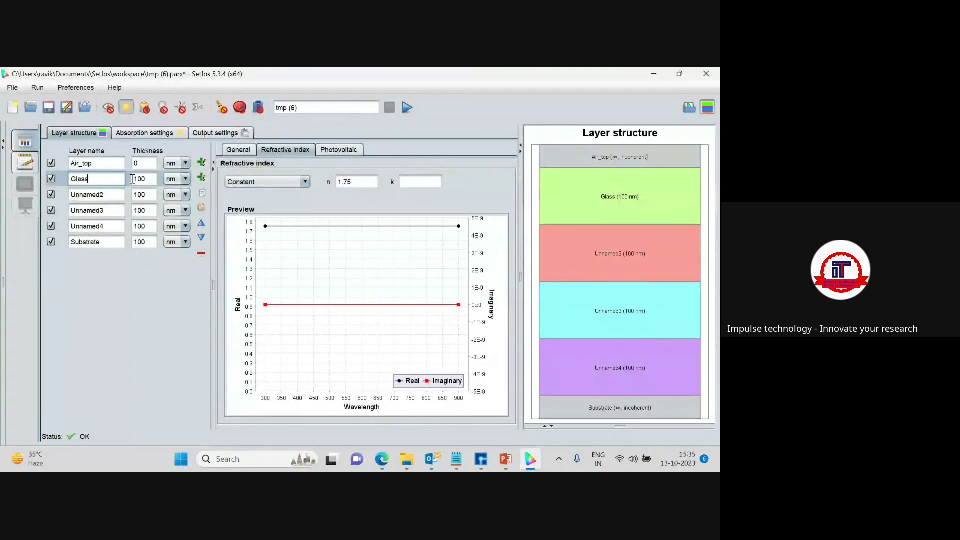
- Rename the Unnamed2 layer below Glass as ITO
{"action": "left_click", "coordinate": [107, 195]}
{"action": "key", "text": "BackSpace"}
{"action": "key", "text": "BackSpace"}
{"action": "key", "text": "BackSpace"}
{"action": "key", "text": "BackSpace"}
{"action": "key", "text": "BackSpace"}
{"action": "key", "text": "BackSpace"}
{"action": "key", "text": "BackSpace"}
{"action": "key", "text": "BackSpace"}
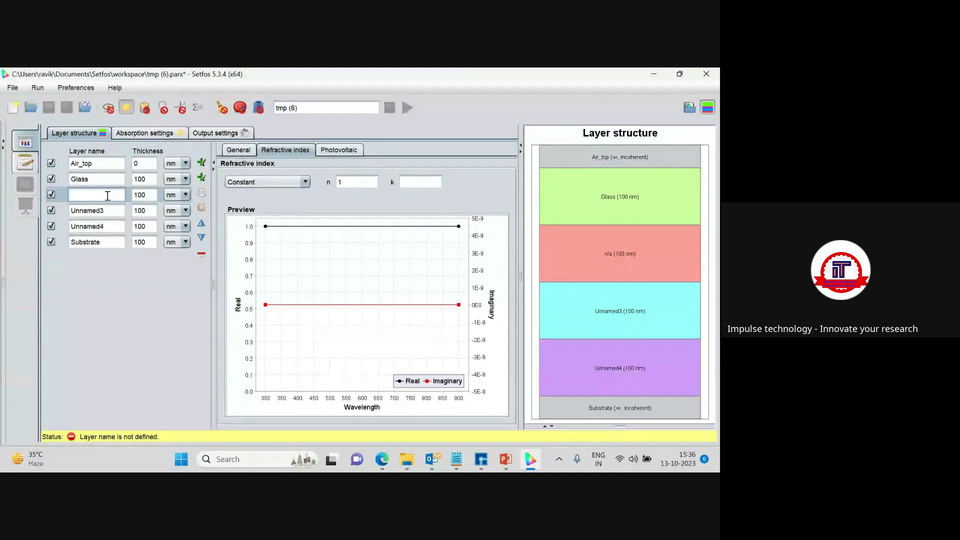
{"action": "type", "text": "ITO"}
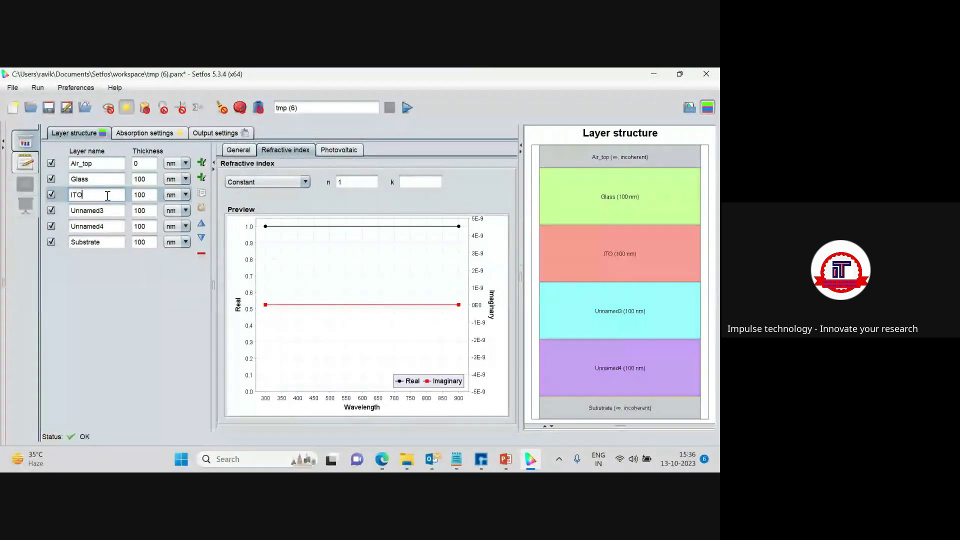
- Rename the Unnamed3 layer below ITO as PEDOT
{"action": "left_click", "coordinate": [109, 208]}
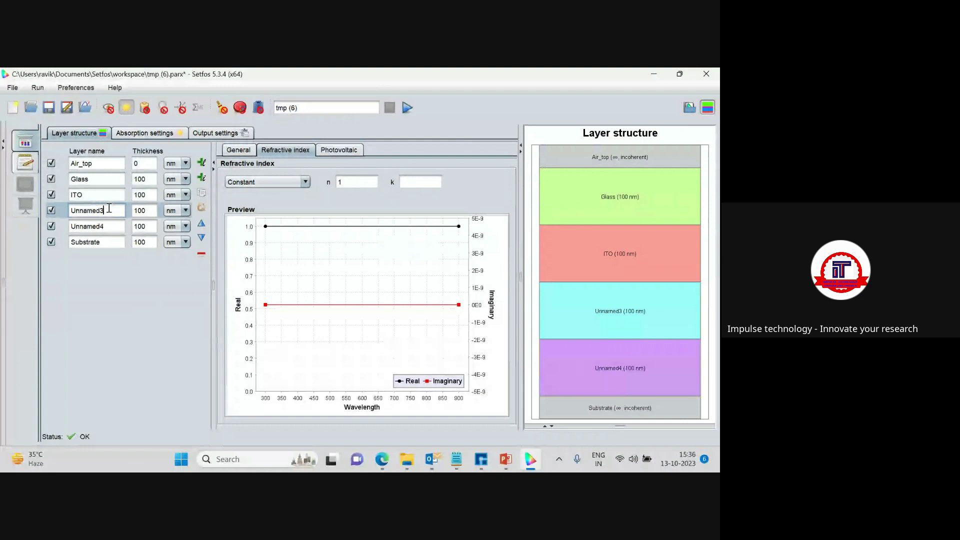
{"action": "key", "text": "BackSpace"}
{"action": "key", "text": "BackSpace"}
{"action": "key", "text": "BackSpace"}
{"action": "key", "text": "BackSpace"}
{"action": "key", "text": "BackSpace"}
{"action": "key", "text": "BackSpace"}
{"action": "key", "text": "BackSpace"}
{"action": "key", "text": "BackSpace"}
{"action": "type", "text": "PEDOT"}
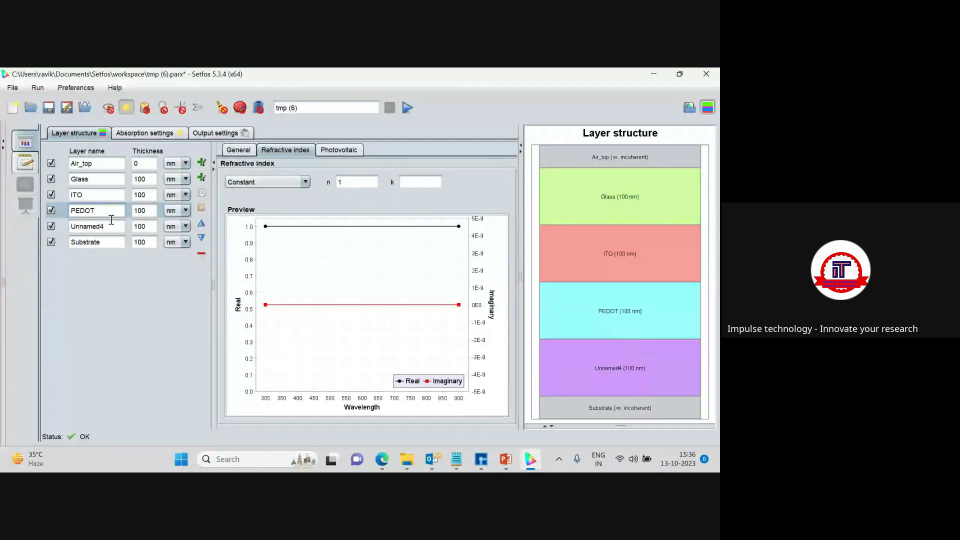
- Insert a new layer directly below PEDOT and name it P3HT-PCBM
{"action": "left_click", "coordinate": [202, 163]}
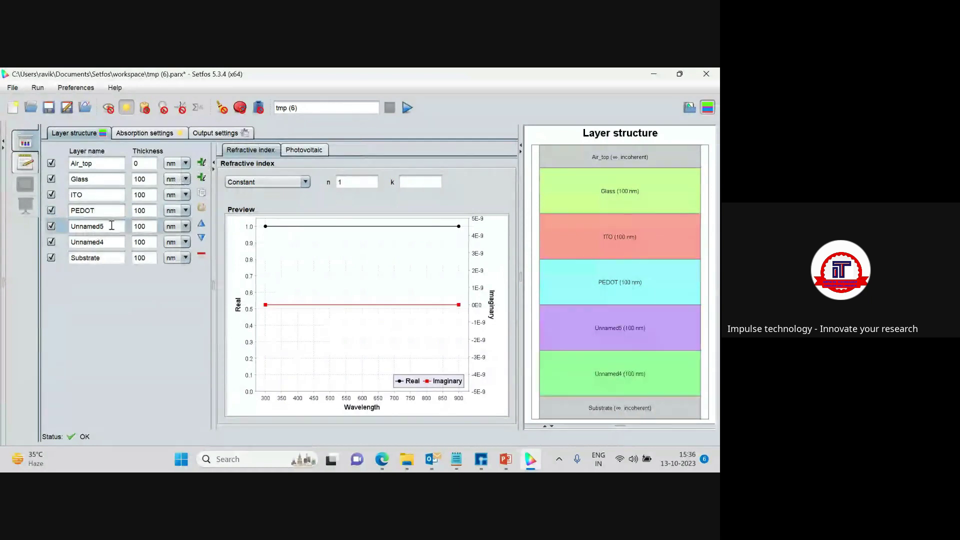
{"action": "left_click", "coordinate": [112, 226]}
{"action": "key", "text": "BackSpace"}
{"action": "key", "text": "BackSpace"}
{"action": "key", "text": "BackSpace"}
{"action": "key", "text": "BackSpace"}
{"action": "key", "text": "BackSpace"}
{"action": "key", "text": "BackSpace"}
{"action": "key", "text": "BackSpace"}
{"action": "key", "text": "BackSpace"}
{"action": "type", "text": "P"}
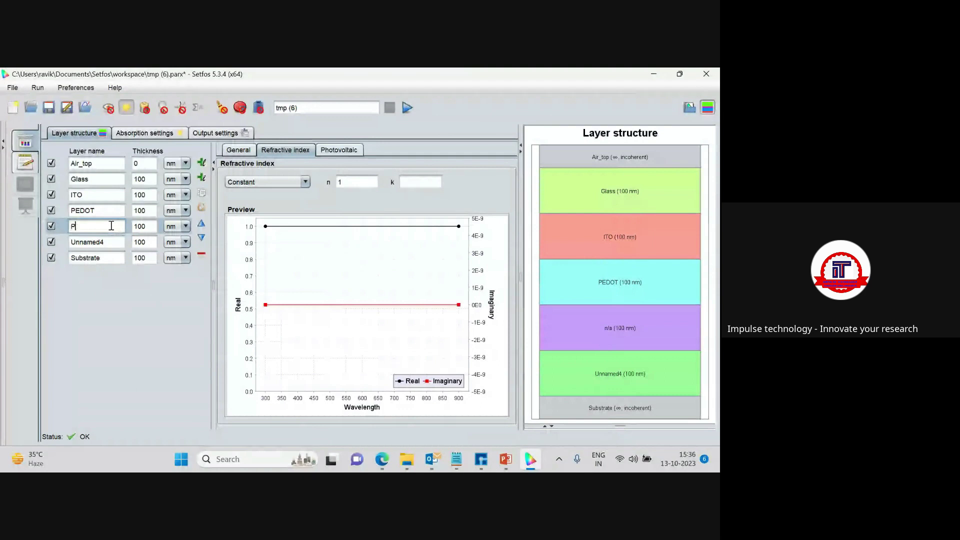
{"action": "type", "text": "3HT-PCBM"}
- Rename the Unnamed4 layer below P3HT-PCBM as Al
{"action": "left_click", "coordinate": [112, 244]}
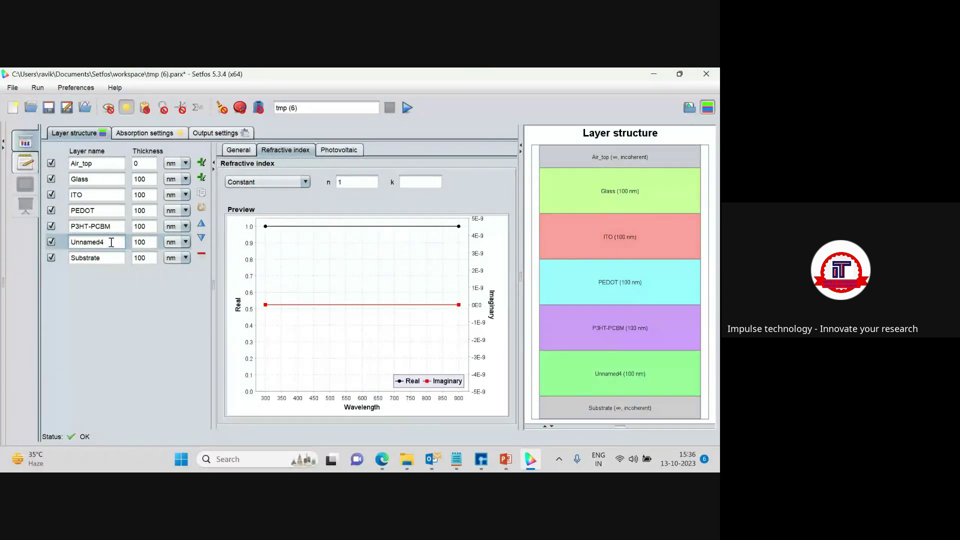
{"action": "type", "text": "A"}
{"action": "key", "text": "BackSpace"}
{"action": "key", "text": "BackSpace"}
{"action": "key", "text": "BackSpace"}
{"action": "key", "text": "BackSpace"}
{"action": "key", "text": "BackSpace"}
{"action": "key", "text": "BackSpace"}
{"action": "key", "text": "BackSpace"}
{"action": "key", "text": "BackSpace"}
{"action": "key", "text": "BackSpace"}
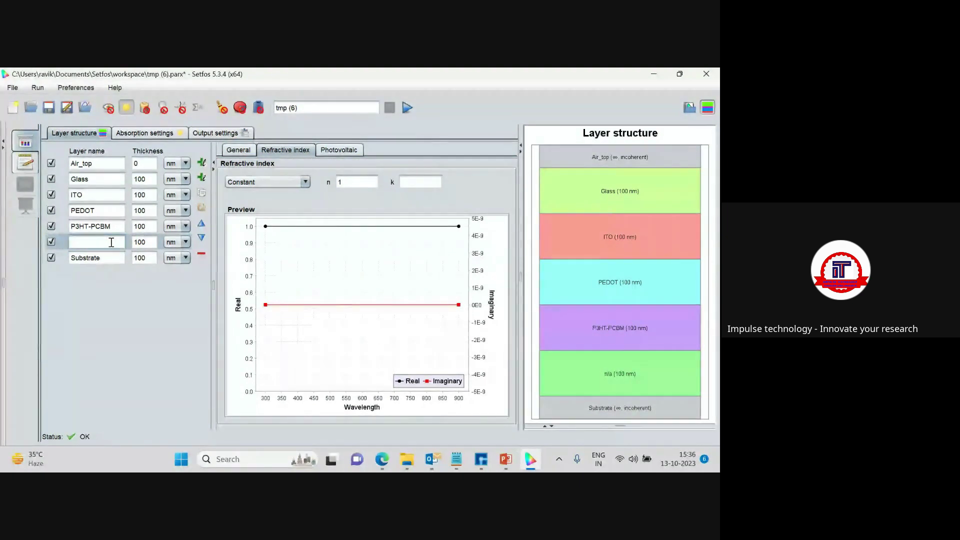
{"action": "type", "text": "Al"}
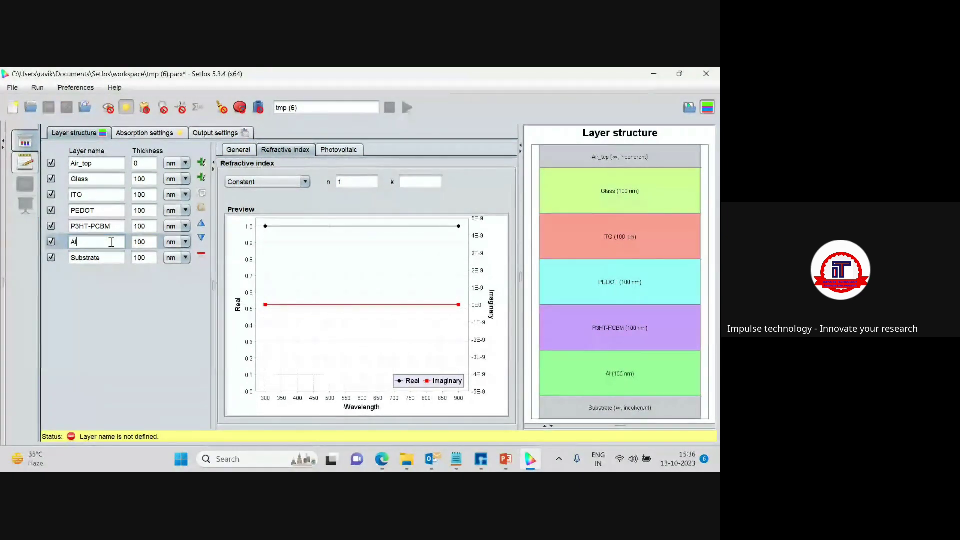
- Rename the Substrate layer as Air_bottom
{"action": "left_click_drag", "start_coordinate": [110, 257], "coordinate": [70, 255]}
{"action": "type", "text": "Air_bo"}
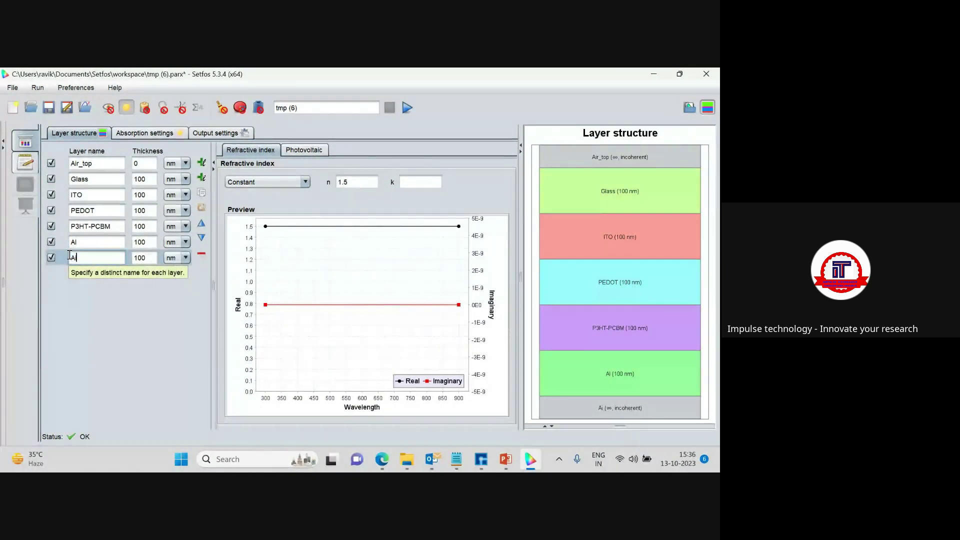
{"action": "type", "text": "ttom"}
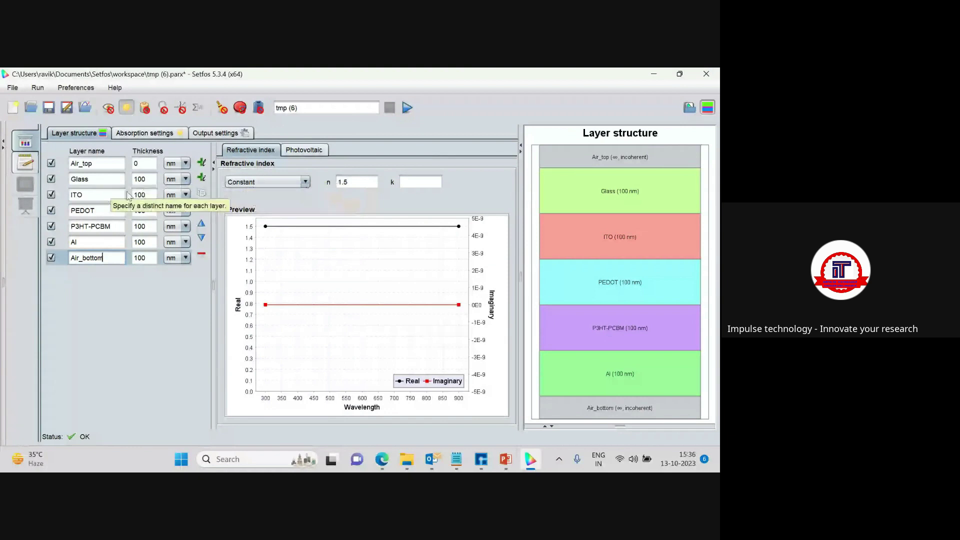
- Set the thickness of the ITO layer to 125 nm and of the PEDOT layer to 50 nm
{"action": "left_click", "coordinate": [156, 195]}
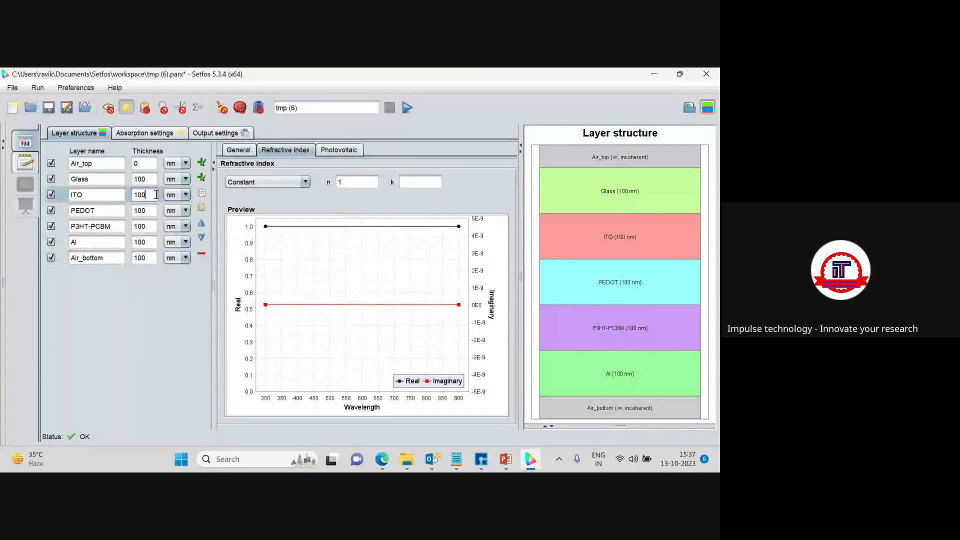
{"action": "key", "text": "BackSpace"}
{"action": "key", "text": "BackSpace"}
{"action": "type", "text": "25"}
{"action": "left_click", "coordinate": [148, 211]}
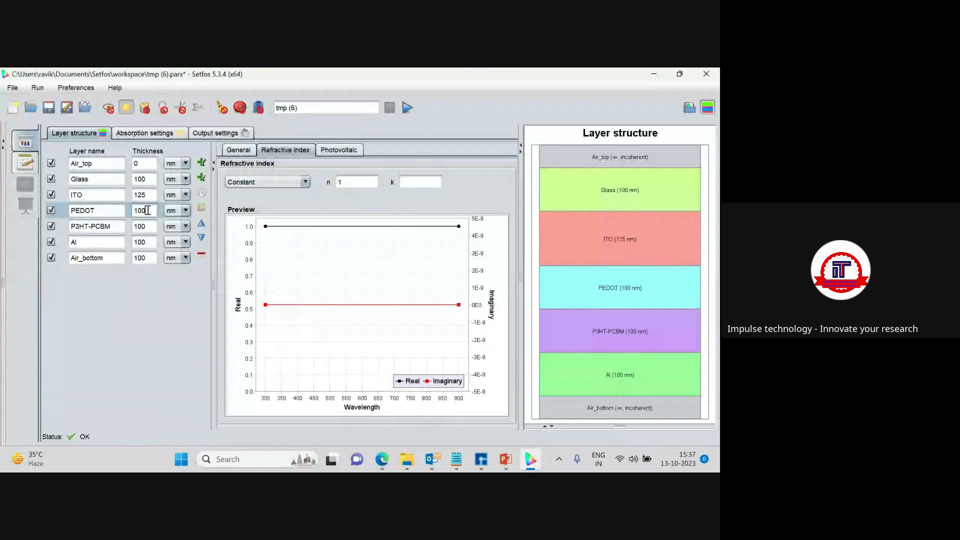
{"action": "key", "text": "BackSpace"}
{"action": "key", "text": "BackSpace"}
{"action": "key", "text": "BackSpace"}
{"action": "type", "text": "50"}
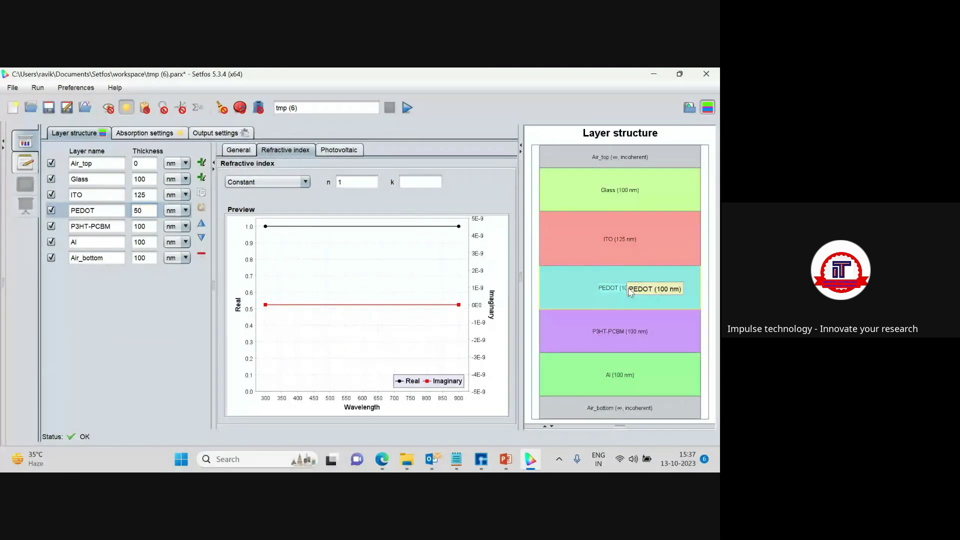
- Set the thickness of the Al layer to 500 nm
{"action": "left_click", "coordinate": [119, 228]}
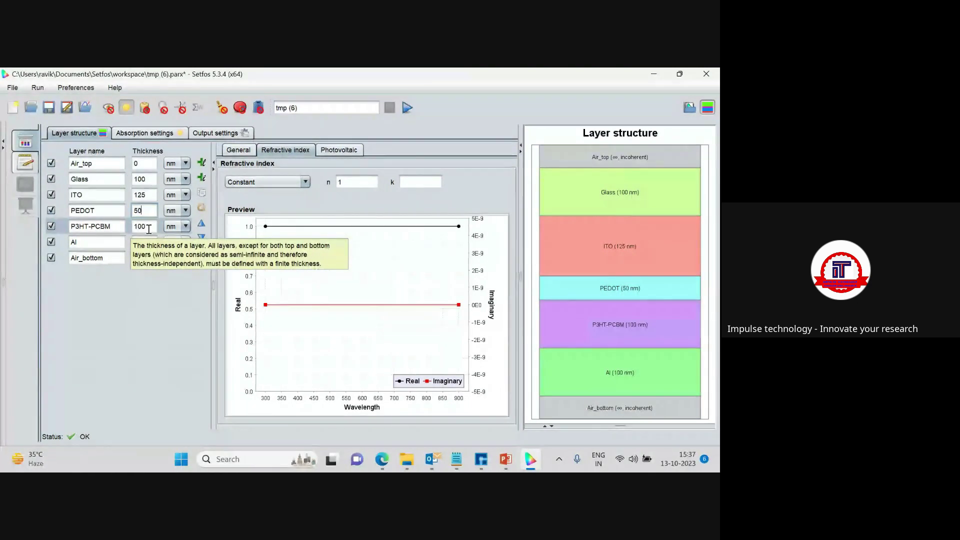
{"action": "left_click", "coordinate": [91, 242]}
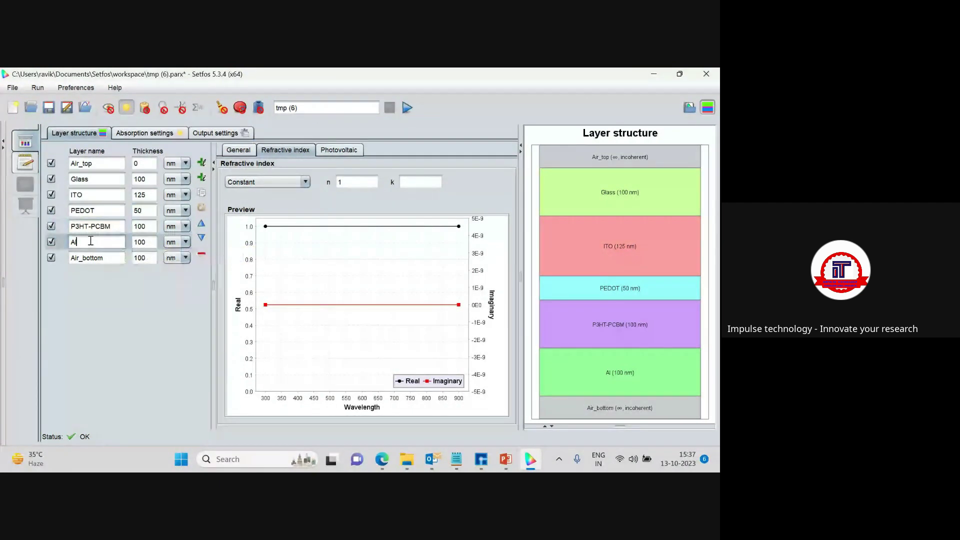
{"action": "left_click", "coordinate": [145, 241]}
{"action": "key", "text": "BackSpace"}
{"action": "key", "text": "BackSpace"}
{"action": "key", "text": "BackSpace"}
{"action": "type", "text": "500"}
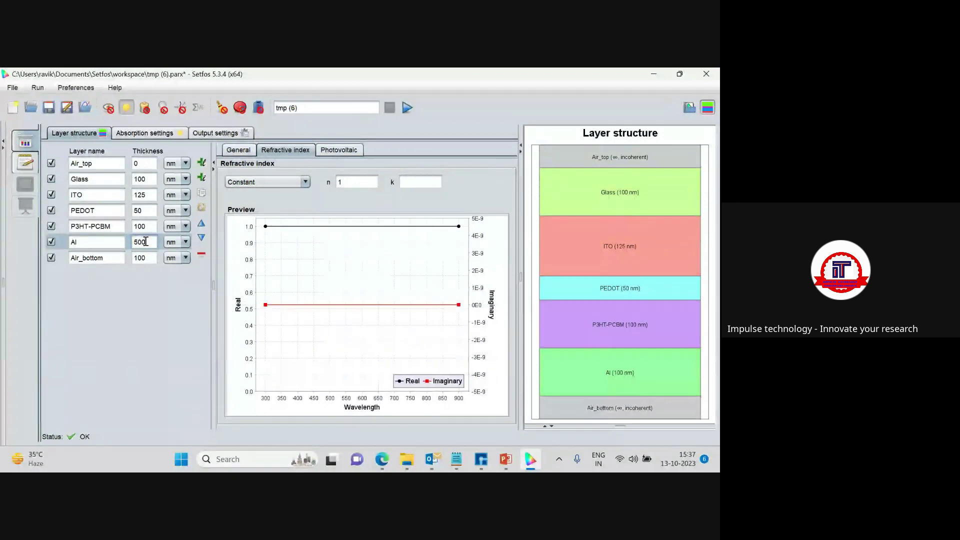
{"action": "left_click", "coordinate": [111, 243]}
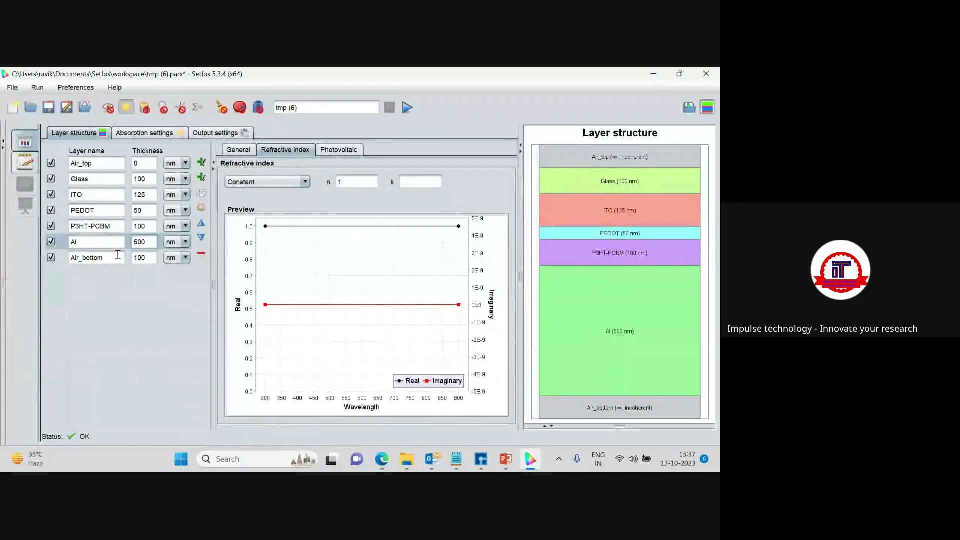
{"action": "left_click", "coordinate": [117, 255]}
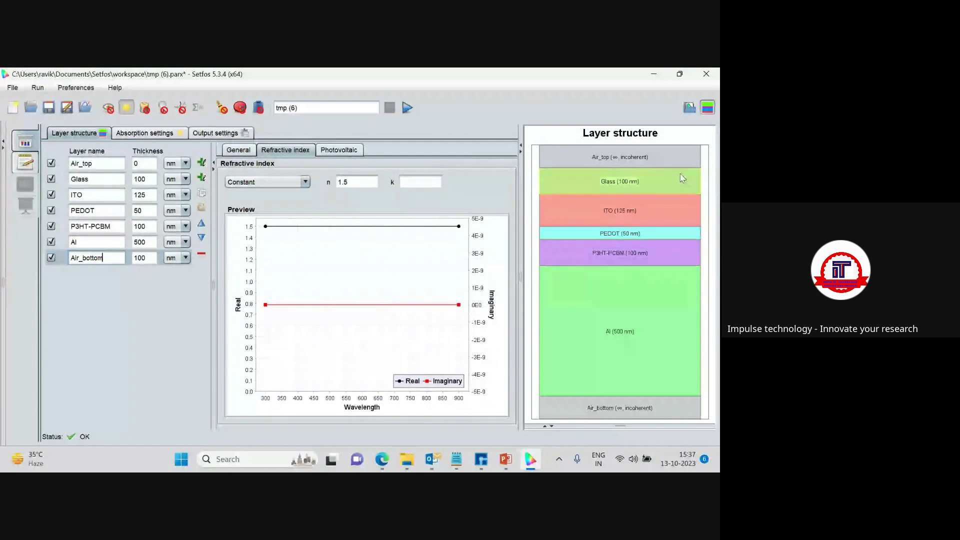
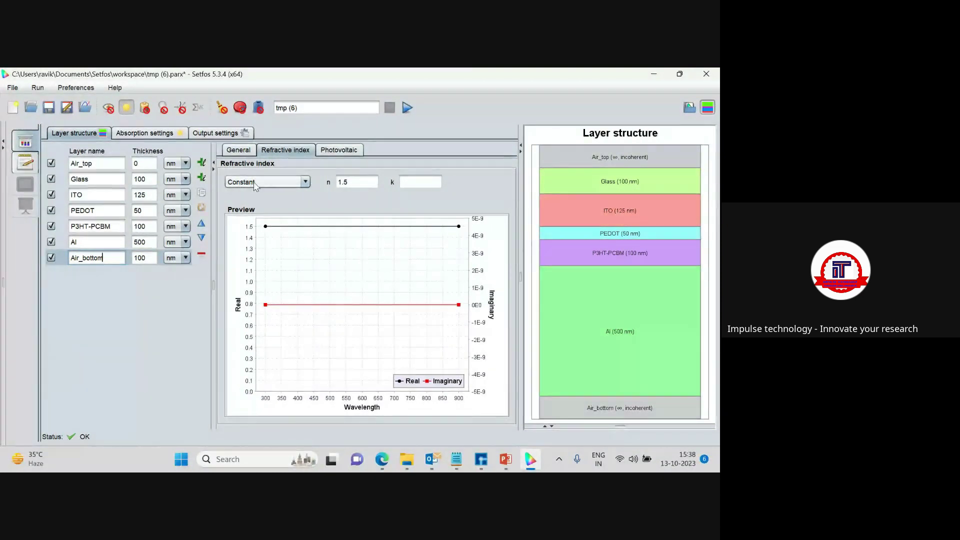
- Define the ITO layer's refractive index from file and import ITO.nk from the mat folder
{"action": "left_click", "coordinate": [99, 181]}
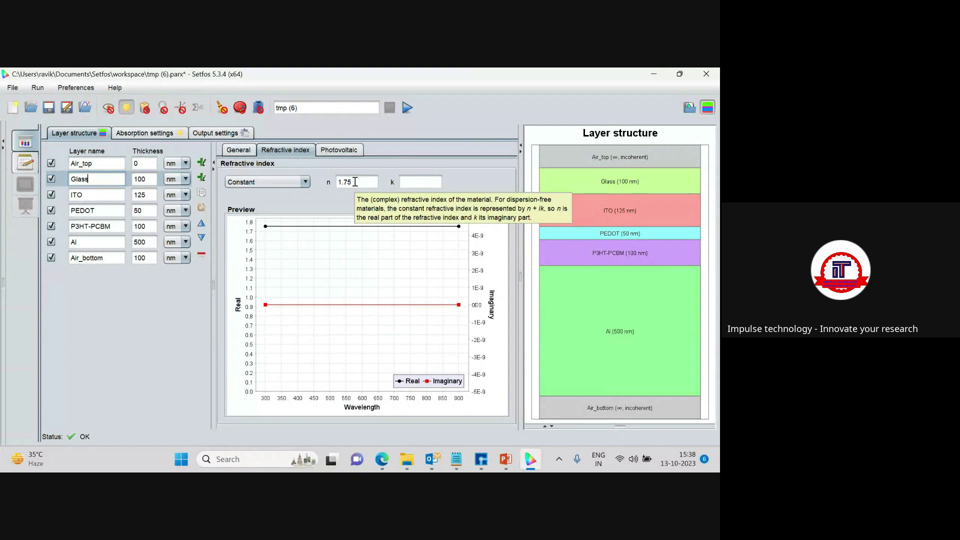
{"action": "left_click", "coordinate": [95, 195]}
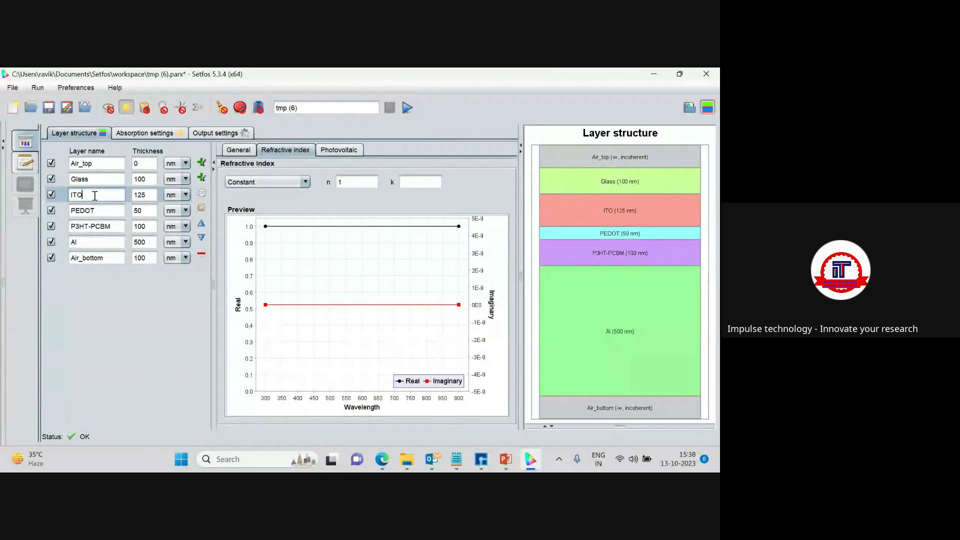
{"action": "left_click", "coordinate": [308, 182]}
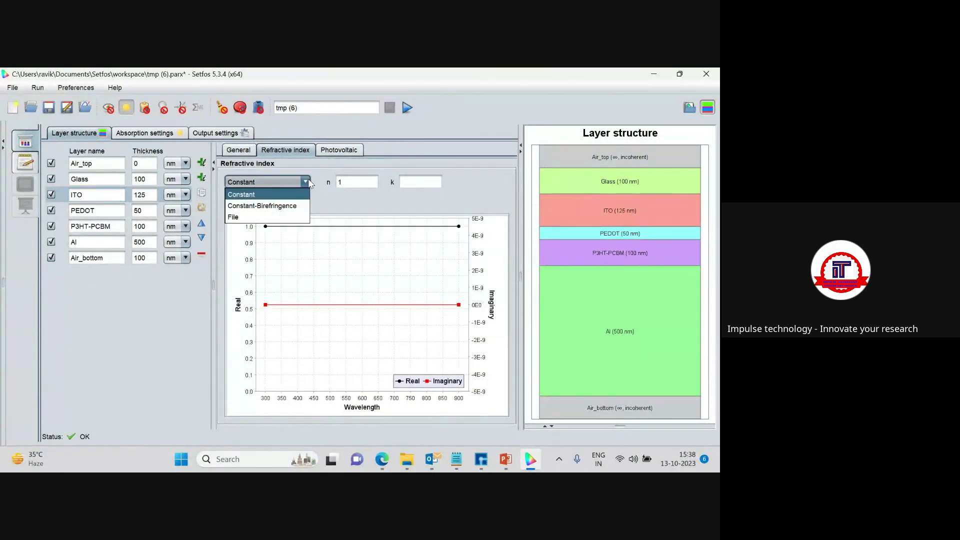
{"action": "left_click", "coordinate": [245, 218]}
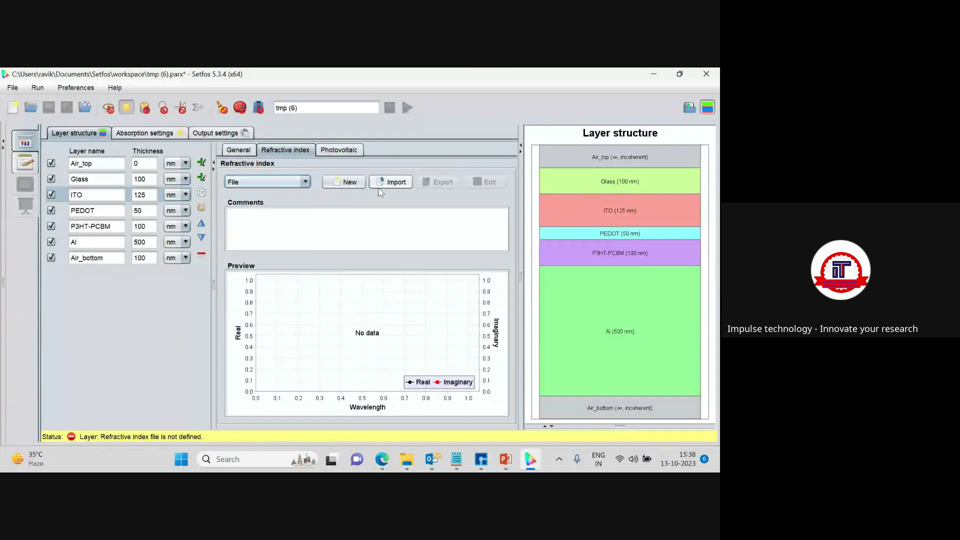
{"action": "left_click", "coordinate": [396, 183]}
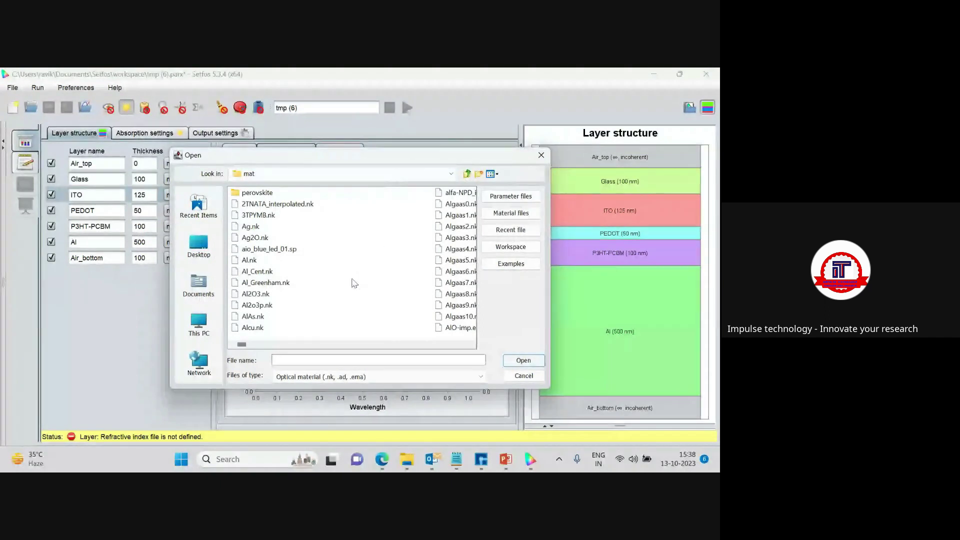
{"action": "scroll", "coordinate": [353, 283], "scroll_direction": "down", "scroll_amount": 2}
{"action": "scroll", "coordinate": [353, 283], "scroll_direction": "down", "scroll_amount": 5}
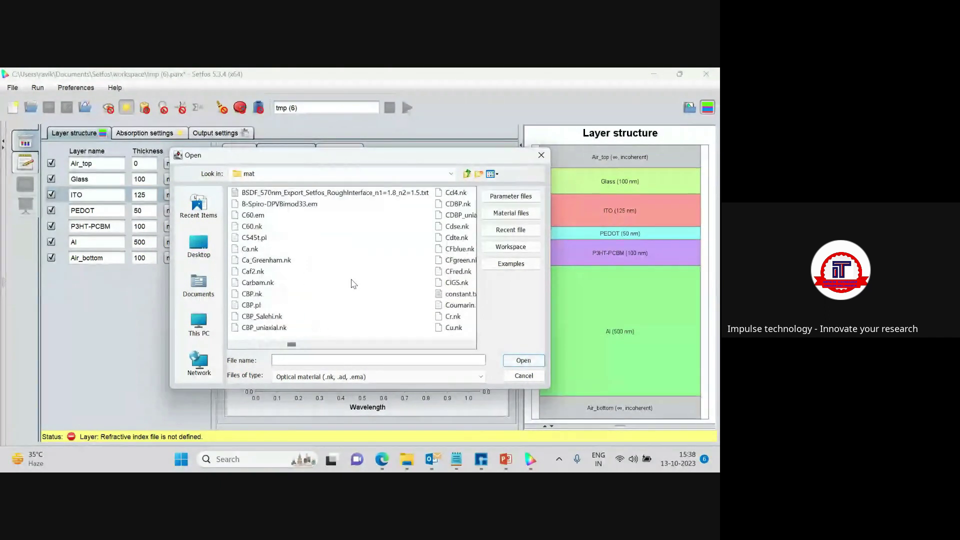
{"action": "scroll", "coordinate": [353, 284], "scroll_direction": "down", "scroll_amount": 2}
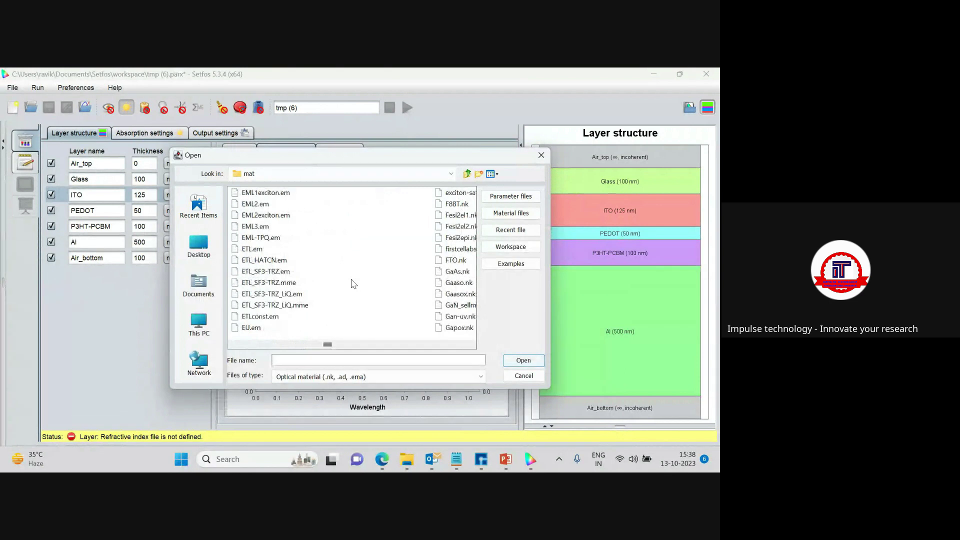
{"action": "scroll", "coordinate": [354, 283], "scroll_direction": "down", "scroll_amount": 2}
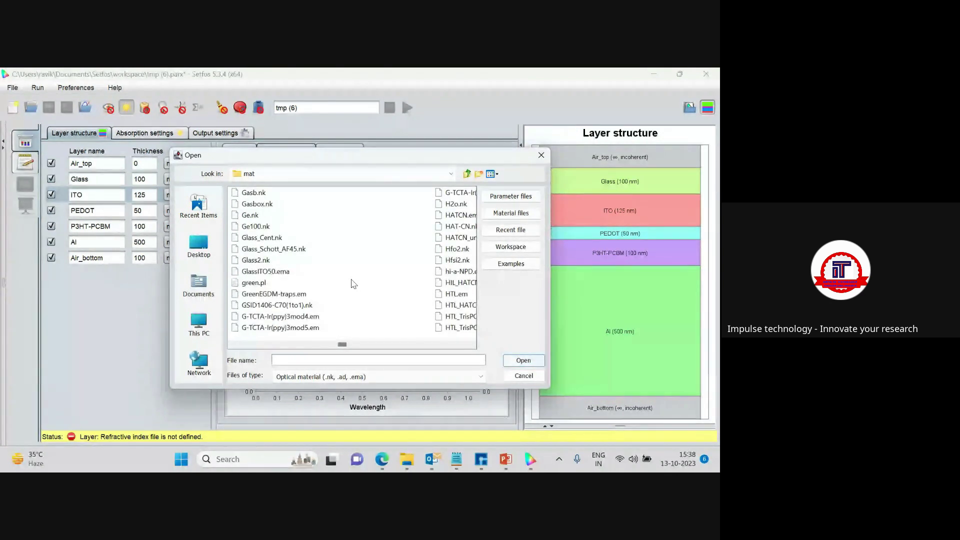
{"action": "scroll", "coordinate": [353, 283], "scroll_direction": "down", "scroll_amount": 1}
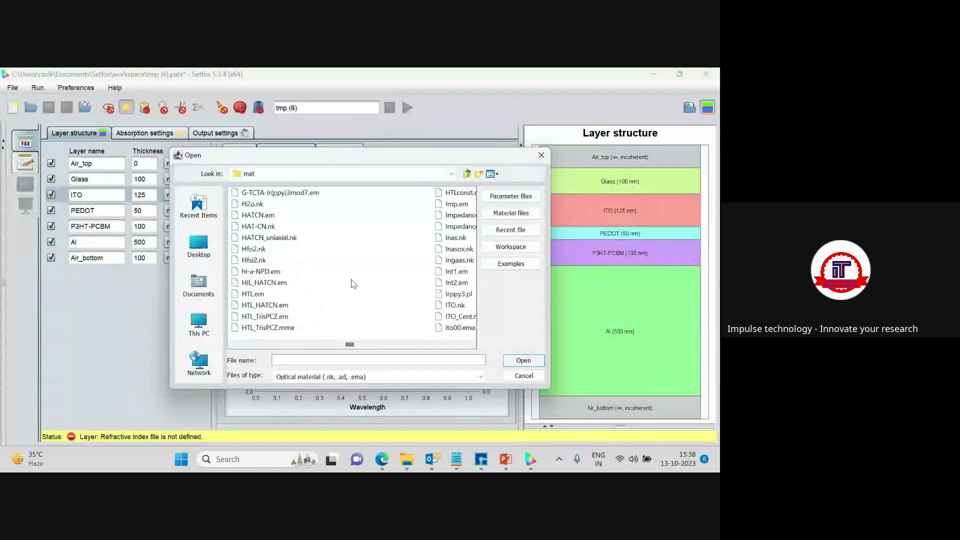
{"action": "left_click", "coordinate": [455, 307]}
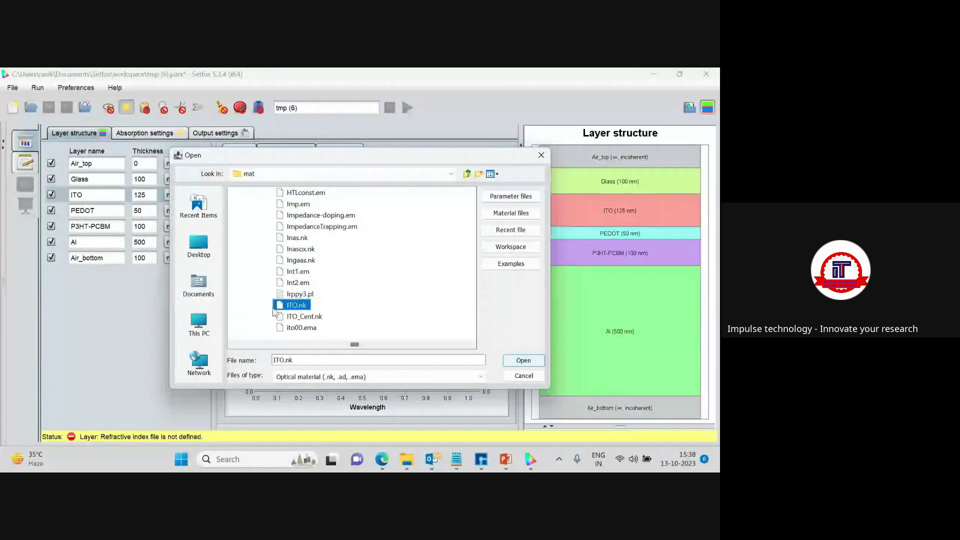
{"action": "left_click", "coordinate": [524, 360]}
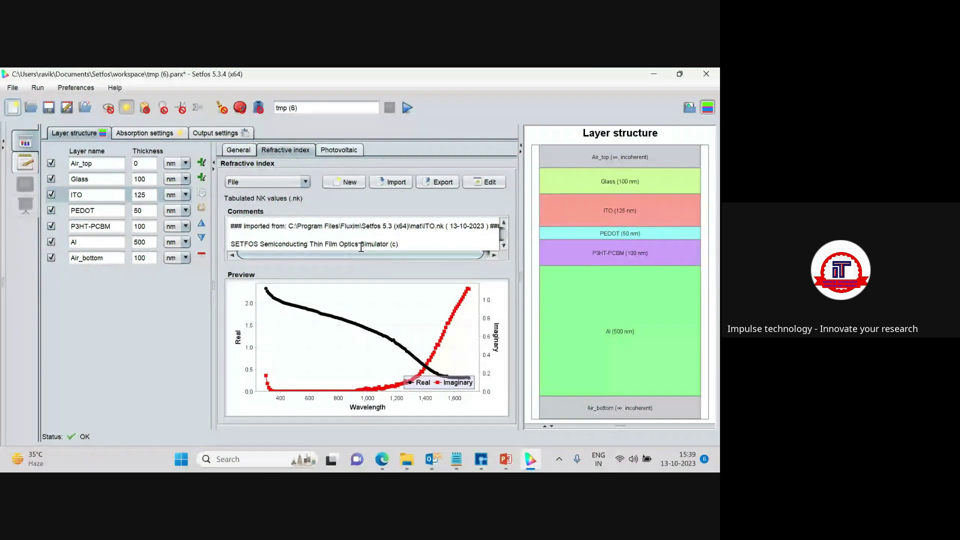
- Examine the imported ITO data as a script in the optical material editor, closing it without saving changes
{"action": "left_click", "coordinate": [484, 181]}
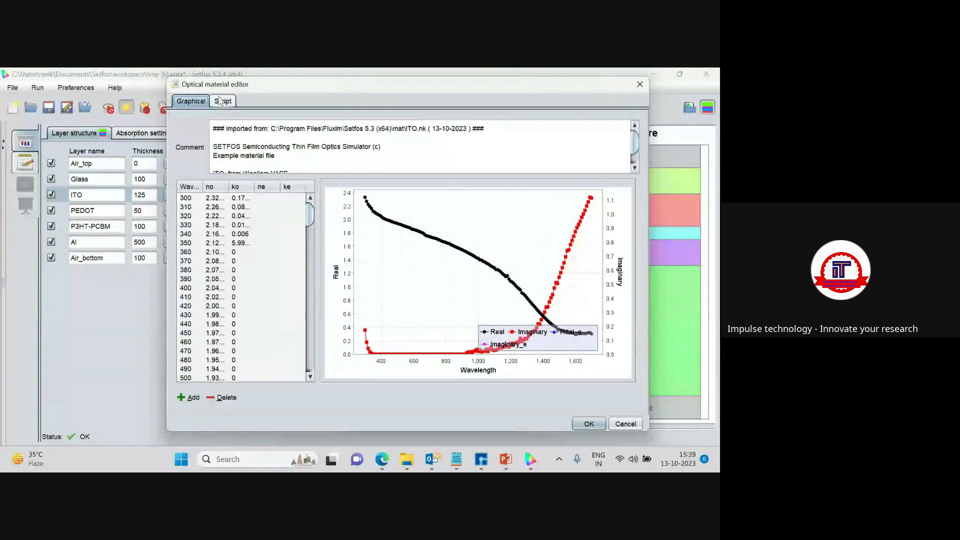
{"action": "left_click", "coordinate": [221, 103]}
{"action": "scroll", "coordinate": [238, 211], "scroll_direction": "down", "scroll_amount": 20}
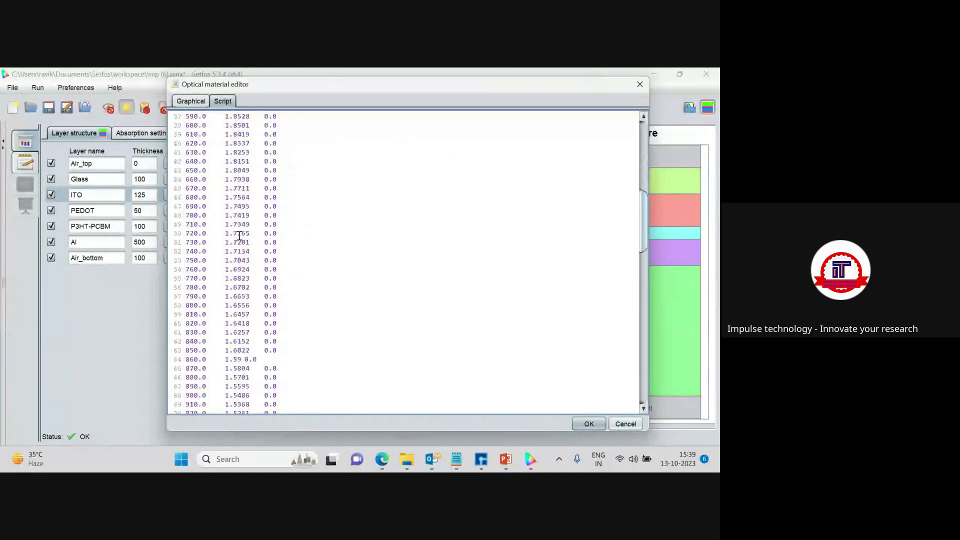
{"action": "scroll", "coordinate": [244, 243], "scroll_direction": "down", "scroll_amount": 10}
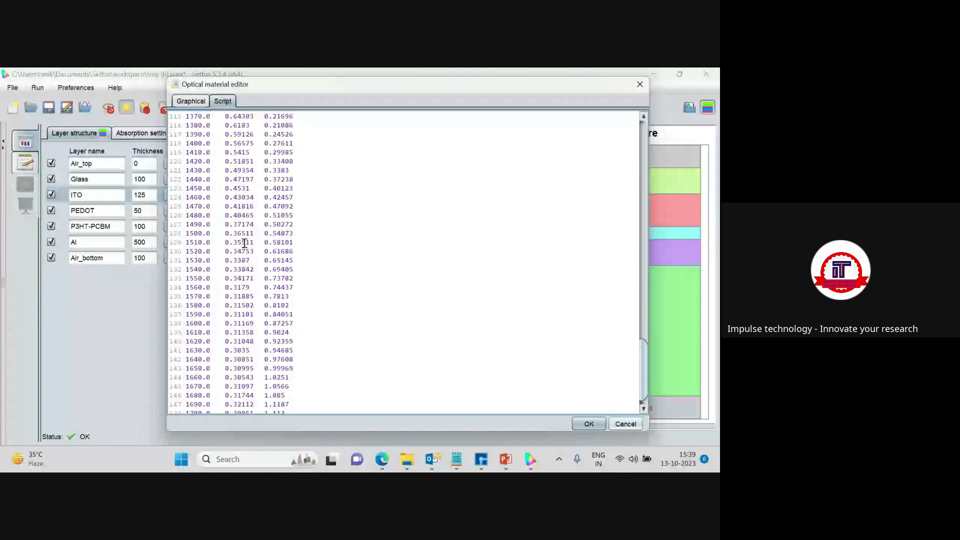
{"action": "left_click", "coordinate": [640, 86]}
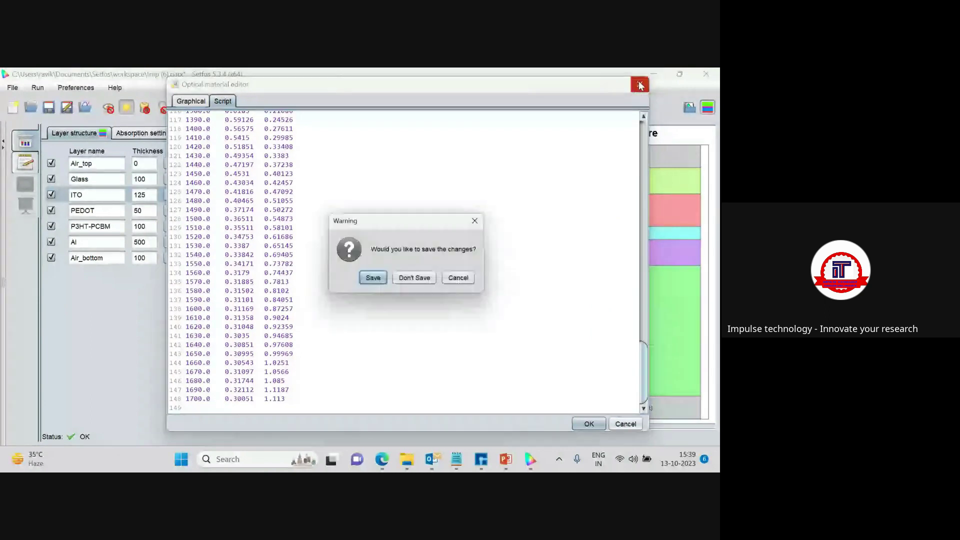
{"action": "left_click", "coordinate": [415, 280]}
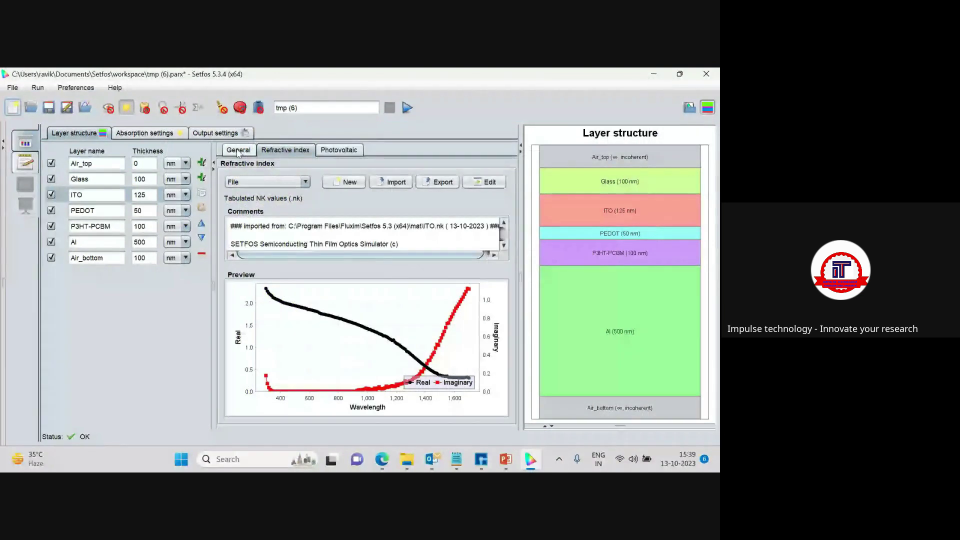
- Define the Al layer's refractive index from file and import Al.nk from the mat folder
{"action": "left_click", "coordinate": [93, 195]}
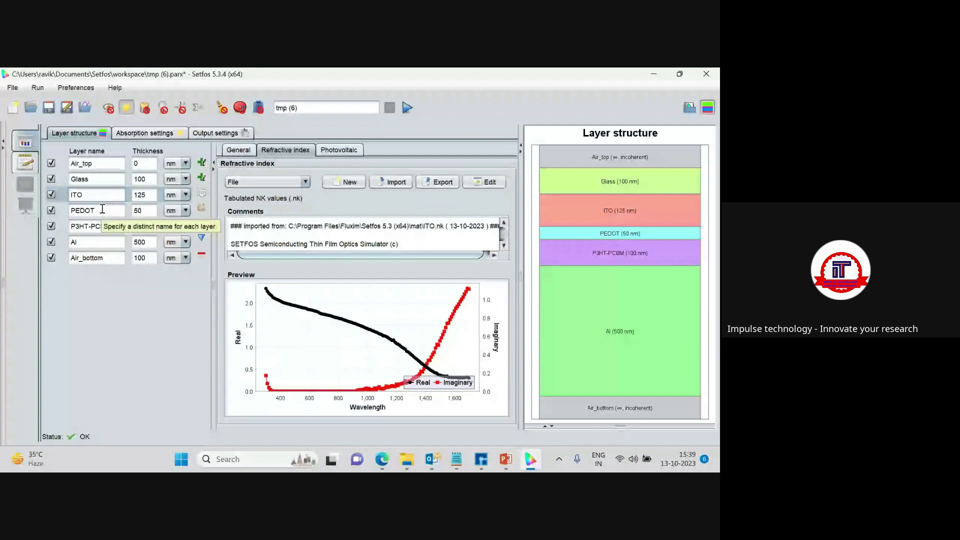
{"action": "left_click", "coordinate": [102, 208]}
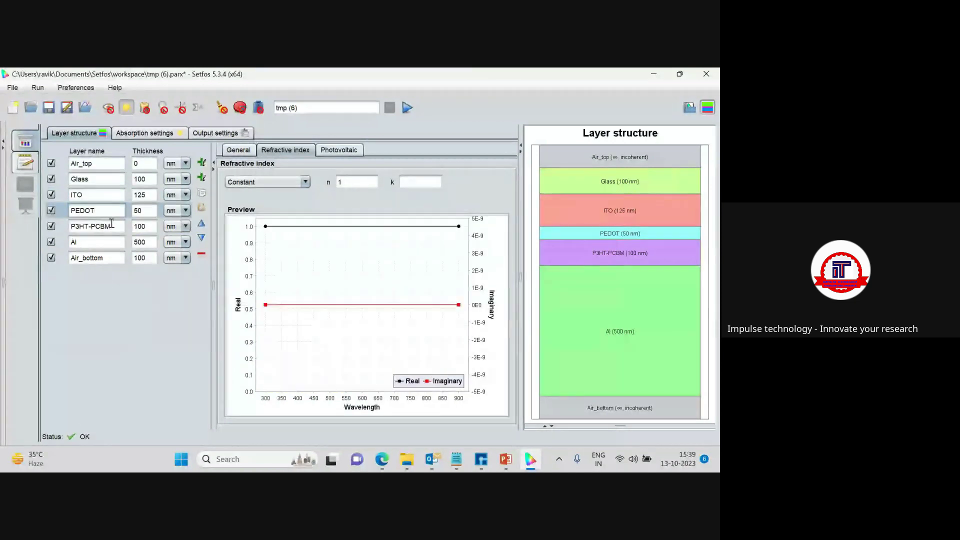
{"action": "left_click", "coordinate": [112, 224]}
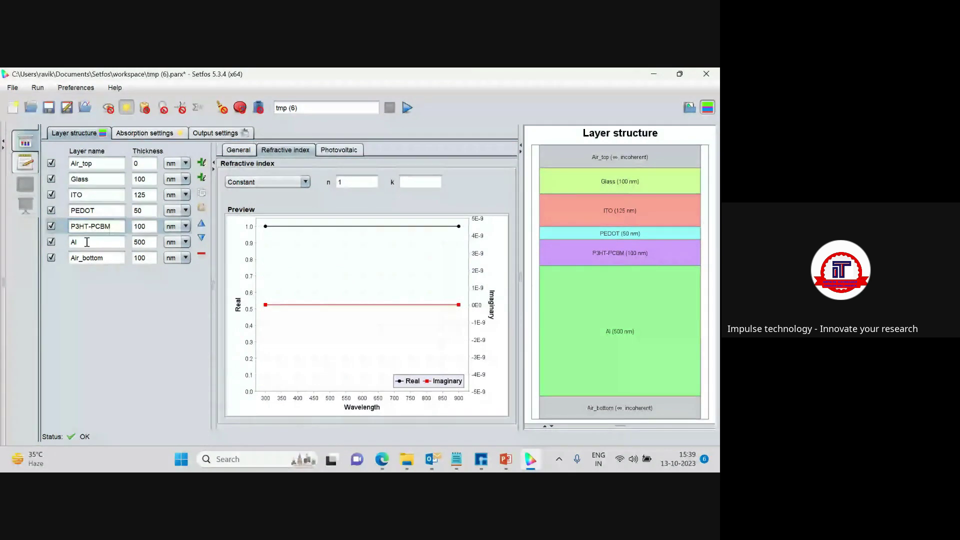
{"action": "left_click", "coordinate": [93, 241]}
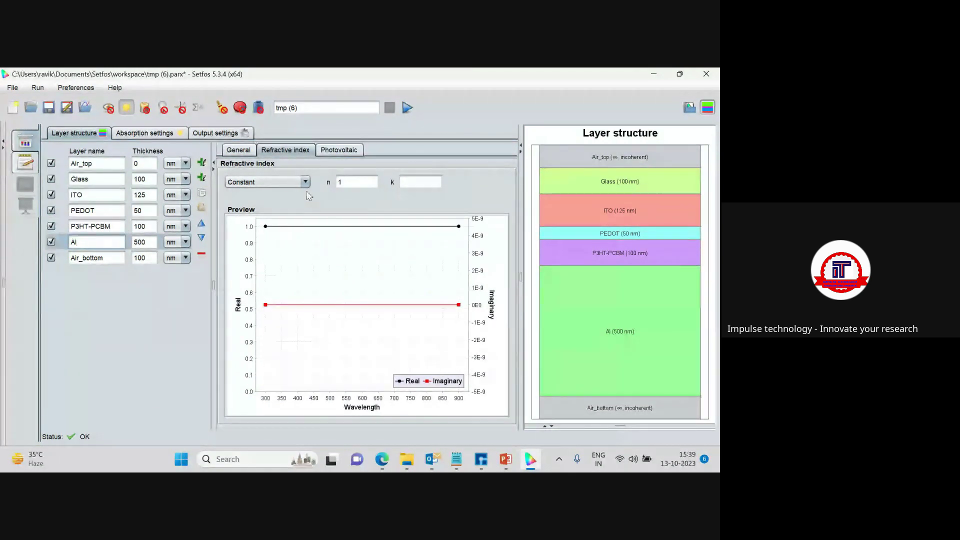
{"action": "left_click", "coordinate": [305, 182]}
{"action": "left_click", "coordinate": [252, 216]}
{"action": "left_click", "coordinate": [392, 183]}
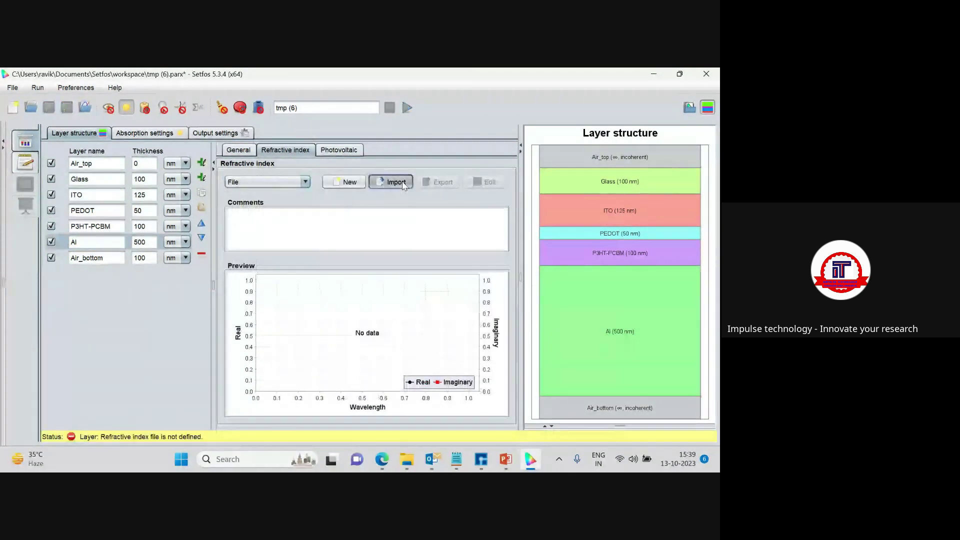
{"action": "left_click", "coordinate": [248, 261]}
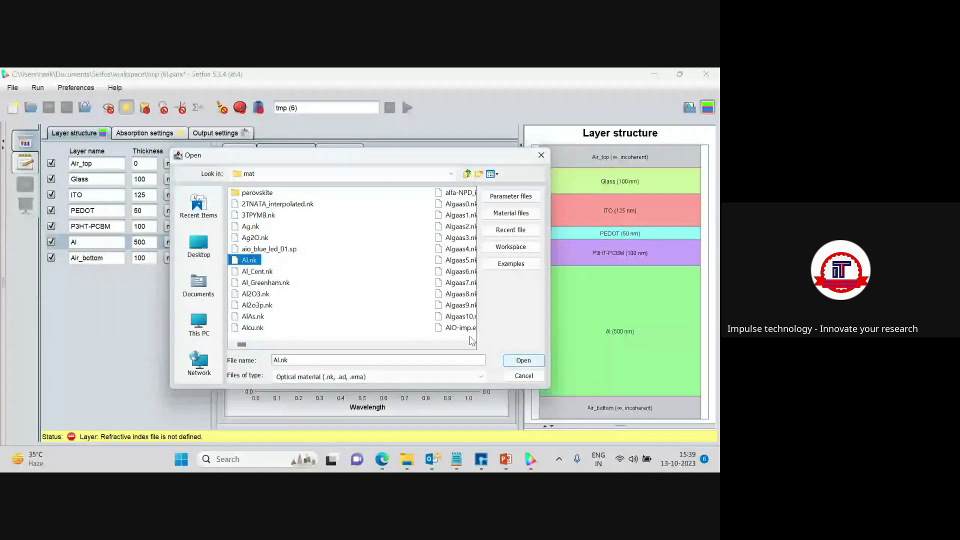
{"action": "left_click", "coordinate": [523, 361]}
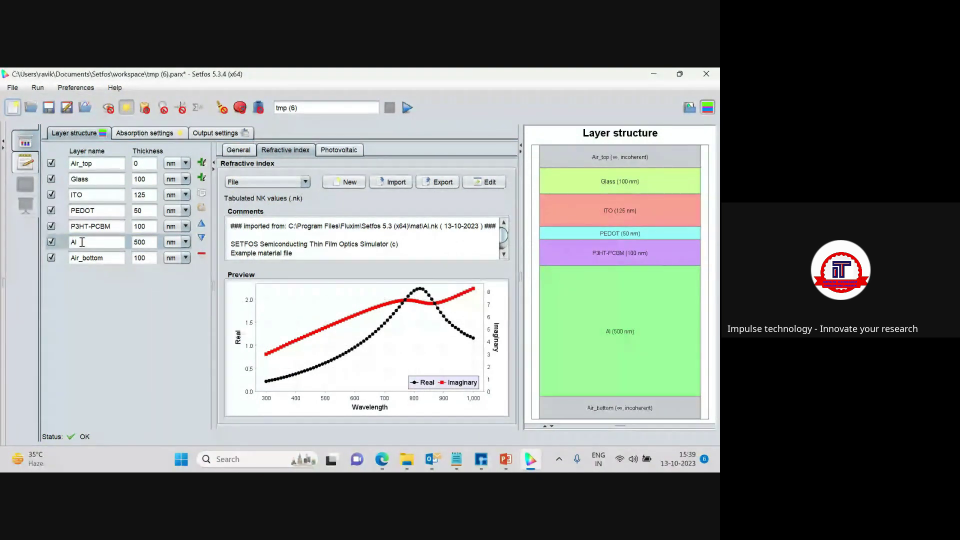
- Define the P3HT-PCBM layer's refractive index from file and import P3HT-PCBM.nk from the mat folder
{"action": "left_click", "coordinate": [116, 223]}
{"action": "left_click", "coordinate": [279, 182]}
{"action": "left_click", "coordinate": [248, 217]}
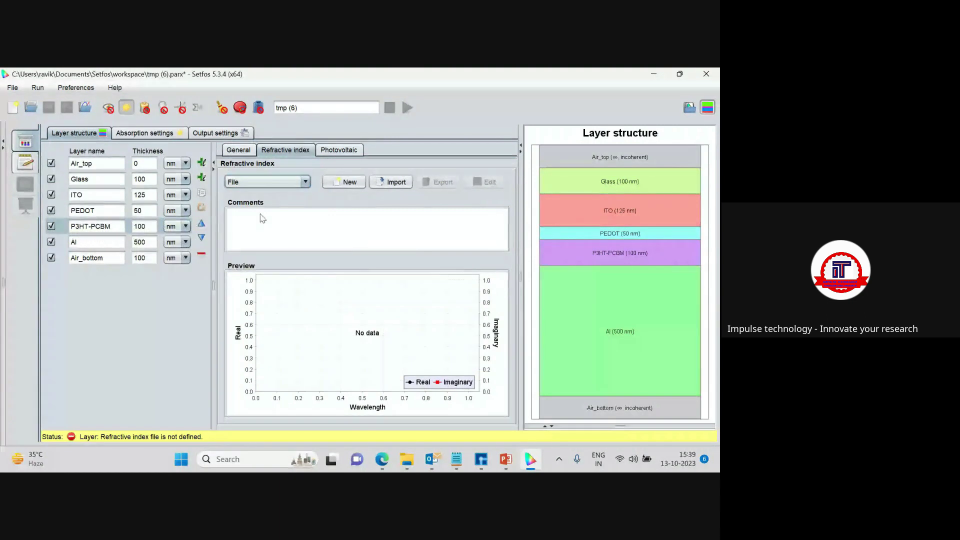
{"action": "left_click", "coordinate": [392, 183]}
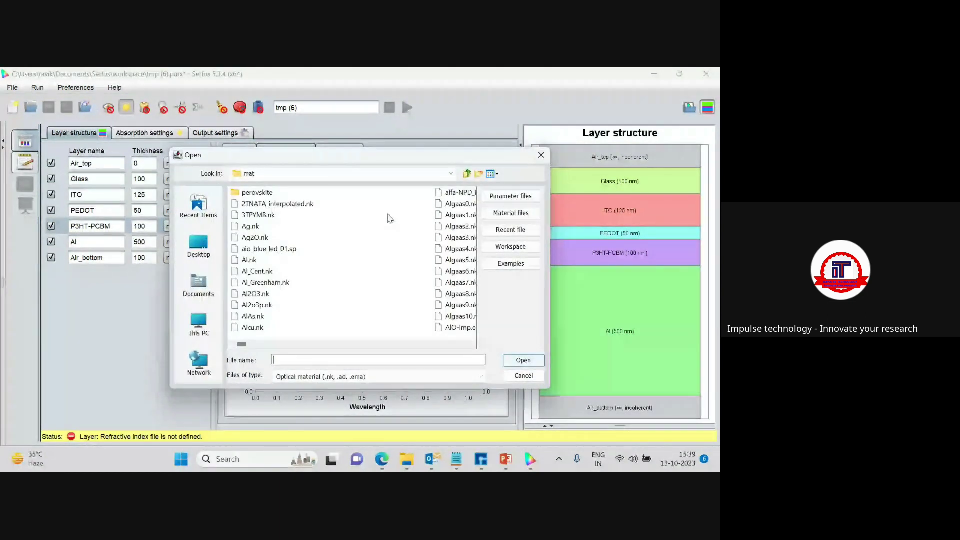
{"action": "scroll", "coordinate": [389, 267], "scroll_direction": "down", "scroll_amount": 1}
{"action": "scroll", "coordinate": [389, 267], "scroll_direction": "down", "scroll_amount": 4}
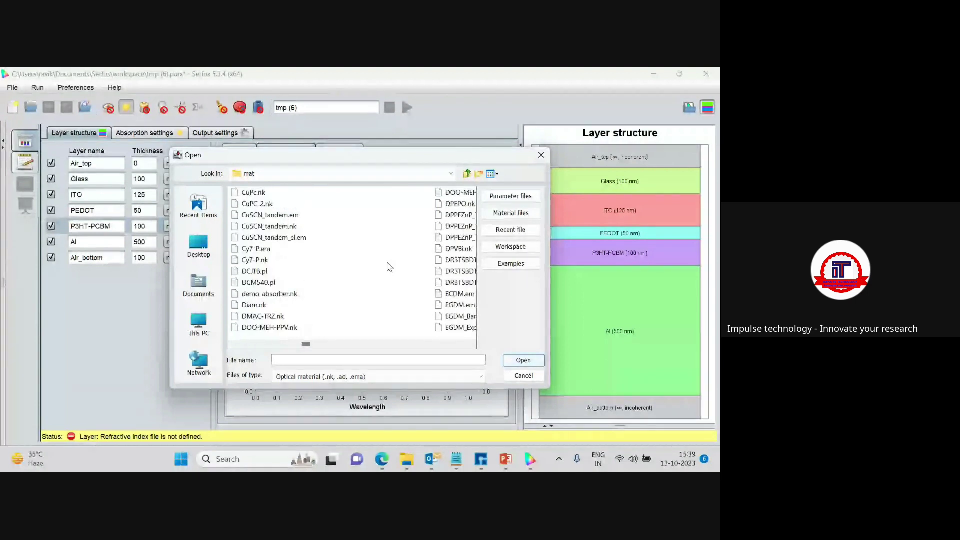
{"action": "scroll", "coordinate": [390, 267], "scroll_direction": "down", "scroll_amount": 1}
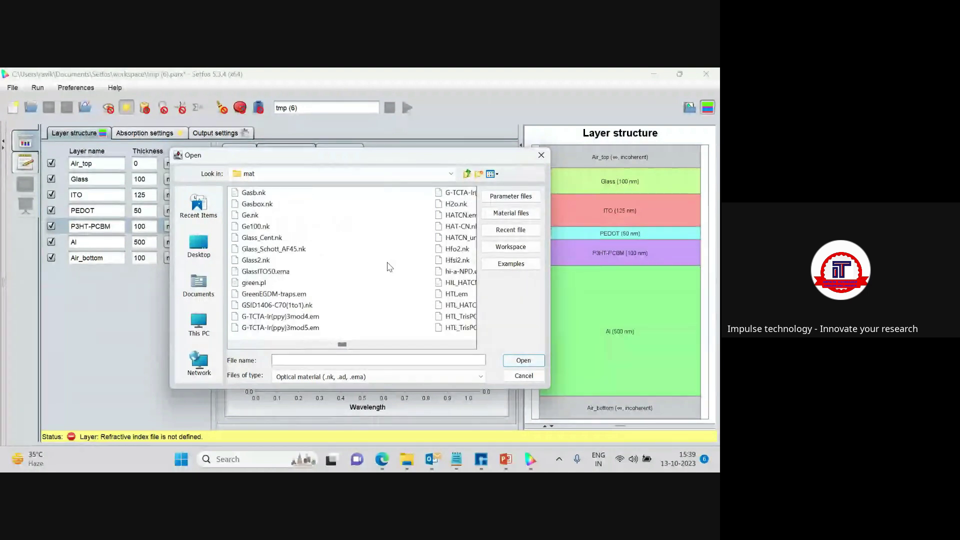
{"action": "scroll", "coordinate": [390, 266], "scroll_direction": "down", "scroll_amount": 6}
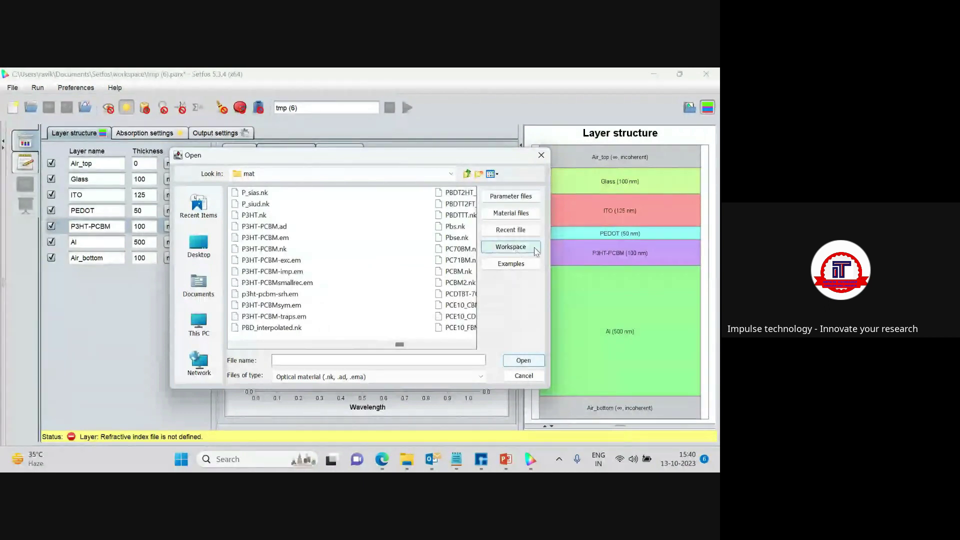
{"action": "left_click_drag", "start_coordinate": [552, 250], "coordinate": [647, 249]}
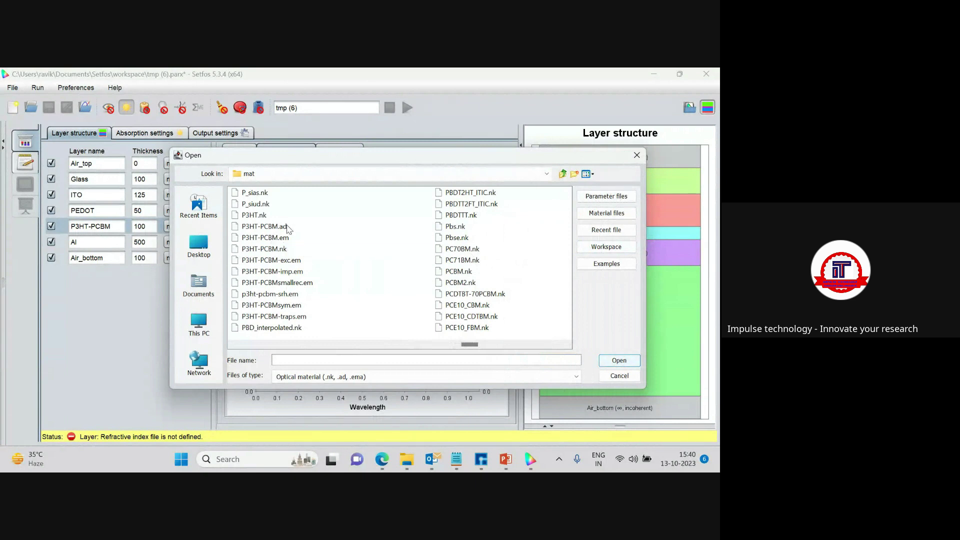
{"action": "left_click", "coordinate": [264, 248]}
{"action": "left_click", "coordinate": [613, 363]}
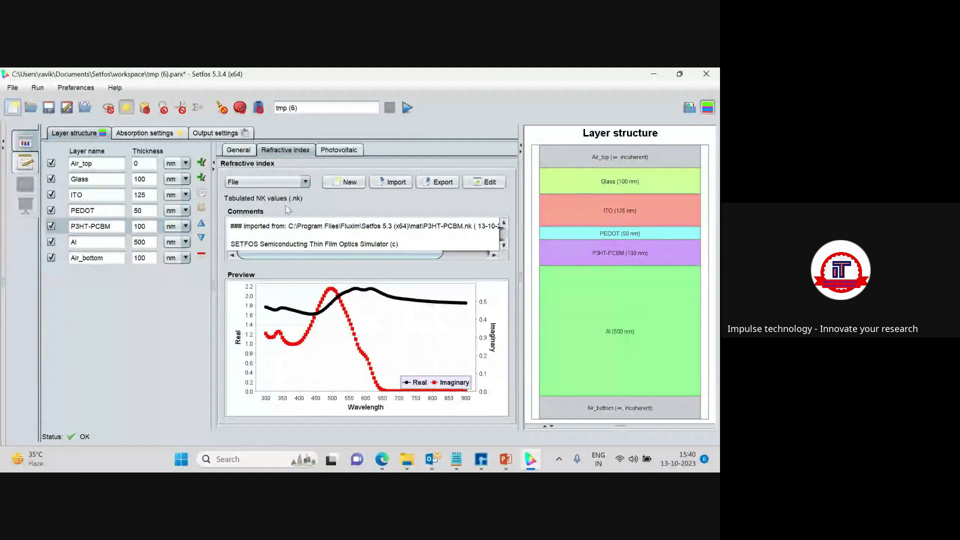
- Define the PEDOT layer's refractive index from file and import PEDOT_BaytronP_AL4083.nk from the mat folder
{"action": "left_click", "coordinate": [103, 210]}
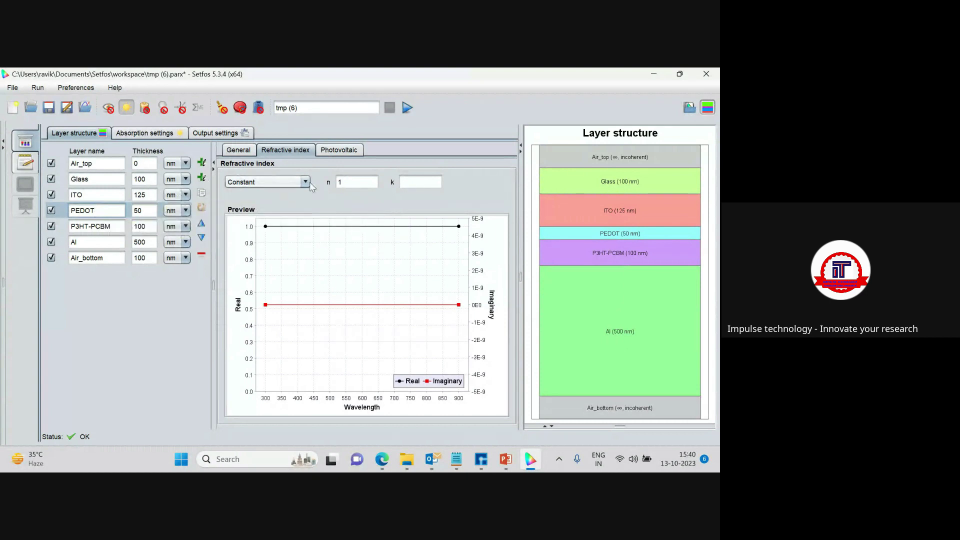
{"action": "left_click", "coordinate": [305, 182]}
{"action": "left_click", "coordinate": [283, 220]}
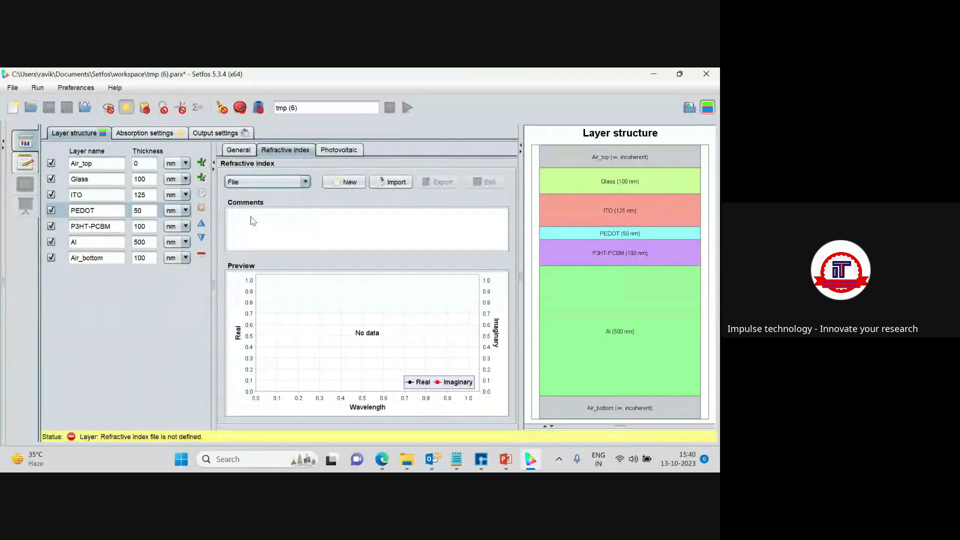
{"action": "left_click", "coordinate": [393, 183]}
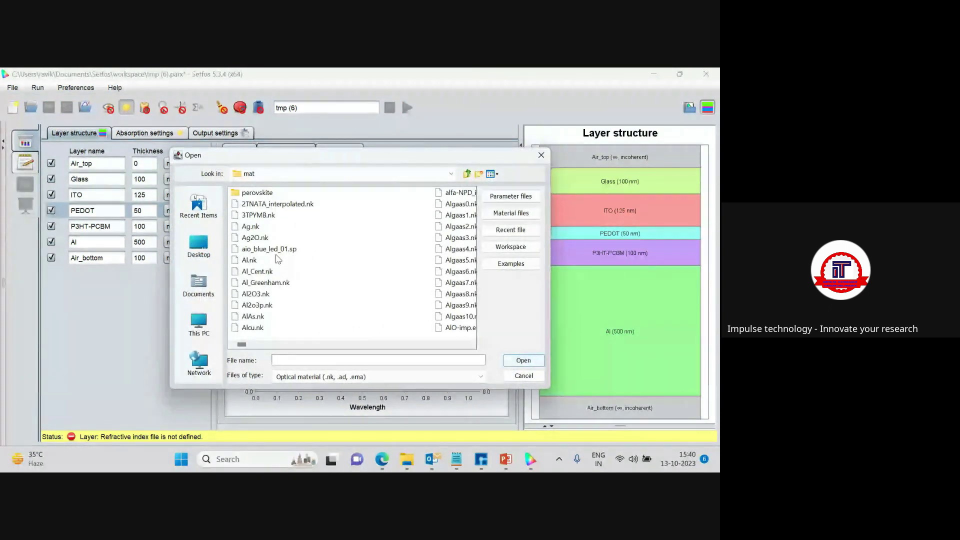
{"action": "scroll", "coordinate": [343, 262], "scroll_direction": "down", "scroll_amount": 5}
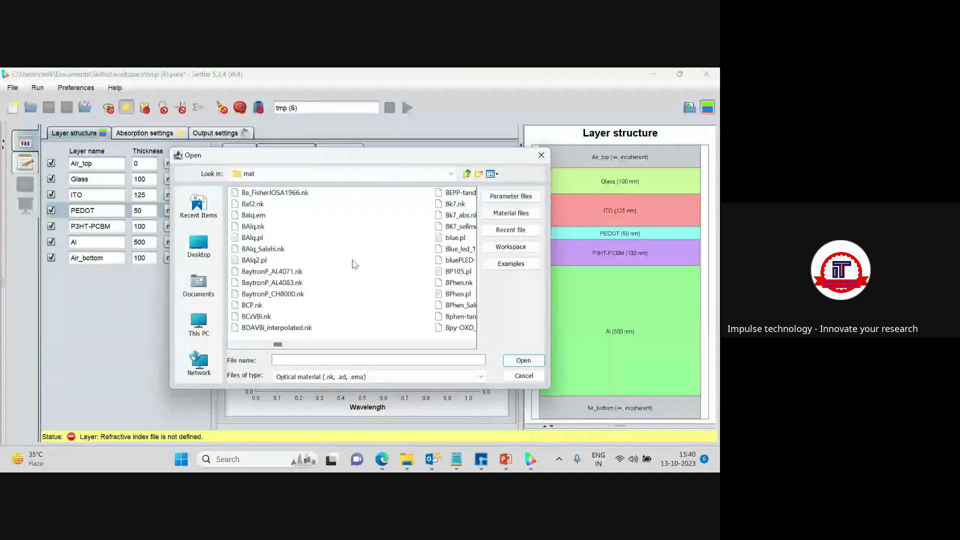
{"action": "scroll", "coordinate": [355, 264], "scroll_direction": "down", "scroll_amount": 3}
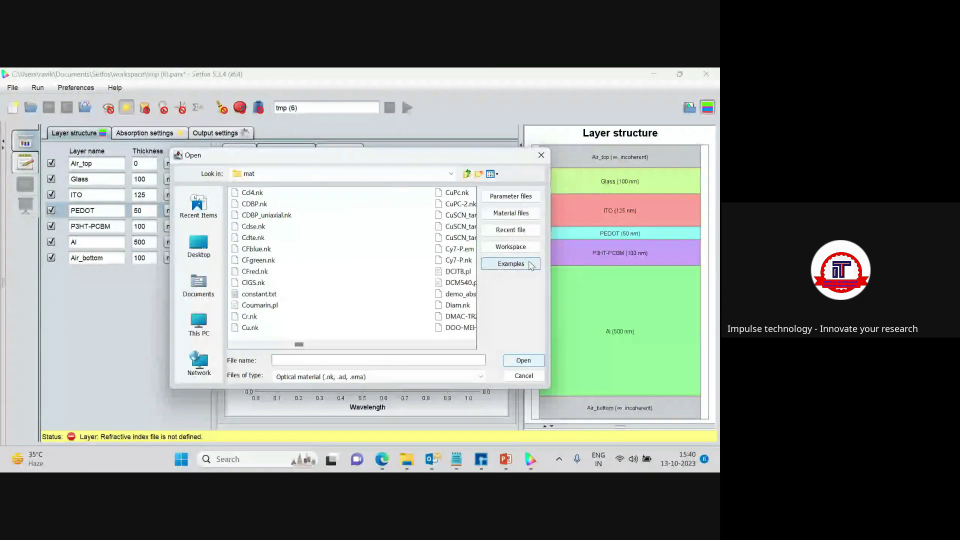
{"action": "left_click_drag", "start_coordinate": [550, 260], "coordinate": [700, 234]}
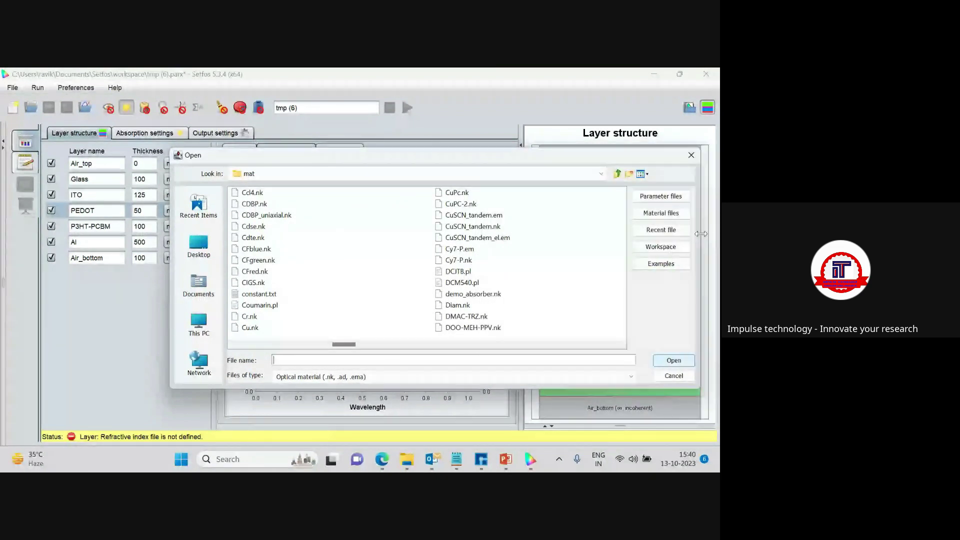
{"action": "left_click_drag", "start_coordinate": [430, 155], "coordinate": [321, 115]}
{"action": "scroll", "coordinate": [312, 230], "scroll_direction": "down", "scroll_amount": 4}
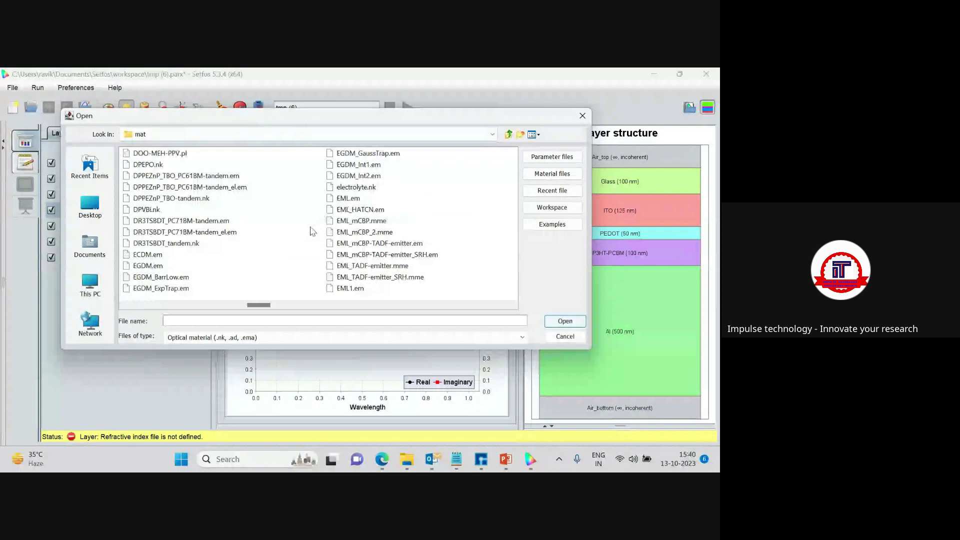
{"action": "scroll", "coordinate": [312, 230], "scroll_direction": "down", "scroll_amount": 10}
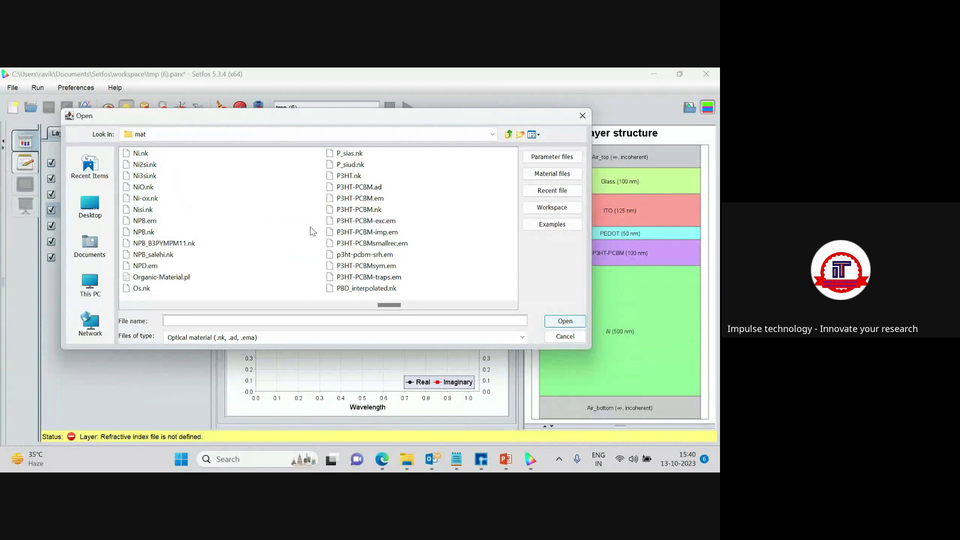
{"action": "scroll", "coordinate": [312, 230], "scroll_direction": "down", "scroll_amount": 1}
{"action": "scroll", "coordinate": [312, 231], "scroll_direction": "down", "scroll_amount": 1}
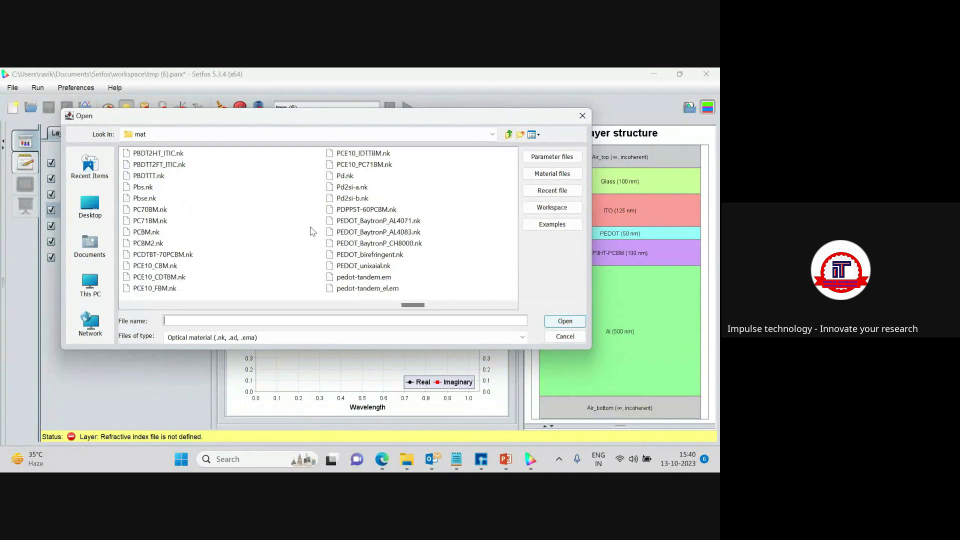
{"action": "left_click", "coordinate": [366, 234]}
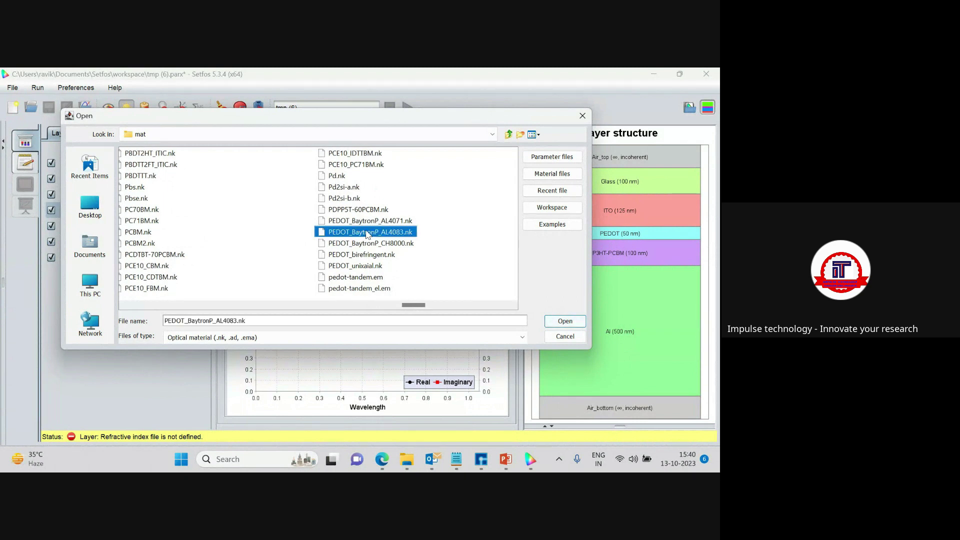
{"action": "left_click", "coordinate": [565, 321]}
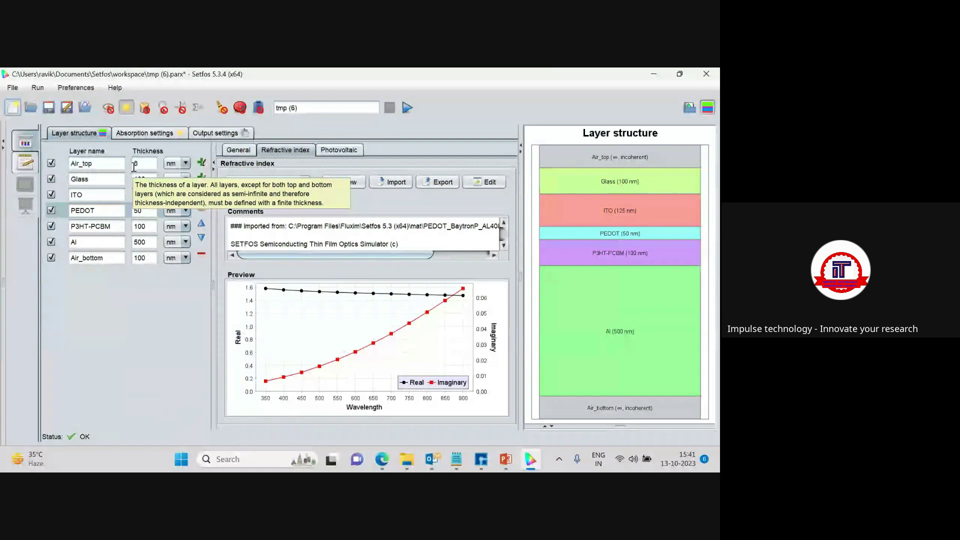
- Set the Glass layer to incoherent in its general properties and select the Air_top layer
{"action": "left_click", "coordinate": [104, 178]}
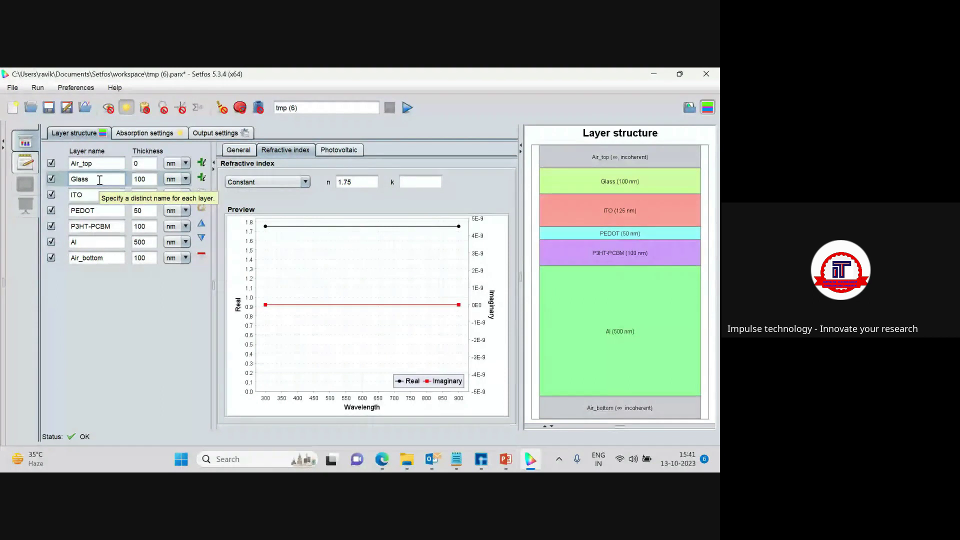
{"action": "left_click", "coordinate": [235, 152]}
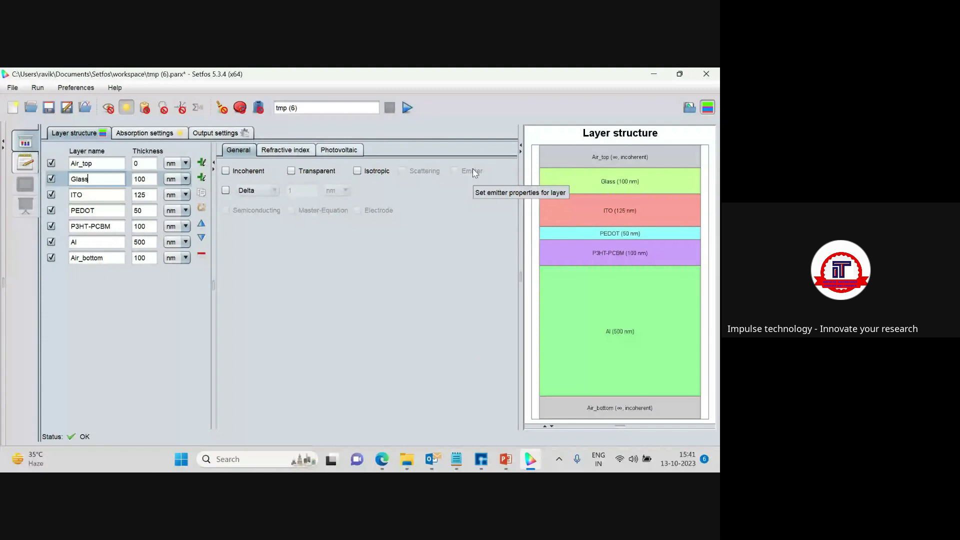
{"action": "left_click", "coordinate": [225, 171]}
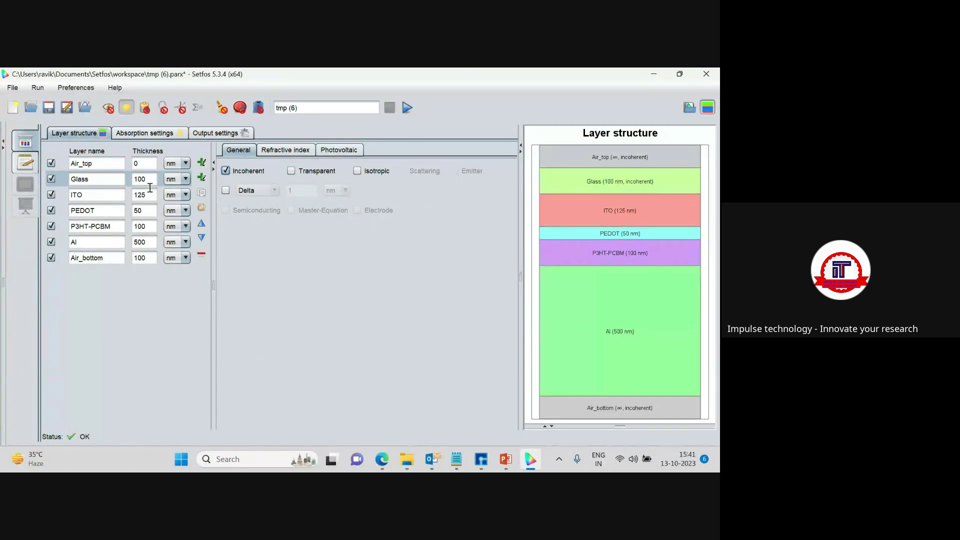
{"action": "left_click", "coordinate": [107, 165]}
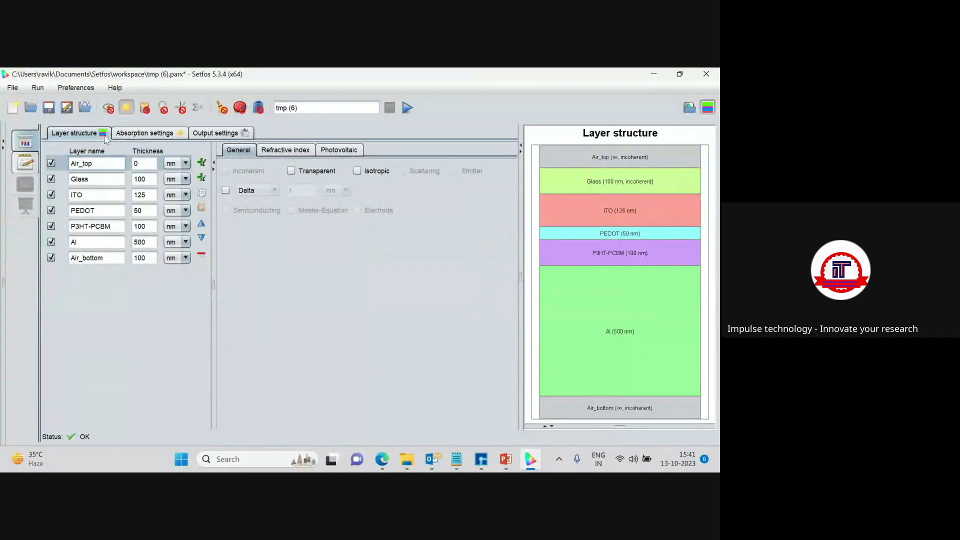
- Review the wavelength sweep range and the illumination spectrum preview in the absorption settings
{"action": "left_click", "coordinate": [140, 135]}
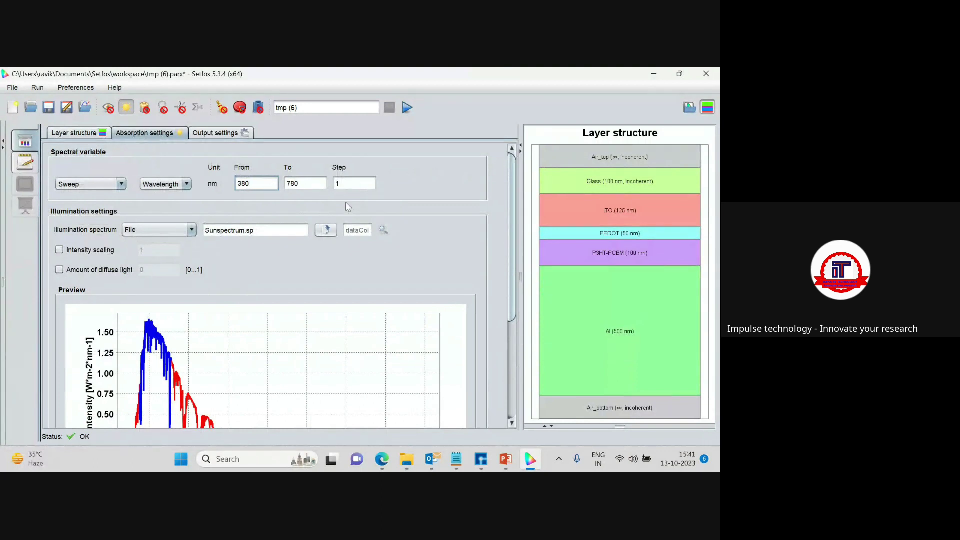
{"action": "left_click", "coordinate": [243, 185]}
{"action": "scroll", "coordinate": [230, 273], "scroll_direction": "down", "scroll_amount": 1}
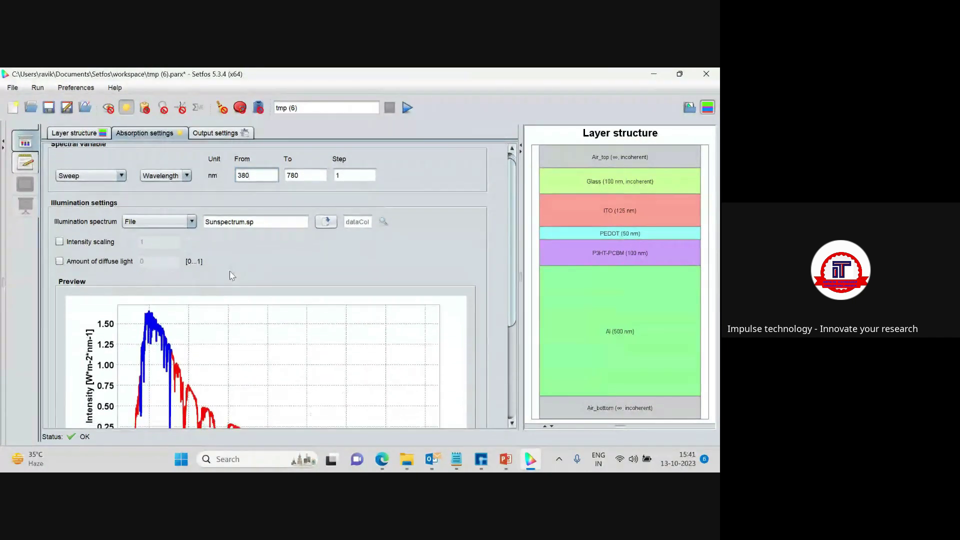
{"action": "scroll", "coordinate": [241, 275], "scroll_direction": "down", "scroll_amount": 2}
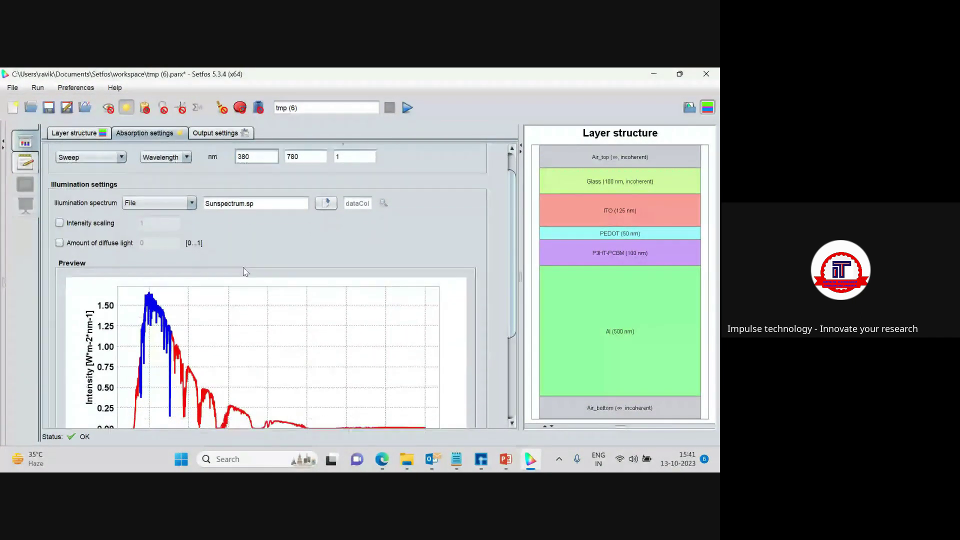
{"action": "scroll", "coordinate": [249, 270], "scroll_direction": "down", "scroll_amount": 1}
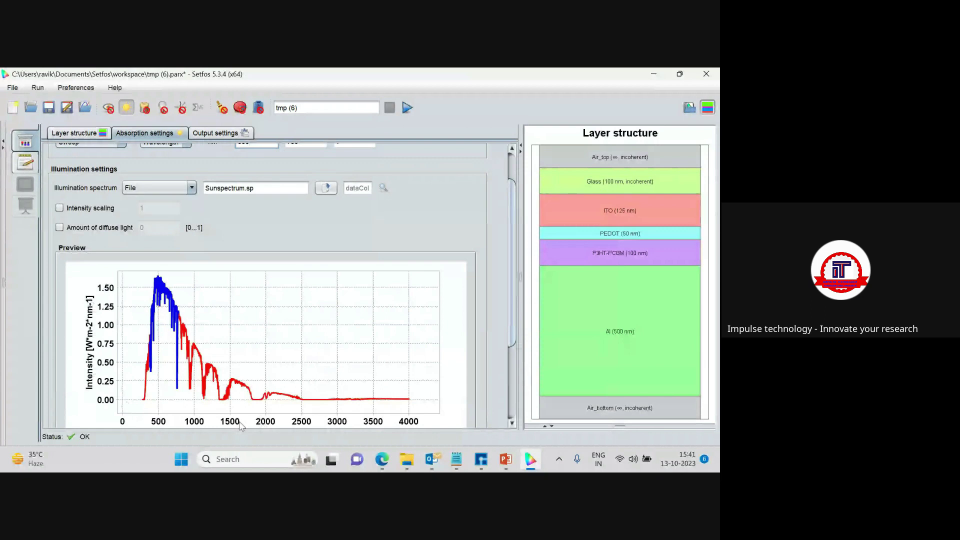
{"action": "left_click_drag", "start_coordinate": [509, 296], "coordinate": [517, 266]}
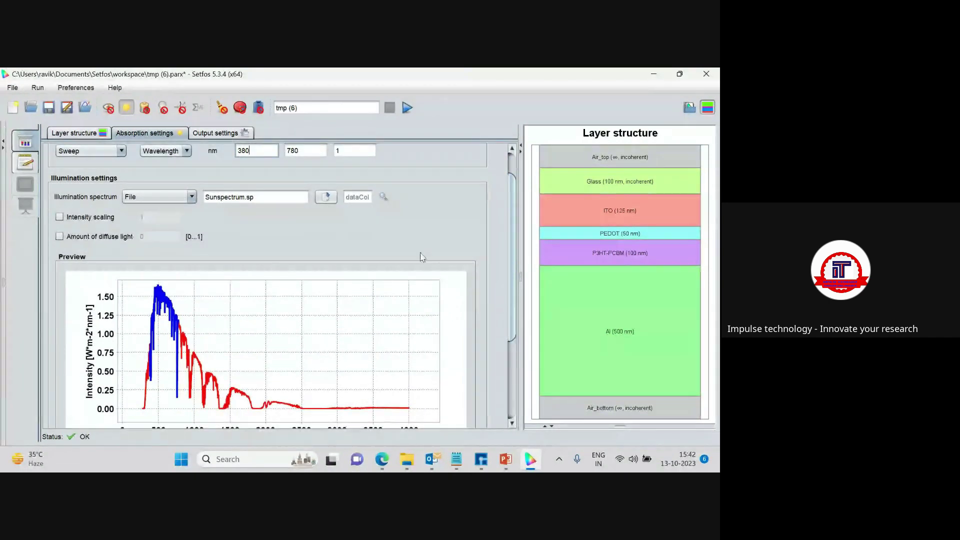
{"action": "scroll", "coordinate": [375, 247], "scroll_direction": "up", "scroll_amount": 2}
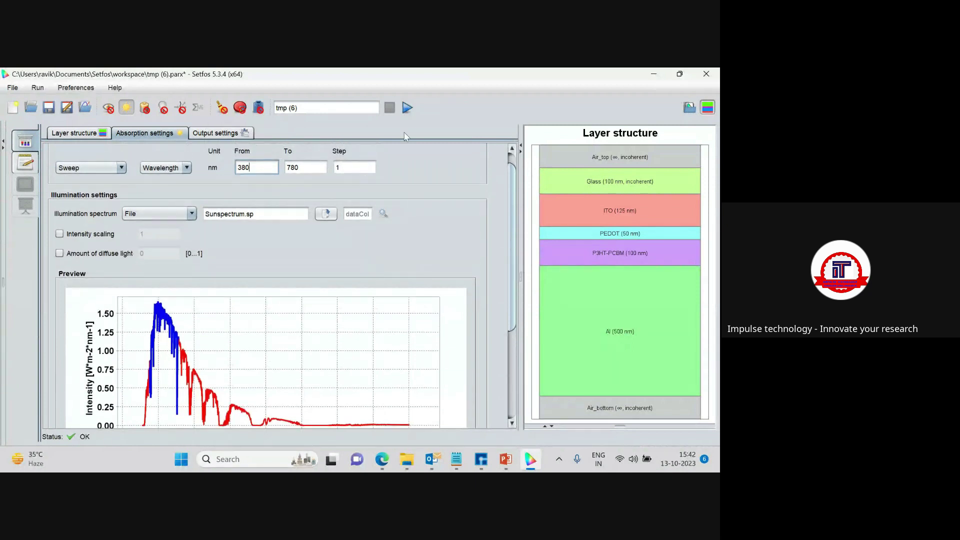
- Run the absorption simulation and display the spectral absorptance and layer absorptances plots
{"action": "left_click", "coordinate": [407, 107]}
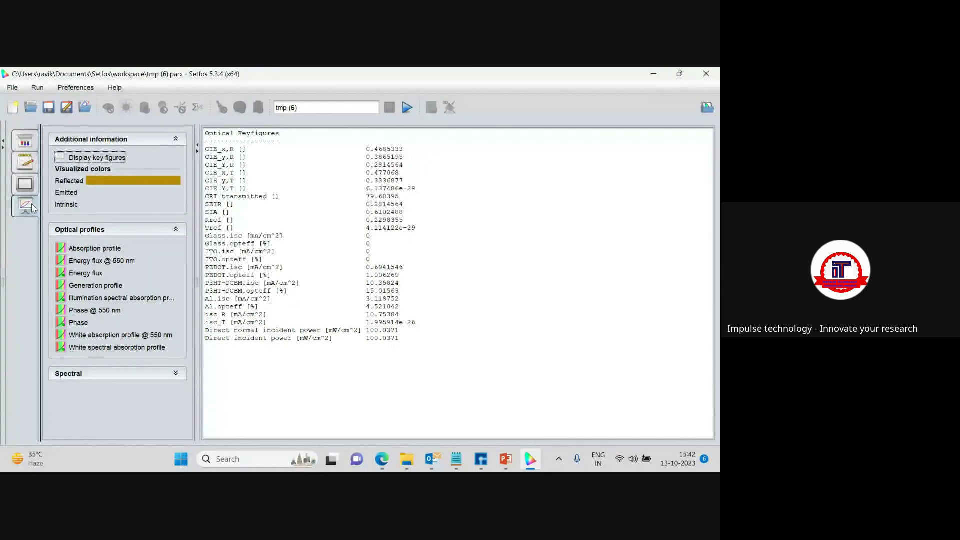
{"action": "left_click", "coordinate": [66, 375]}
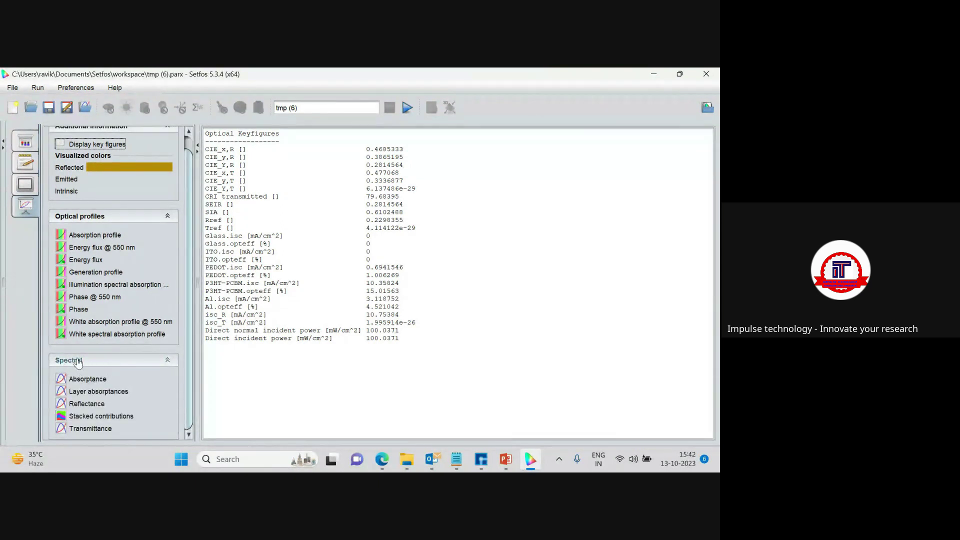
{"action": "left_click", "coordinate": [82, 381]}
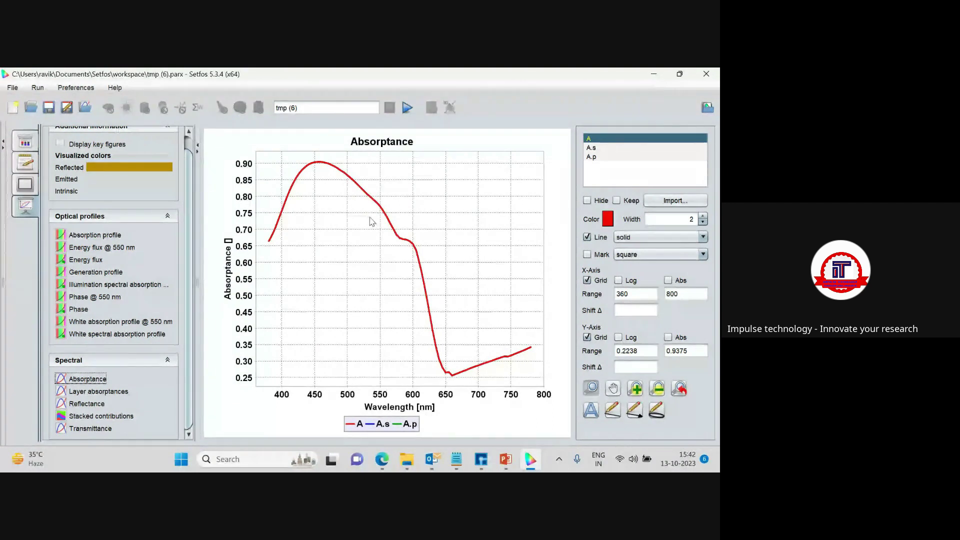
{"action": "left_click", "coordinate": [94, 393]}
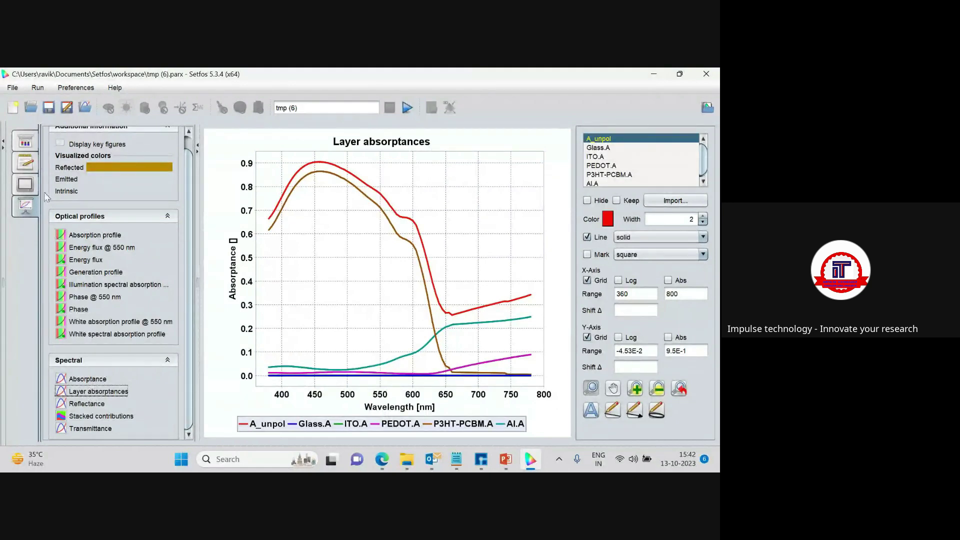
- Check the layer structure definition against the layer absorptances plot in the results
{"action": "left_click", "coordinate": [25, 141]}
{"action": "left_click", "coordinate": [80, 133]}
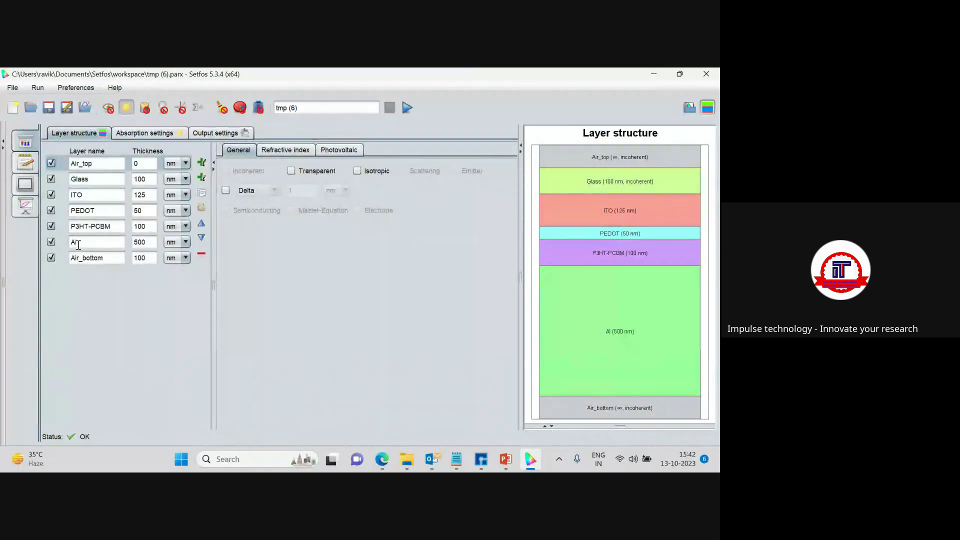
{"action": "left_click", "coordinate": [25, 204]}
{"action": "scroll", "coordinate": [363, 343], "scroll_direction": "down", "scroll_amount": 4}
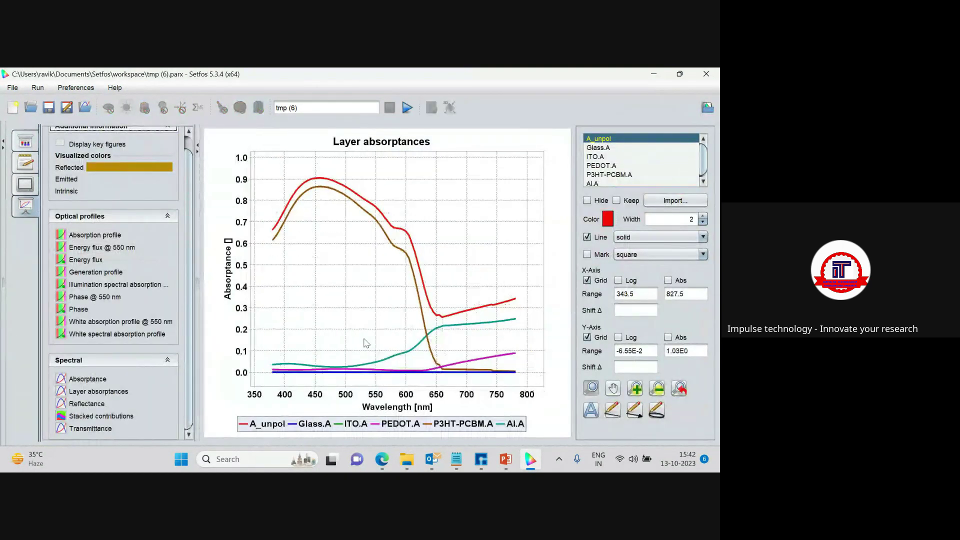
{"action": "scroll", "coordinate": [363, 342], "scroll_direction": "up", "scroll_amount": 1}
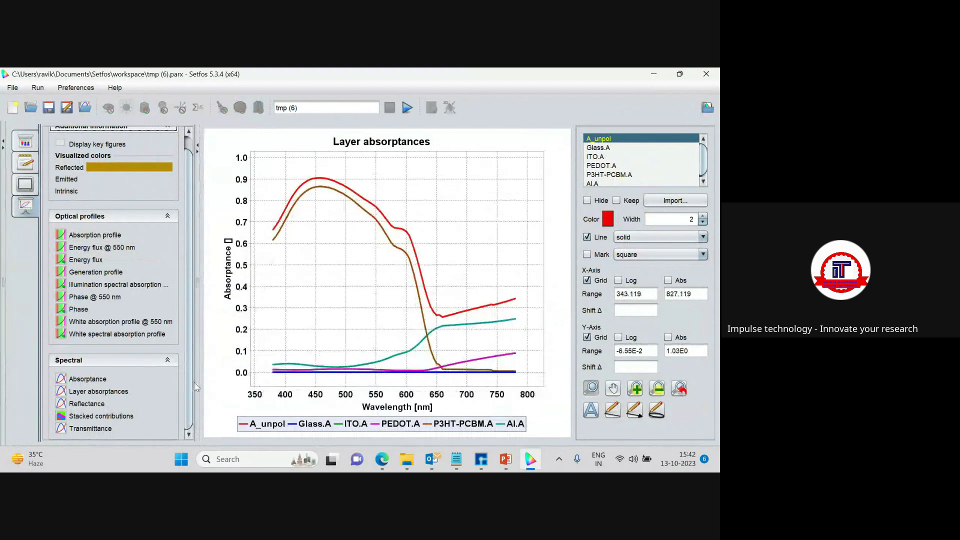
- Review the reflectance plot, stacked contributions plot and optical key figures, and return to the layer structure
{"action": "left_click", "coordinate": [88, 406]}
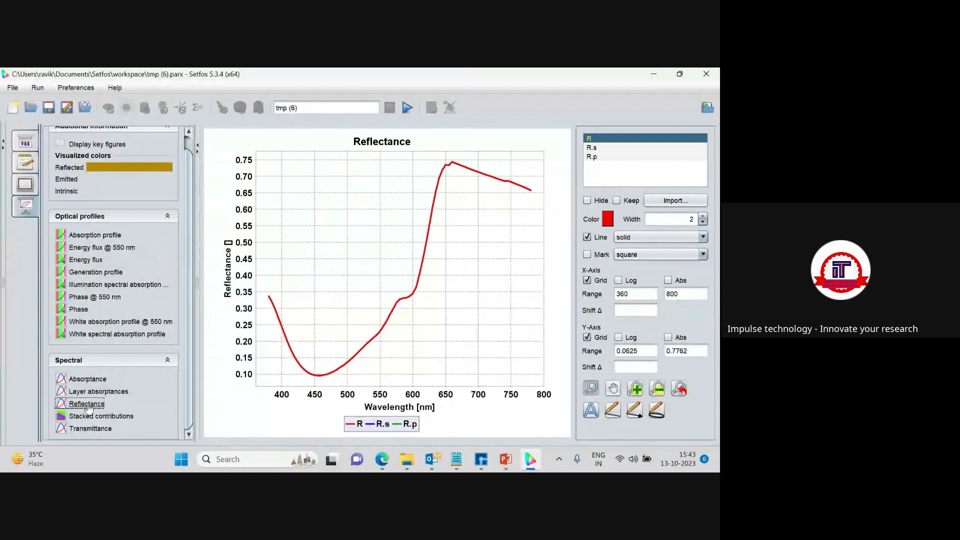
{"action": "left_click", "coordinate": [88, 417]}
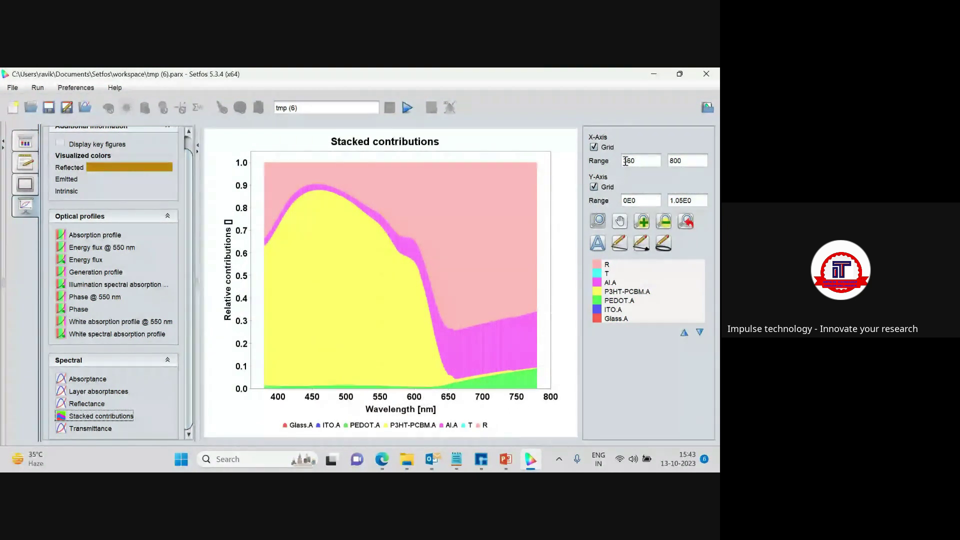
{"action": "scroll", "coordinate": [87, 183], "scroll_direction": "up", "scroll_amount": 1}
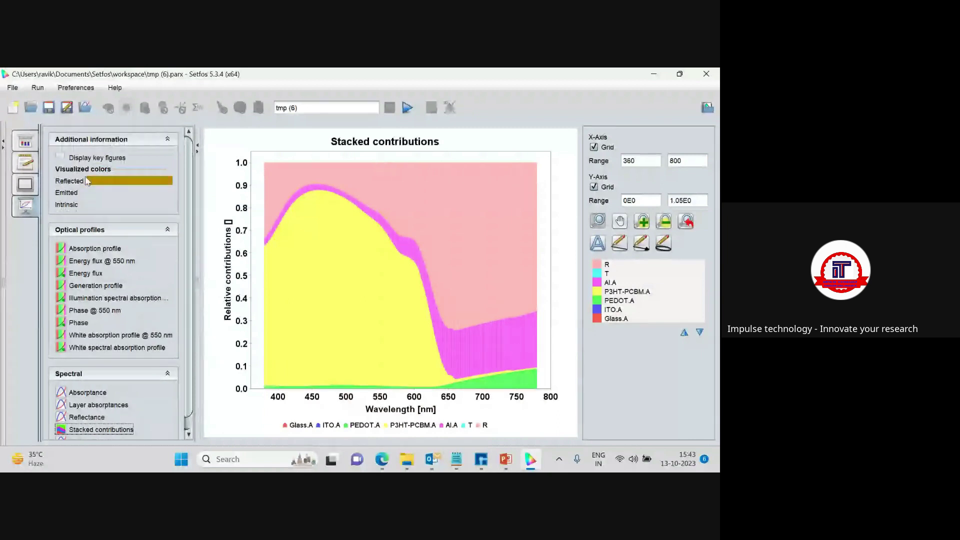
{"action": "left_click", "coordinate": [86, 158]}
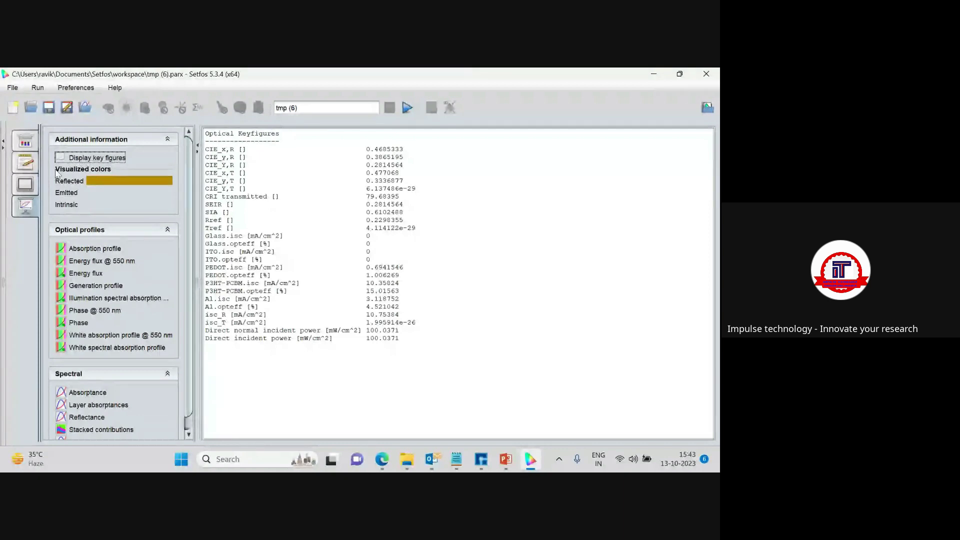
{"action": "left_click", "coordinate": [25, 142]}
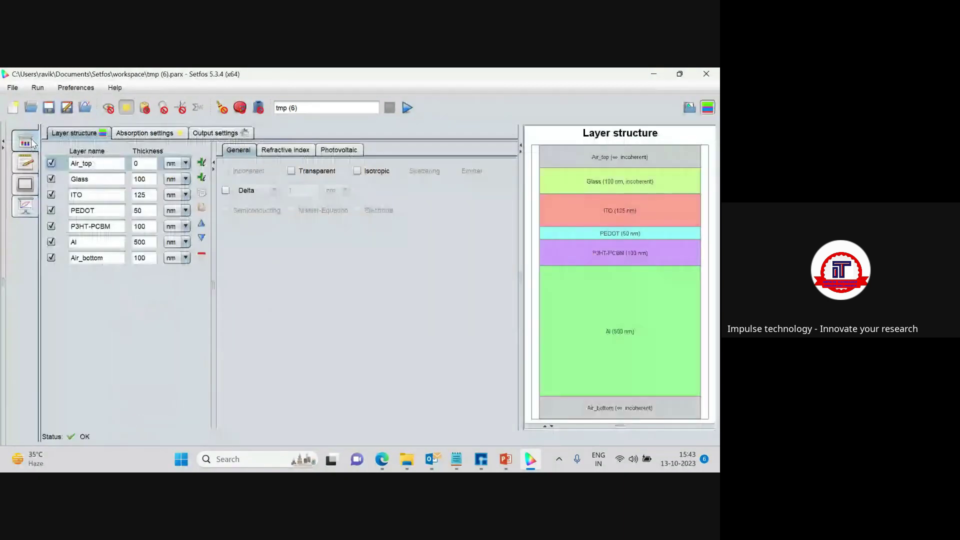